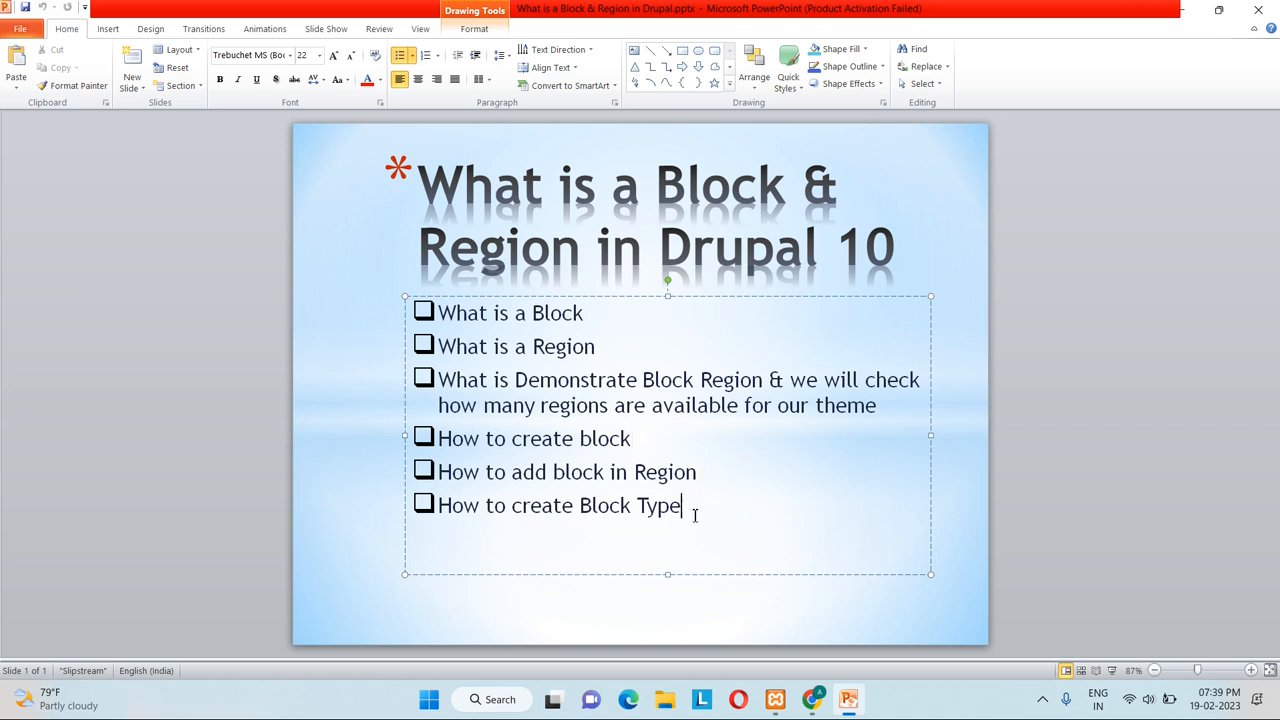
Step: Minimize the presentation and switch to the Drupal site's home page in Chrome
left_click_drag(580, 505, 686, 507)
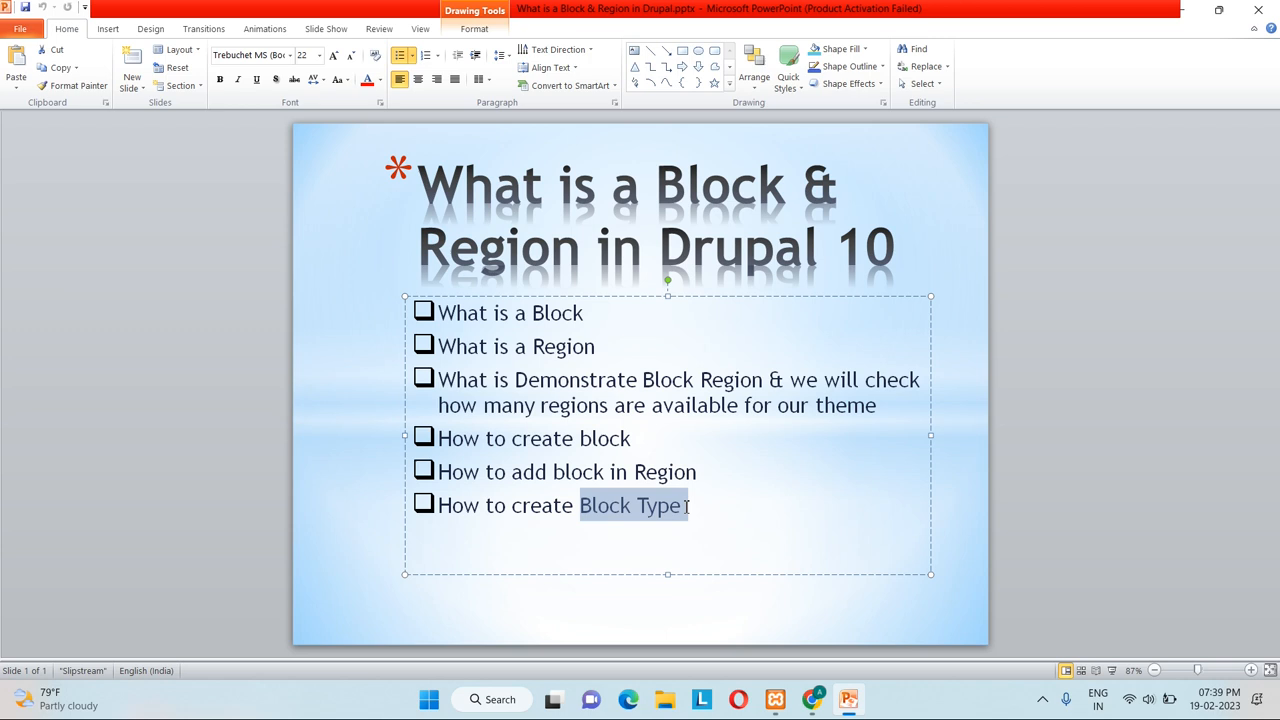
left_click(642, 471)
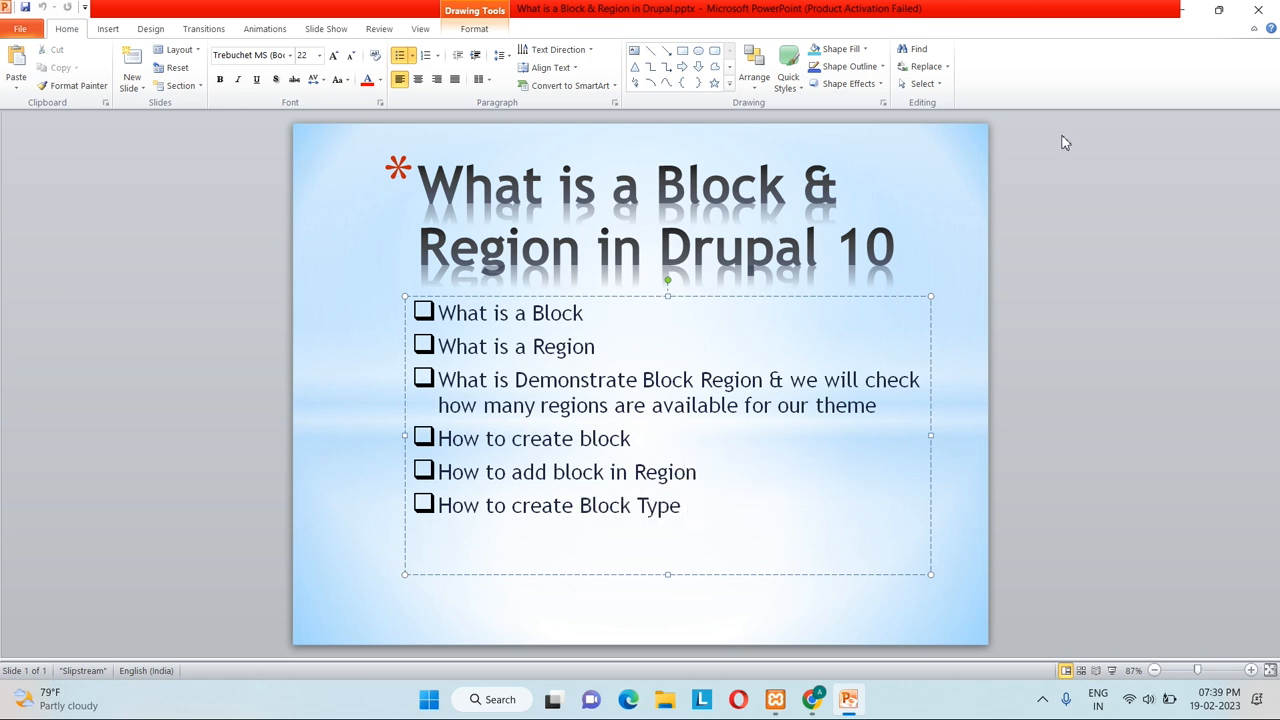
left_click(1184, 19)
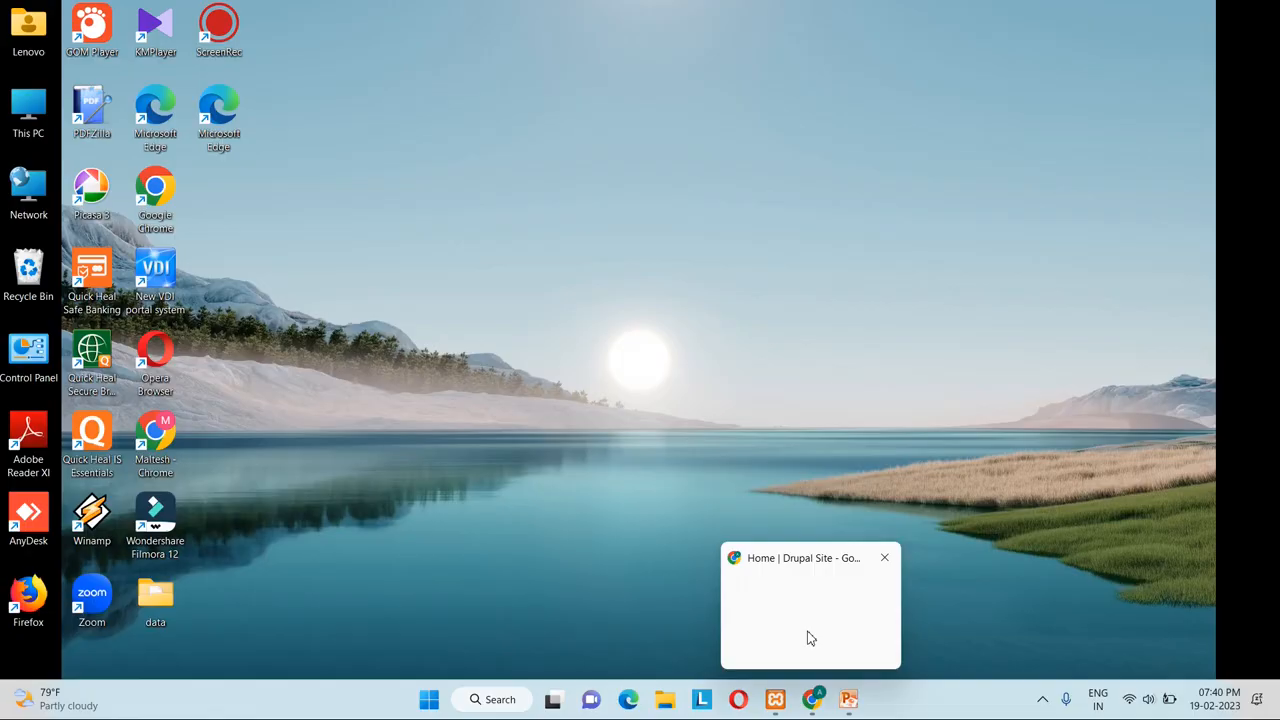
left_click(808, 637)
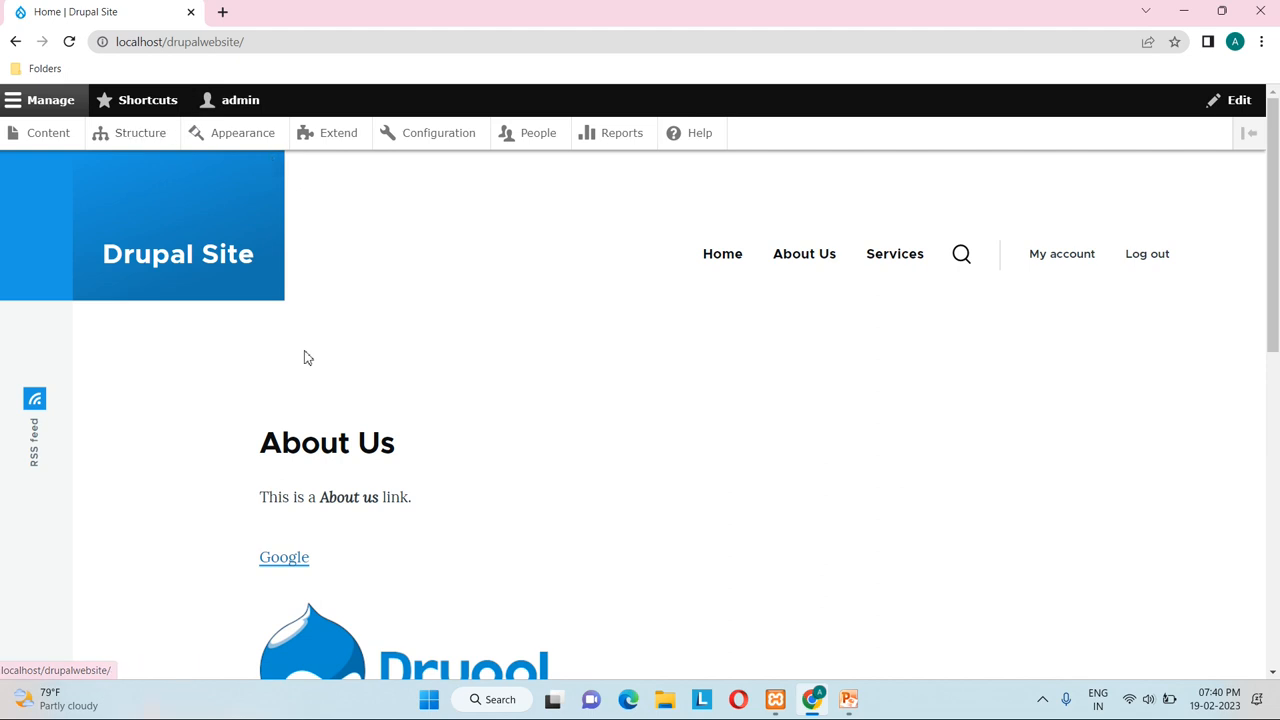
Step: Examine the blocks on the home page, including the contextual options of the main navigation and user account menu blocks
scroll(307, 358, "down", 1)
scroll(307, 358, "up", 1)
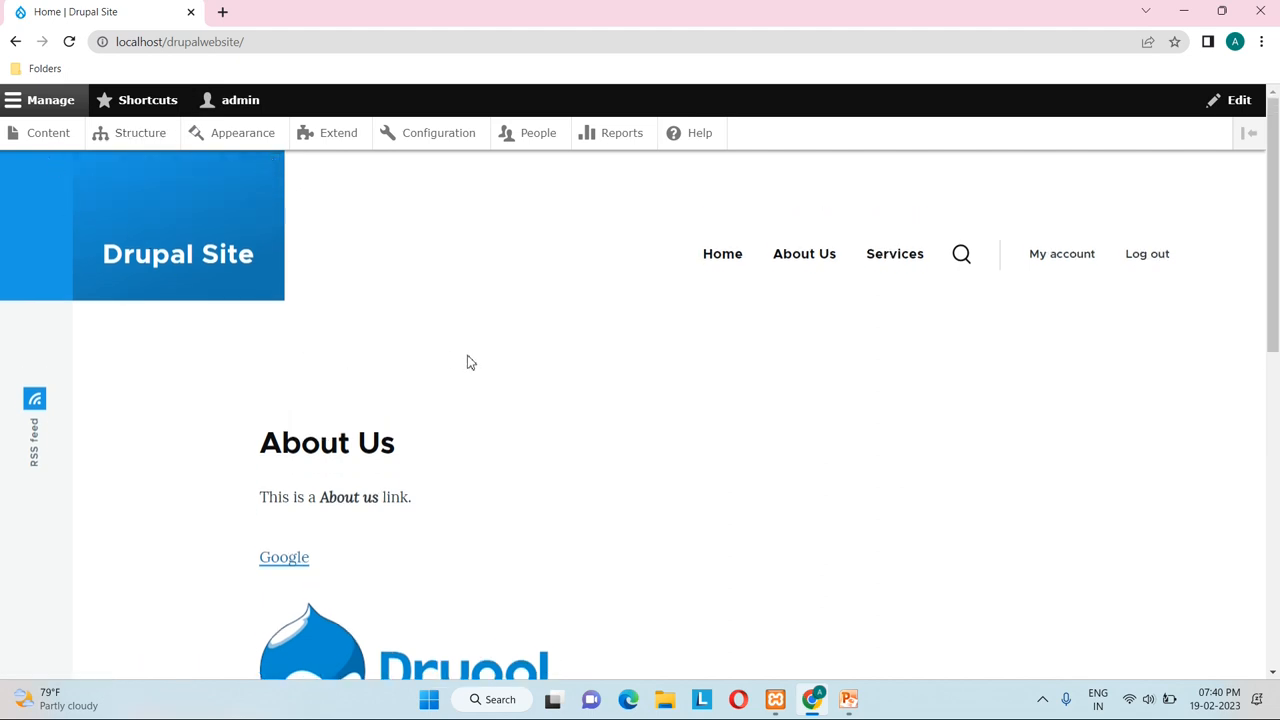
mouse_move(244, 200)
mouse_move(35, 402)
mouse_move(920, 230)
left_click(923, 233)
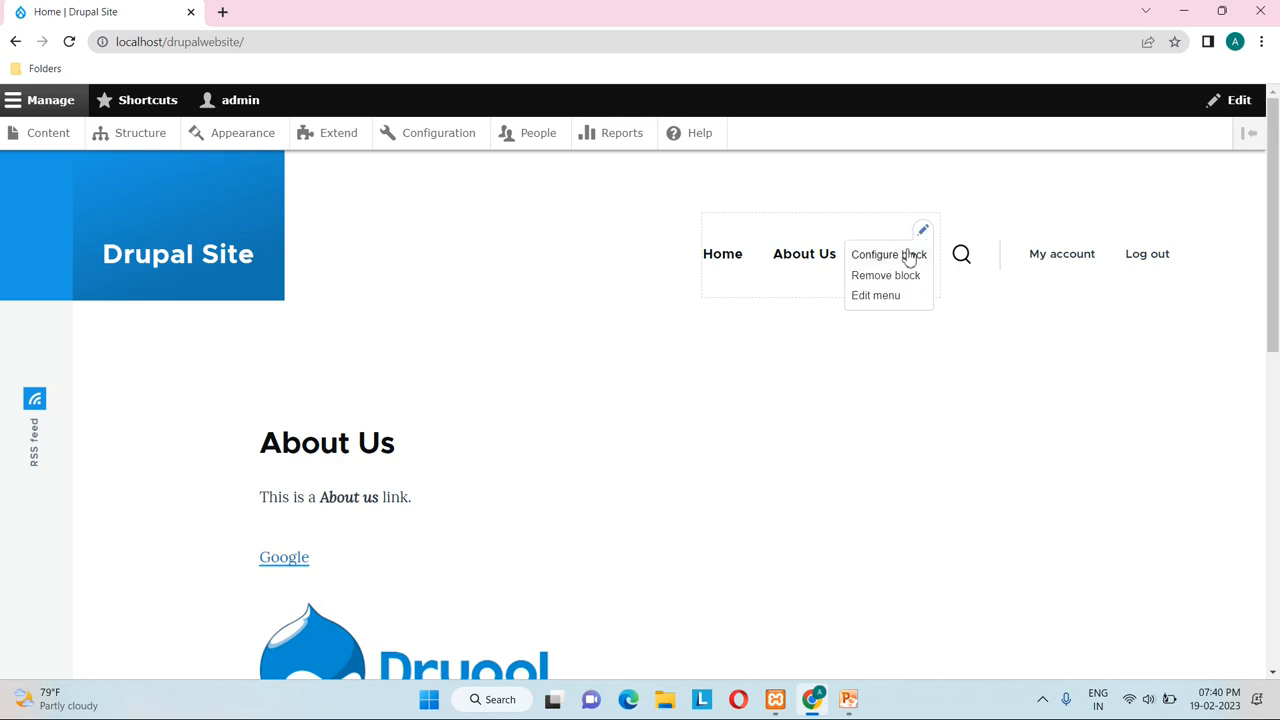
mouse_move(1066, 217)
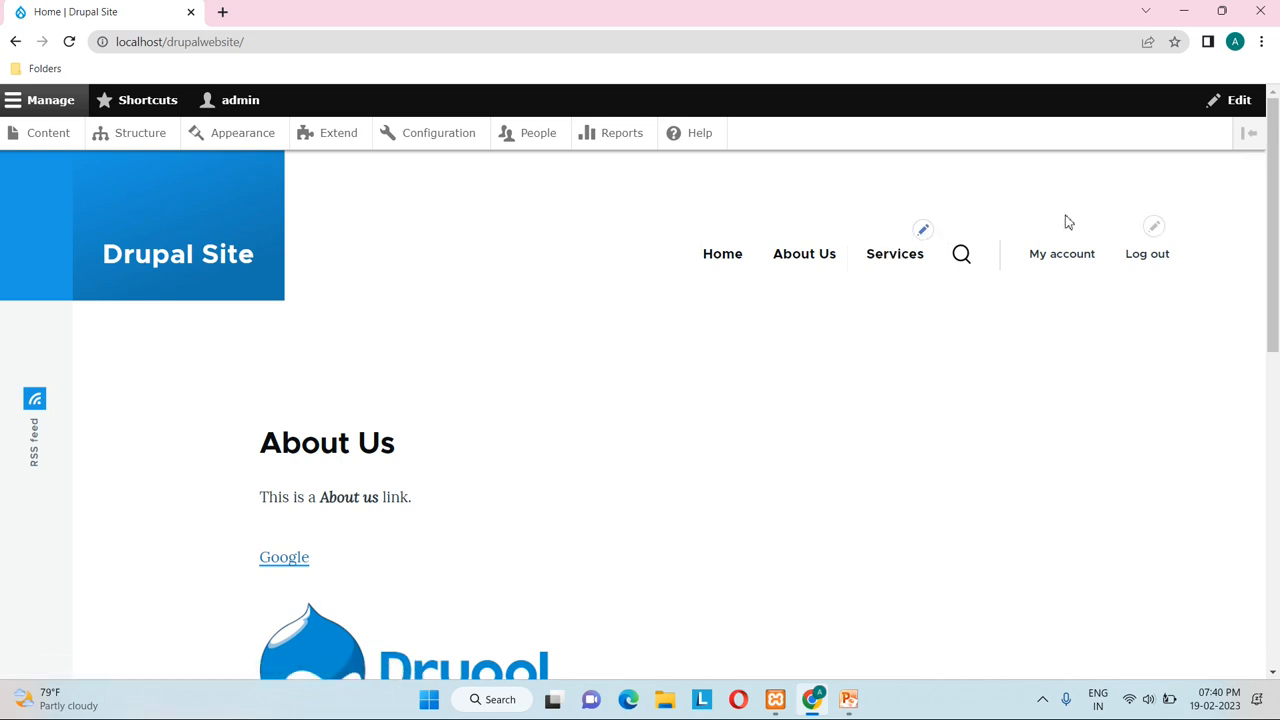
left_click(1156, 227)
left_click(840, 459)
scroll(963, 434, "down", 2)
scroll(963, 434, "up", 2)
Step: View the Olivero block region demonstration from the Block layout page and return to the site's home page
left_click(138, 140)
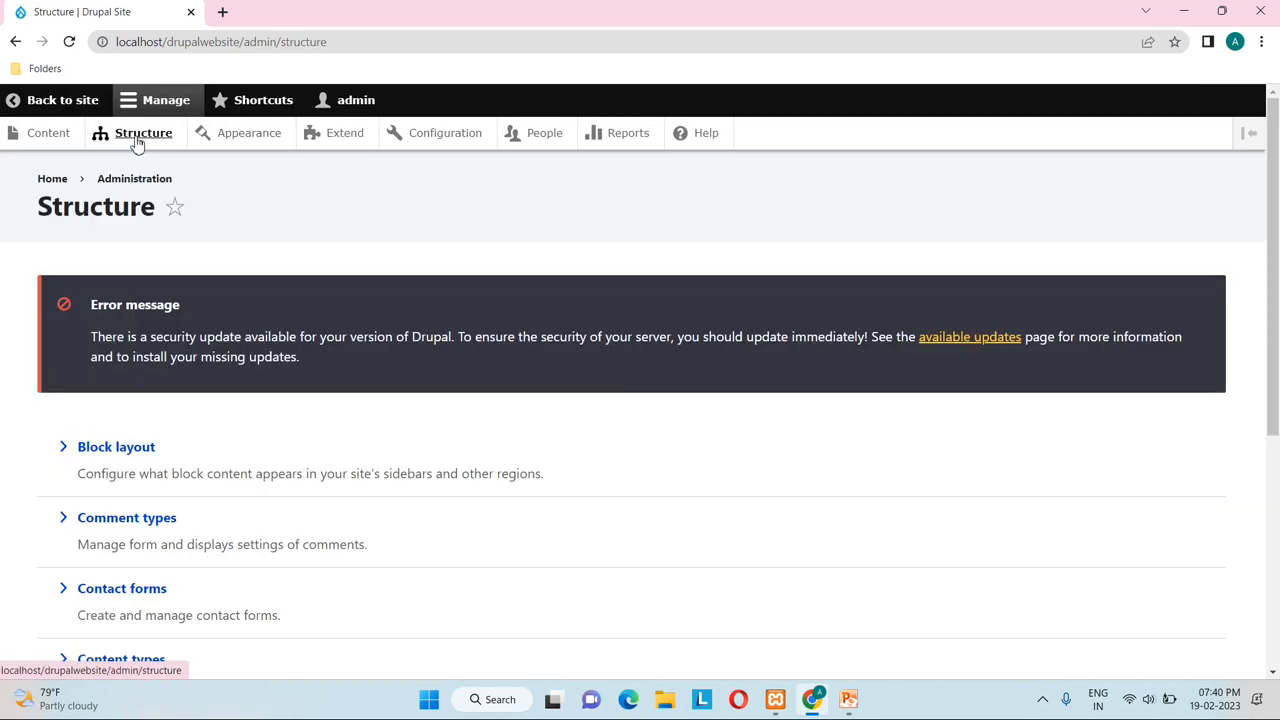
left_click(118, 448)
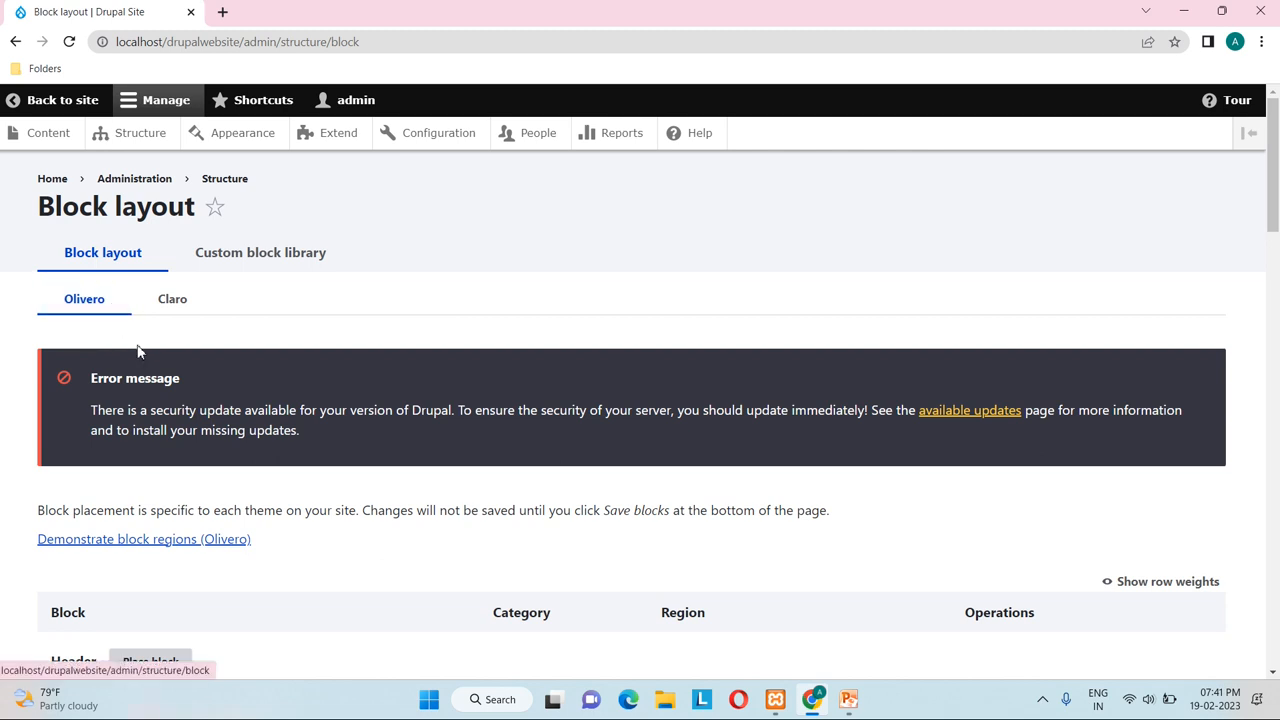
scroll(138, 346, "down", 1)
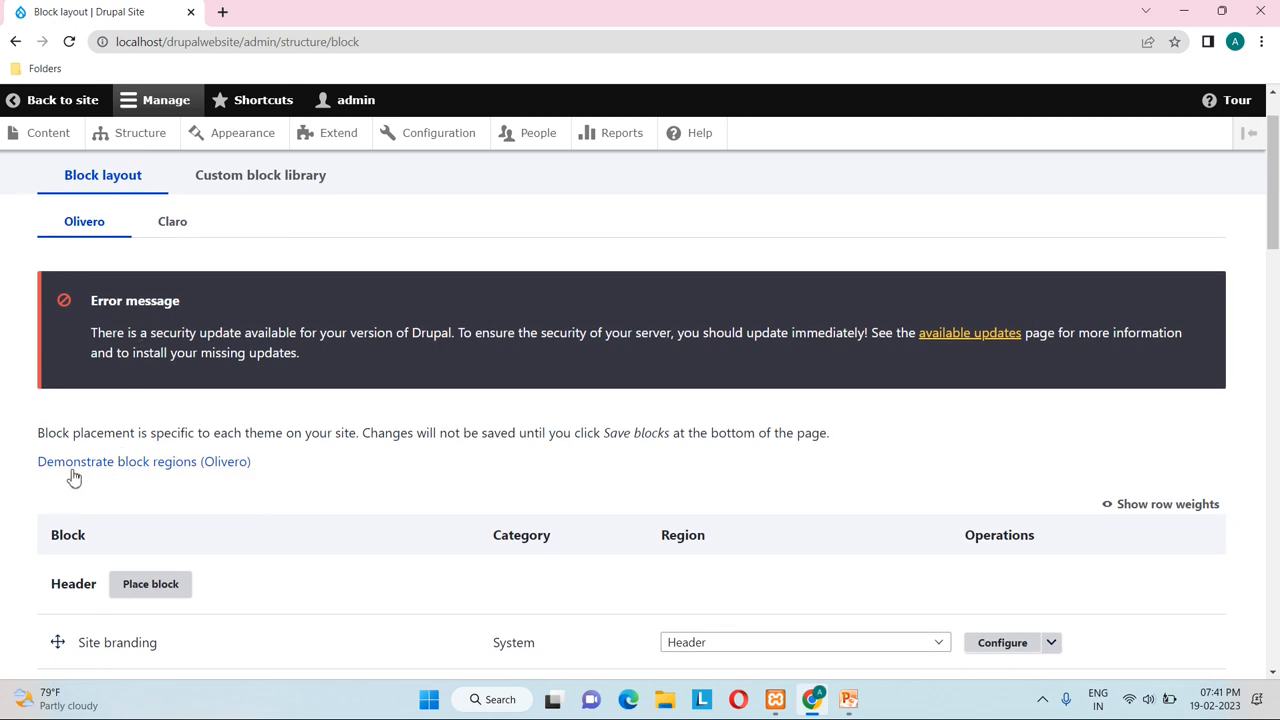
left_click(161, 470)
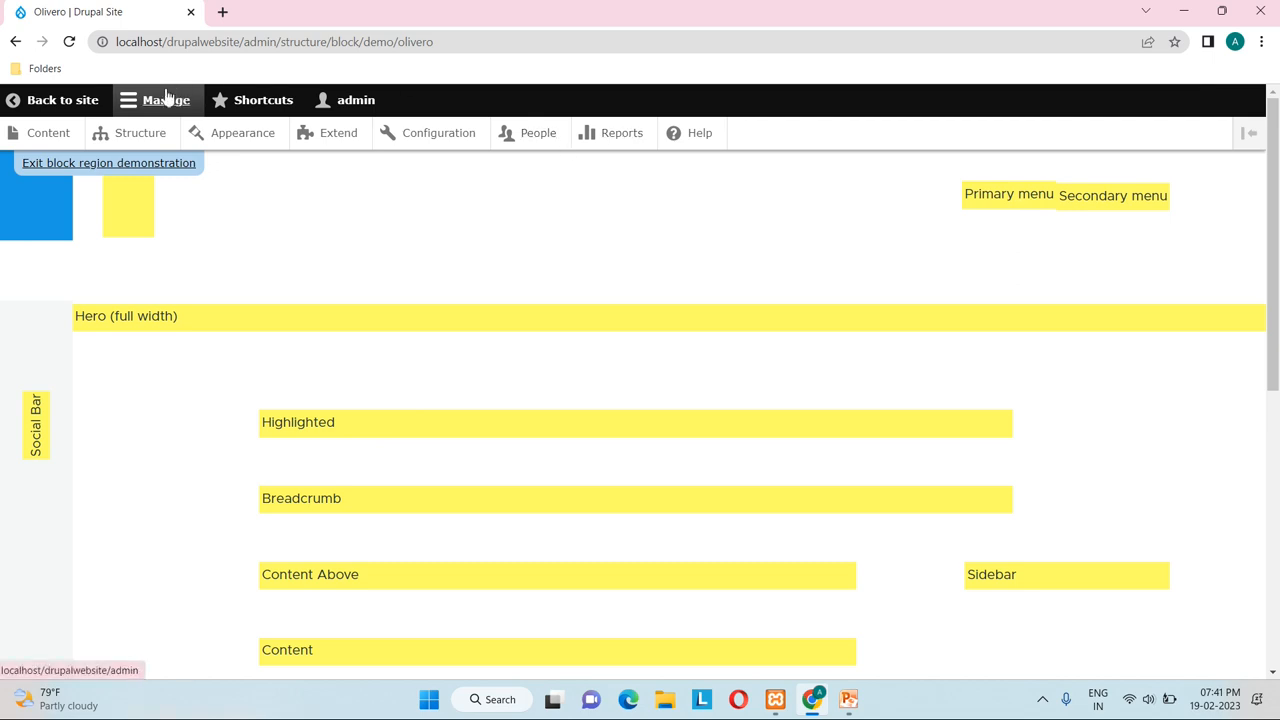
left_click(60, 106)
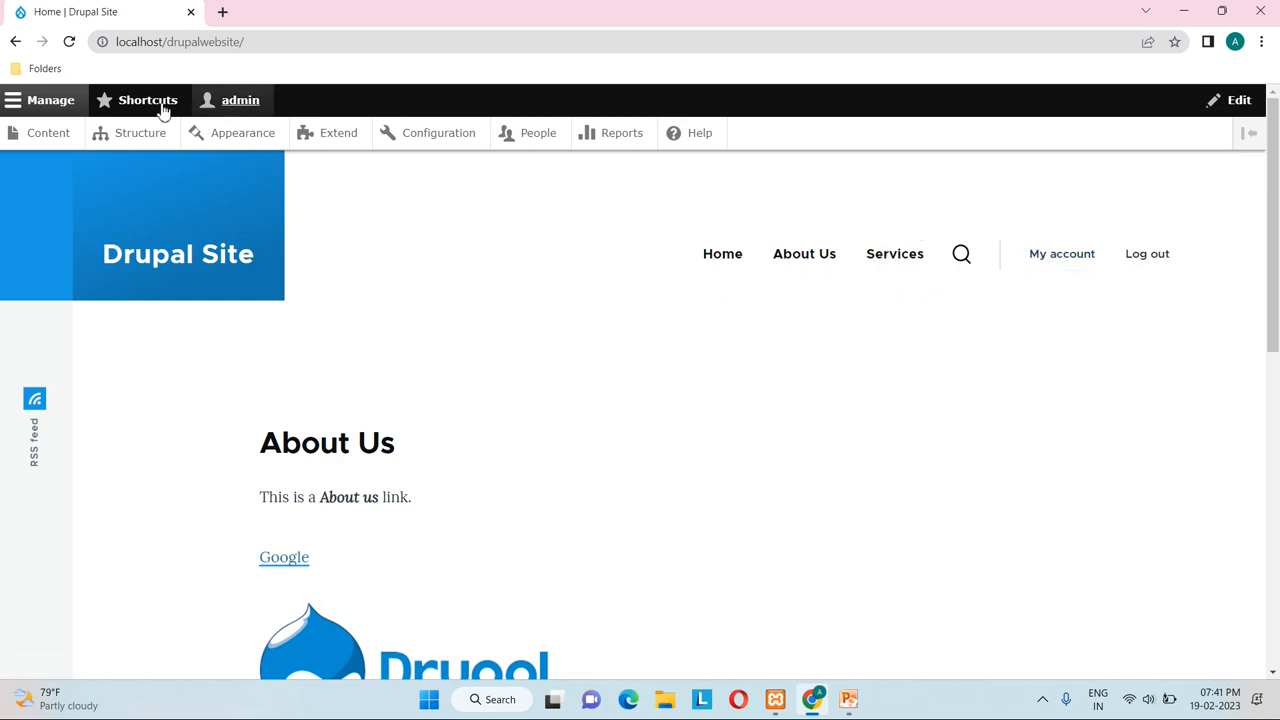
Step: Open the site structure in a new browser tab and look through the Olivero block region demonstration there
right_click(131, 139)
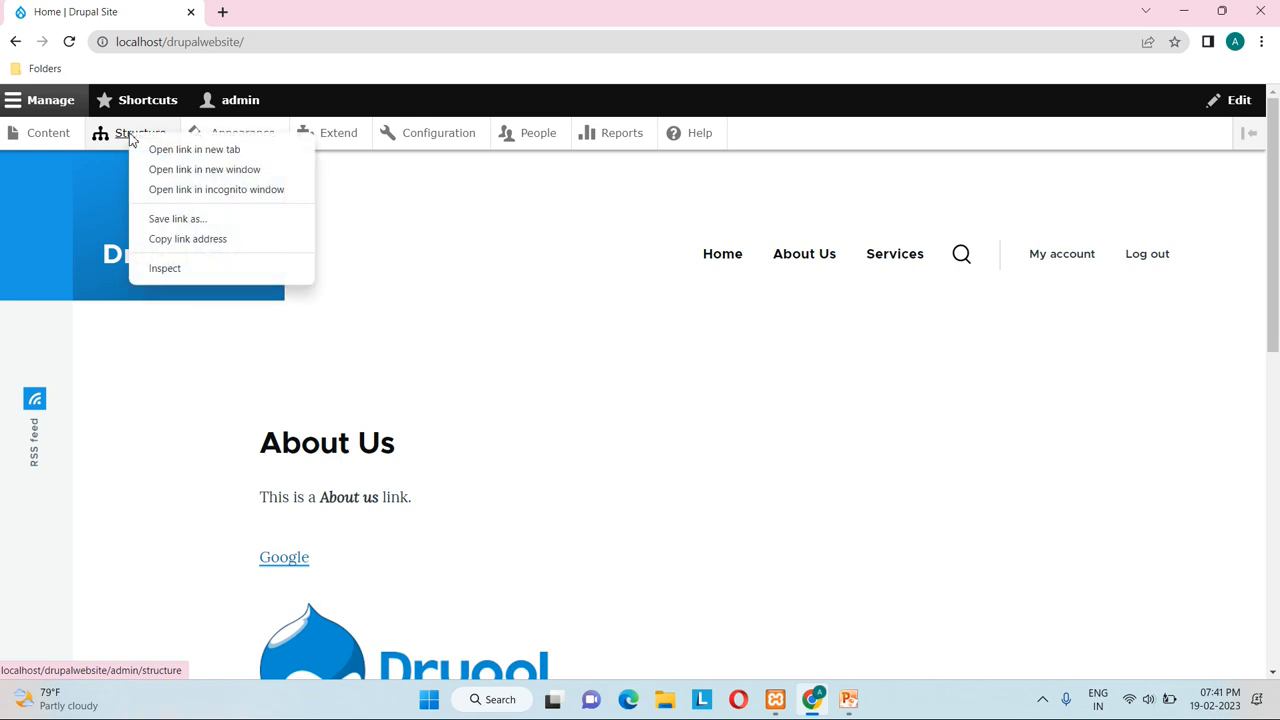
left_click(194, 150)
left_click(251, 14)
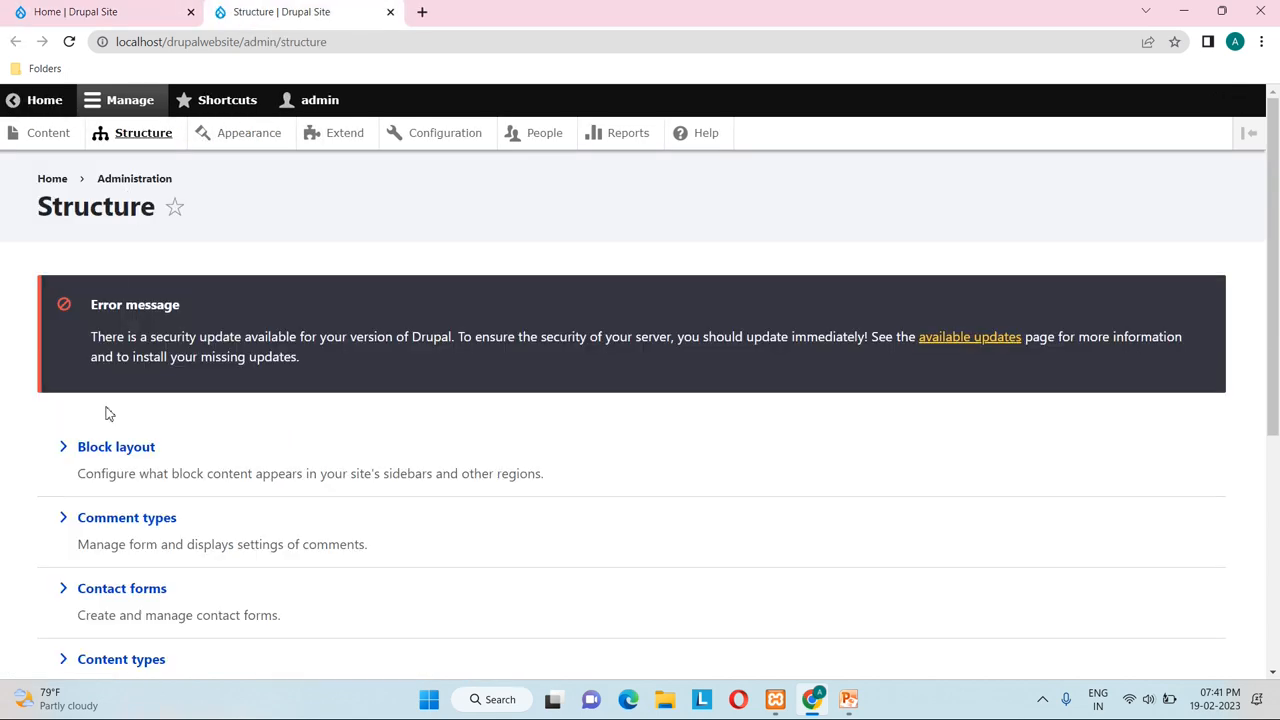
left_click(110, 452)
left_click(122, 540)
scroll(462, 479, "down", 1)
scroll(463, 480, "down", 1)
scroll(766, 280, "up", 2)
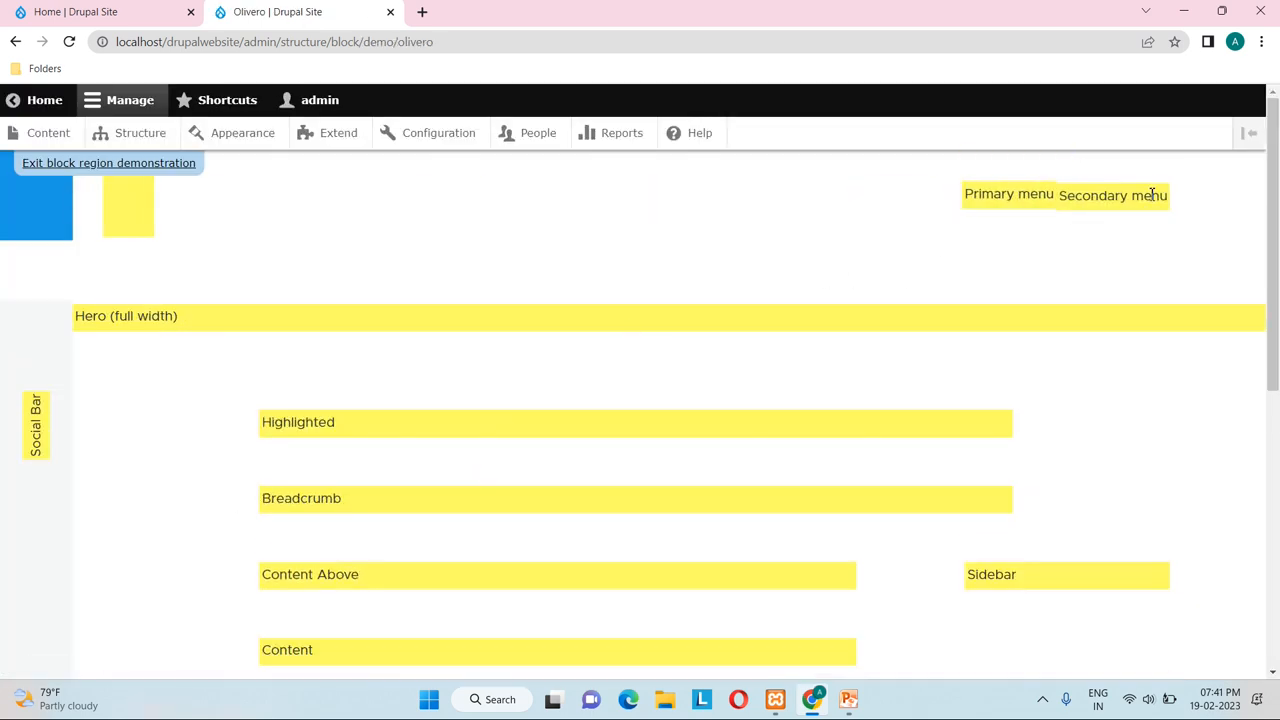
Step: Compare the home page with all Olivero regions from header to footer, and close the region demonstration
left_click(100, 11)
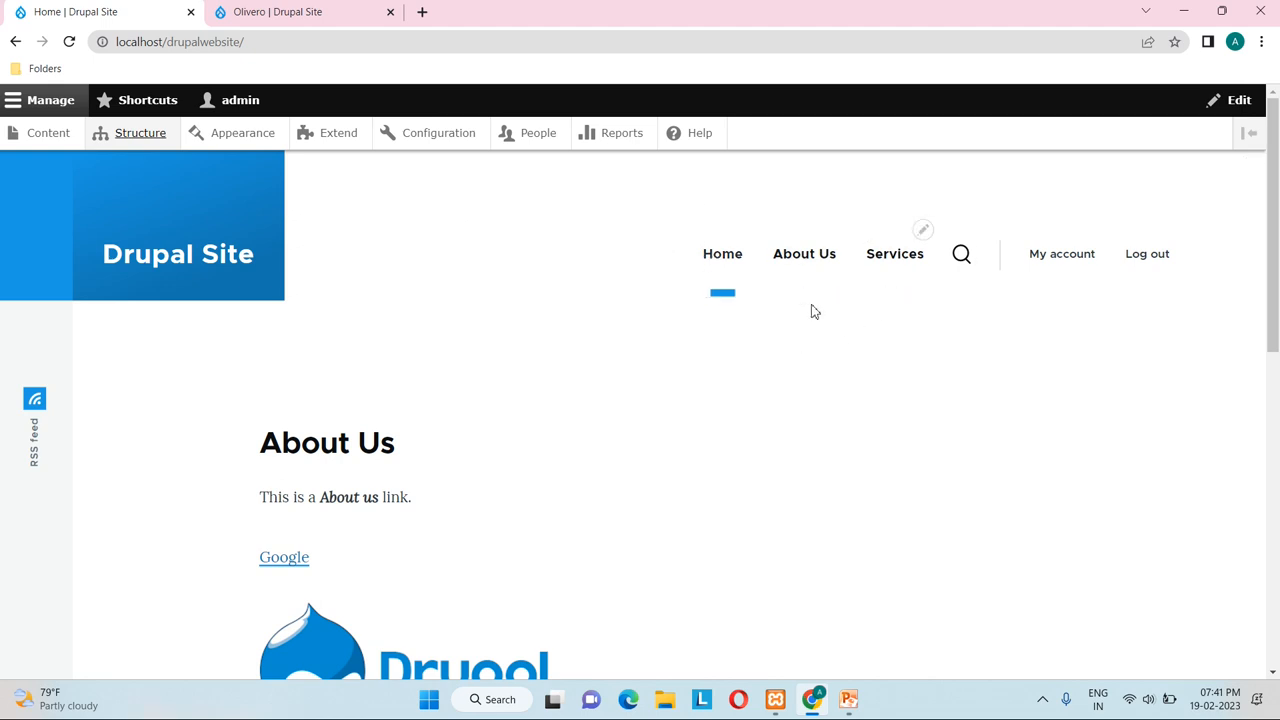
left_click(330, 12)
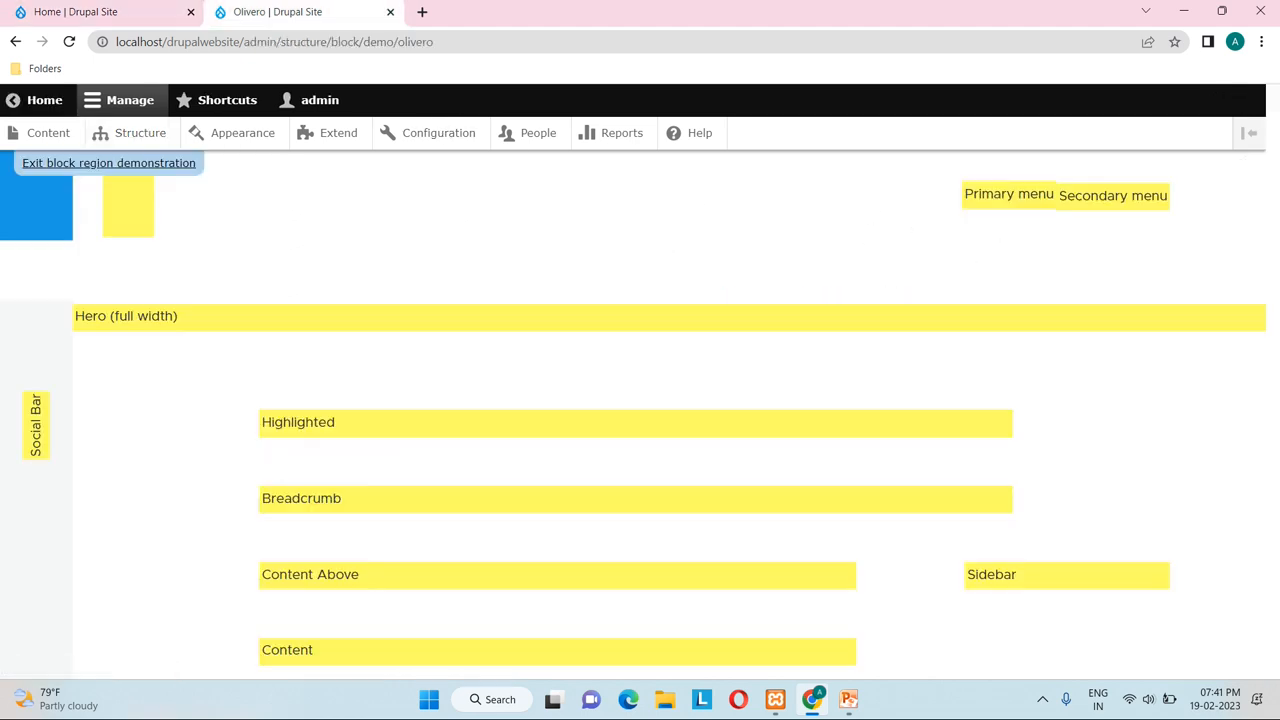
key("ctrl+shift+Tab")
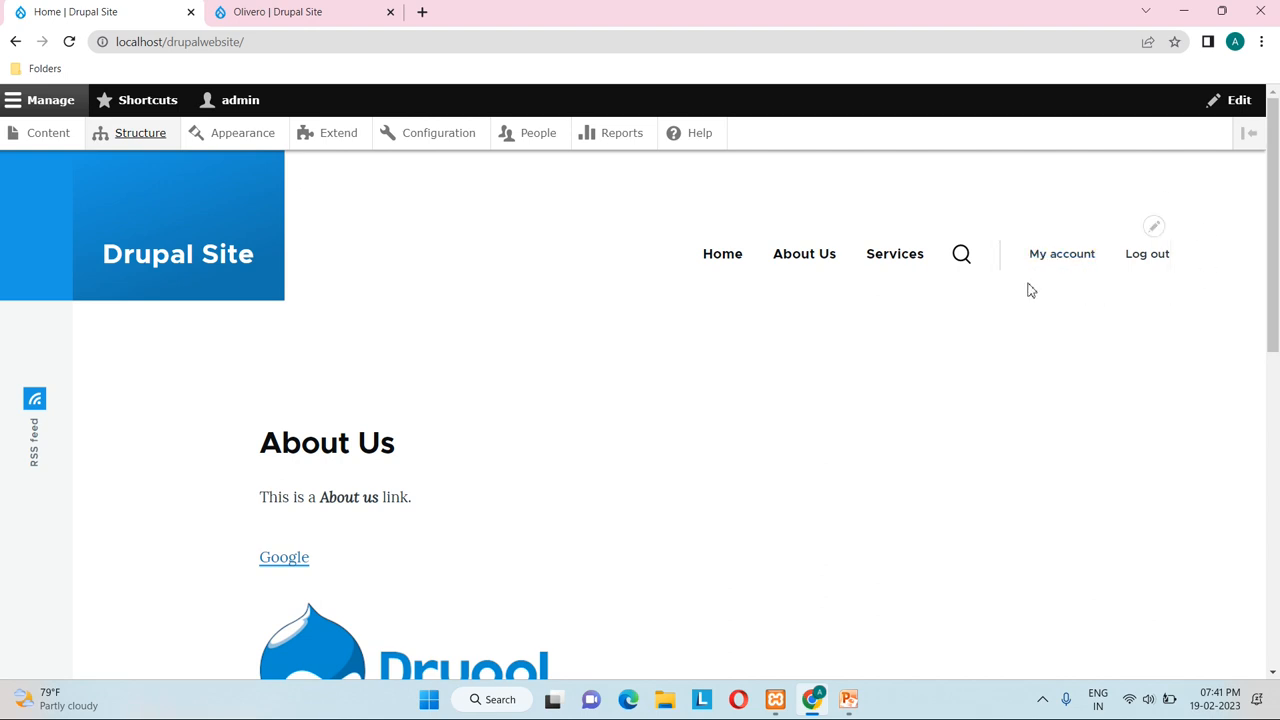
left_click(290, 11)
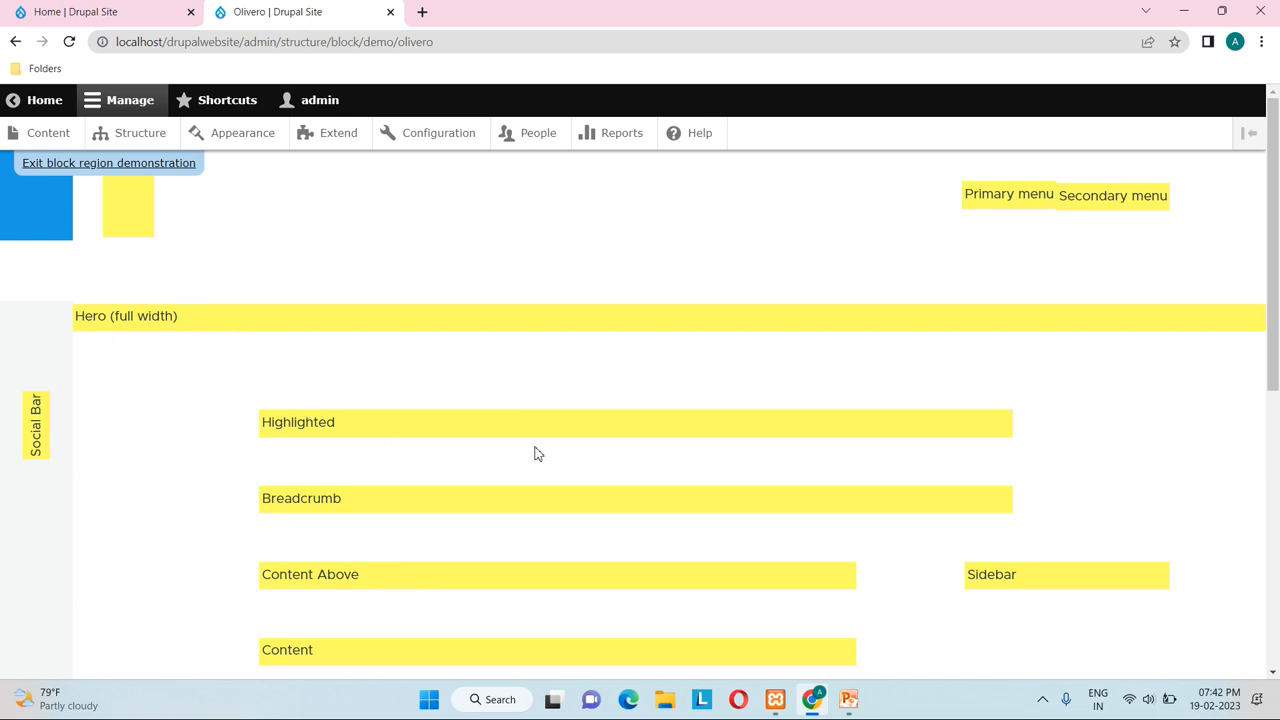
scroll(535, 454, "down", 1)
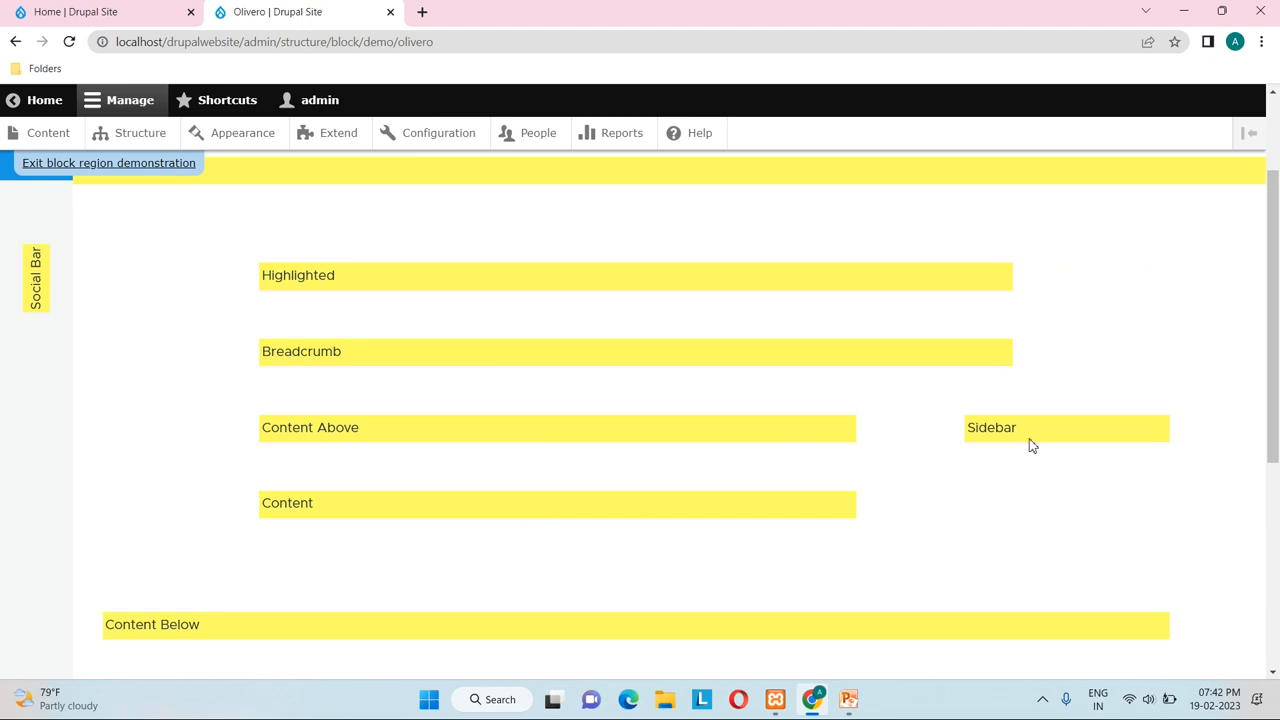
scroll(1031, 444, "down", 2)
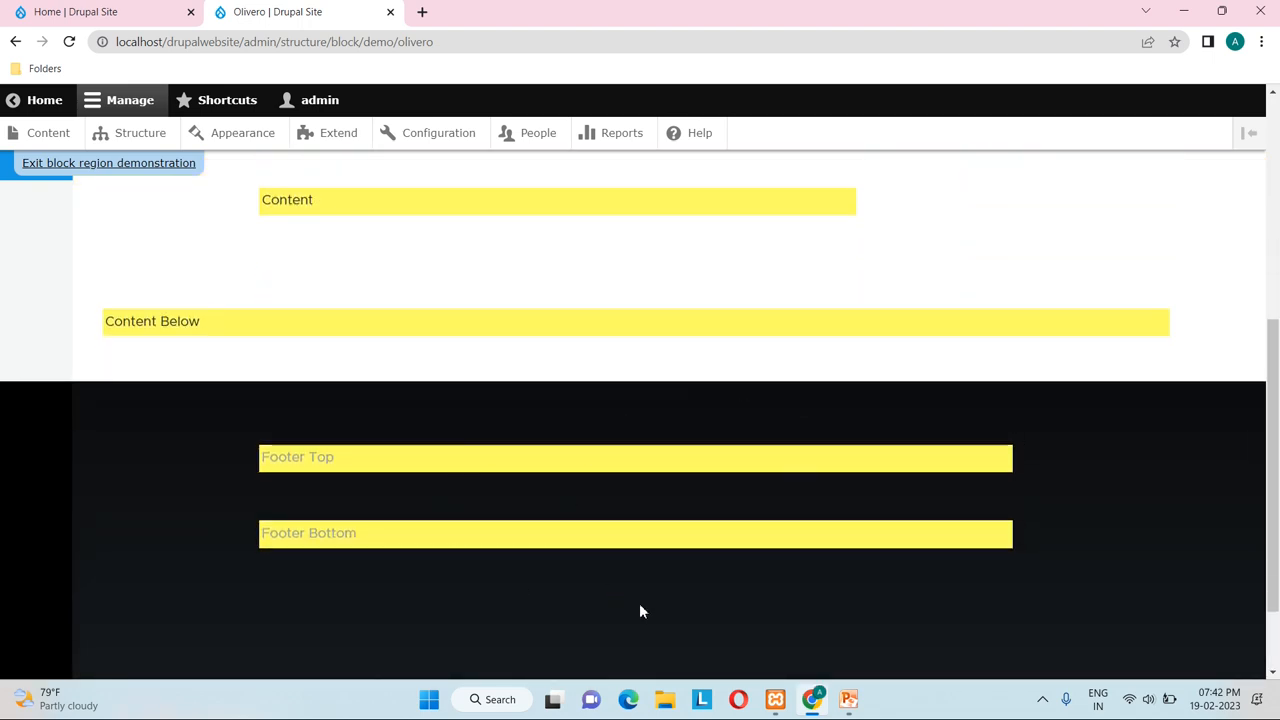
scroll(641, 611, "up", 3)
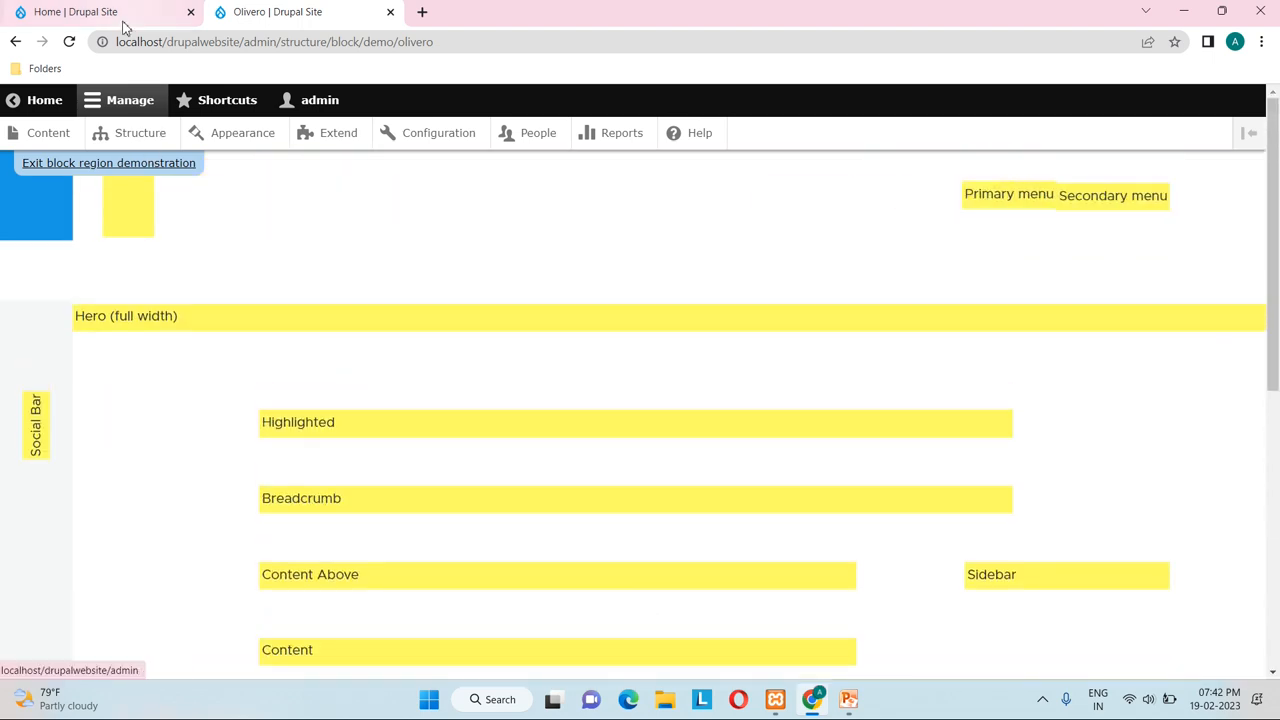
left_click(125, 20)
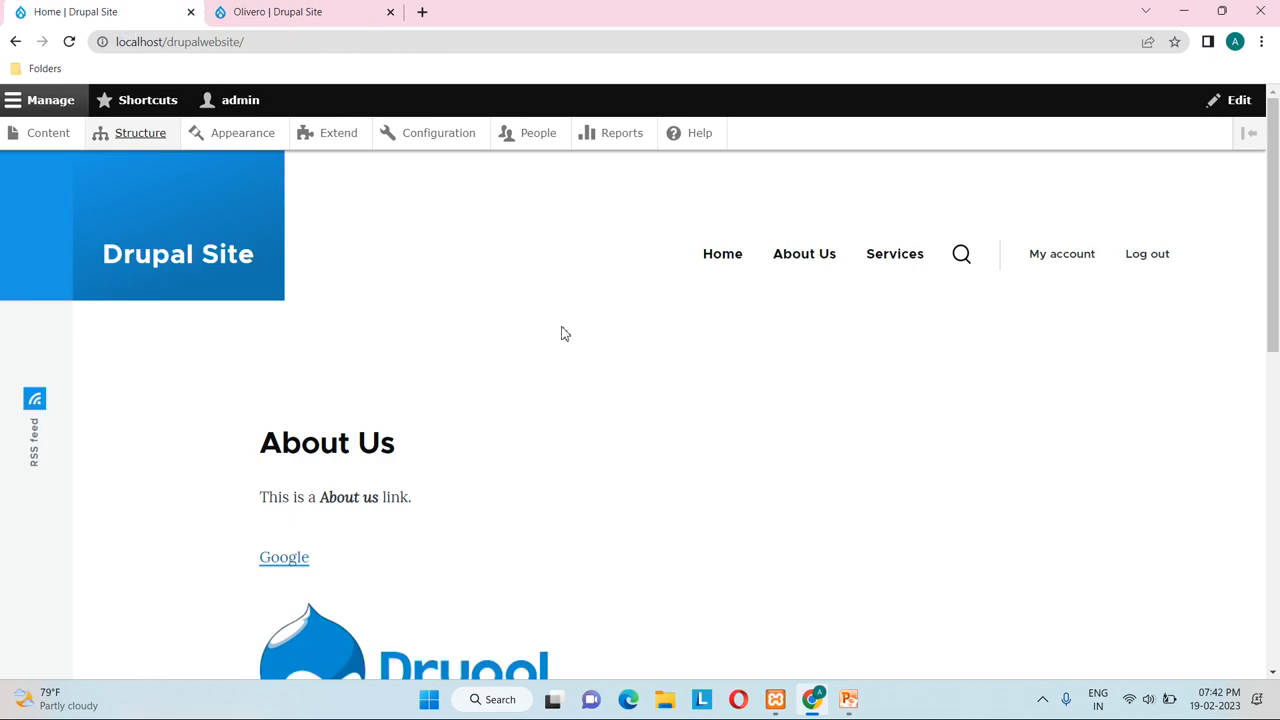
scroll(560, 331, "down", 1)
scroll(560, 331, "up", 1)
left_click(326, 12)
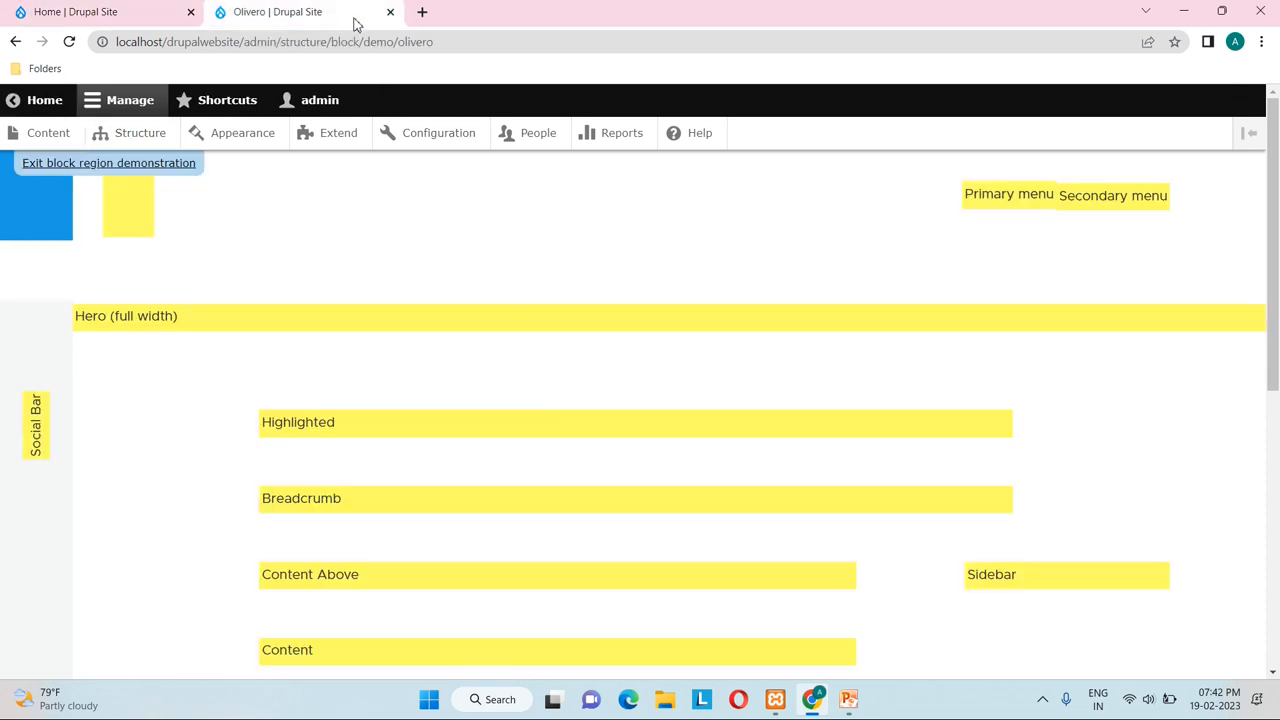
left_click(390, 12)
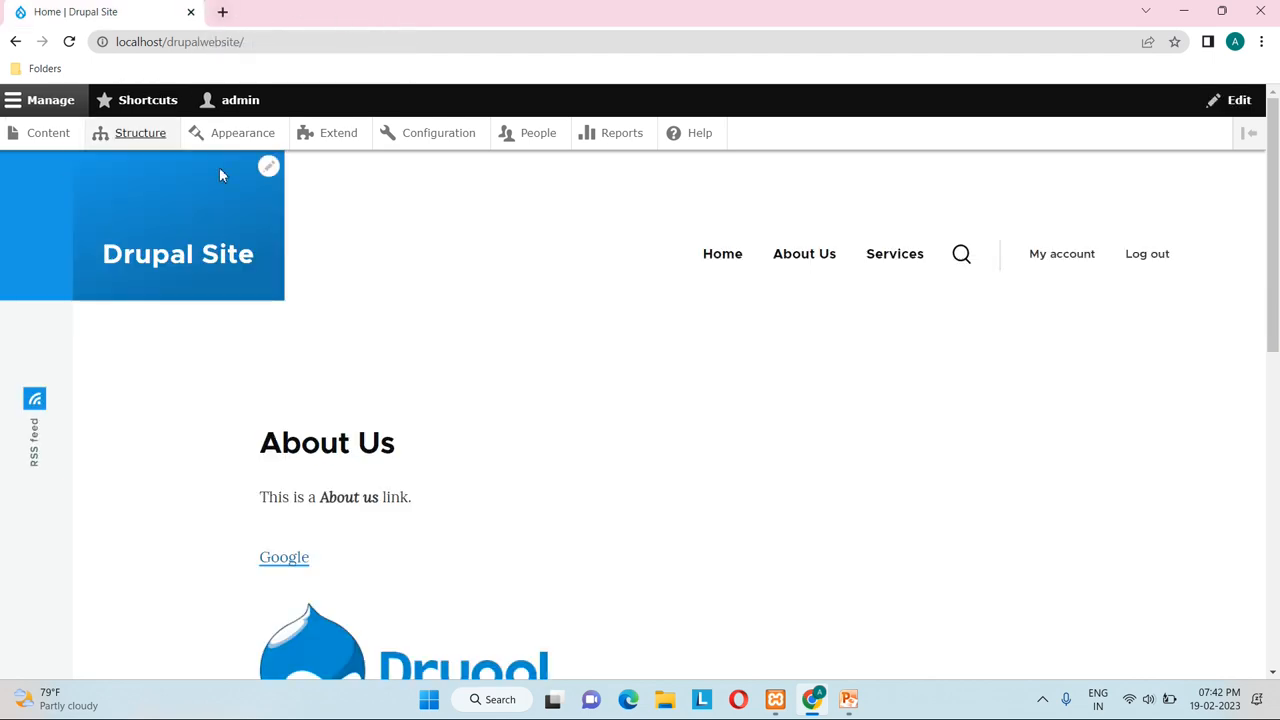
Step: Open the Olivero Block layout page and examine the Header and Primary menu regions with their assigned blocks
left_click(137, 135)
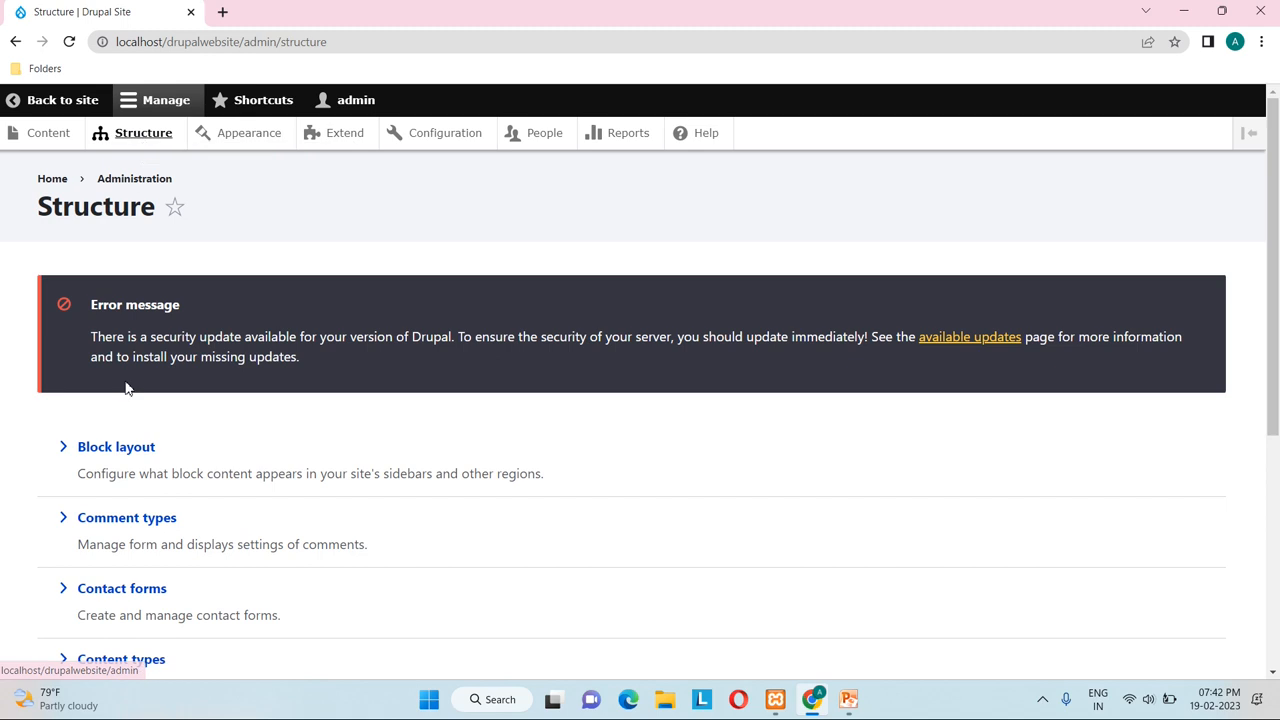
left_click(132, 457)
scroll(132, 457, "down", 1)
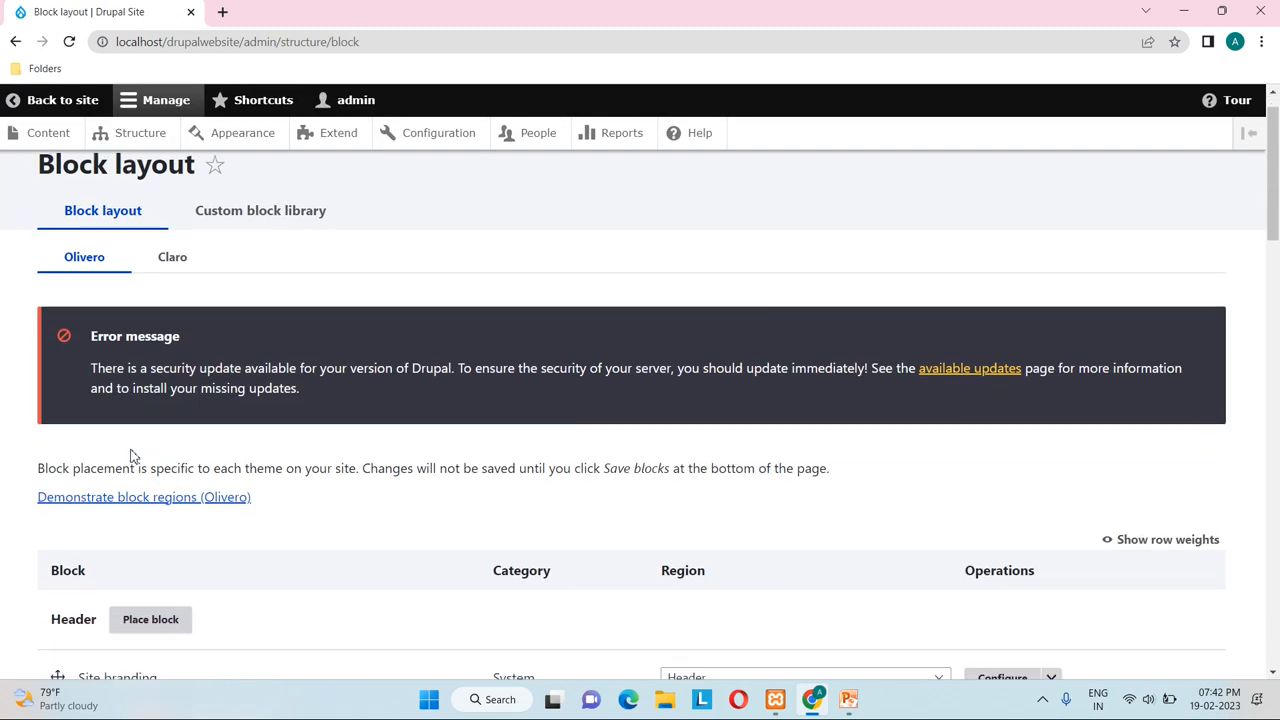
scroll(132, 457, "down", 2)
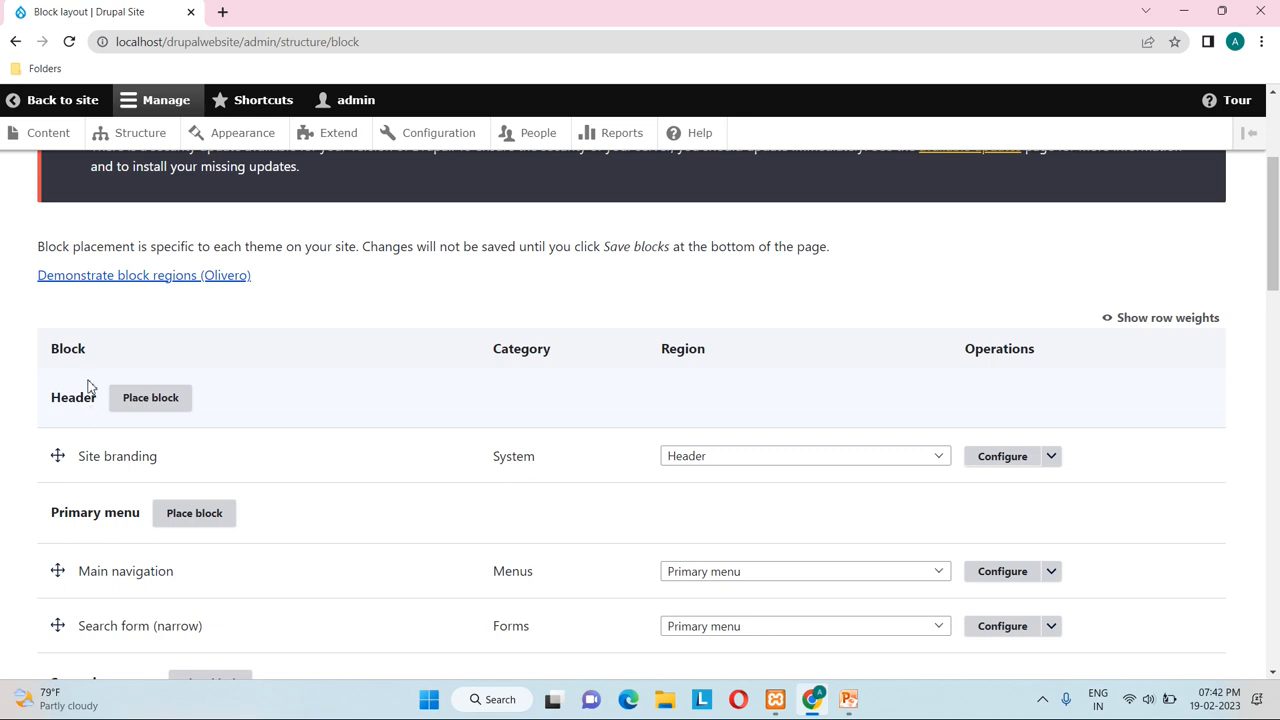
scroll(88, 387, "up", 1)
scroll(131, 477, "down", 1)
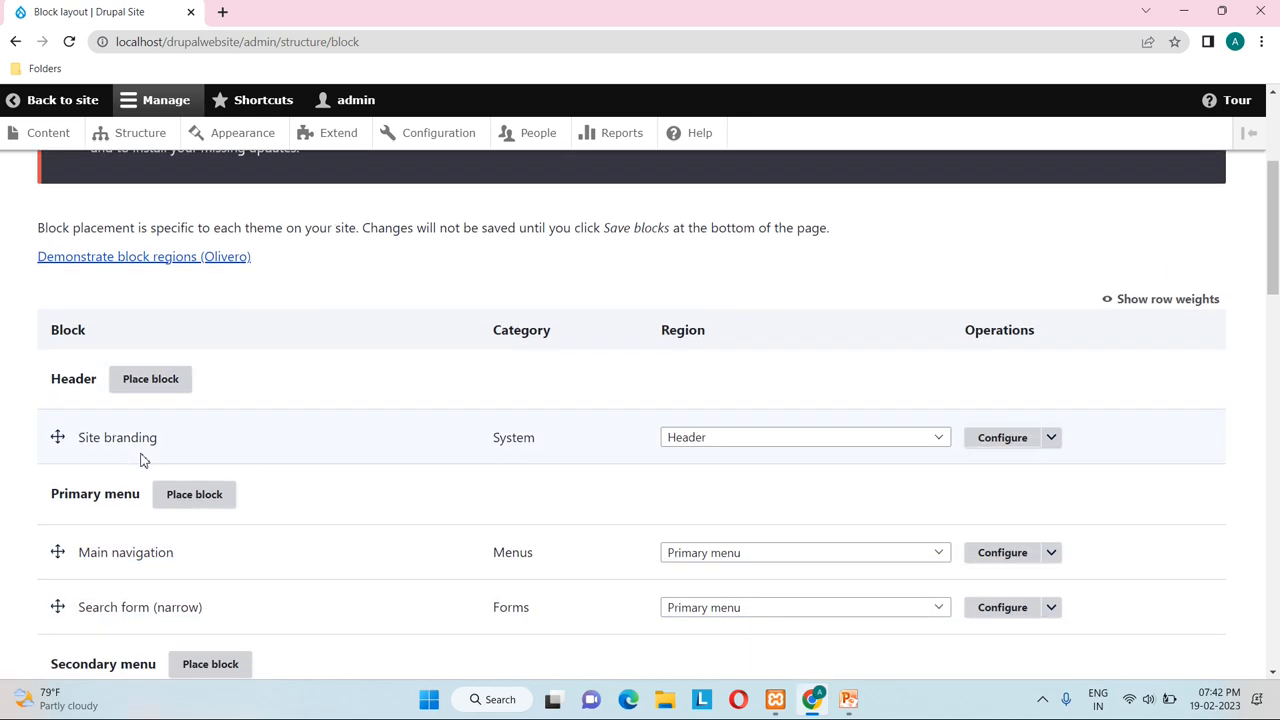
left_click_drag(102, 387, 47, 386)
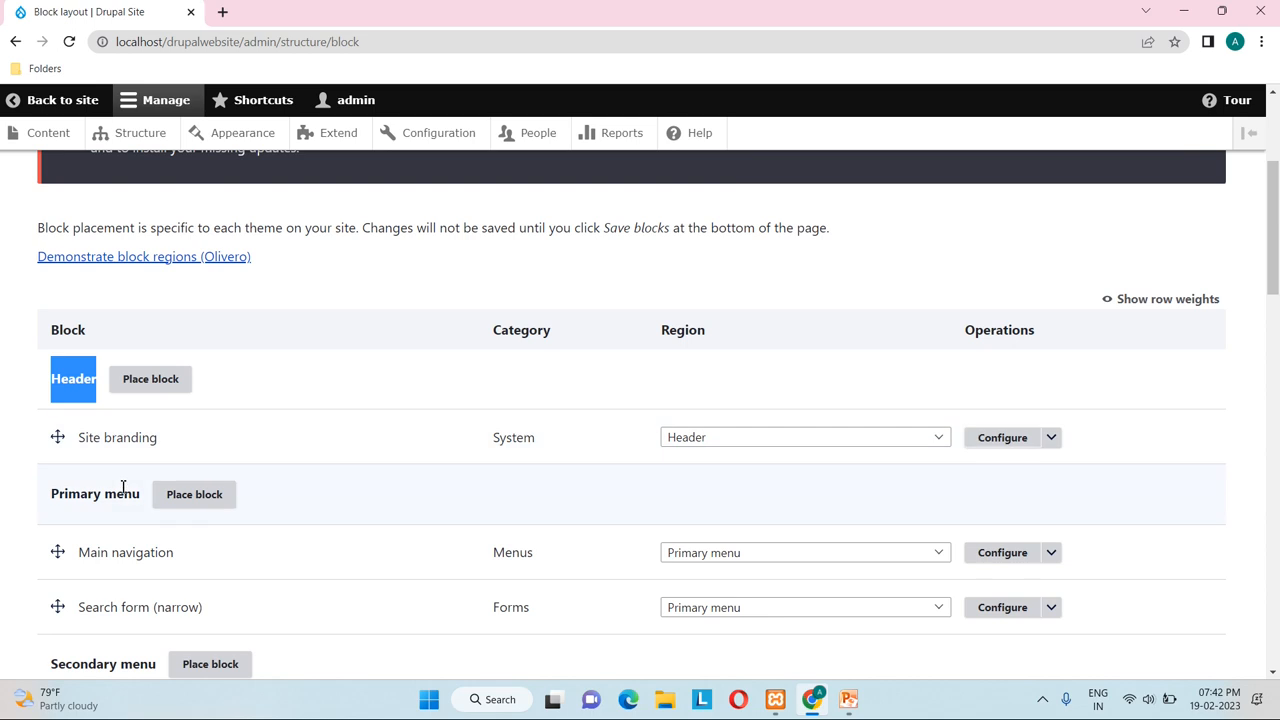
left_click_drag(132, 497, 48, 494)
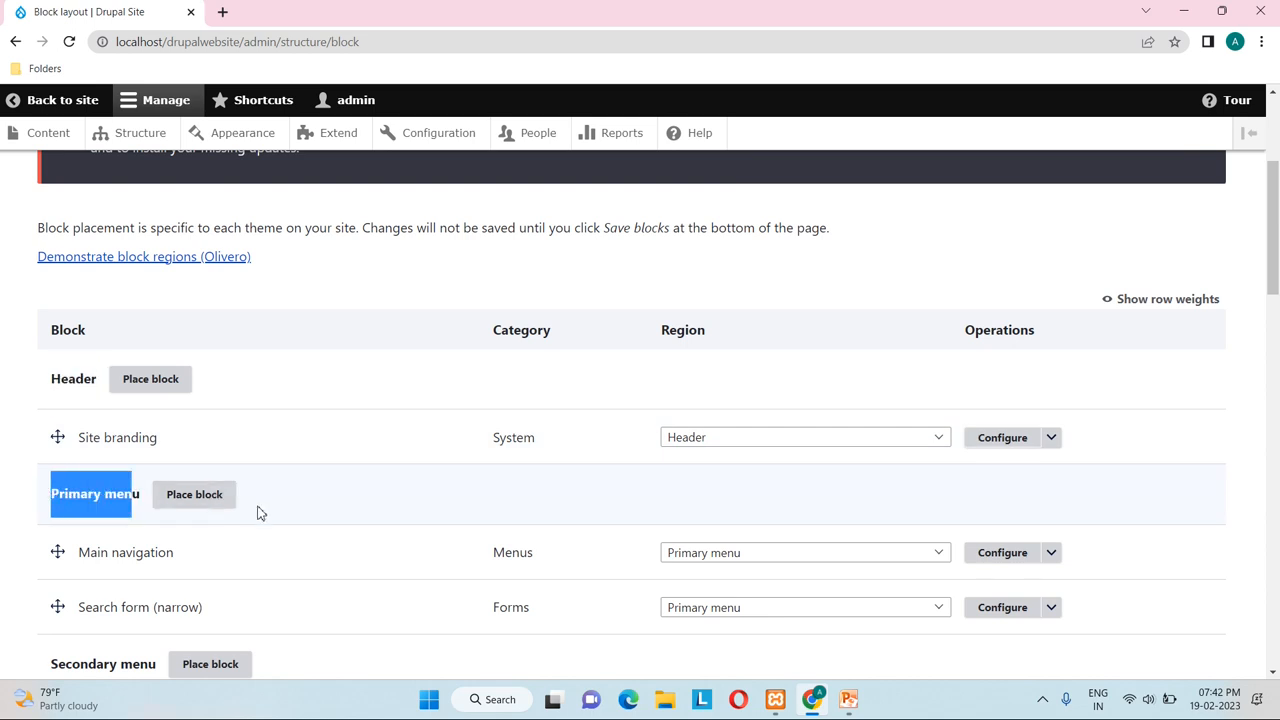
left_click(345, 300)
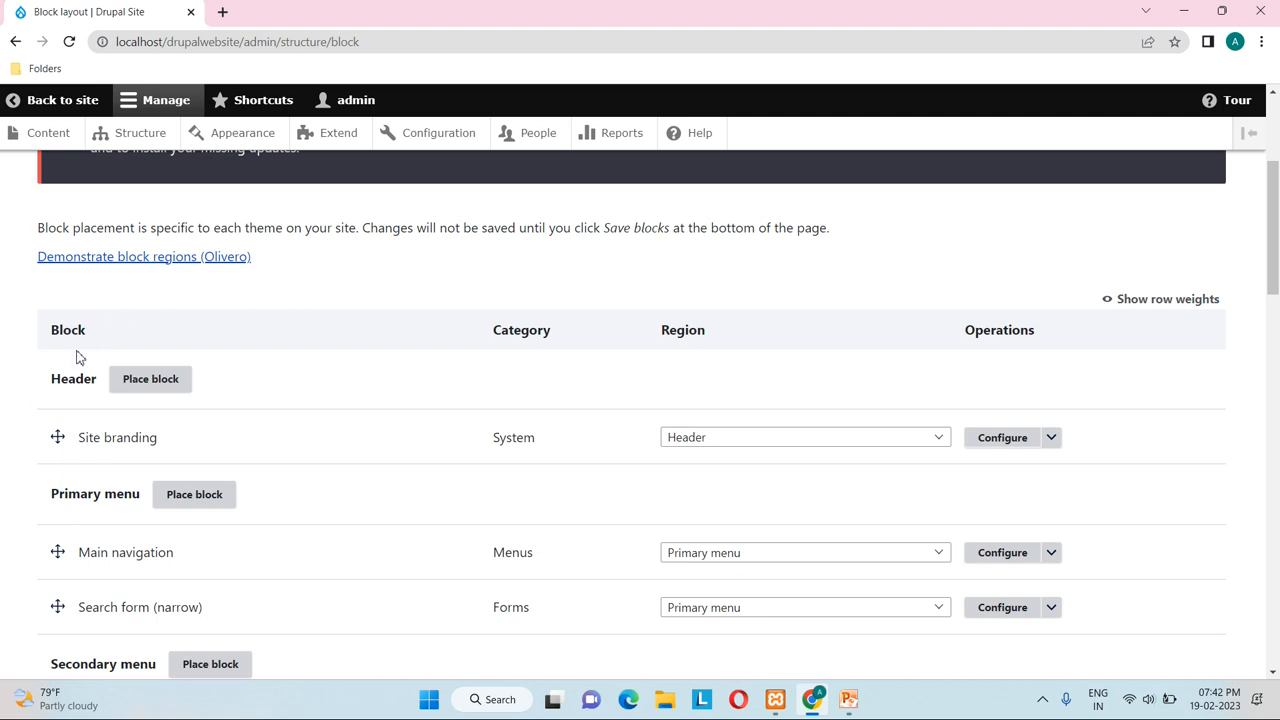
scroll(82, 352, "down", 1)
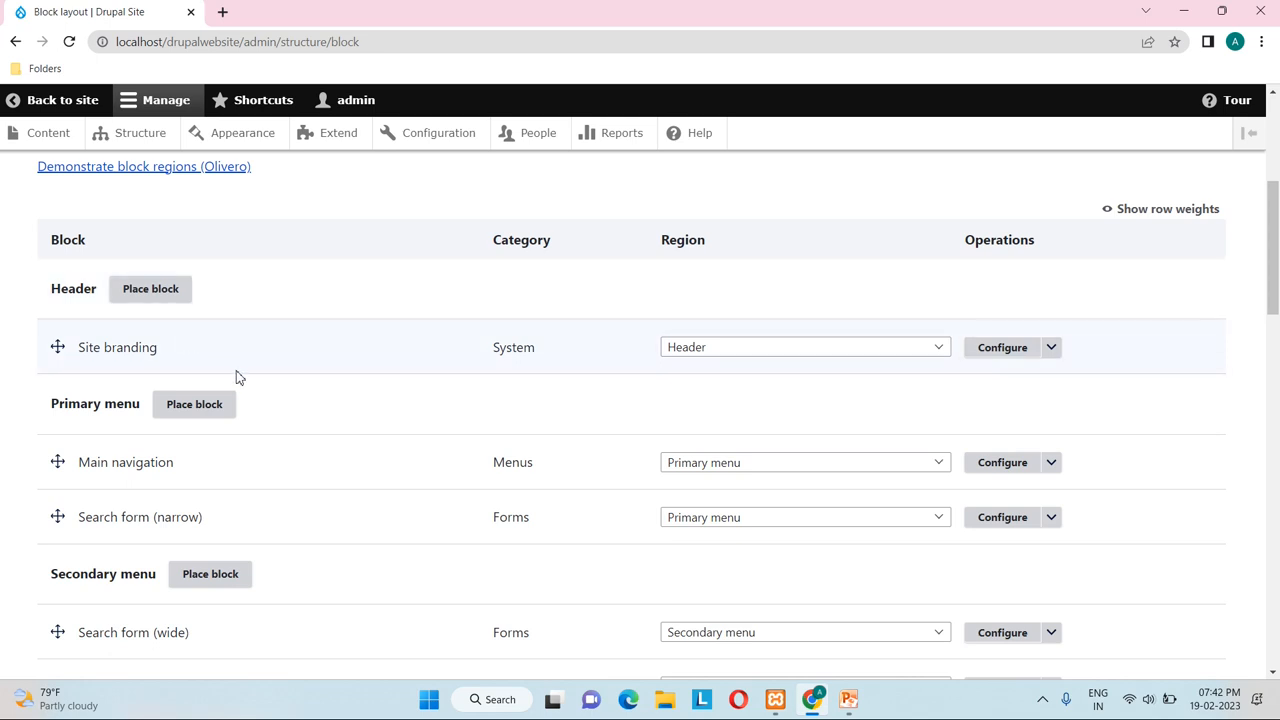
Step: Look through the list of blocks available for placement in the Header region and close it without placing any
left_click(165, 290)
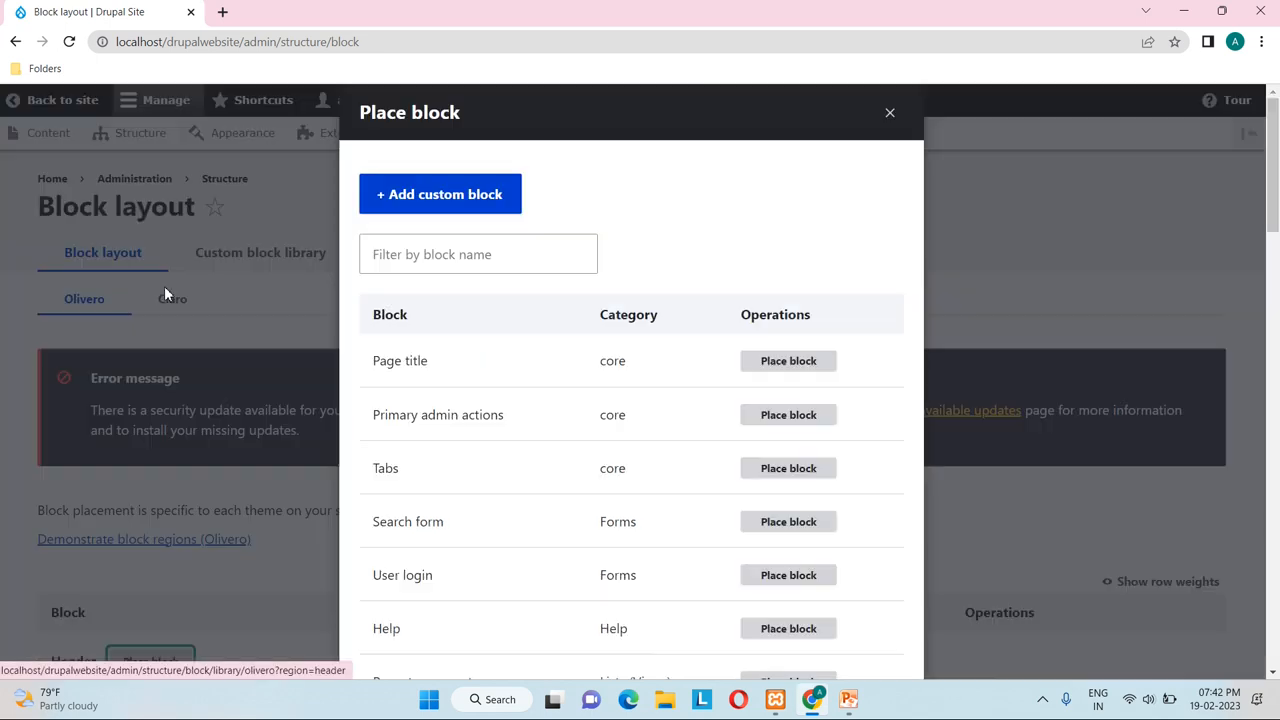
scroll(588, 450, "down", 4)
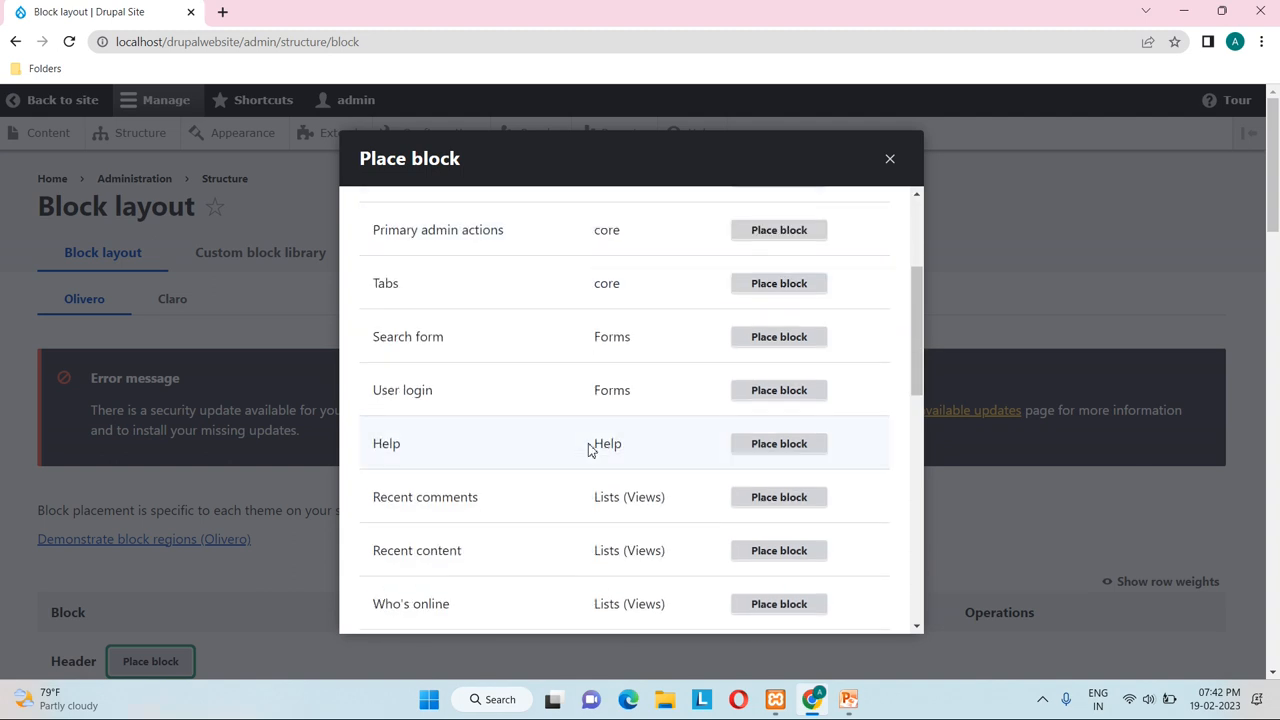
scroll(588, 450, "up", 4)
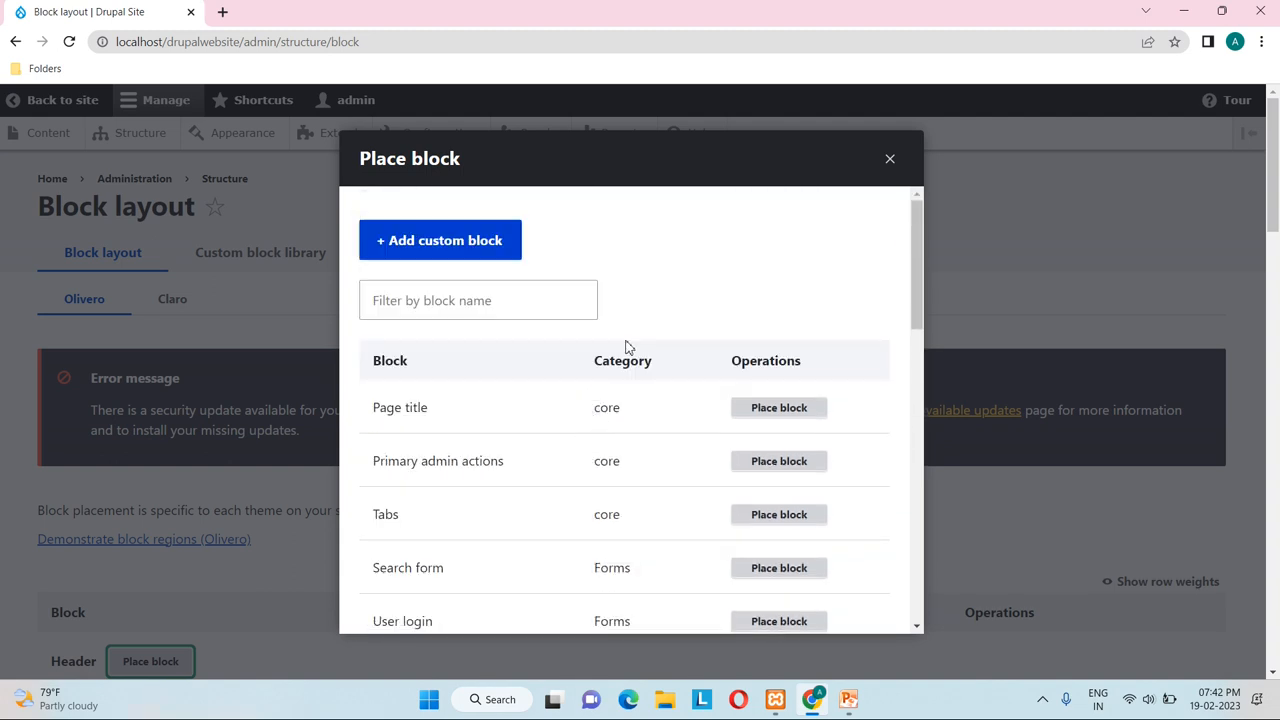
left_click(887, 161)
Step: Examine the Olivero regions from Secondary menu through Footer Bottom and the blocks assigned to each
scroll(441, 541, "down", 2)
scroll(441, 541, "down", 3)
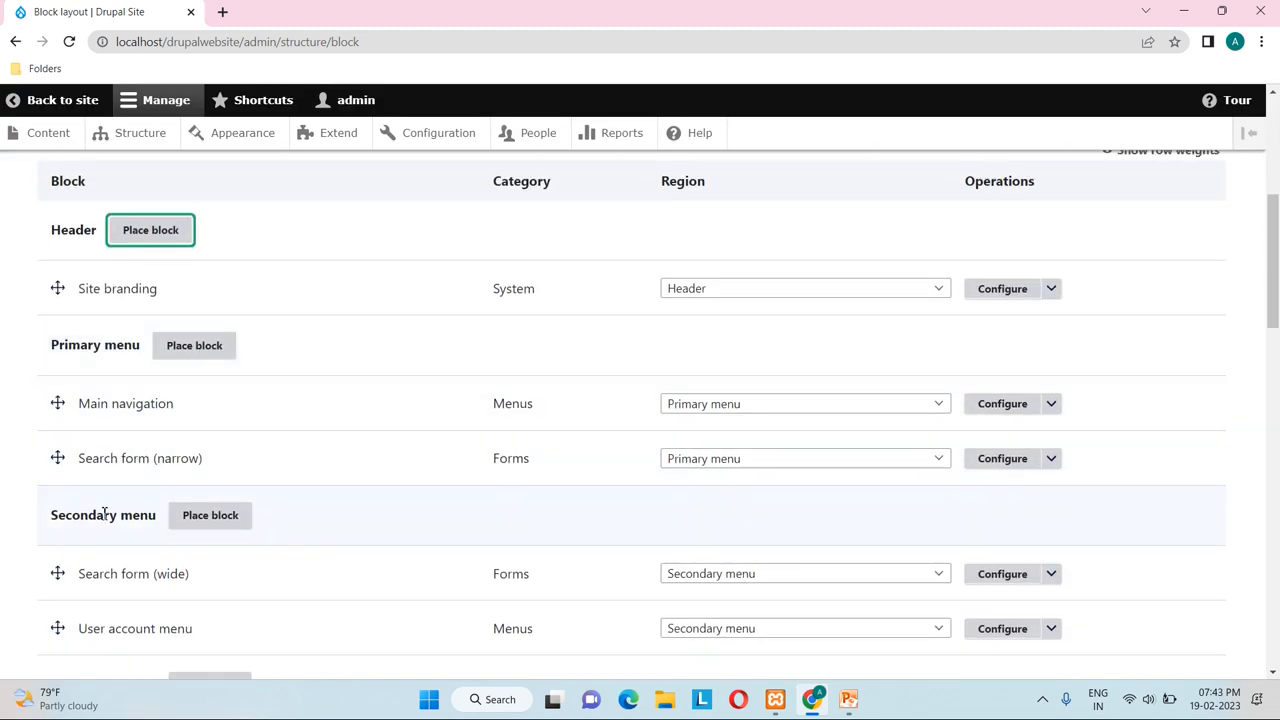
scroll(103, 460, "down", 2)
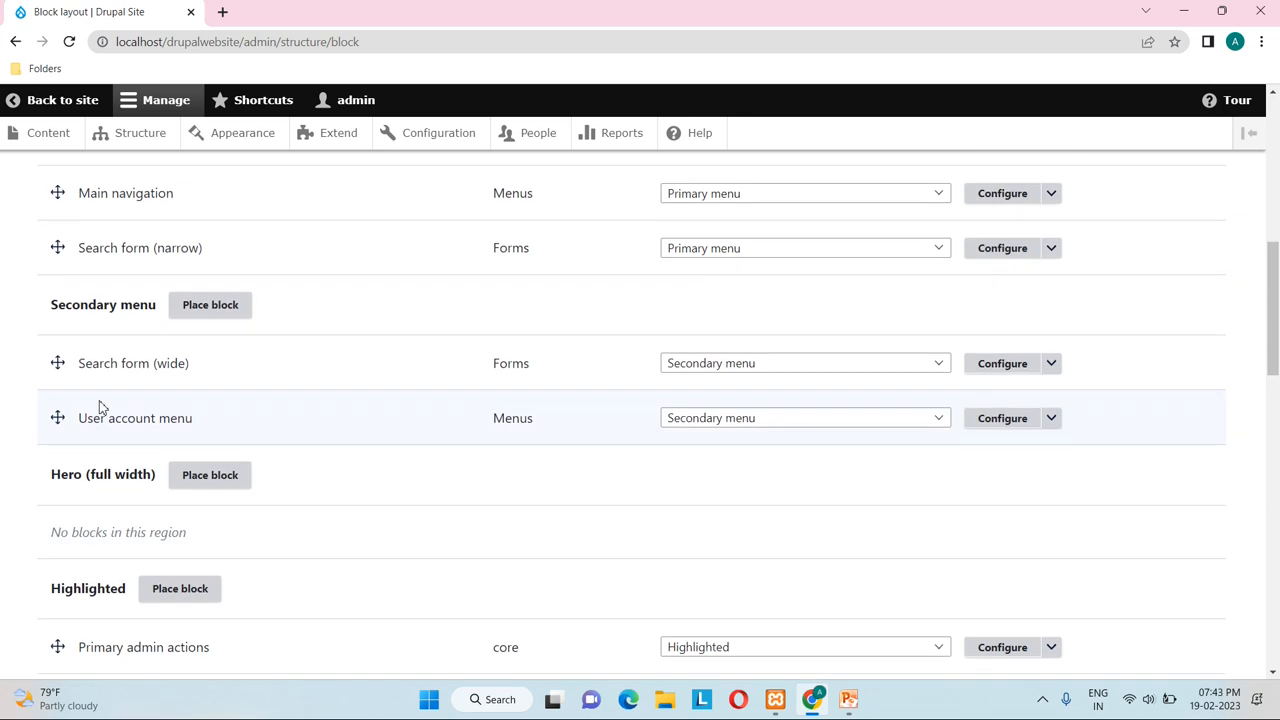
scroll(100, 408, "down", 5)
scroll(100, 408, "down", 4)
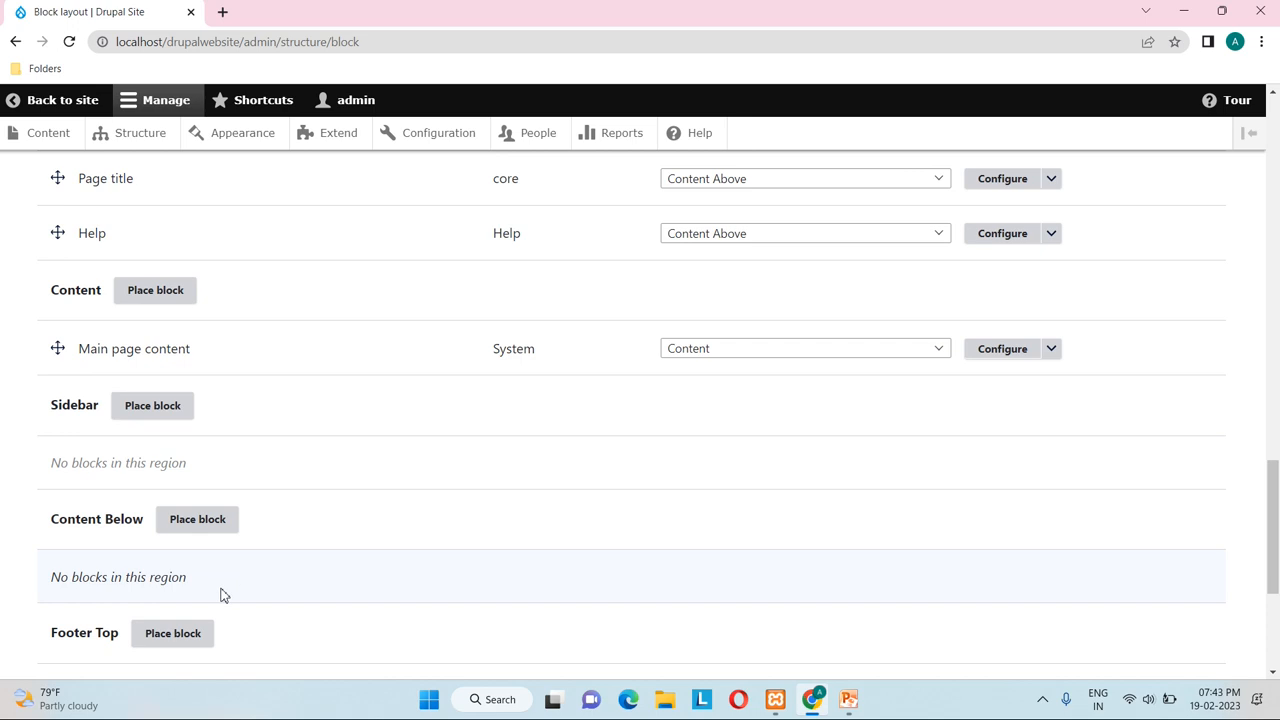
scroll(221, 594, "down", 3)
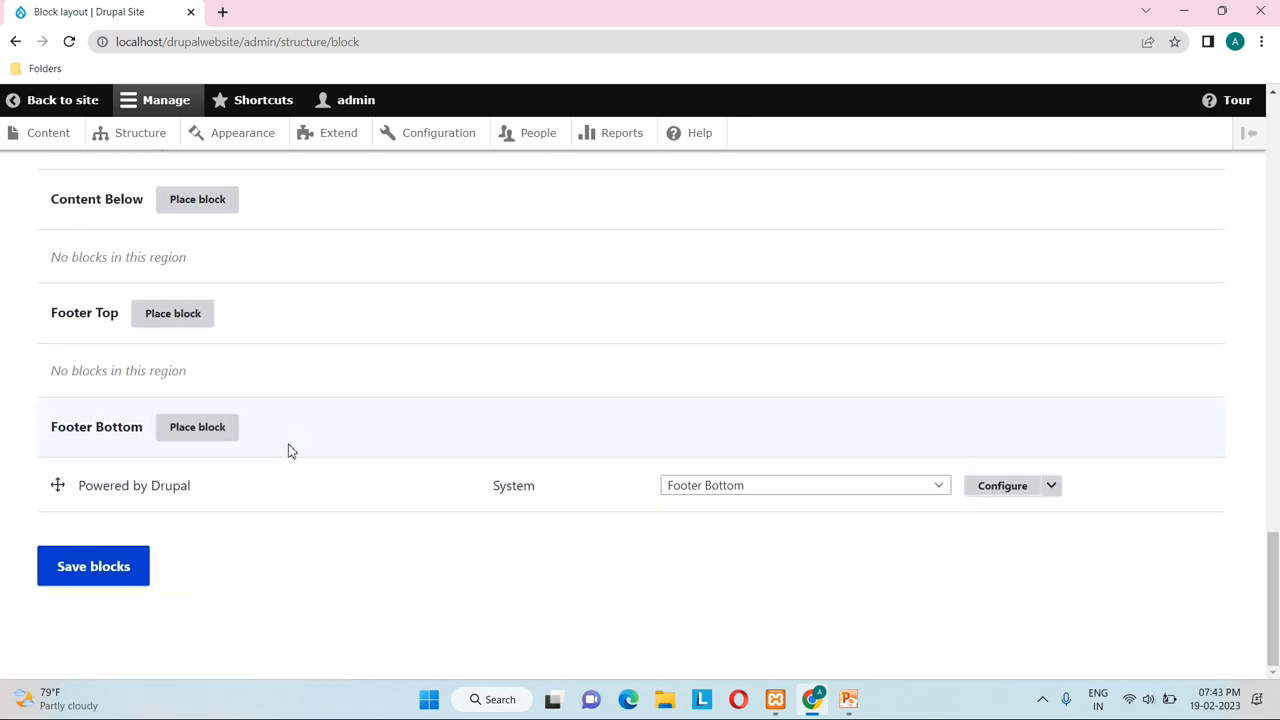
scroll(289, 449, "up", 5)
scroll(289, 449, "up", 10)
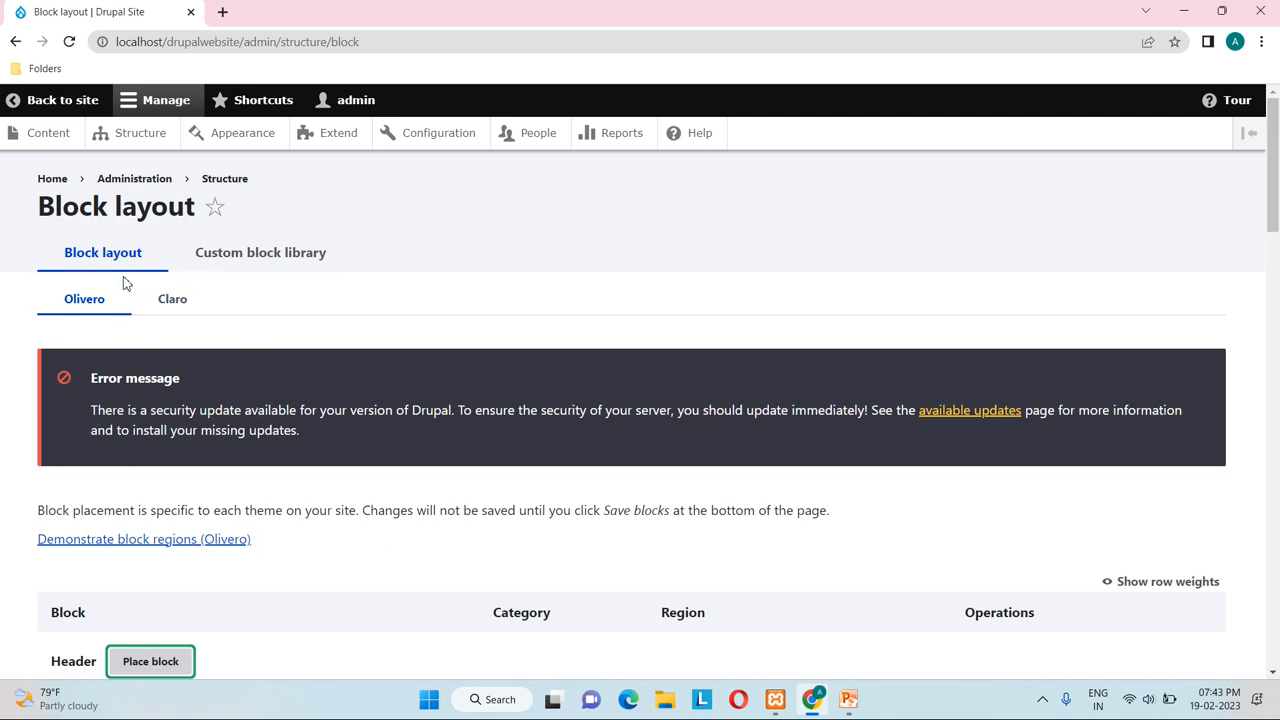
Step: Open the custom block library and start adding a new custom block
left_click(273, 252)
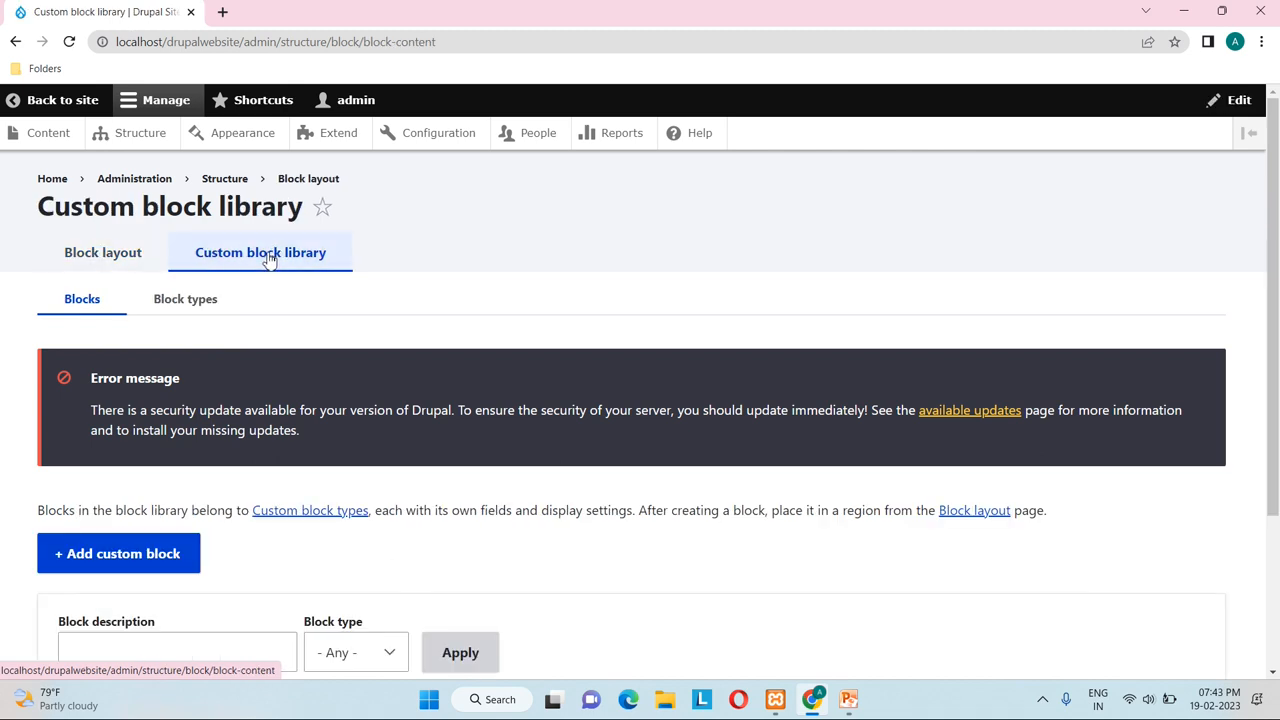
scroll(157, 438, "down", 1)
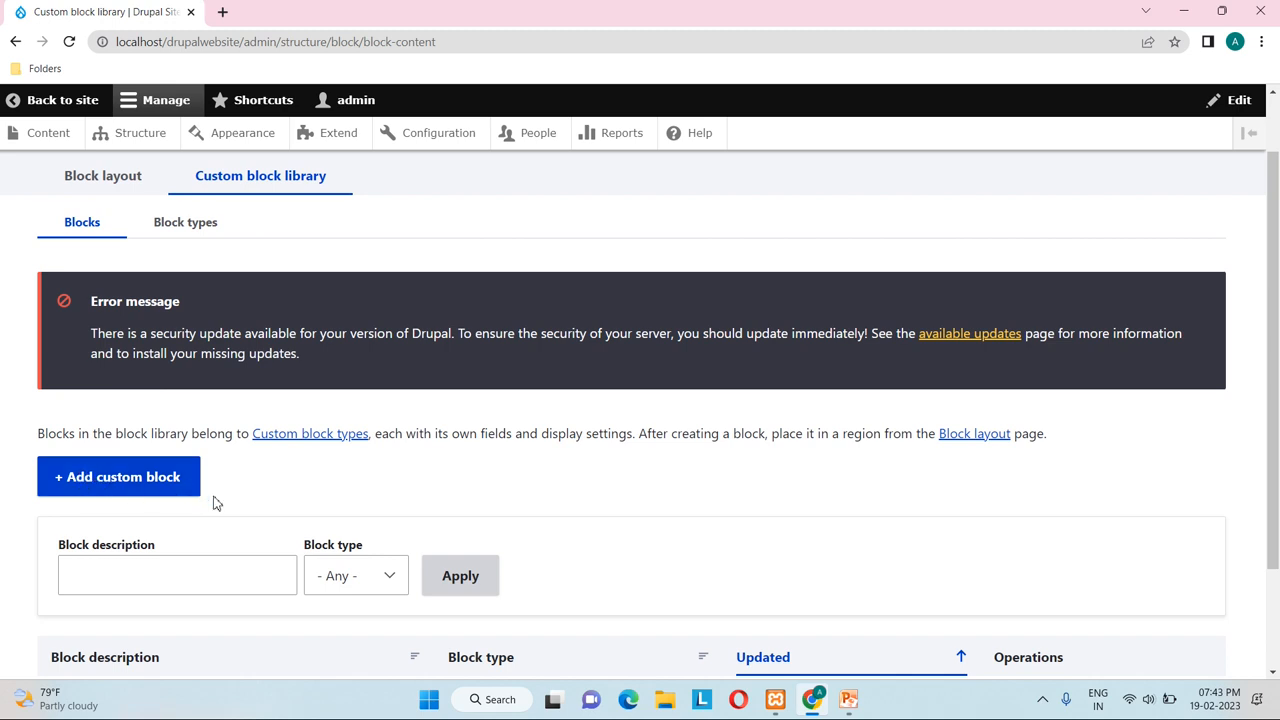
left_click(137, 477)
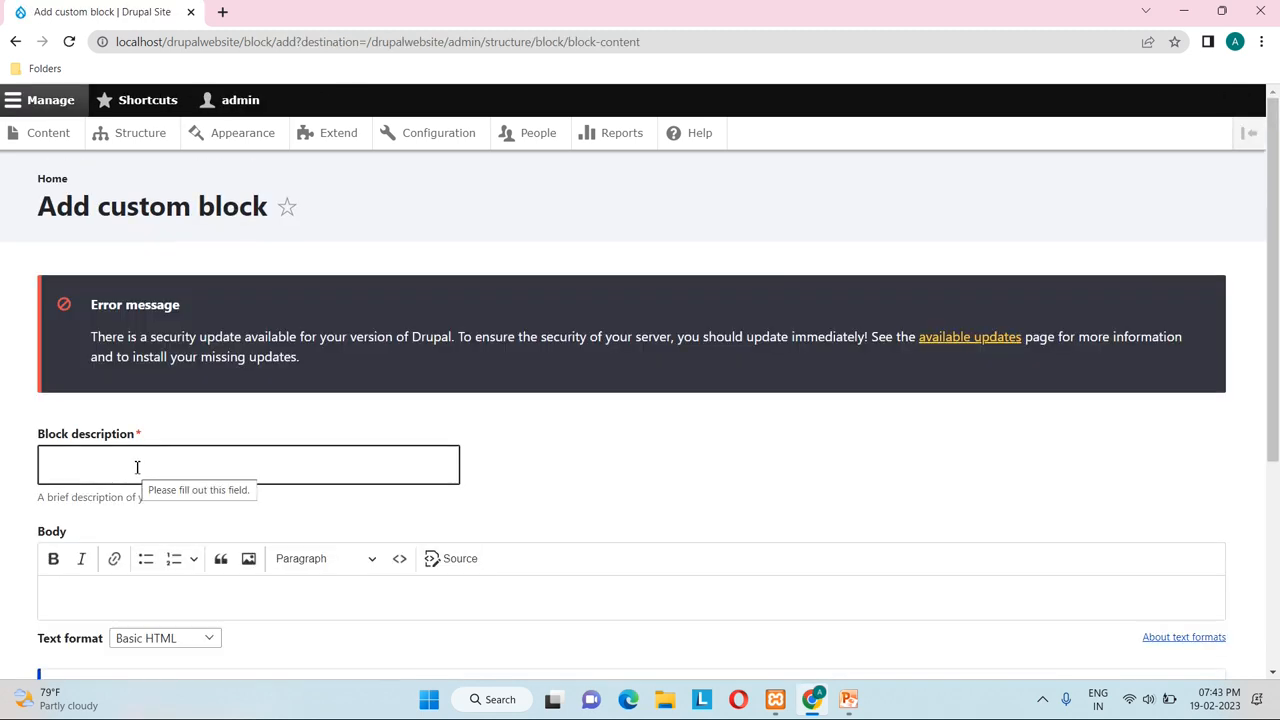
Step: Enter "First Block" as the block description and "This is my First Block in Drupal website,..." as the body text
scroll(506, 478, "down", 2)
left_click(352, 298)
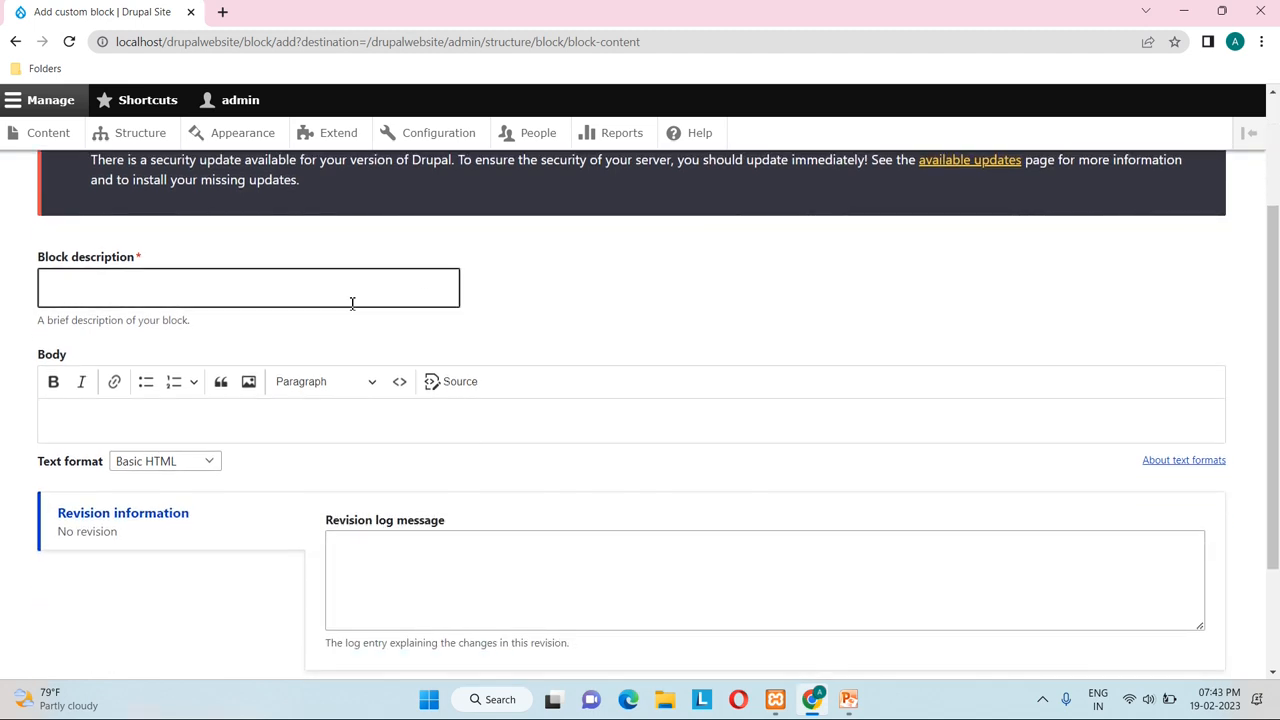
left_click(349, 427)
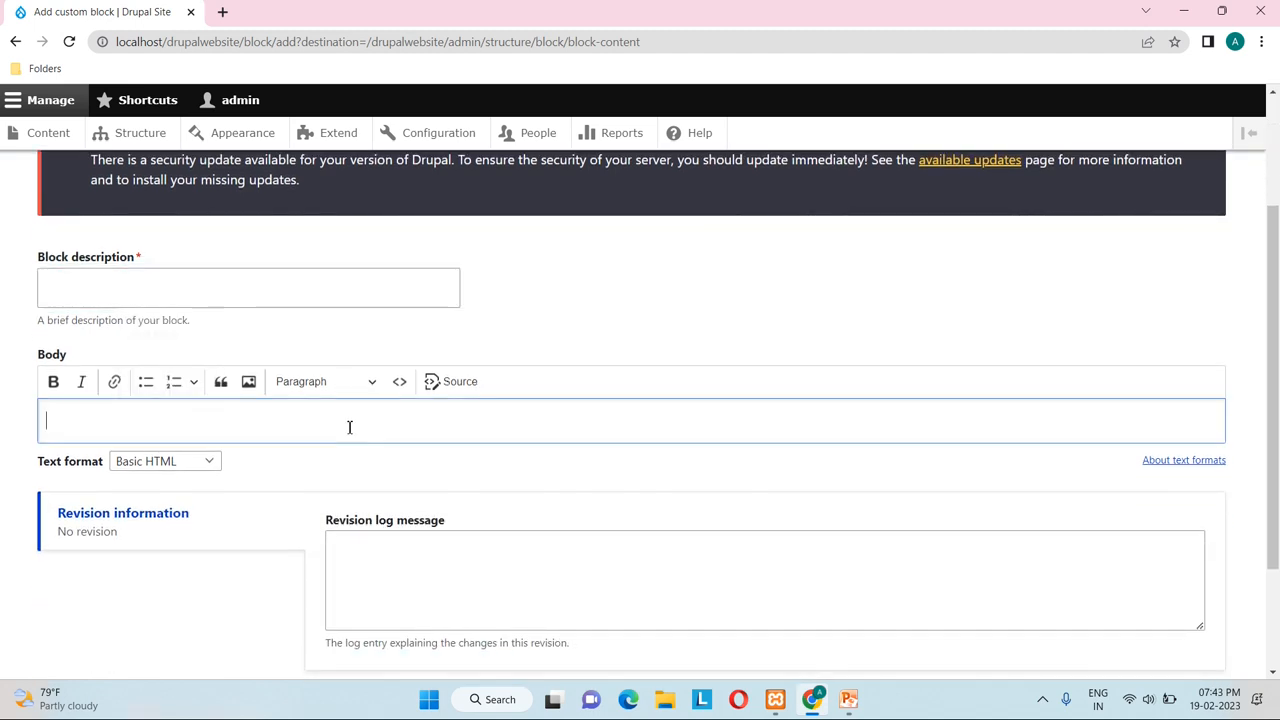
left_click(316, 285)
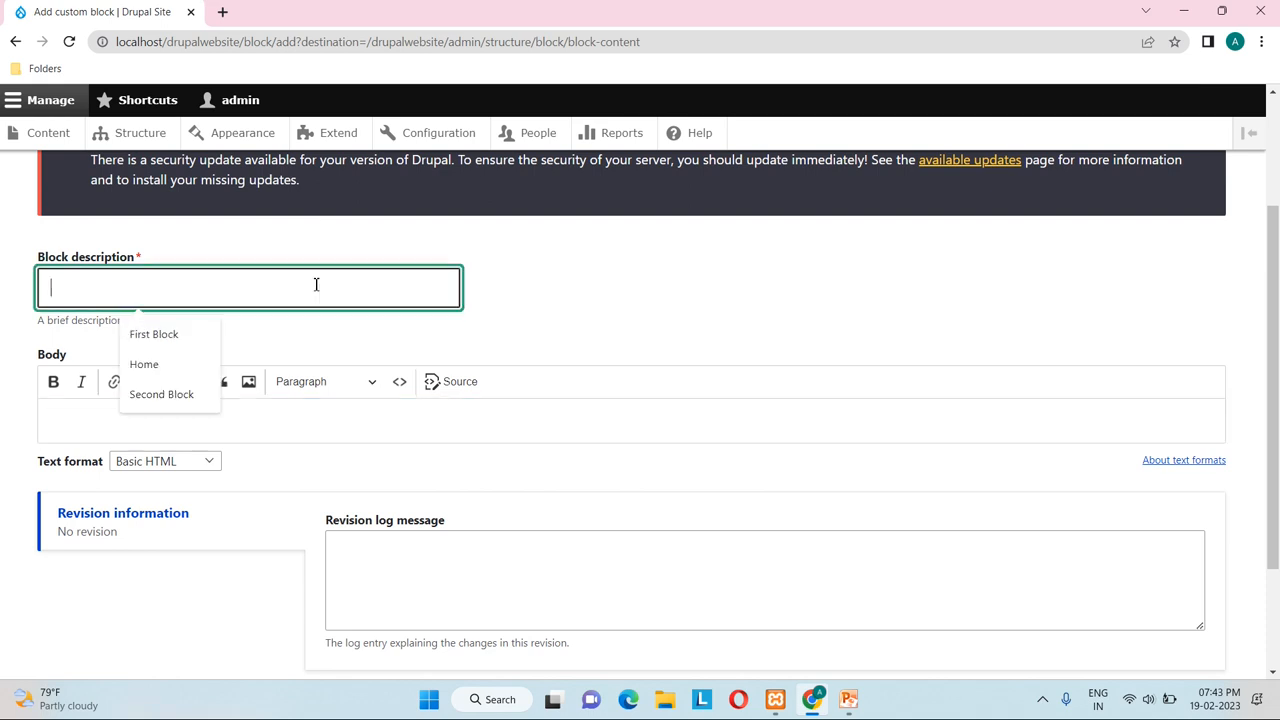
left_click(167, 336)
left_click(165, 415)
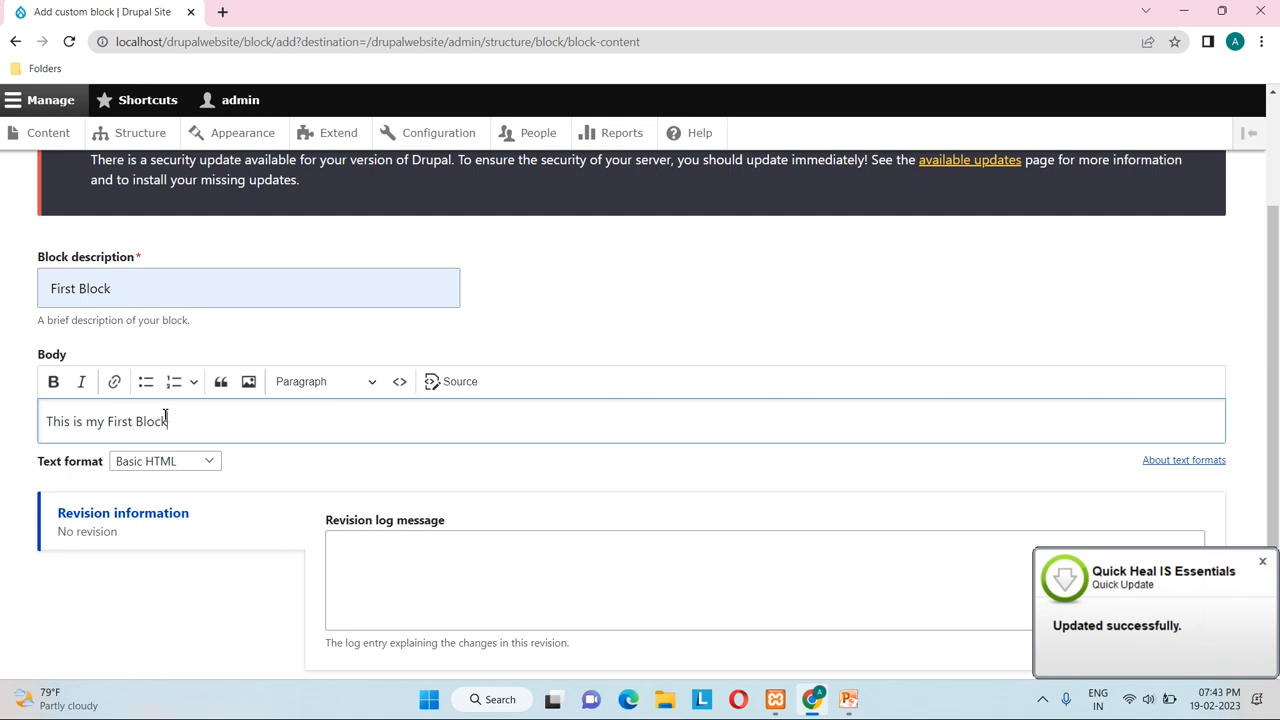
type("in Drupal website,...")
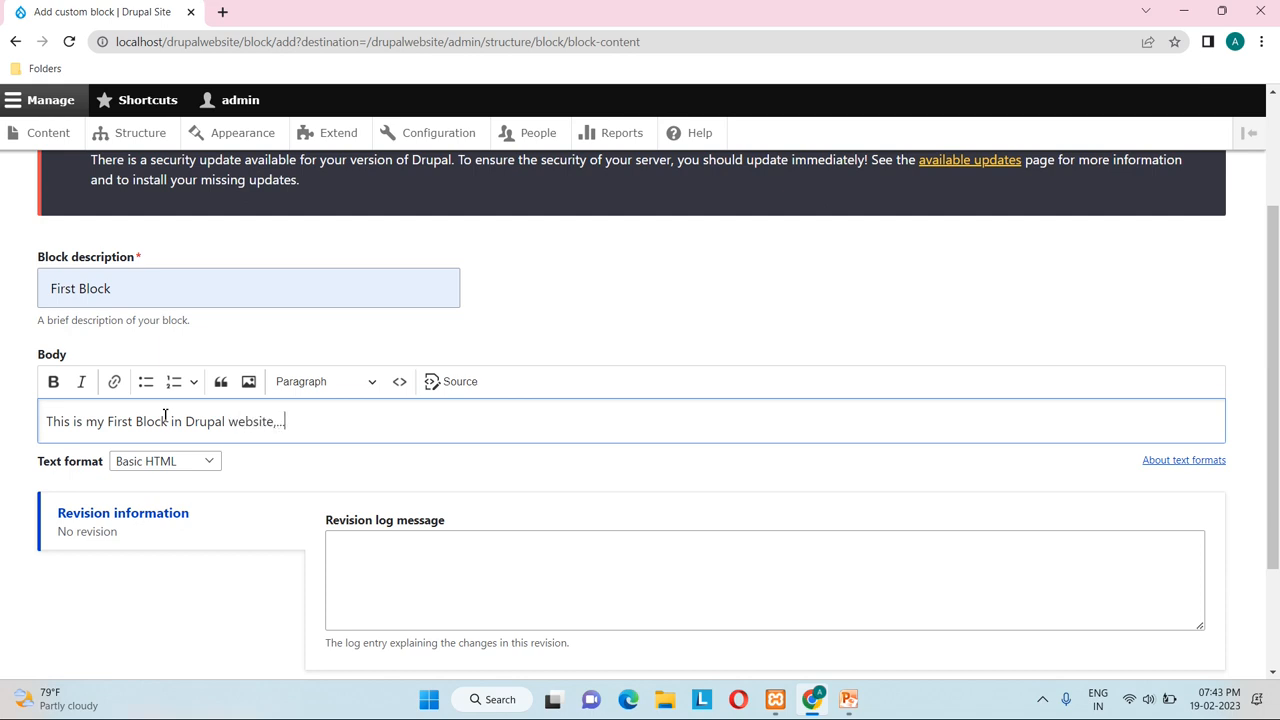
Step: View the text format options for the block body and keep Basic HTML
scroll(165, 415, "down", 1)
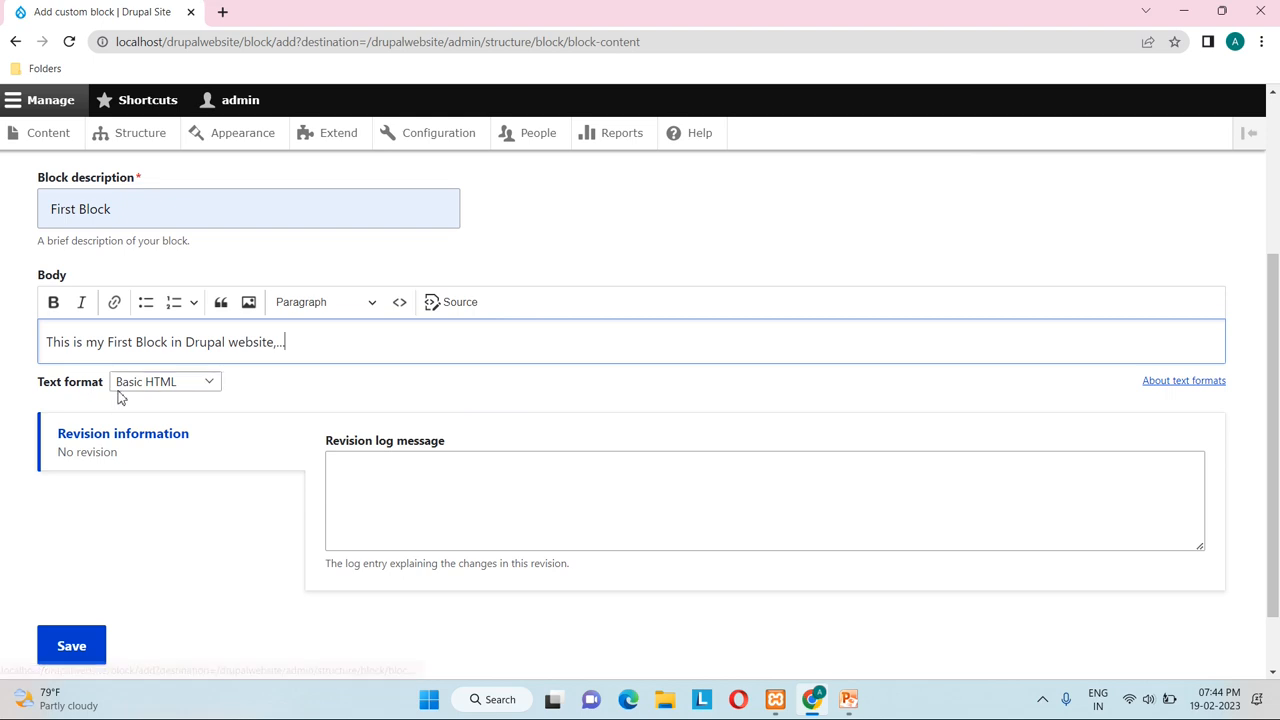
left_click(212, 384)
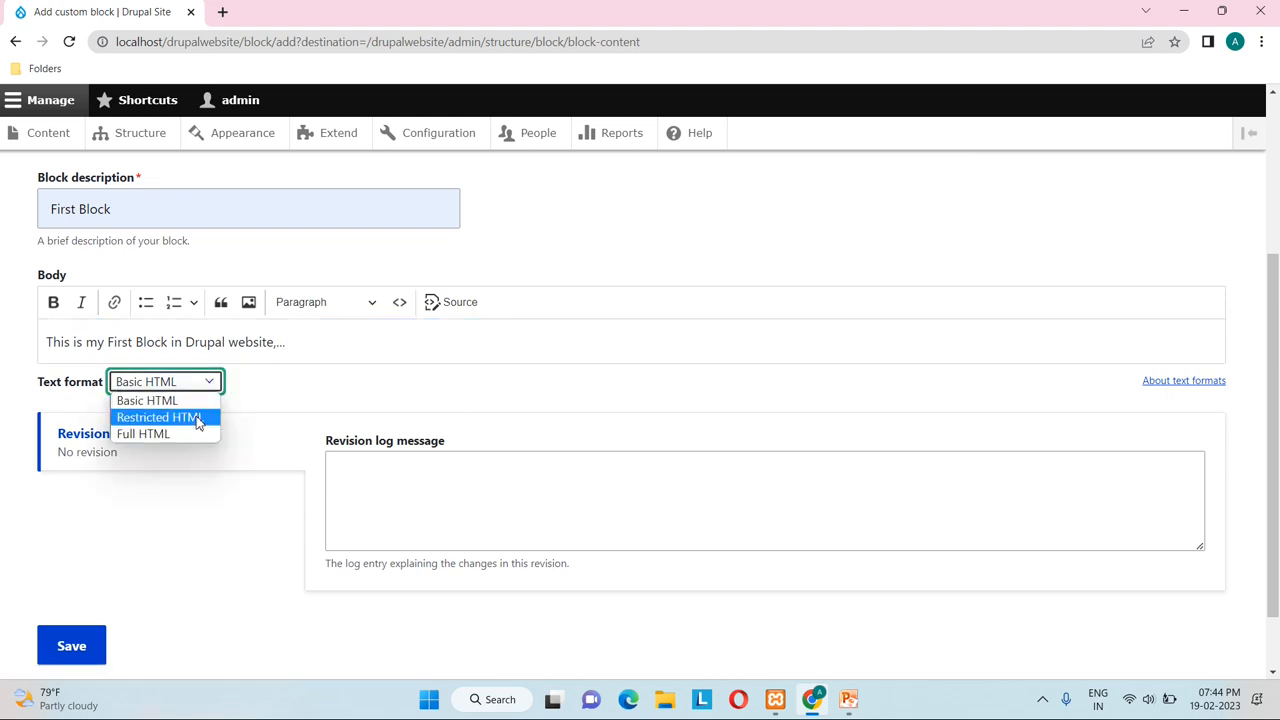
left_click(410, 406)
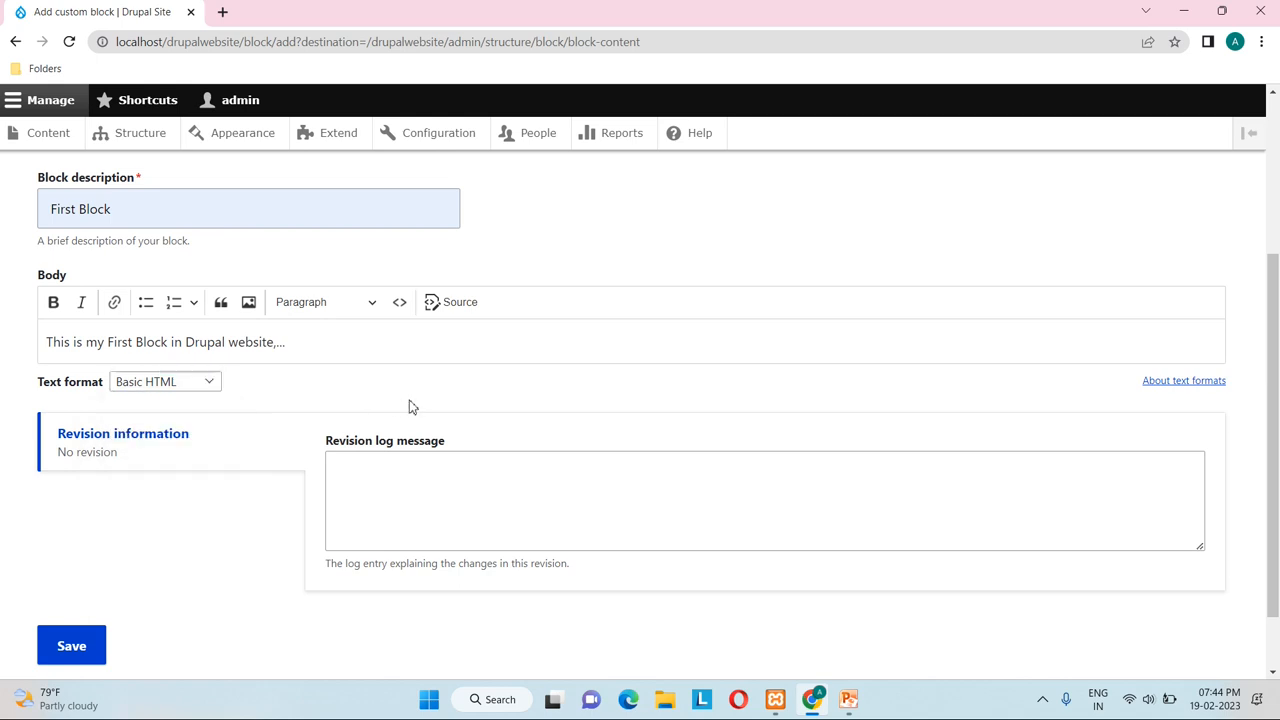
Step: Open the text formats help in a new browser tab, look through the compose tips, and close that tab
right_click(1168, 388)
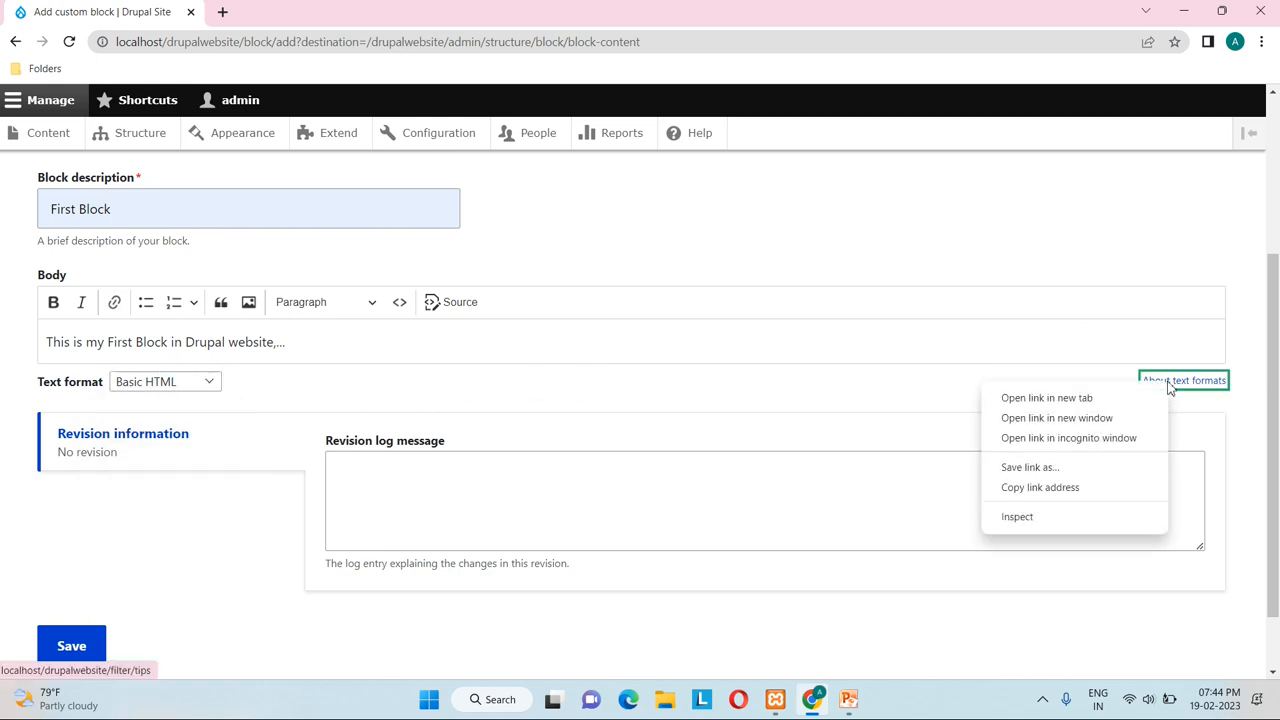
left_click(1092, 404)
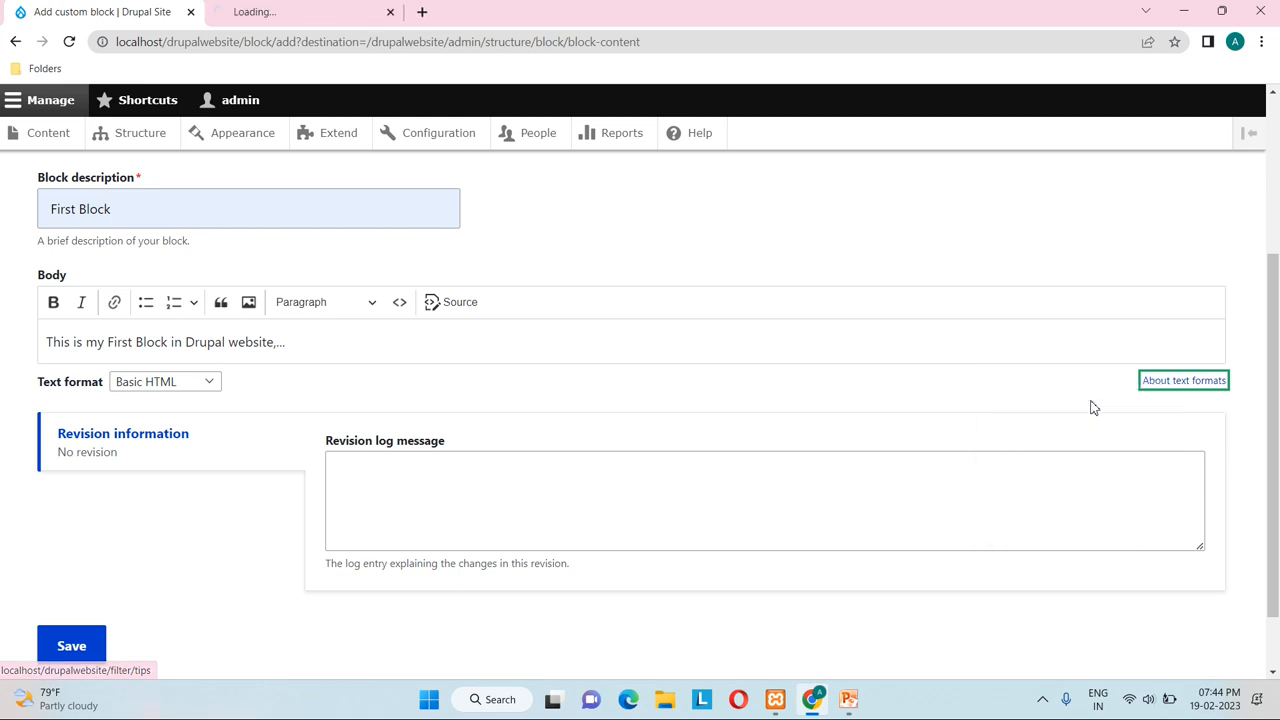
left_click(326, 20)
scroll(443, 389, "down", 3)
scroll(443, 389, "down", 12)
scroll(443, 389, "down", 15)
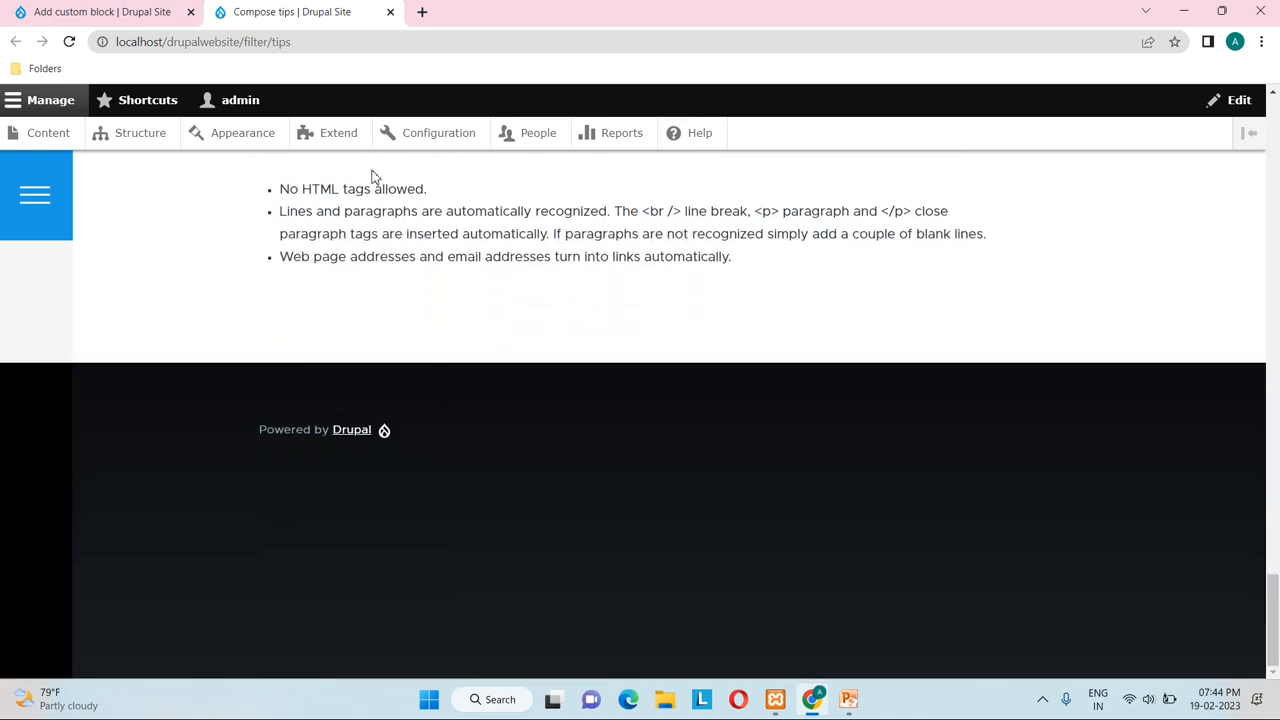
left_click(390, 12)
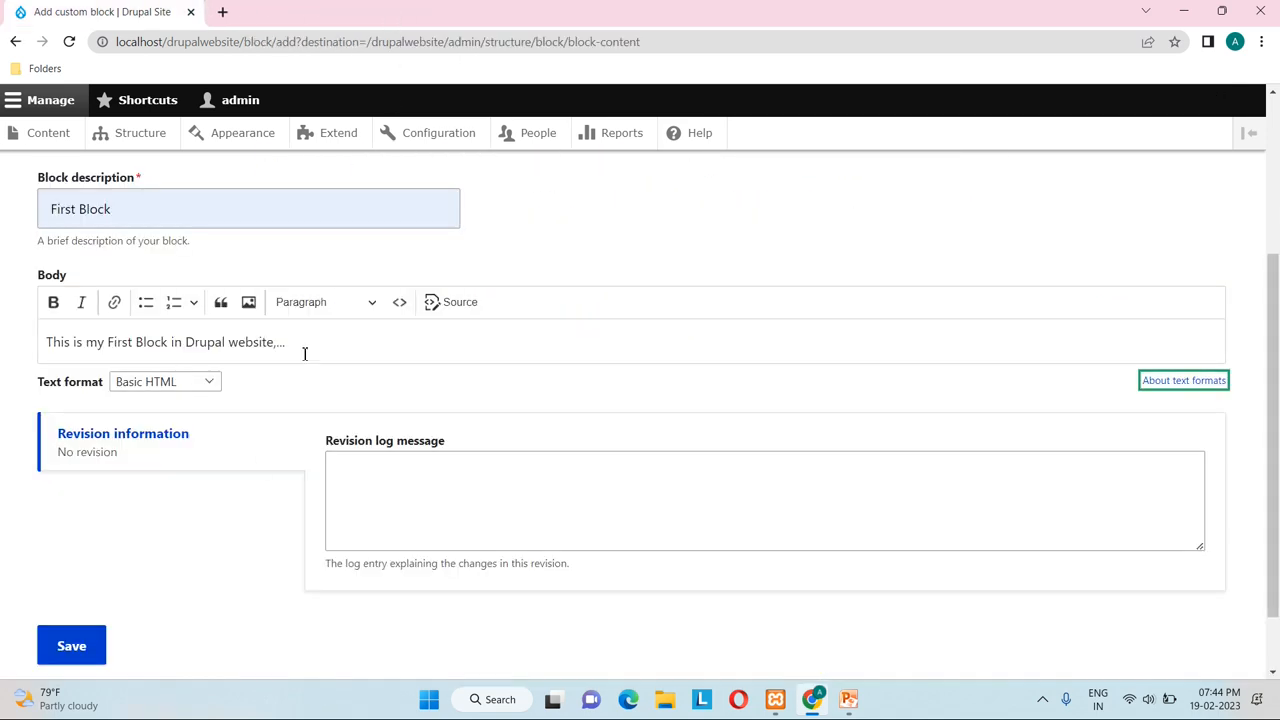
Step: Leave the revision log message empty and save the First Block custom block
scroll(229, 514, "down", 1)
left_click(405, 487)
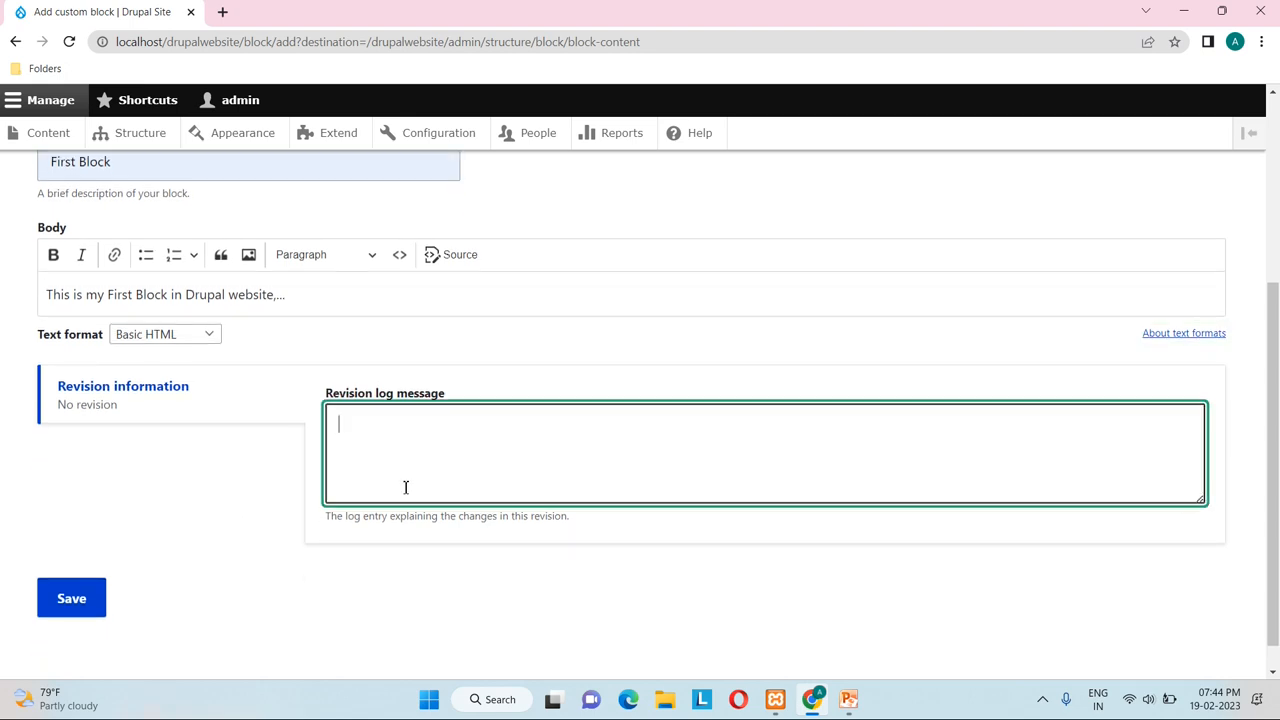
scroll(206, 526, "up", 3)
left_click(351, 416)
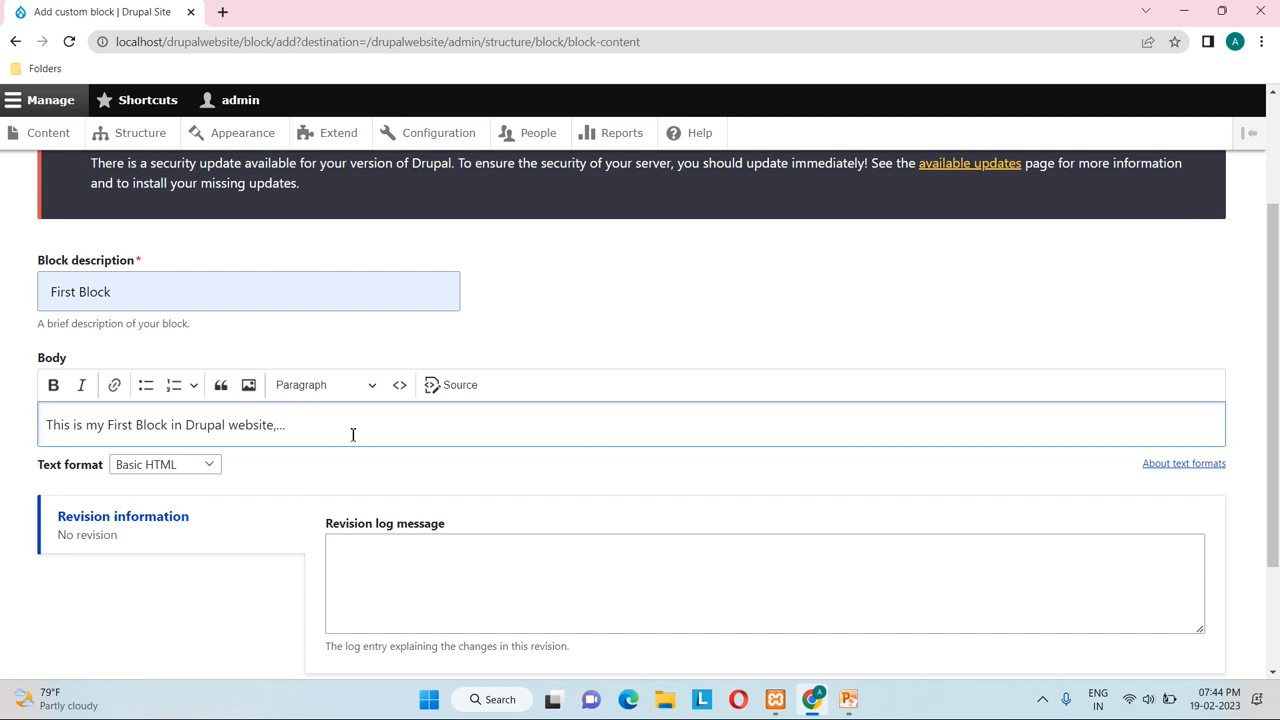
scroll(352, 434, "down", 2)
left_click(62, 646)
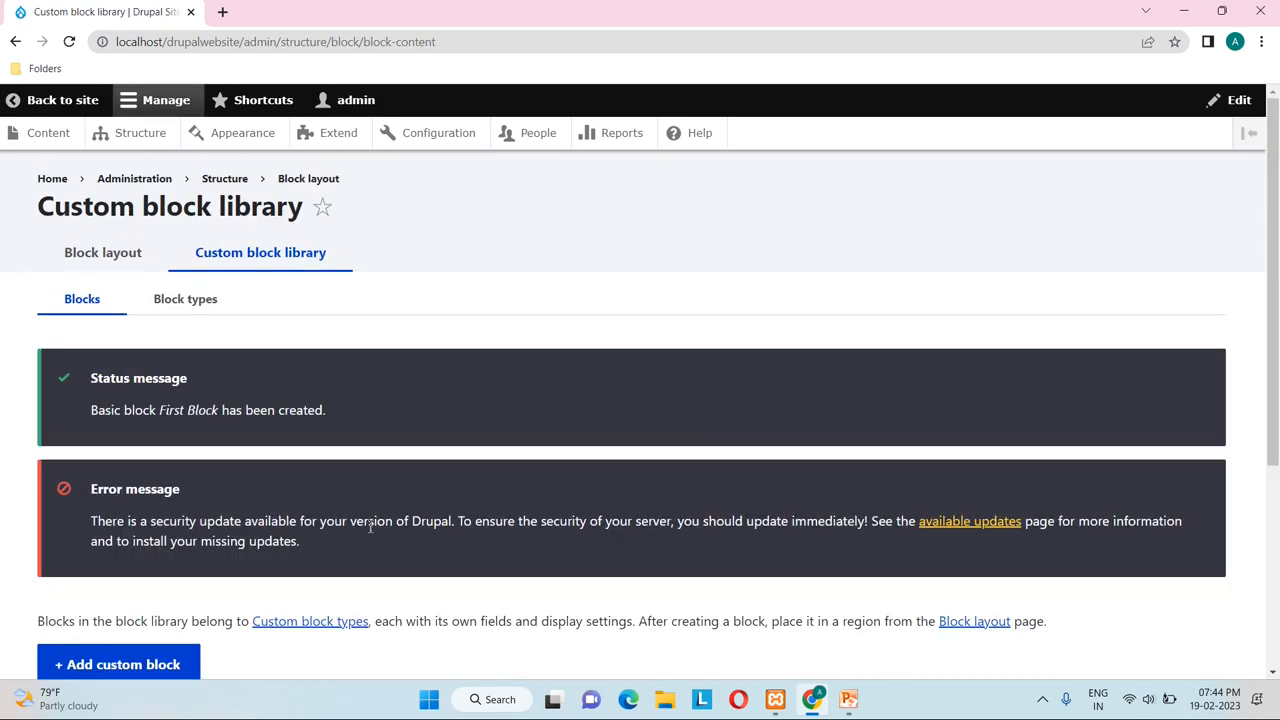
Step: Check the custom block library, then open the site's home page in a new tab and look through it for the block
scroll(370, 527, "down", 3)
scroll(370, 527, "up", 3)
right_click(62, 103)
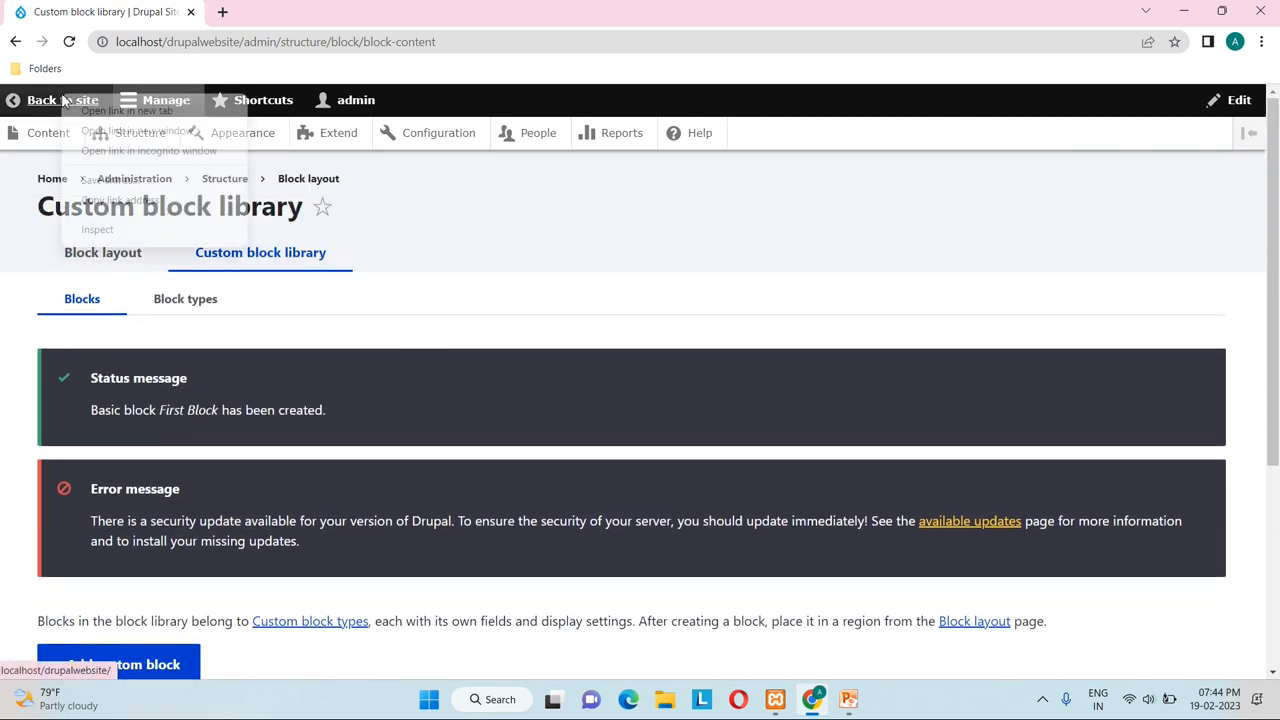
left_click(134, 109)
left_click(270, 10)
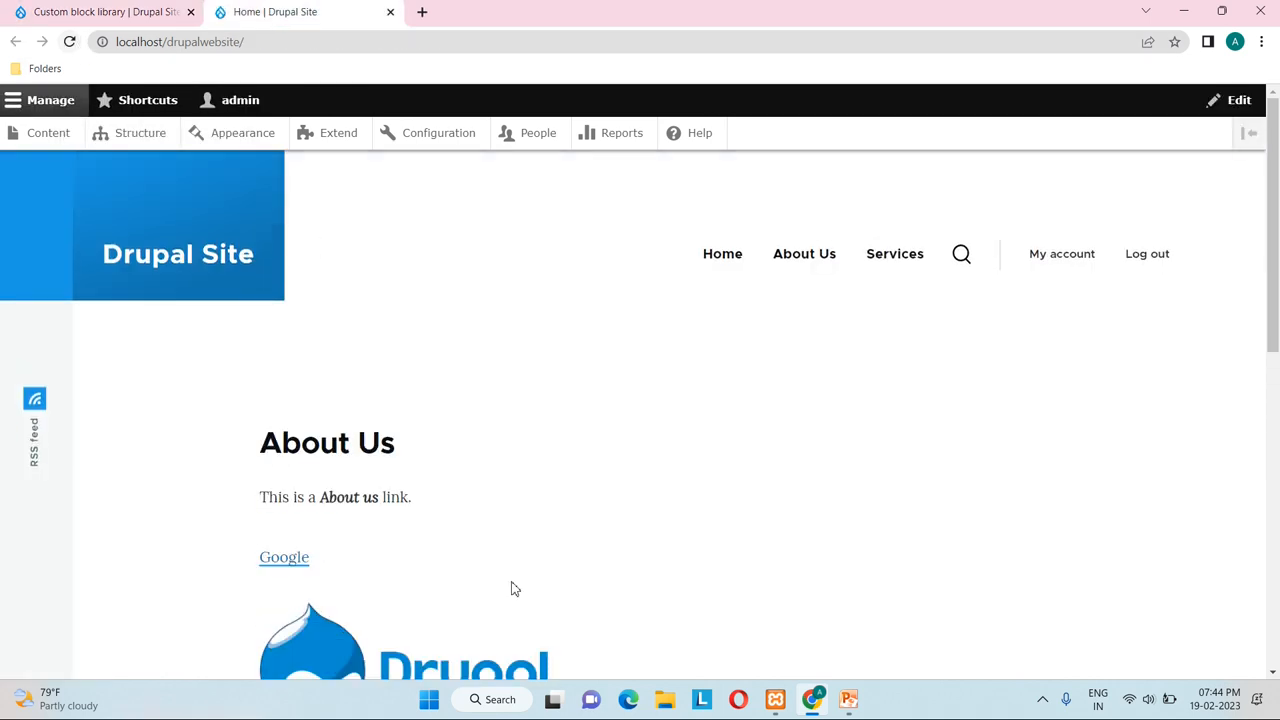
scroll(512, 588, "down", 3)
scroll(511, 588, "down", 3)
scroll(511, 588, "up", 7)
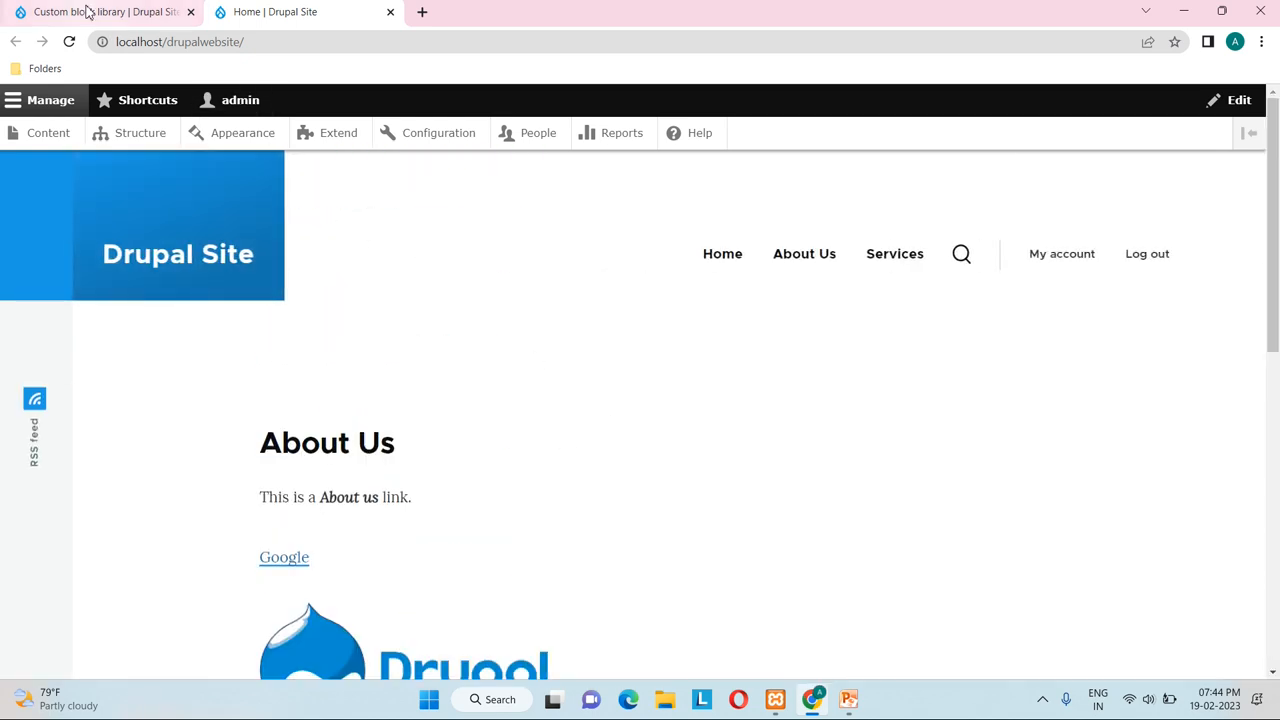
Step: Return to the custom block library and go to the site's block layout page
left_click(86, 11)
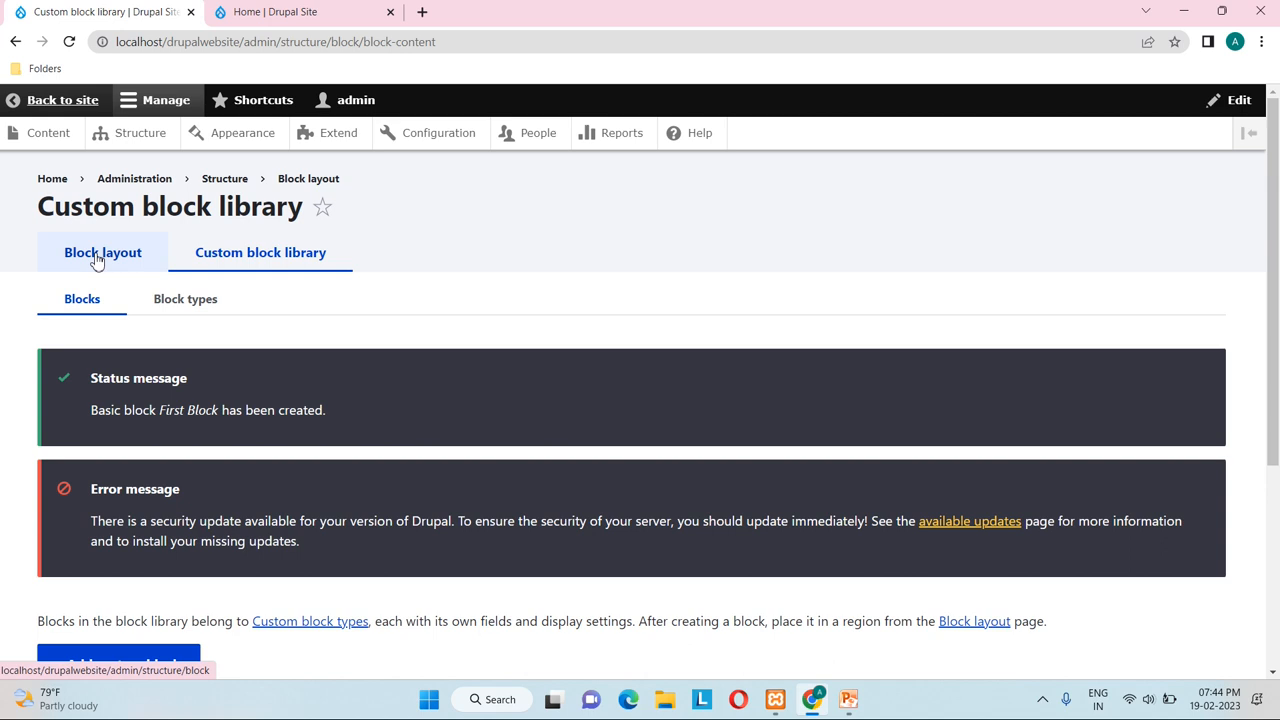
scroll(355, 282, "down", 1)
scroll(355, 282, "up", 1)
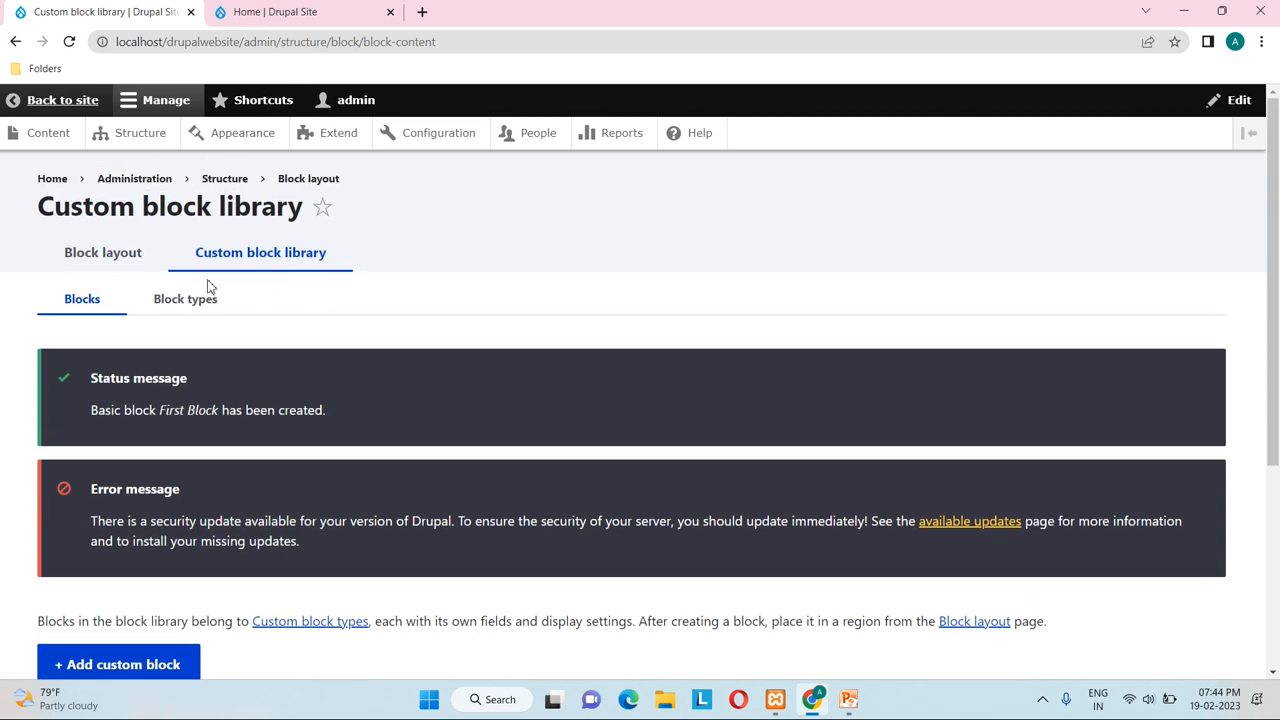
left_click(118, 257)
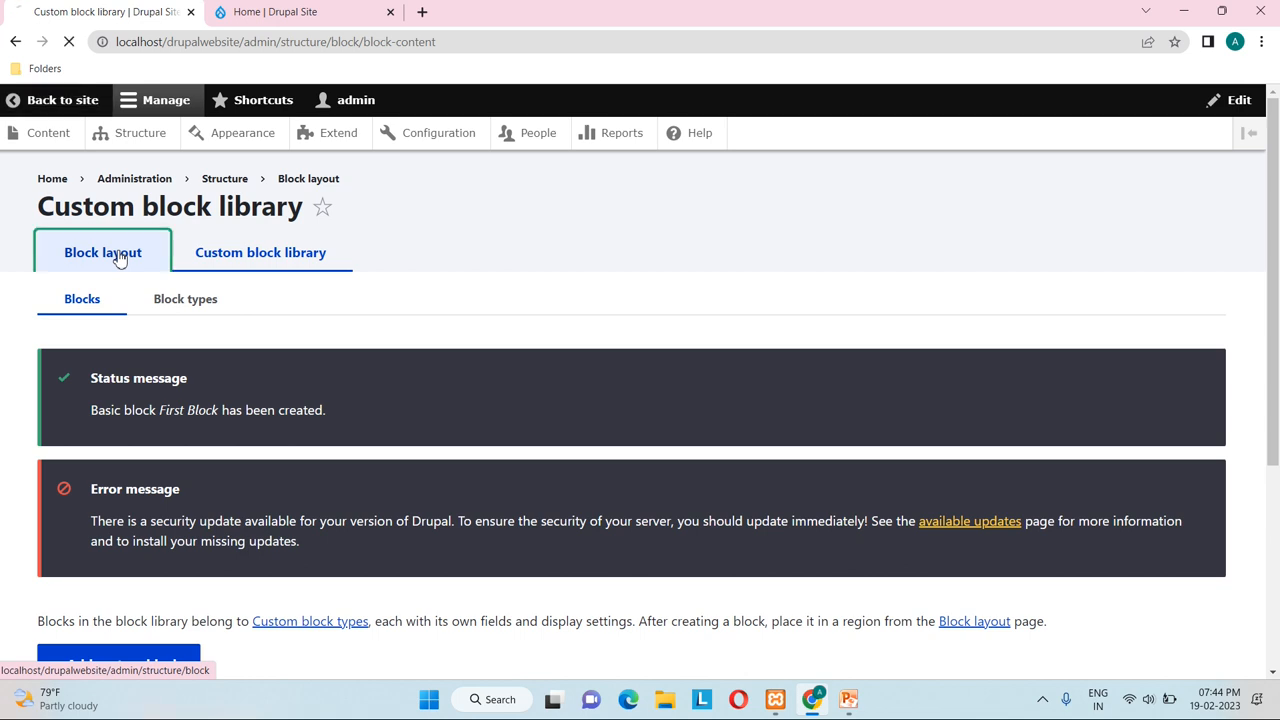
Step: Start placing the custom block First Block in Olivero's Sidebar region
scroll(141, 387, "down", 4)
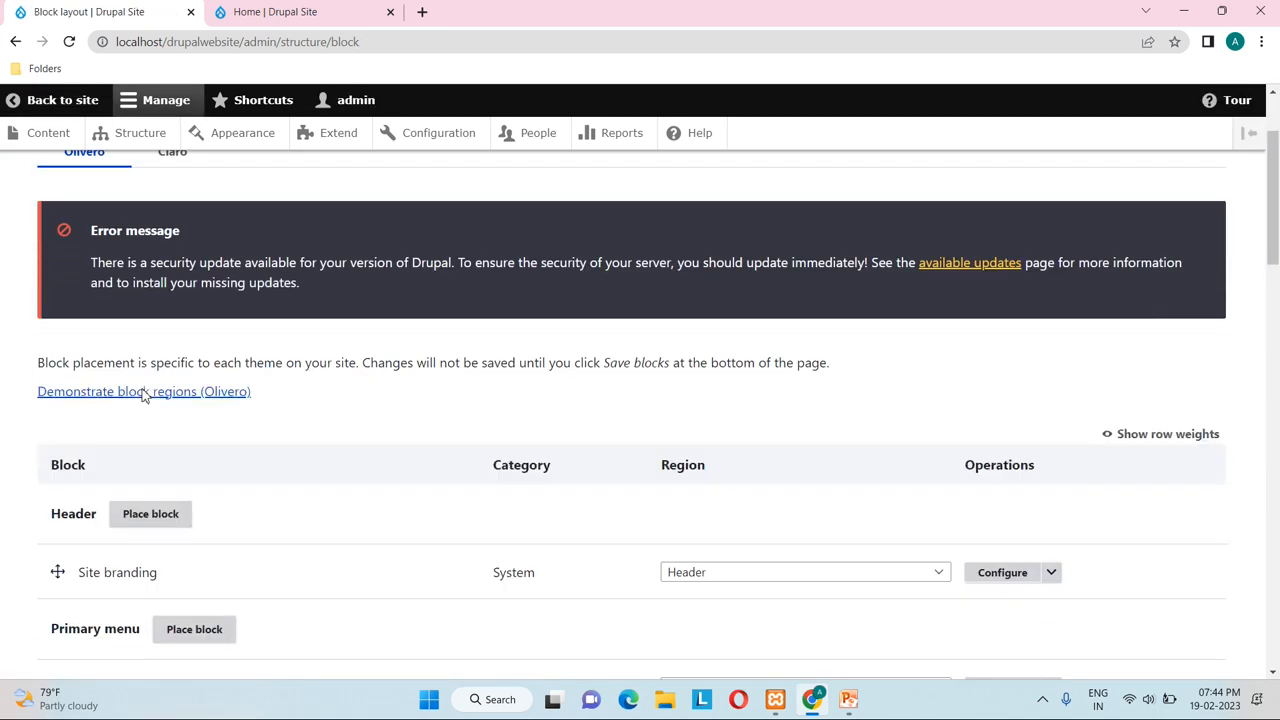
scroll(145, 390, "down", 3)
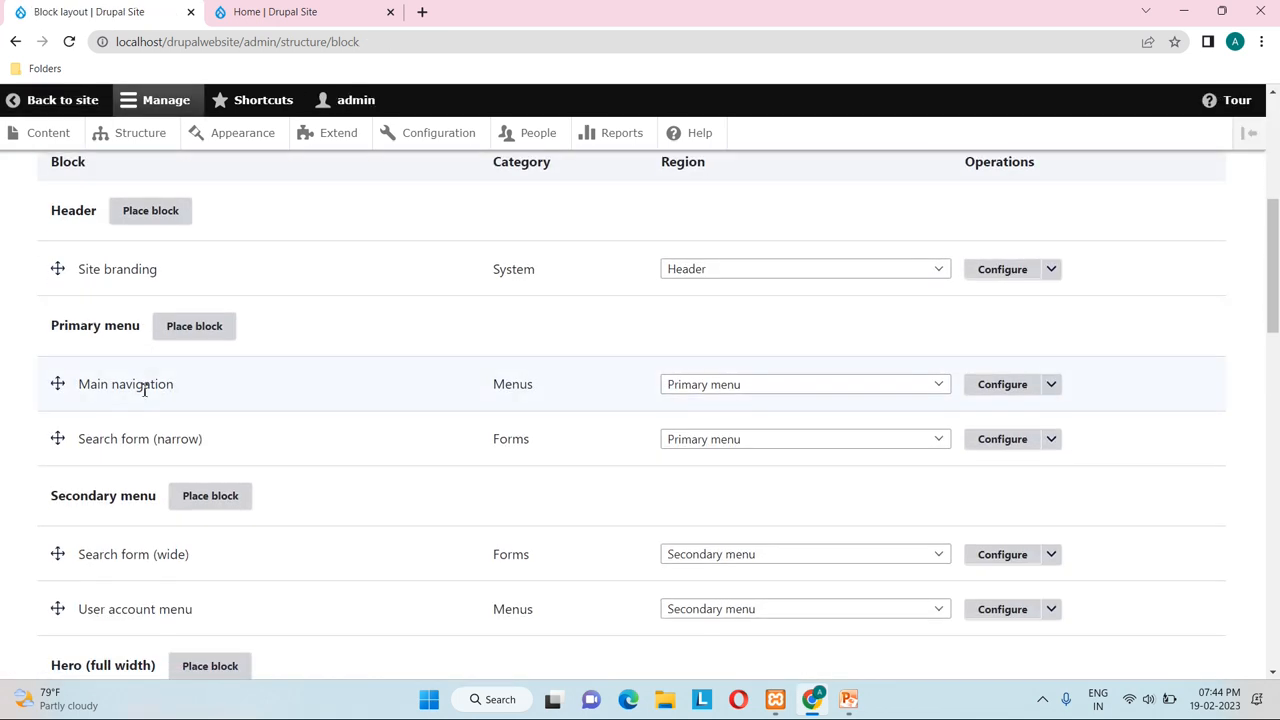
scroll(141, 395, "down", 5)
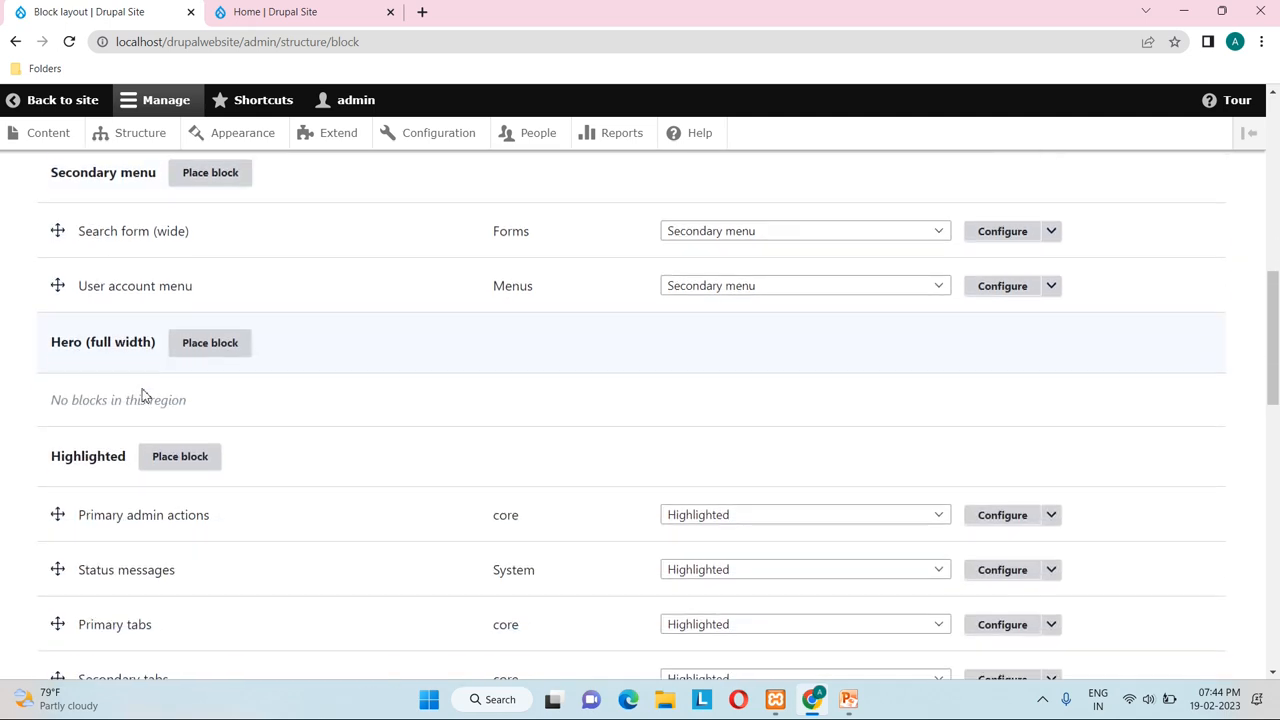
scroll(141, 395, "down", 5)
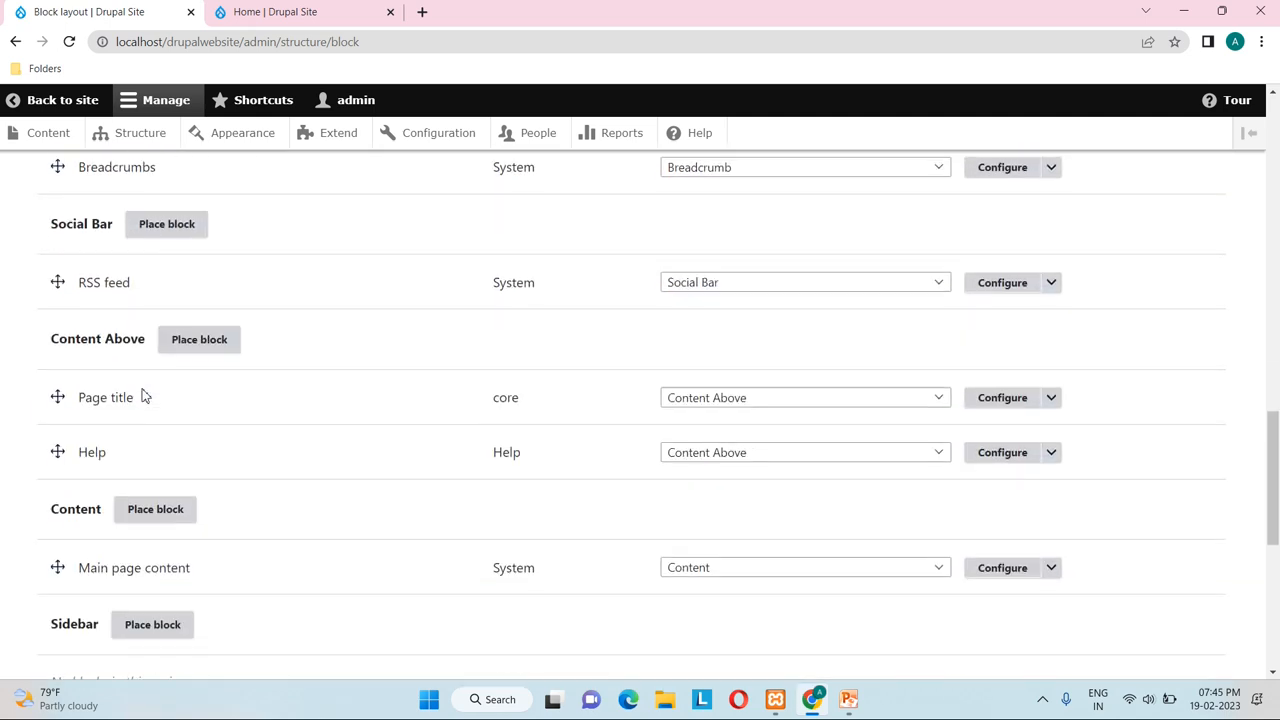
scroll(141, 395, "up", 1)
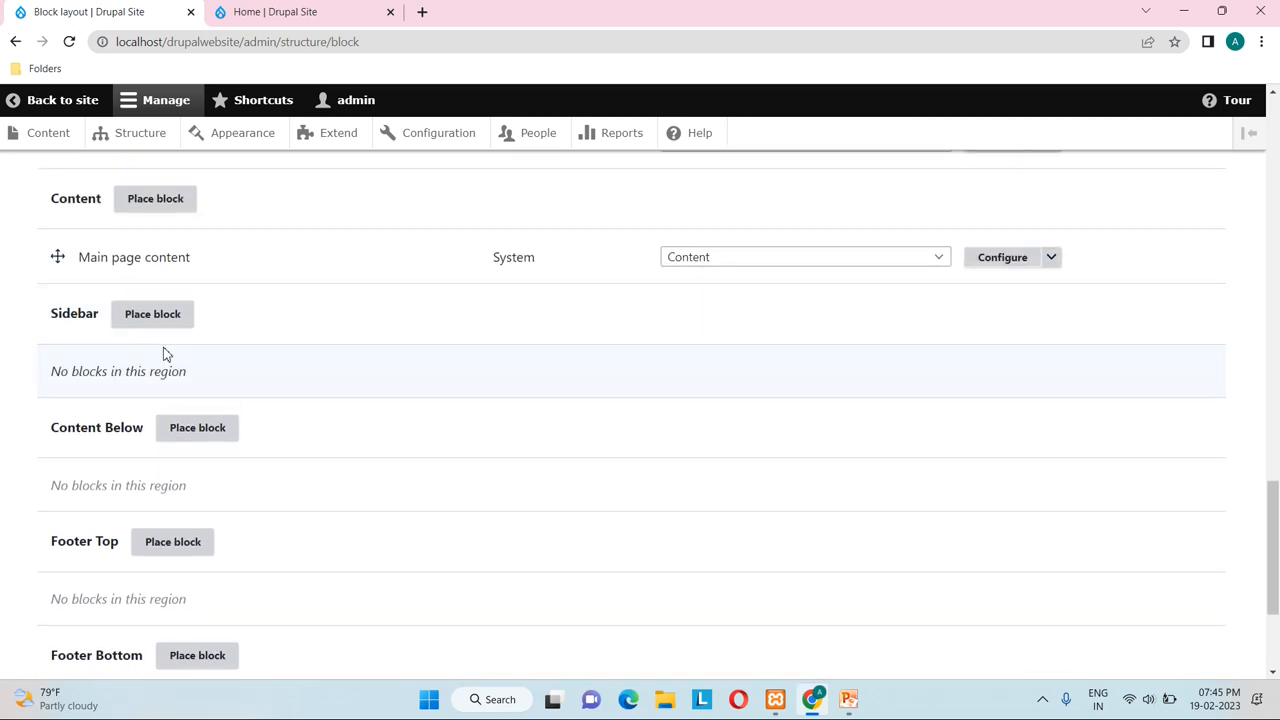
left_click(168, 314)
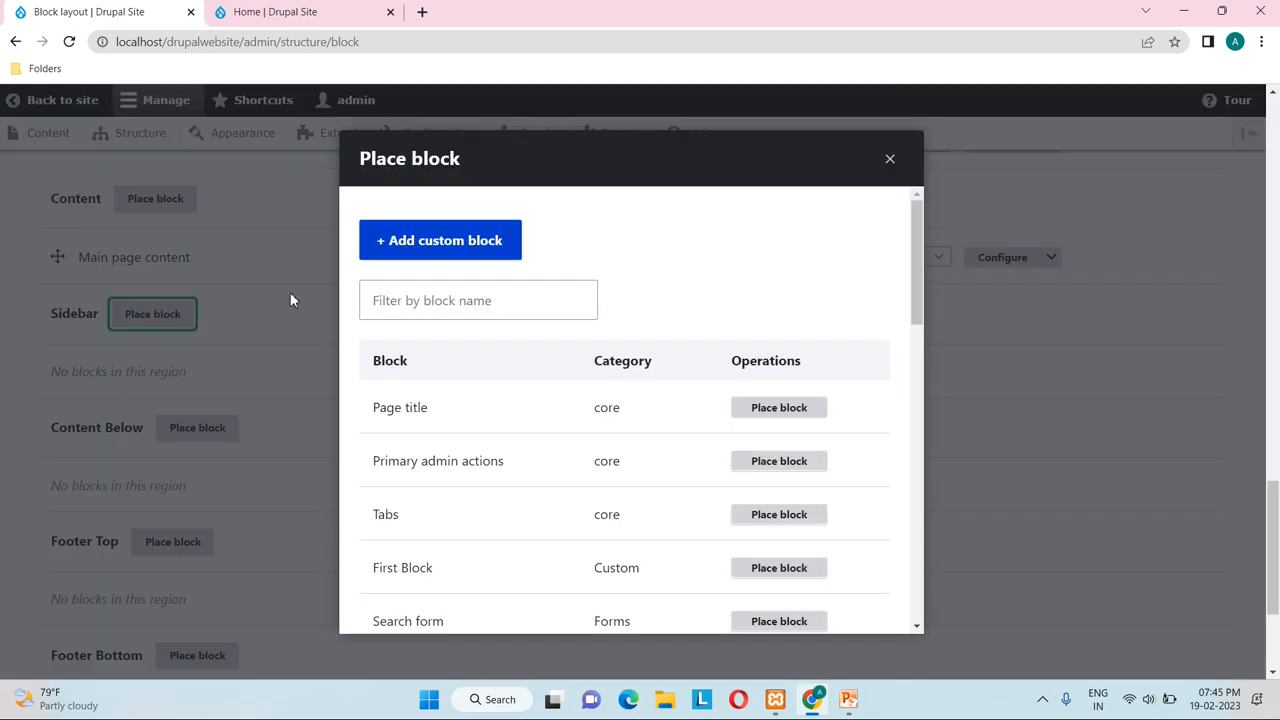
scroll(459, 524, "down", 1)
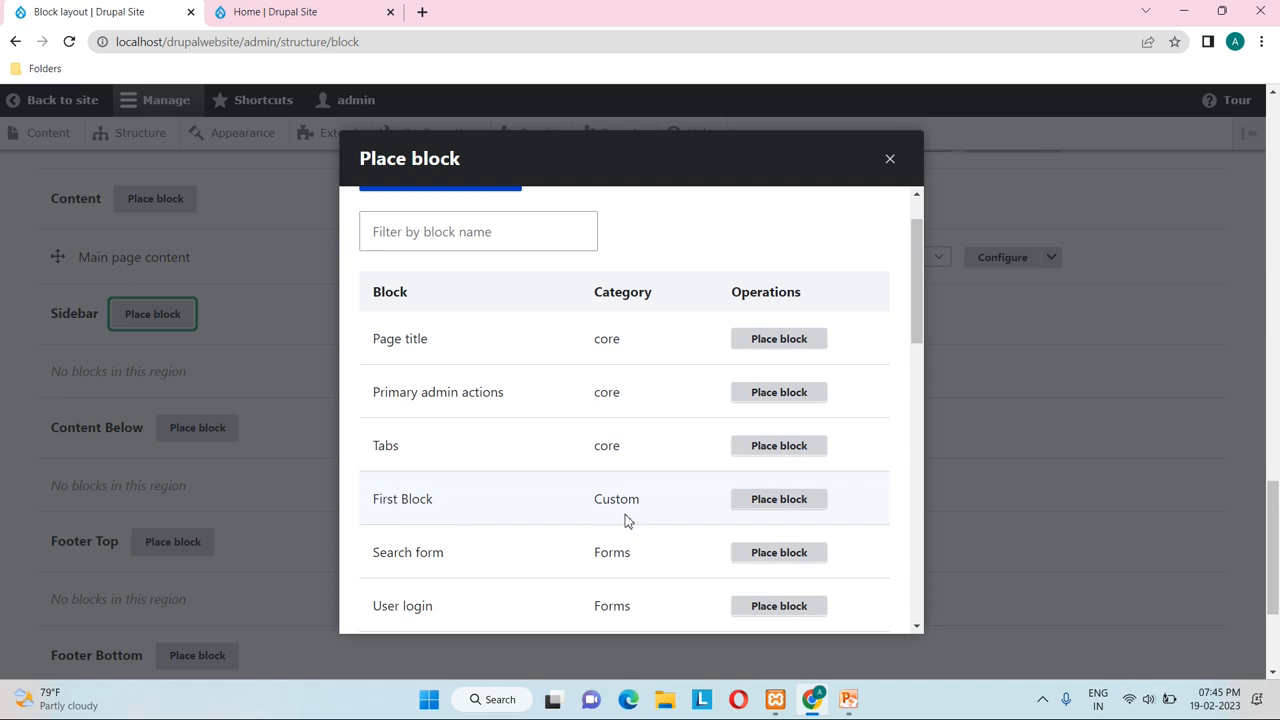
left_click(778, 505)
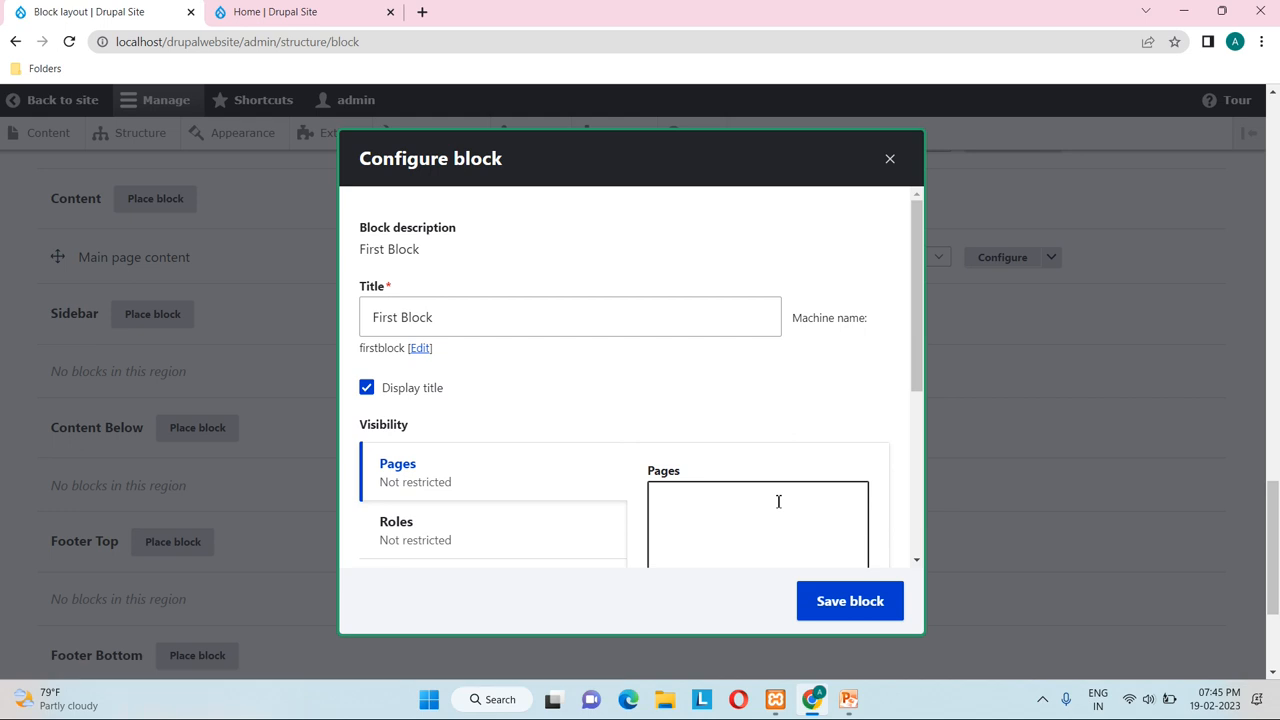
Step: Review the block's title settings, keeping the title First Block with Display title enabled
scroll(778, 501, "down", 1)
scroll(779, 502, "down", 1)
scroll(779, 502, "up", 1)
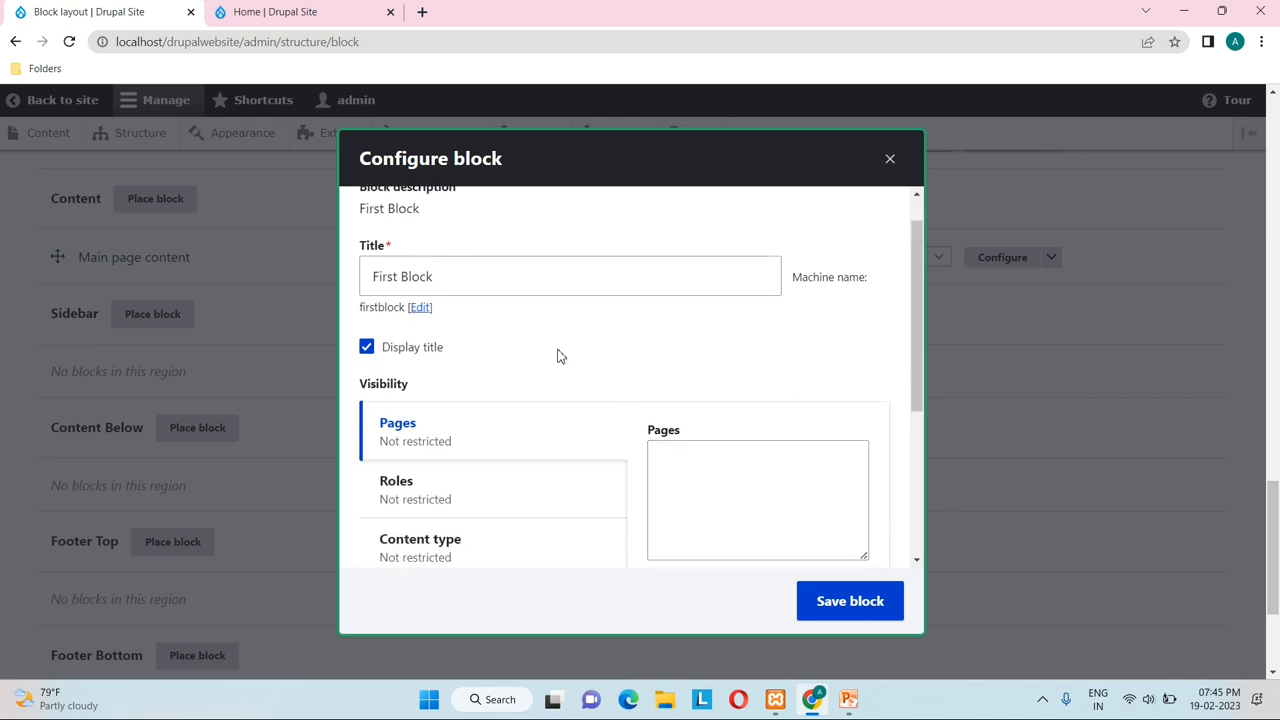
left_click_drag(455, 276, 366, 276)
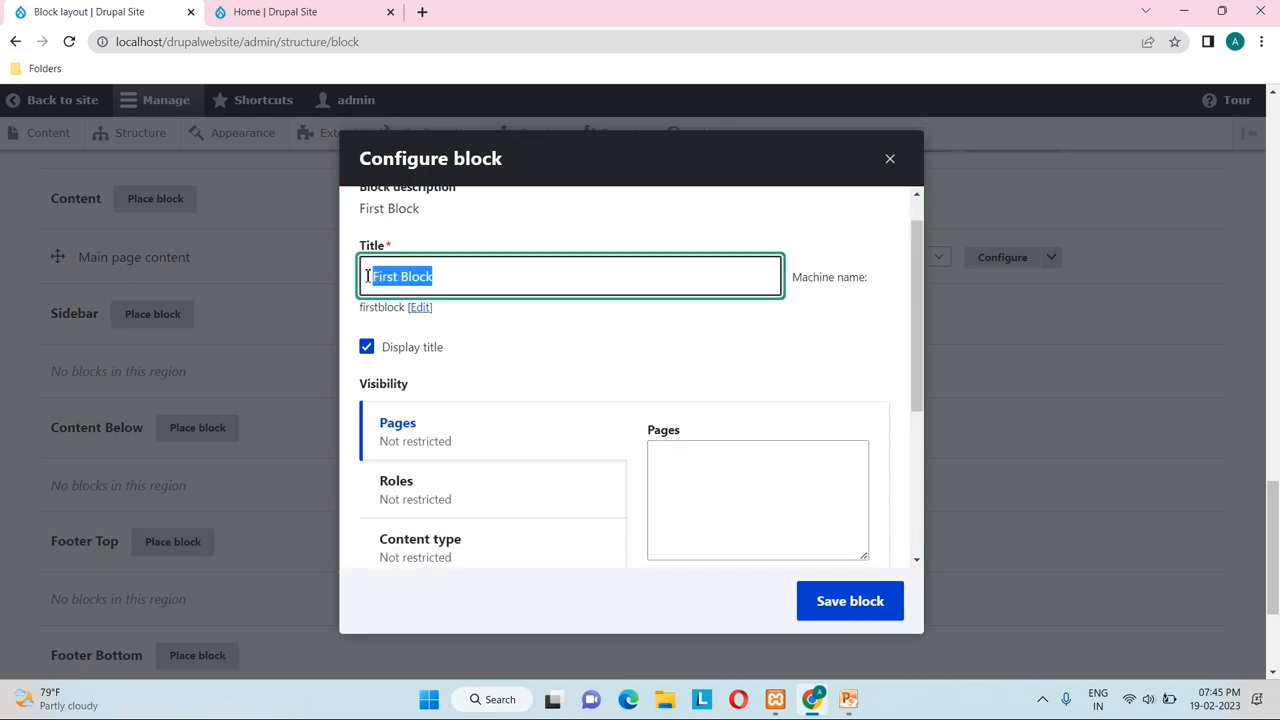
left_click(577, 352)
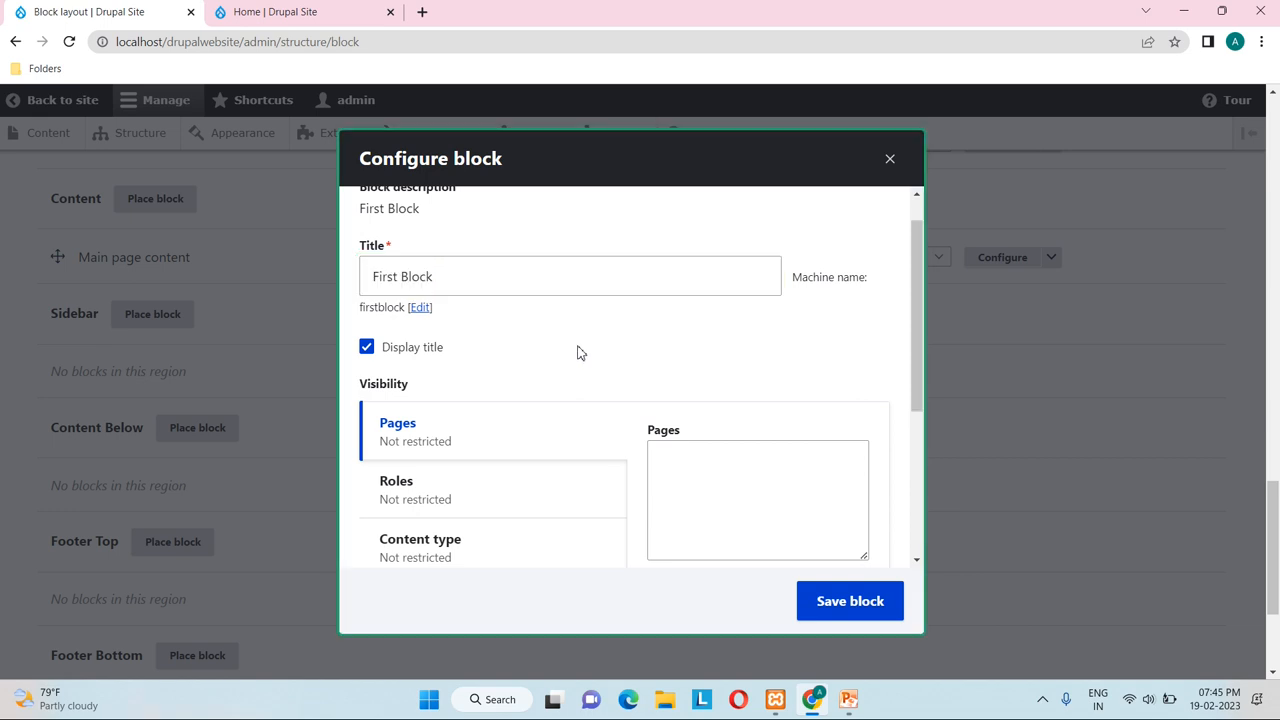
left_click(367, 350)
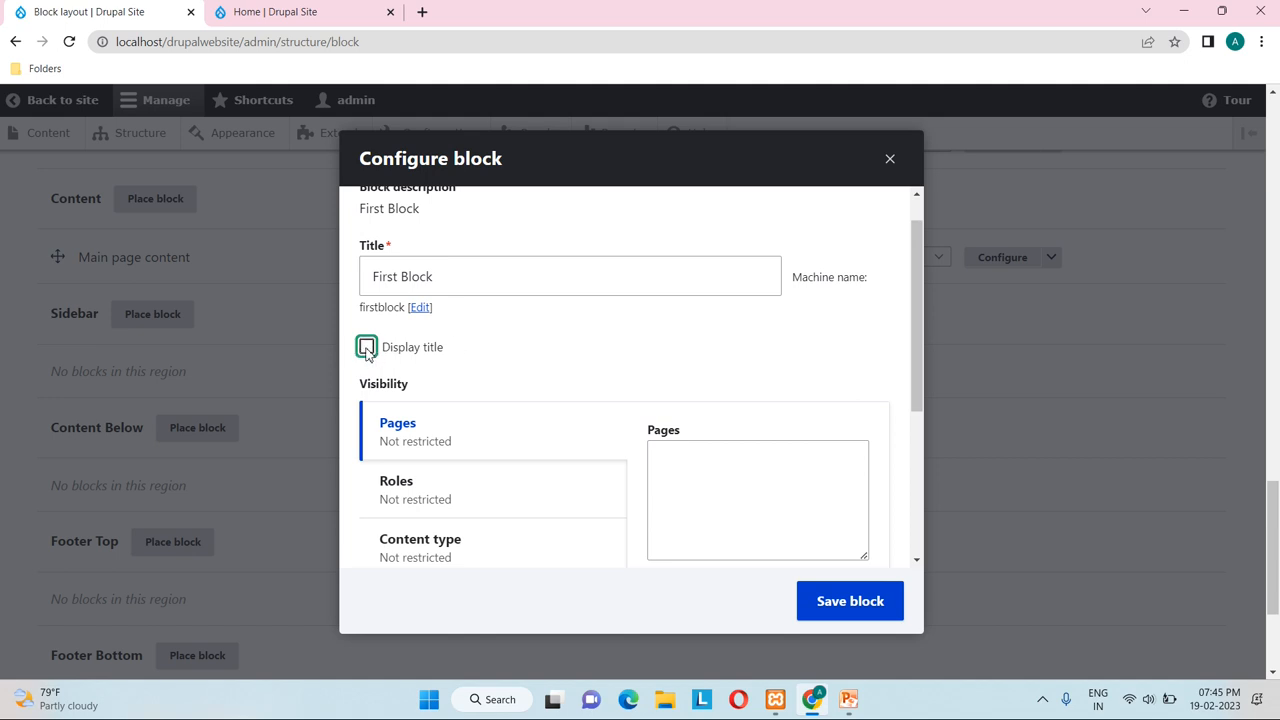
left_click(571, 357)
scroll(571, 357, "down", 1)
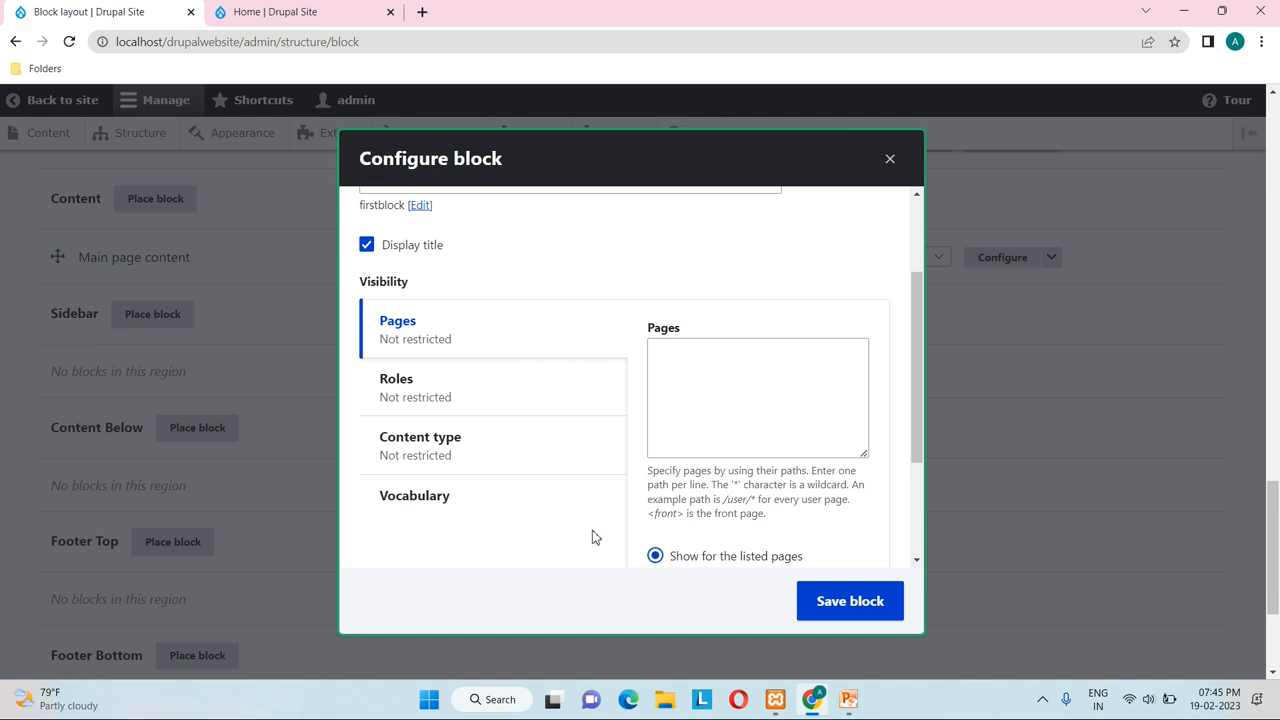
Step: Restrict the block's page visibility to <front> and /about-us, keeping it shown for the listed pages
left_click(720, 385)
scroll(720, 385, "down", 1)
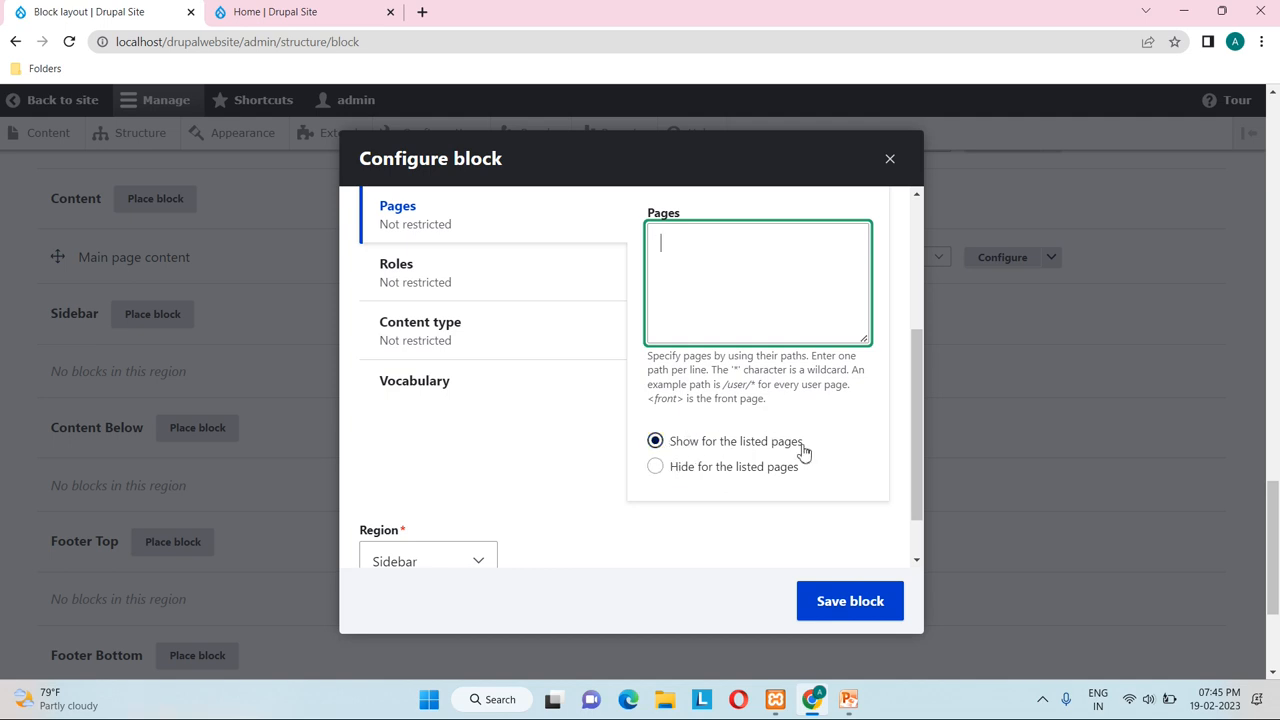
type("front>")
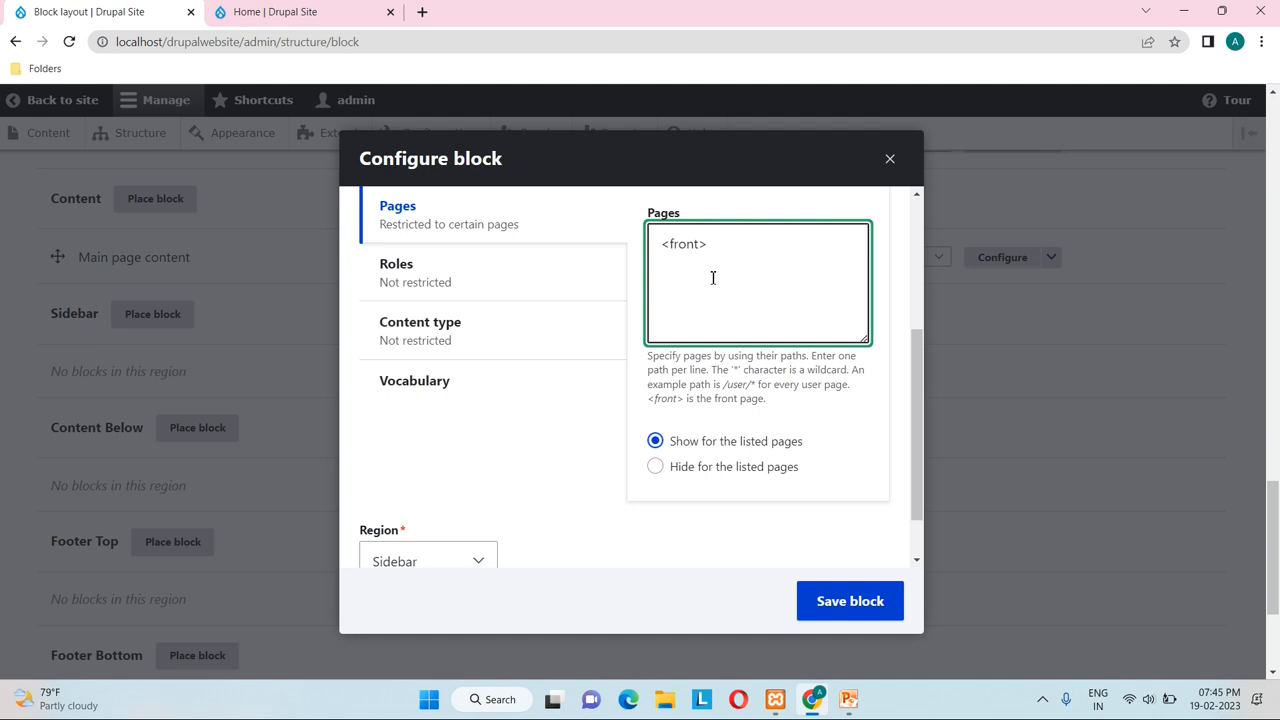
left_click_drag(716, 244, 651, 244)
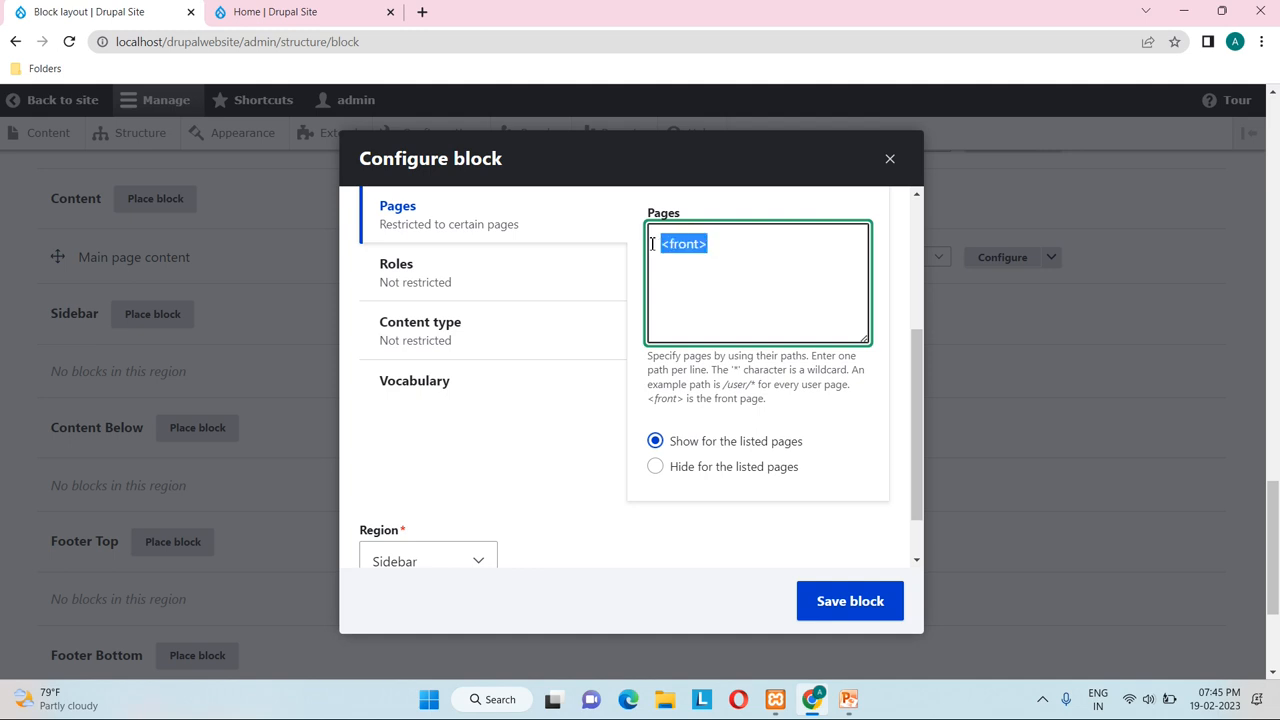
left_click(743, 252)
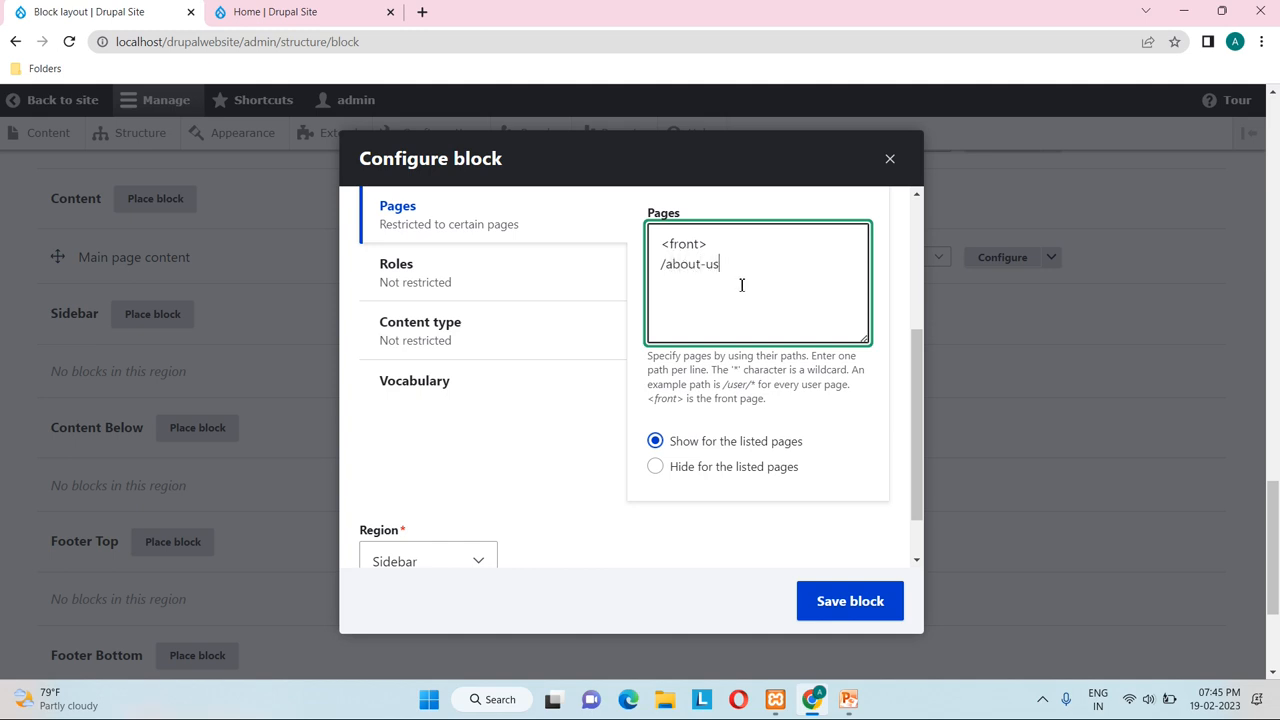
left_click_drag(735, 271, 656, 237)
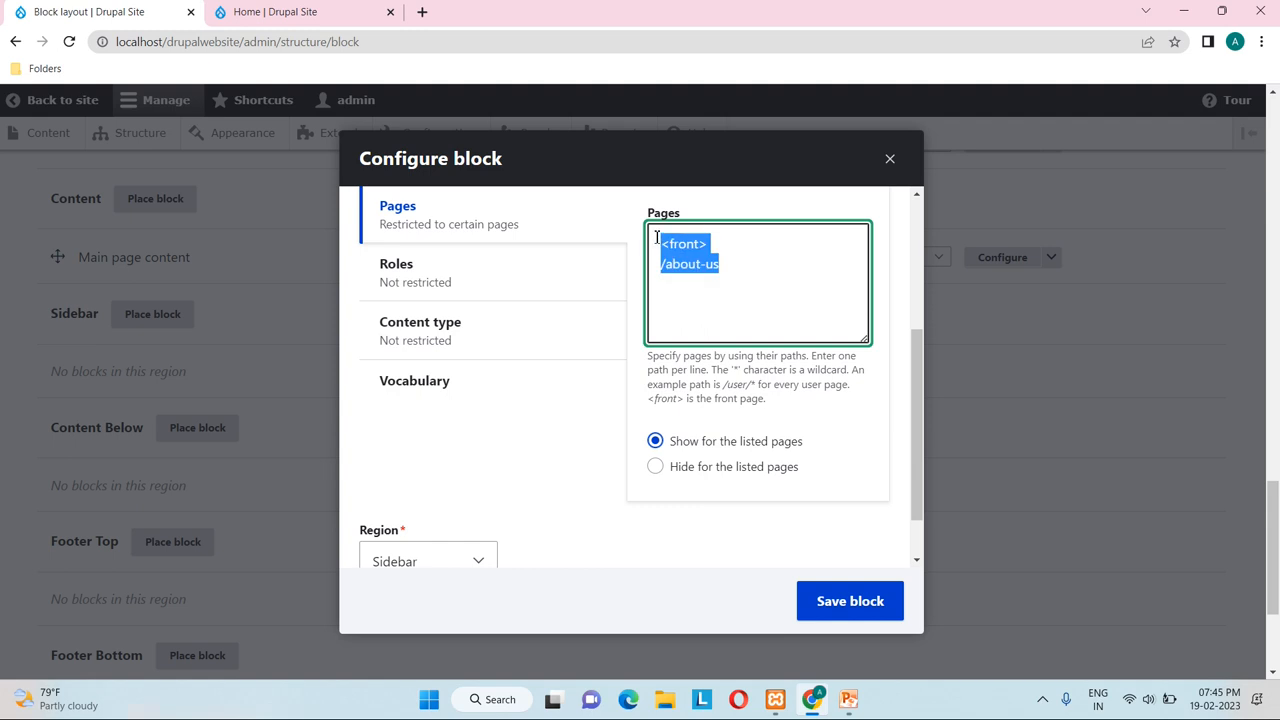
left_click(757, 268)
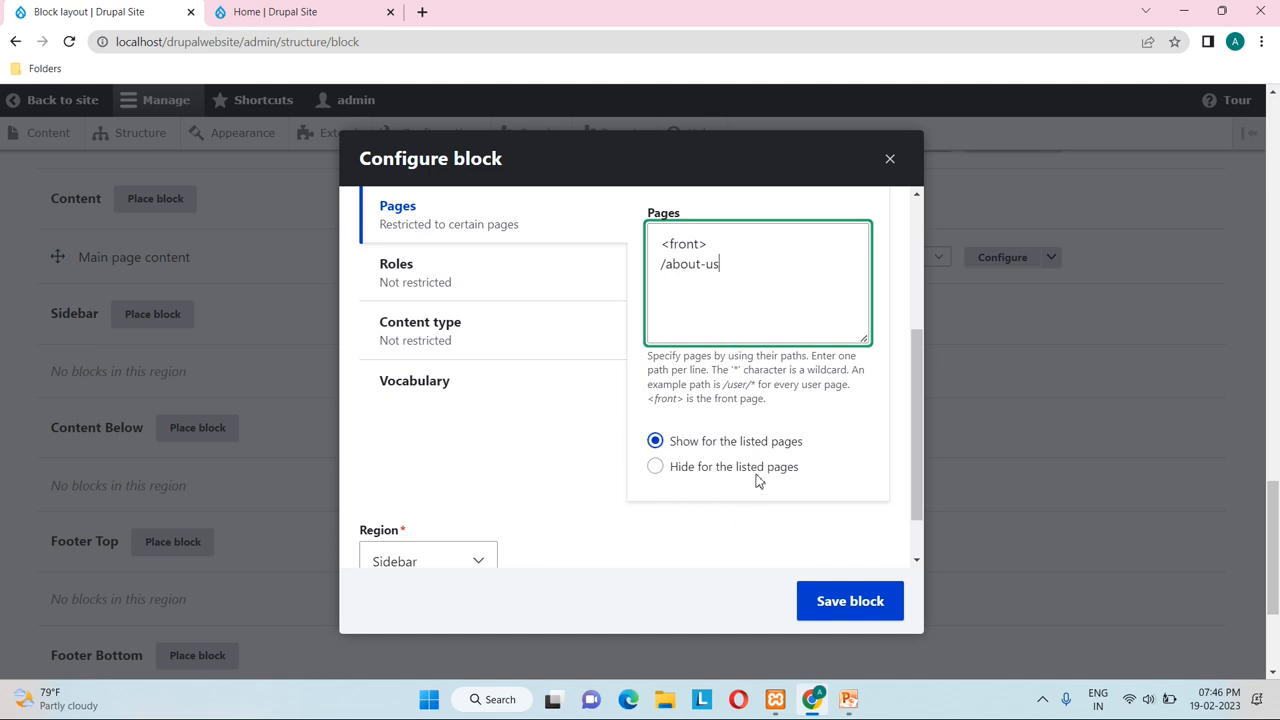
Step: Limit the block's role visibility to Anonymous user, Authenticated user, Content editor and Administrator
scroll(568, 438, "up", 1)
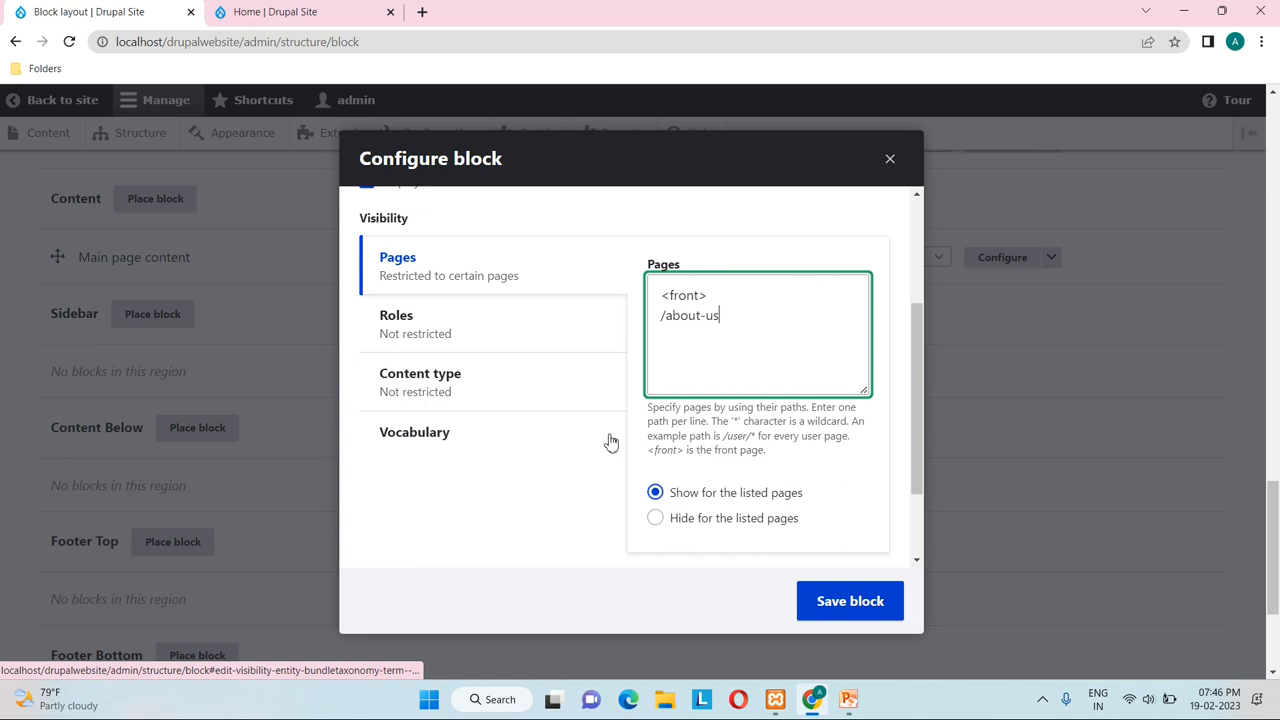
left_click(534, 331)
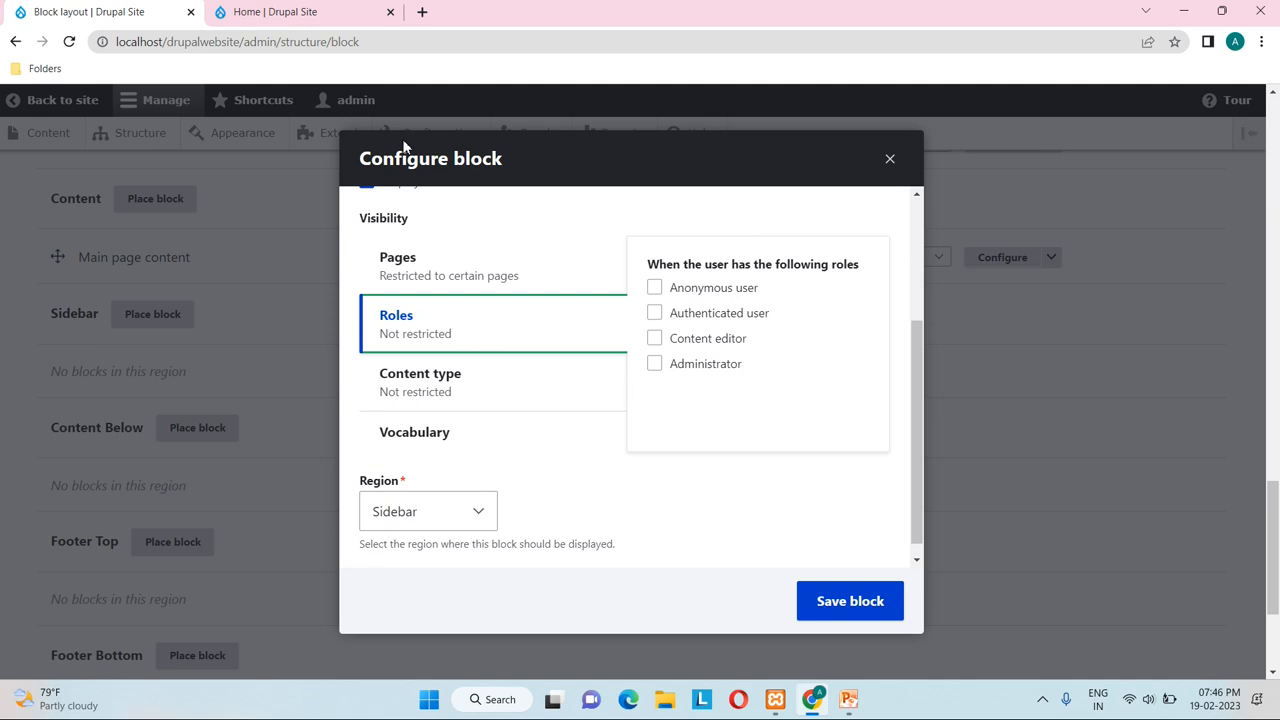
left_click(655, 288)
left_click(655, 313)
left_click(655, 338)
left_click(655, 366)
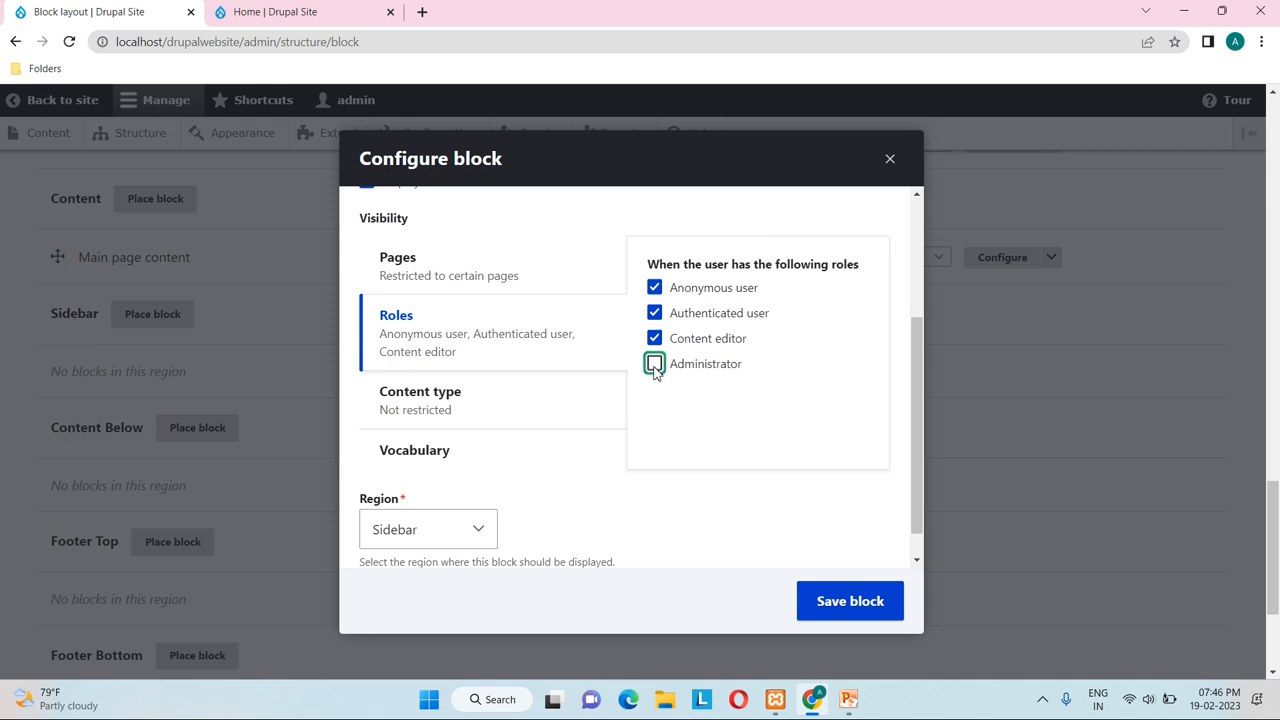
left_click(655, 313)
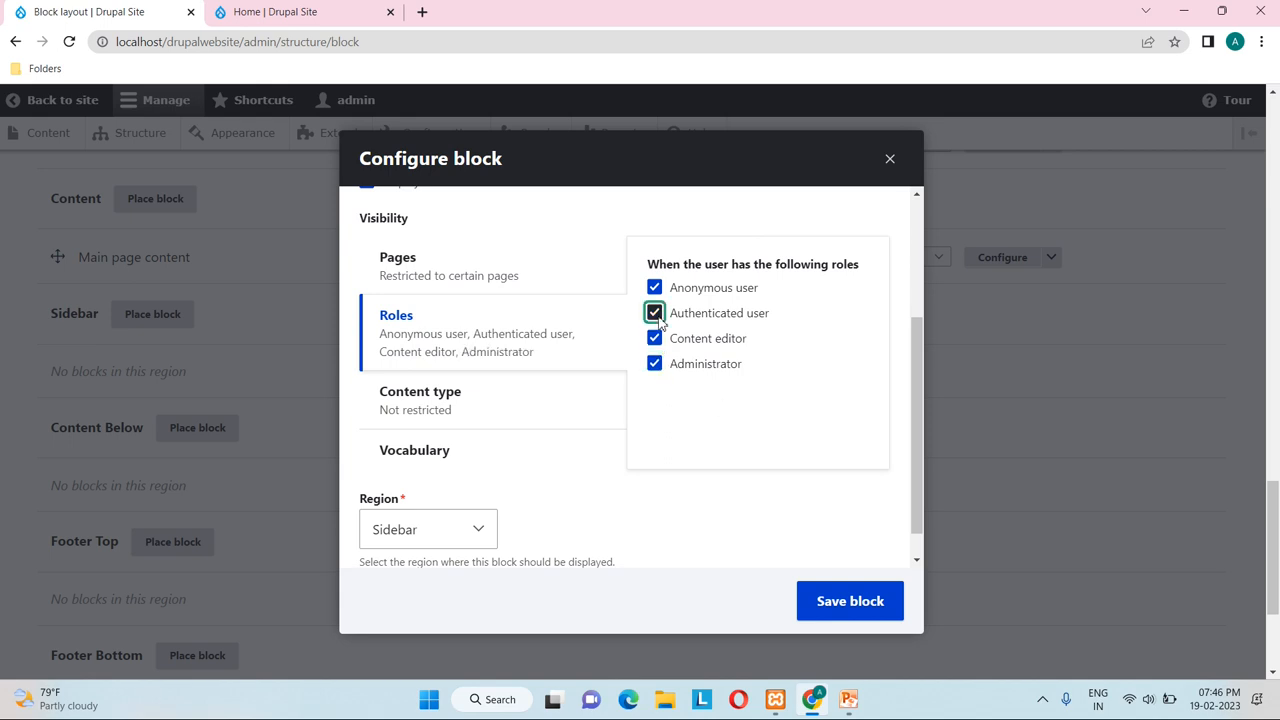
left_click(655, 313)
Step: Review the block's content type visibility options, leaving Article and Basic page unselected
scroll(786, 376, "down", 1)
left_click(506, 366)
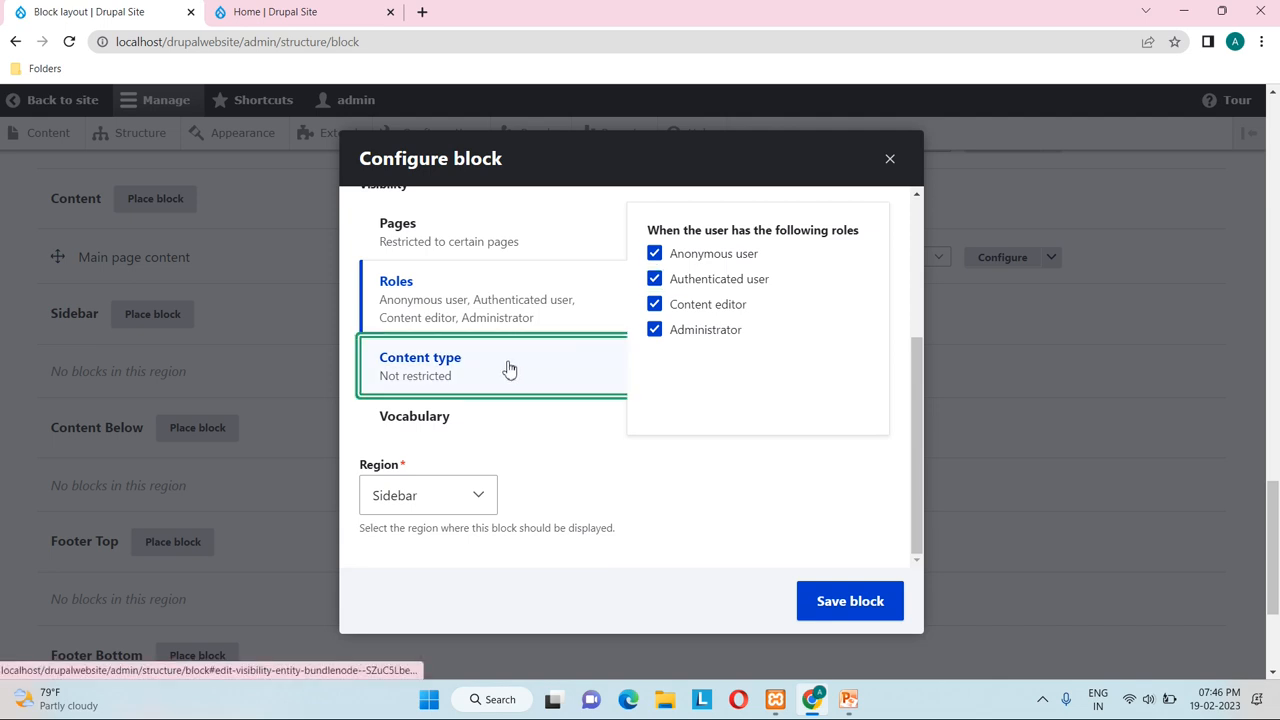
scroll(742, 370, "up", 2)
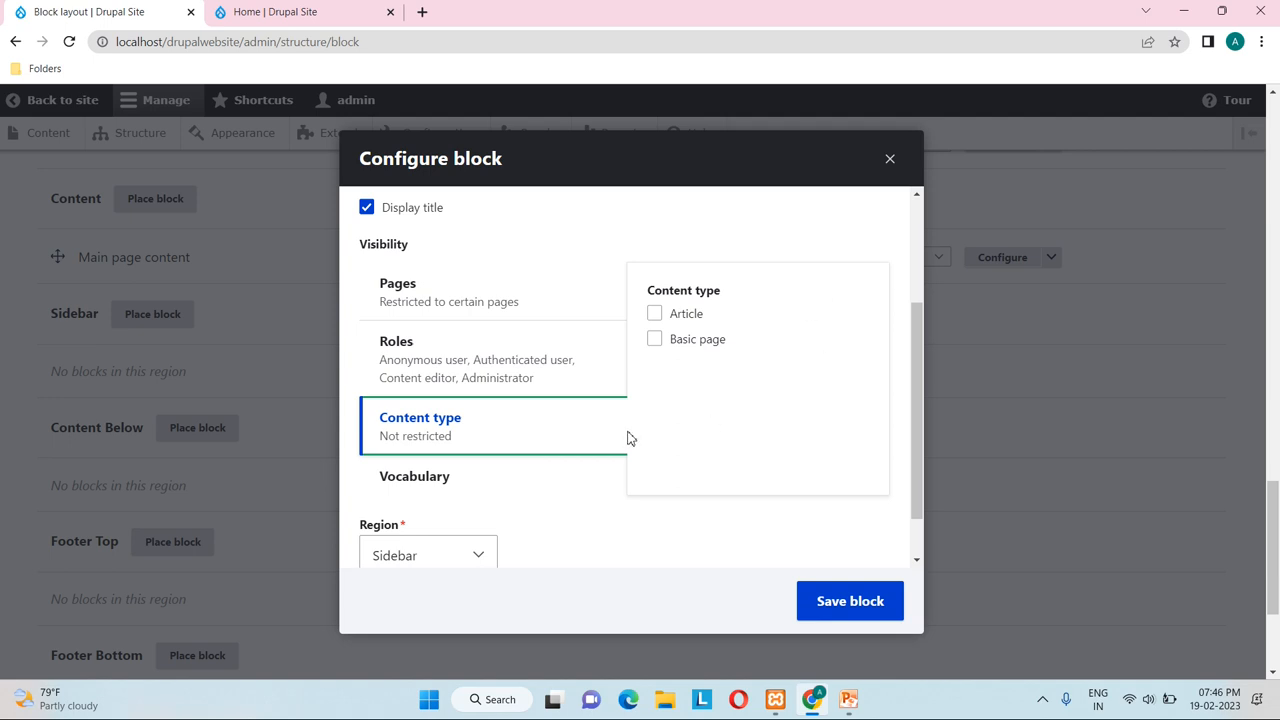
scroll(575, 460, "down", 1)
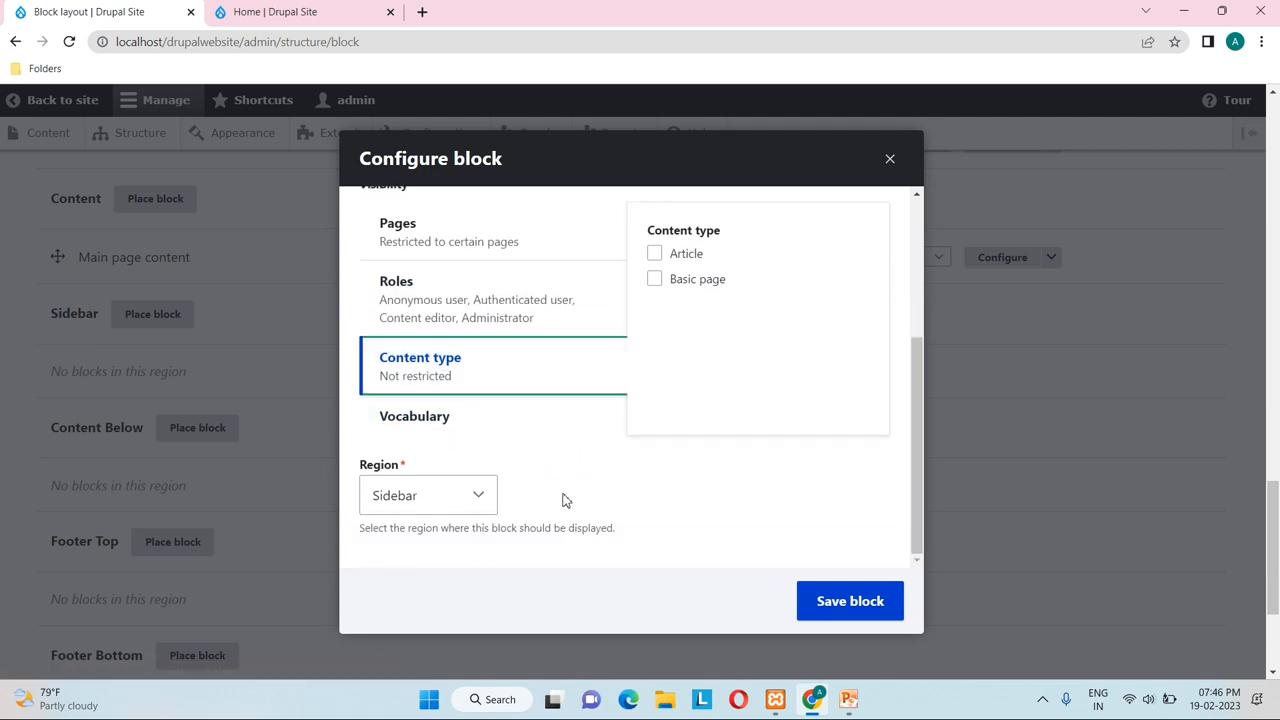
left_click(572, 503)
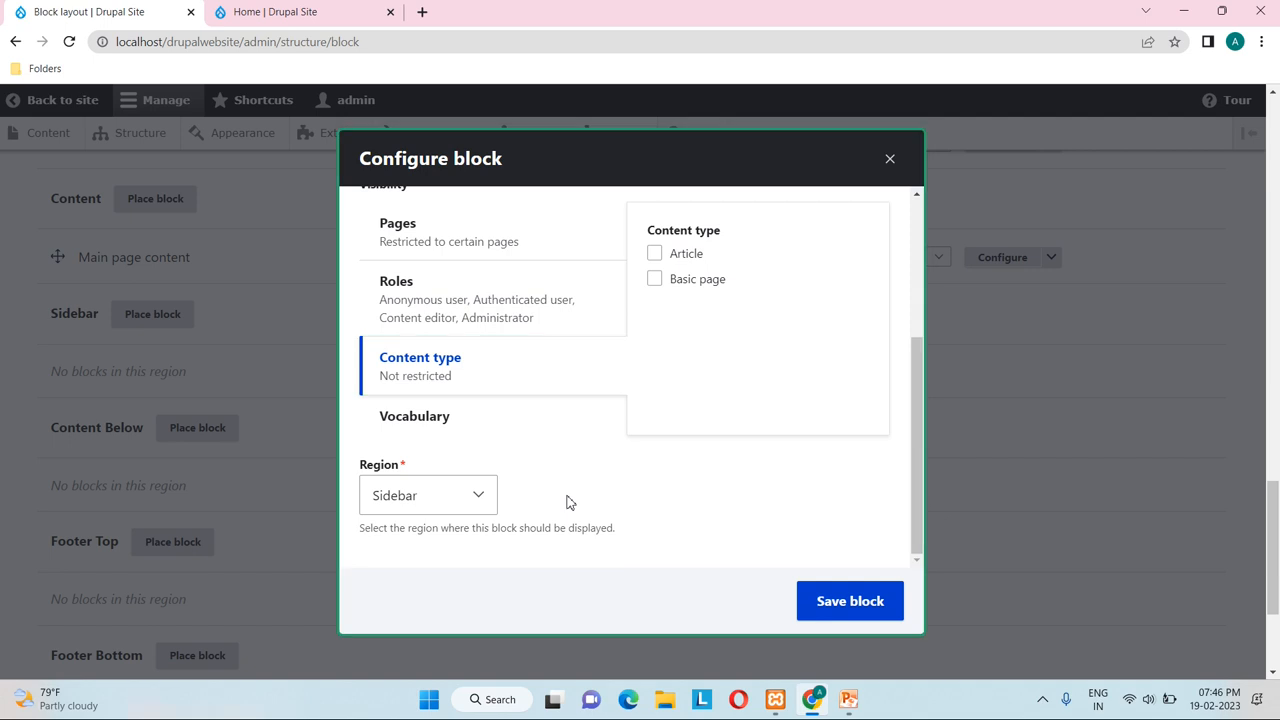
Step: Look through the available regions, keep Sidebar for the block, and save its placement
left_click(487, 497)
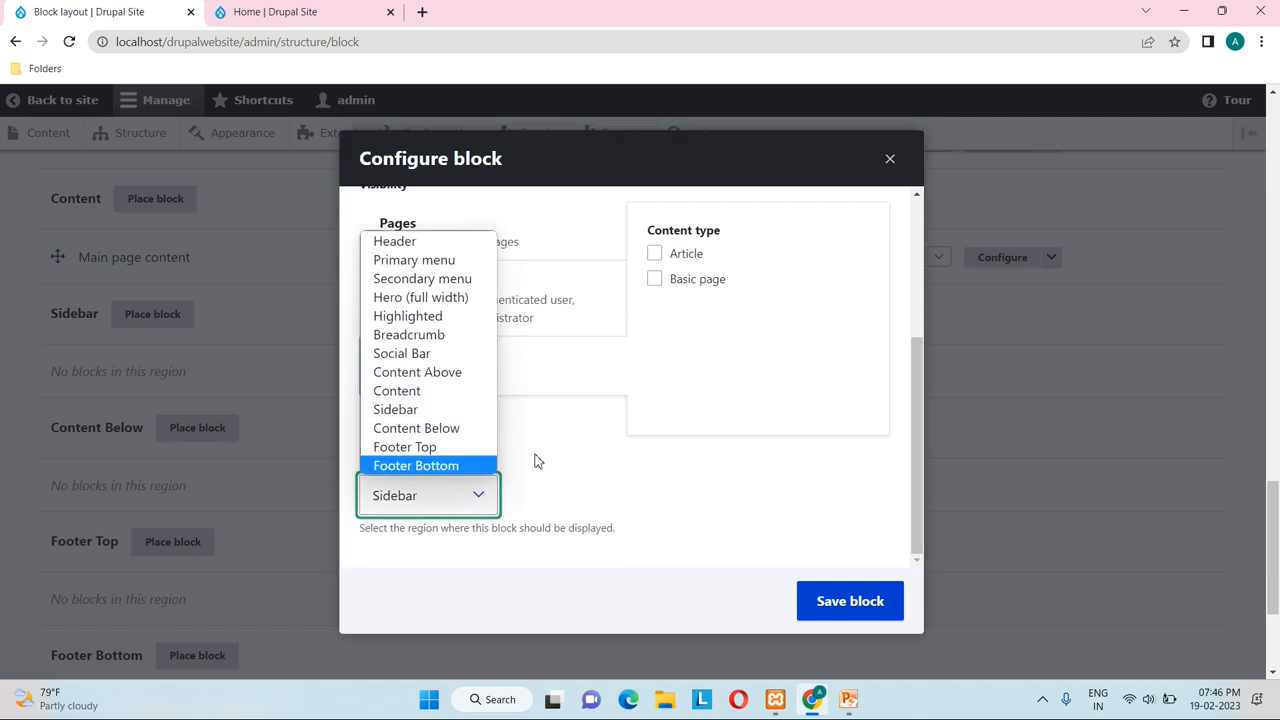
left_click(612, 443)
left_click(850, 601)
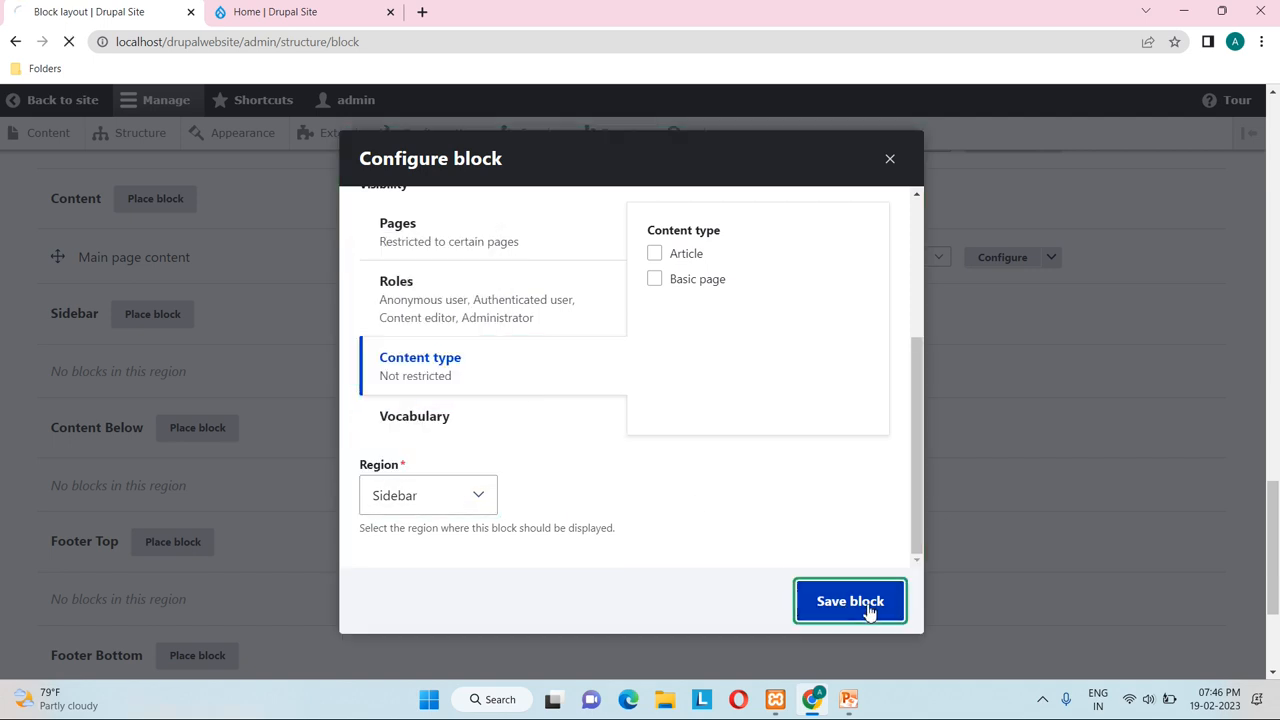
Step: Switch to the site's home page and reload it to check the placed block
scroll(735, 565, "up", 15)
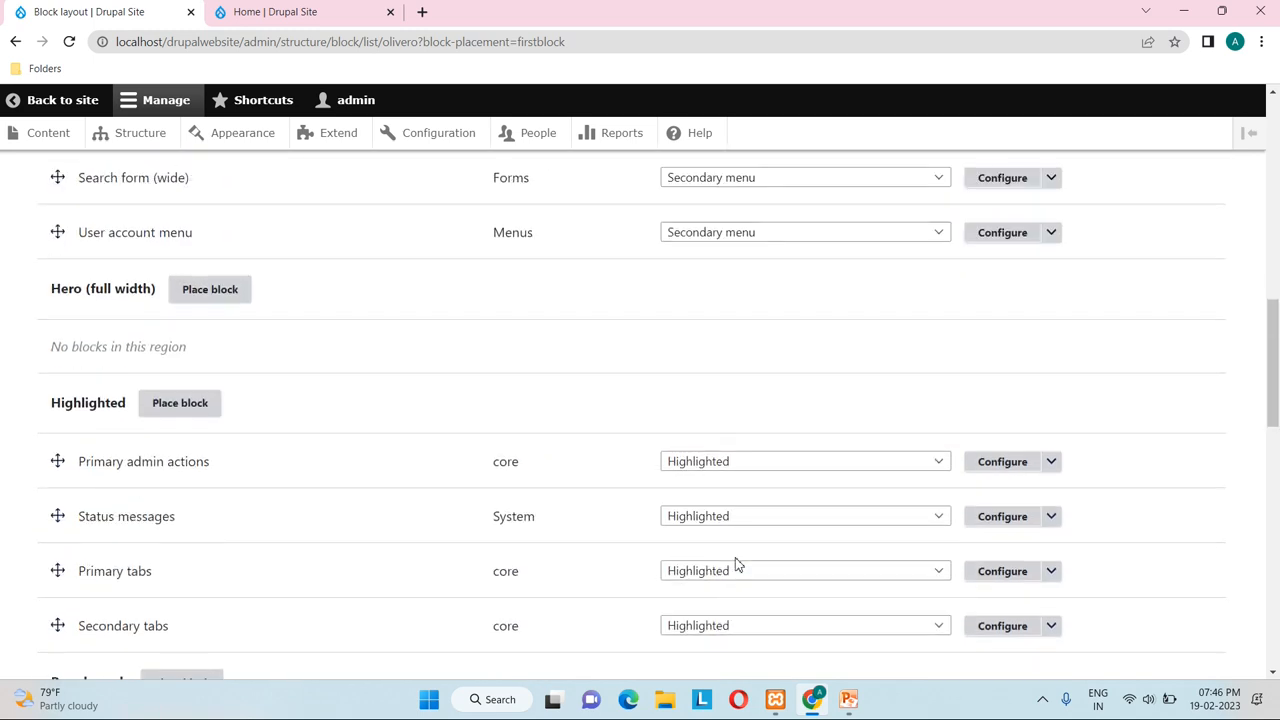
left_click(300, 12)
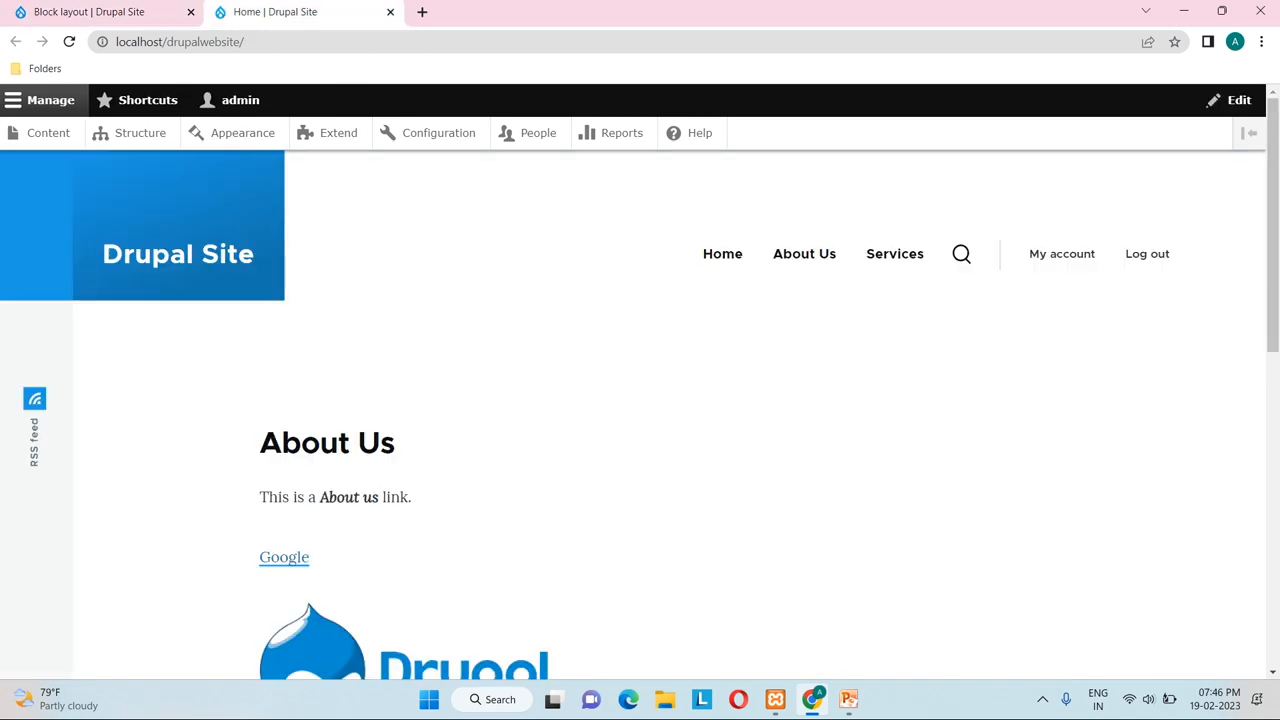
left_click(69, 42)
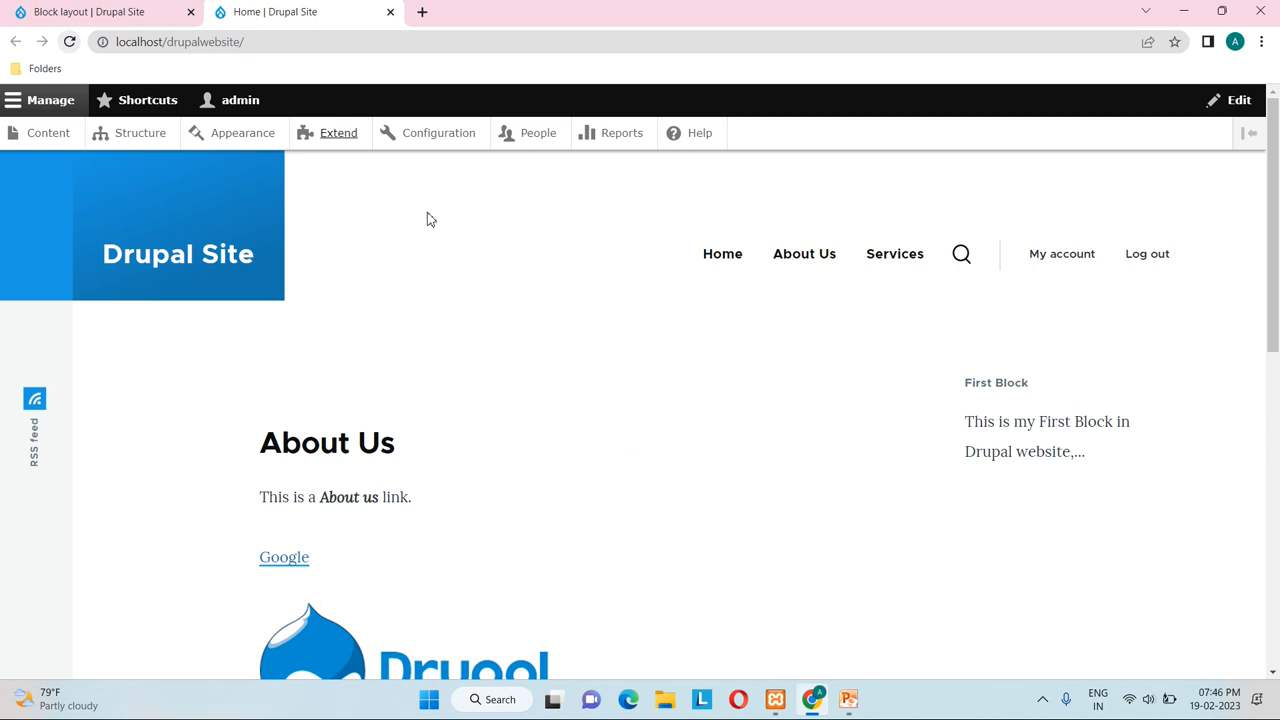
Step: Check the Home, About Us and Services pages of the site for First Block
left_click(728, 260)
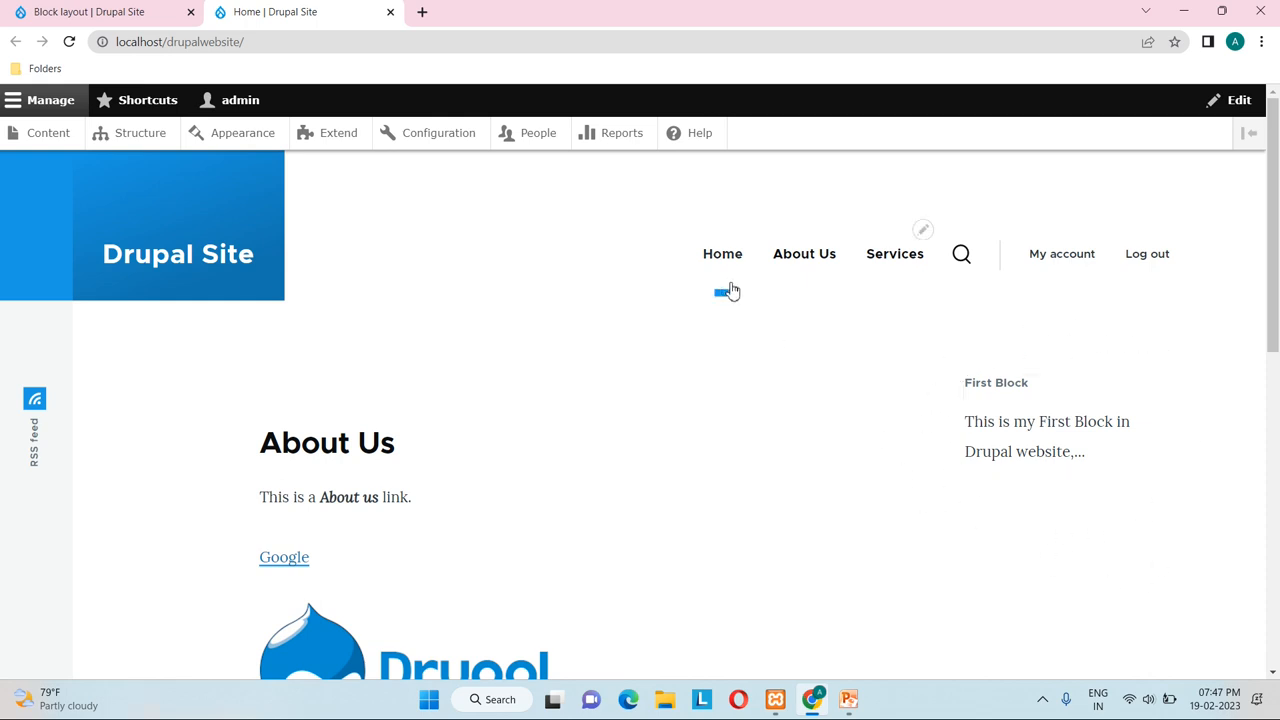
left_click(814, 281)
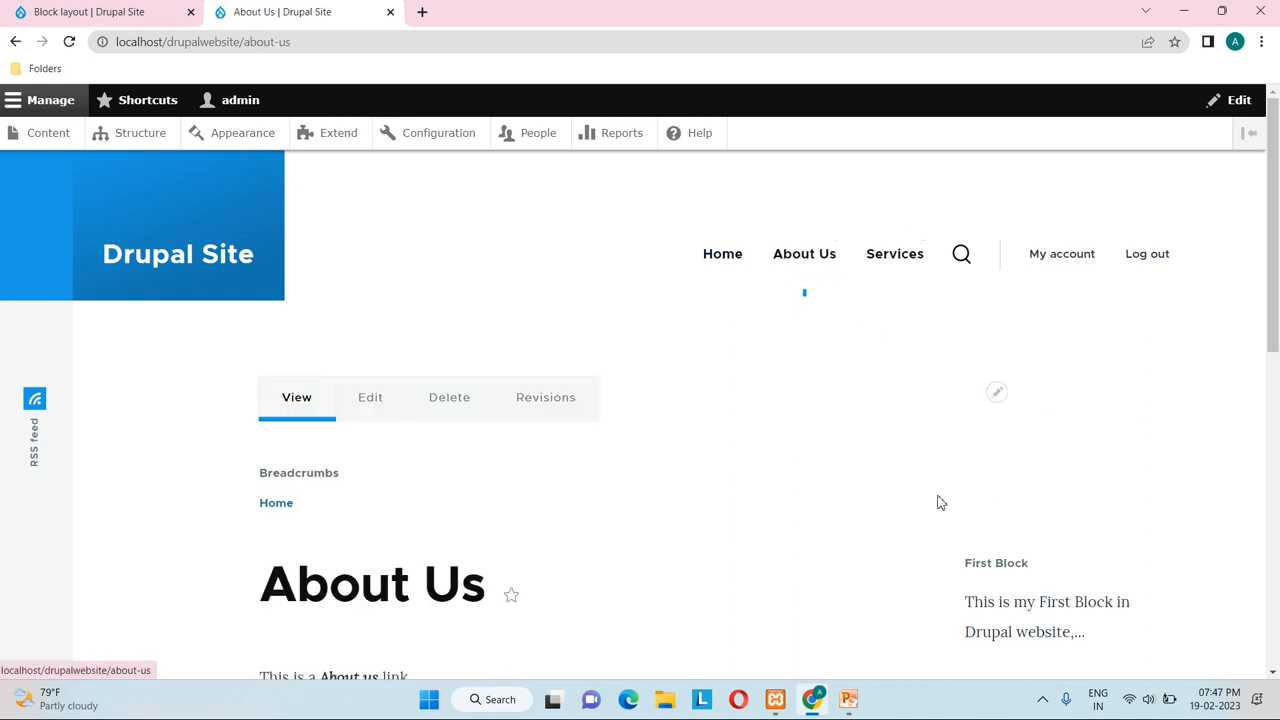
scroll(937, 500, "down", 1)
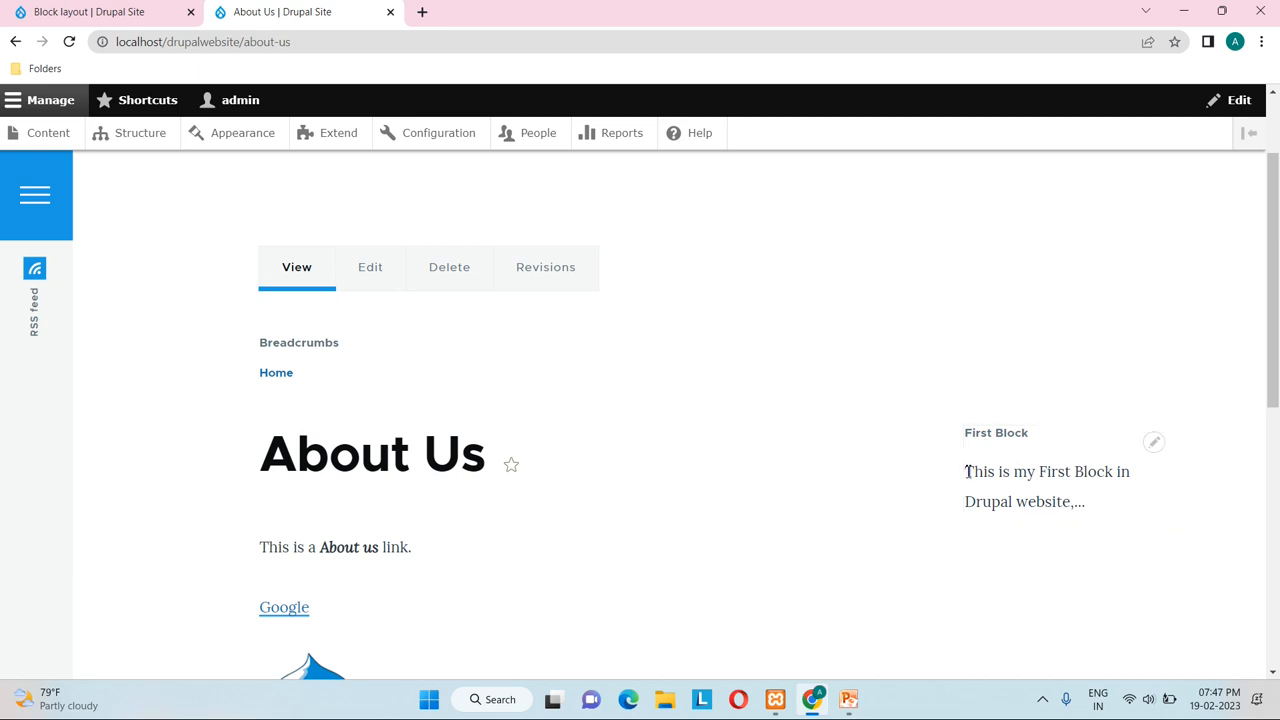
scroll(860, 414, "up", 1)
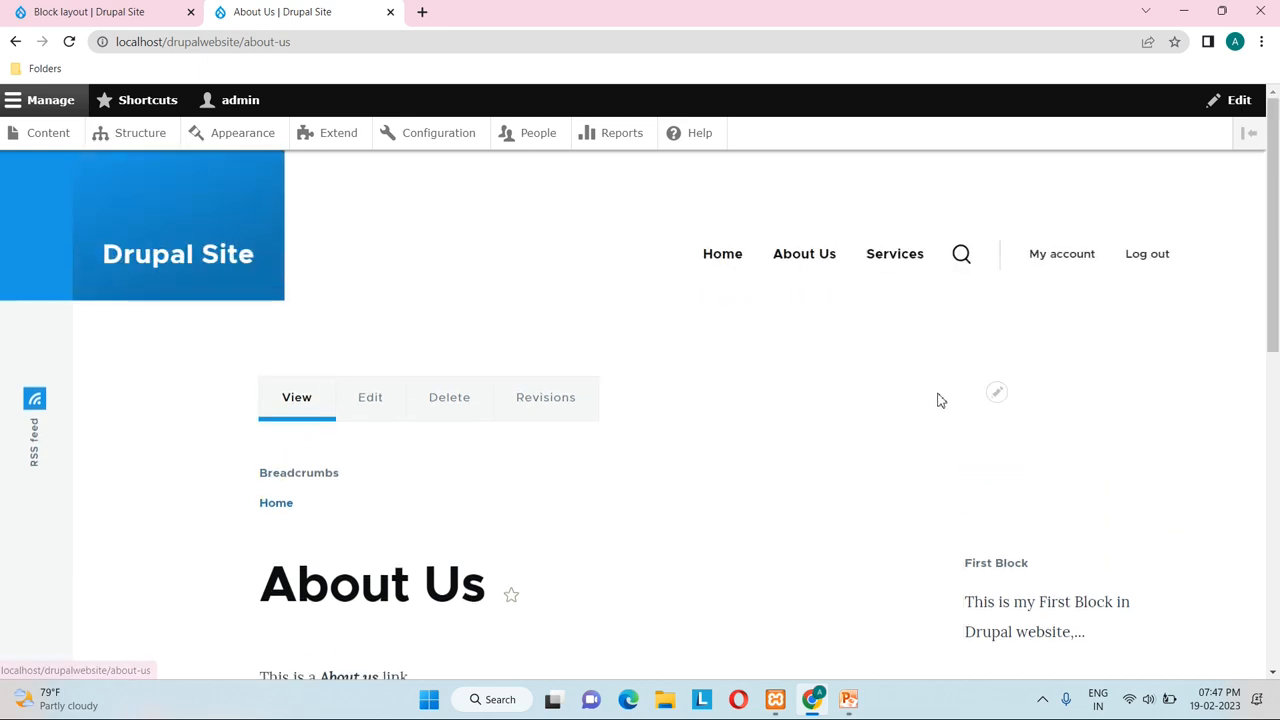
left_click(895, 262)
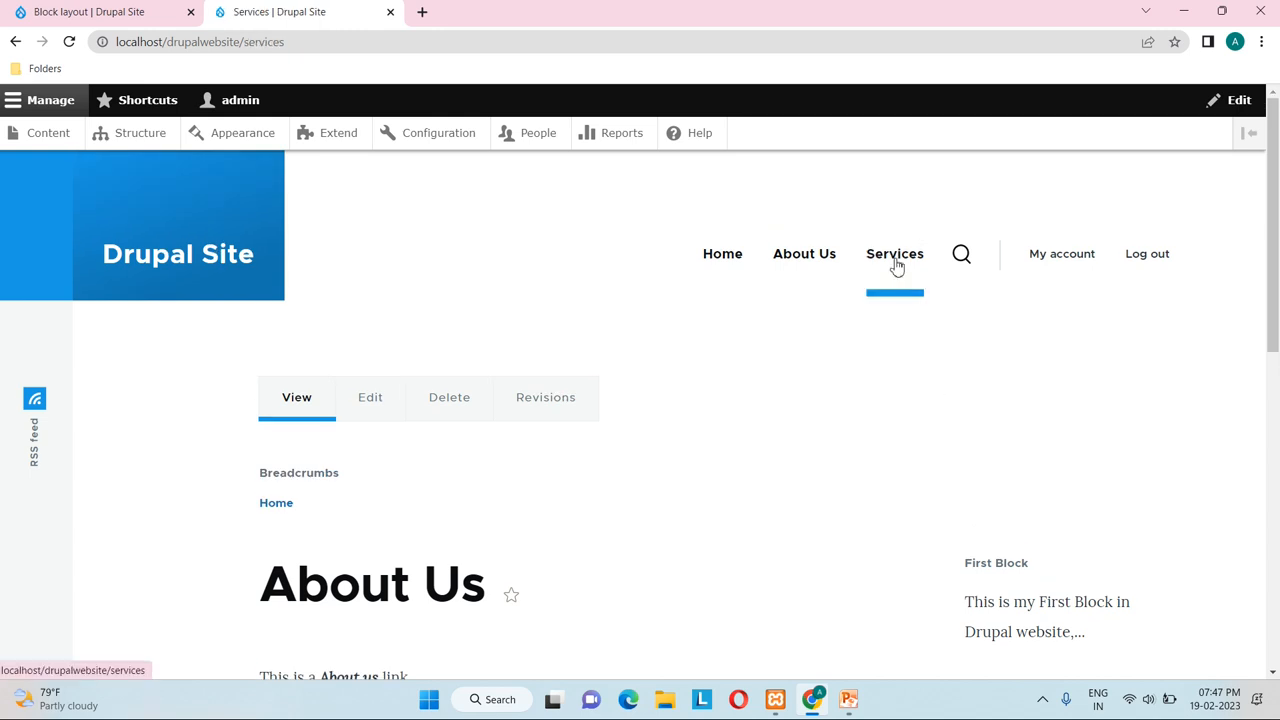
scroll(896, 380, "down", 3)
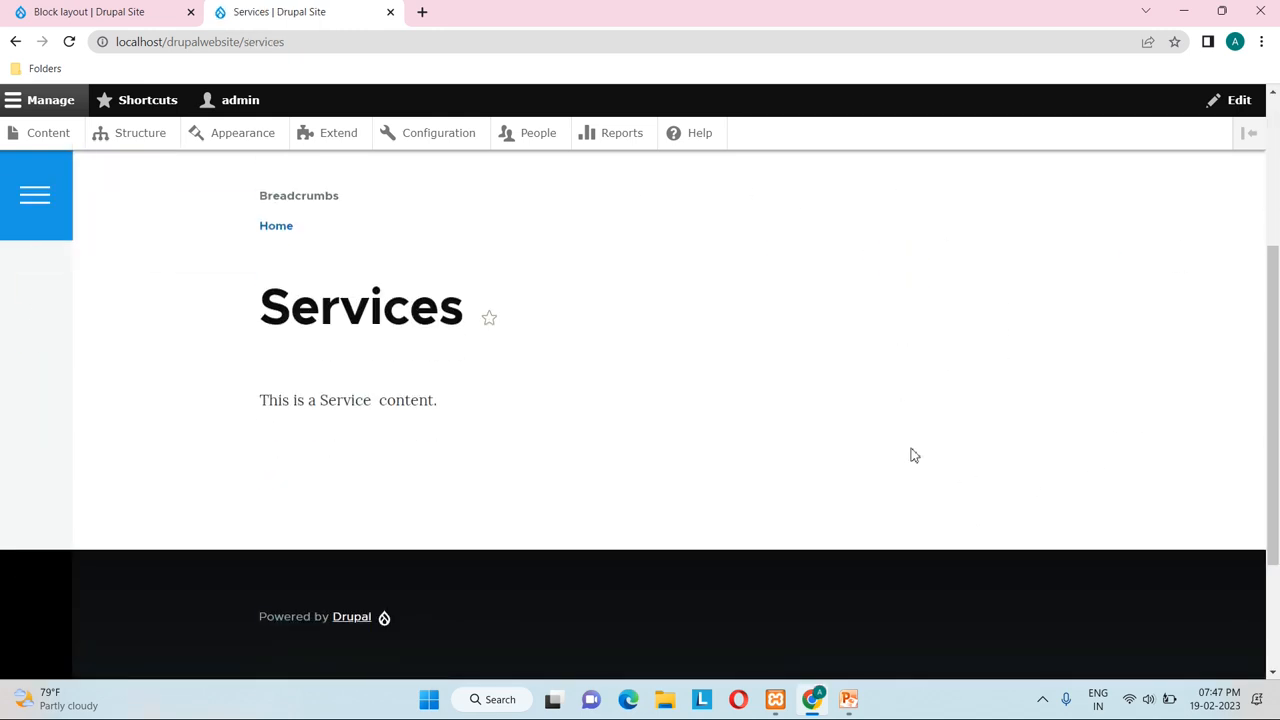
scroll(1096, 467, "up", 3)
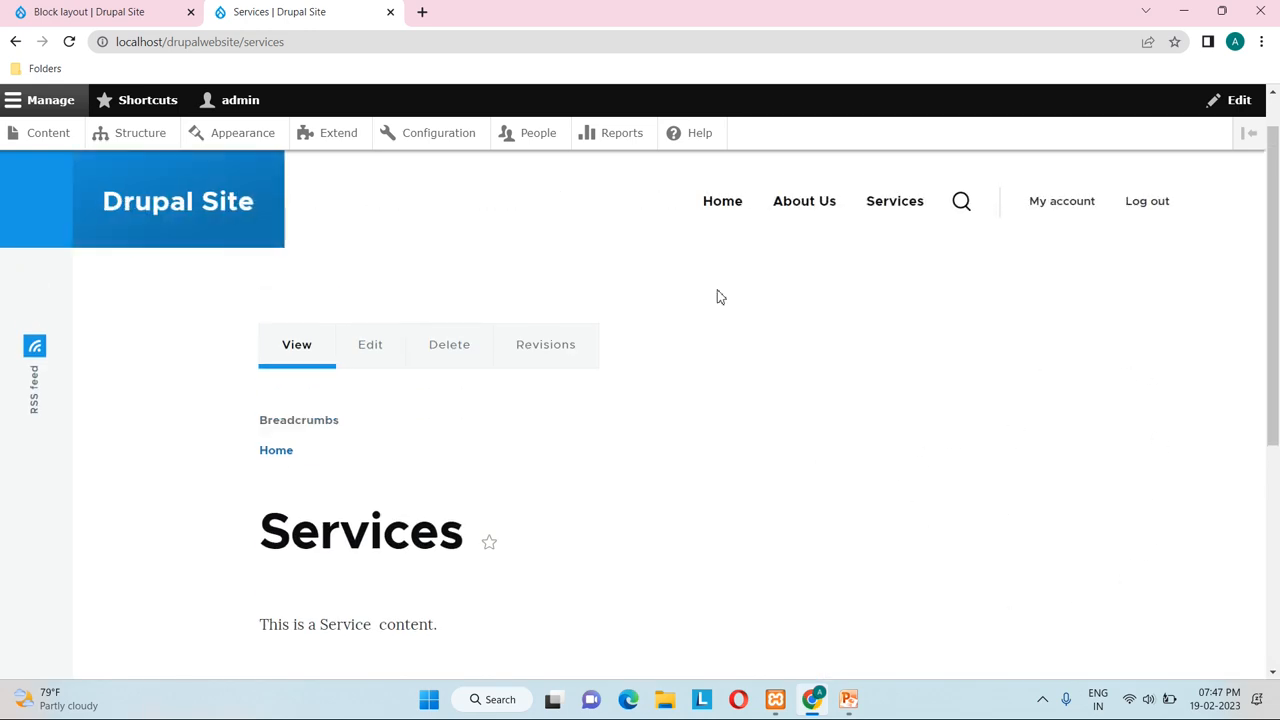
Step: Open First Block's configuration from the home page and set its page visibility to Hide for the listed pages
left_click(714, 204)
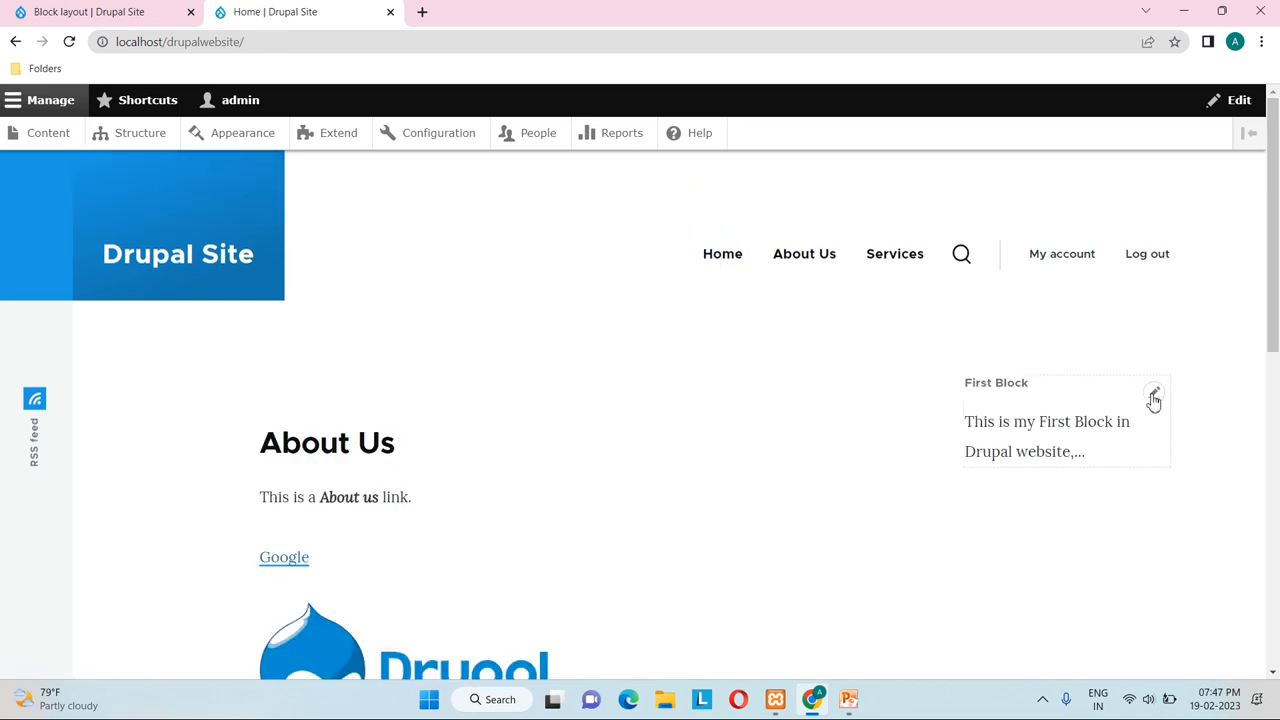
left_click(1154, 394)
left_click(1127, 418)
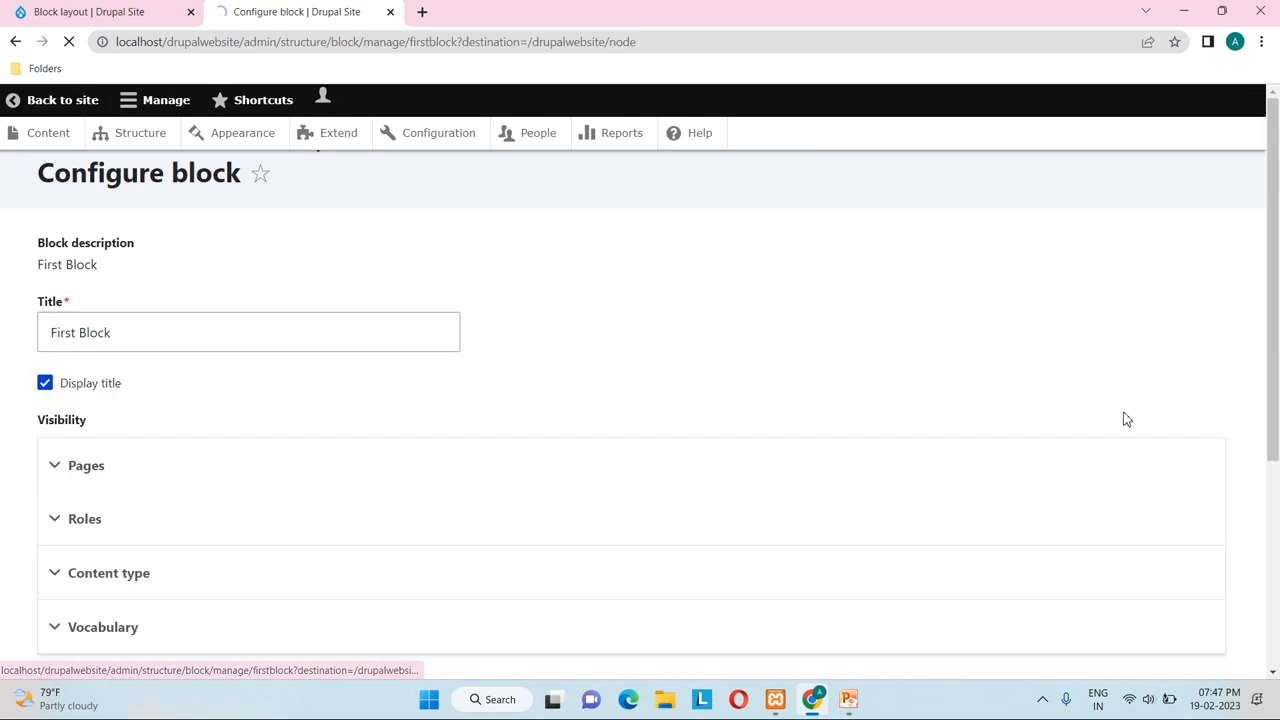
scroll(680, 549, "down", 3)
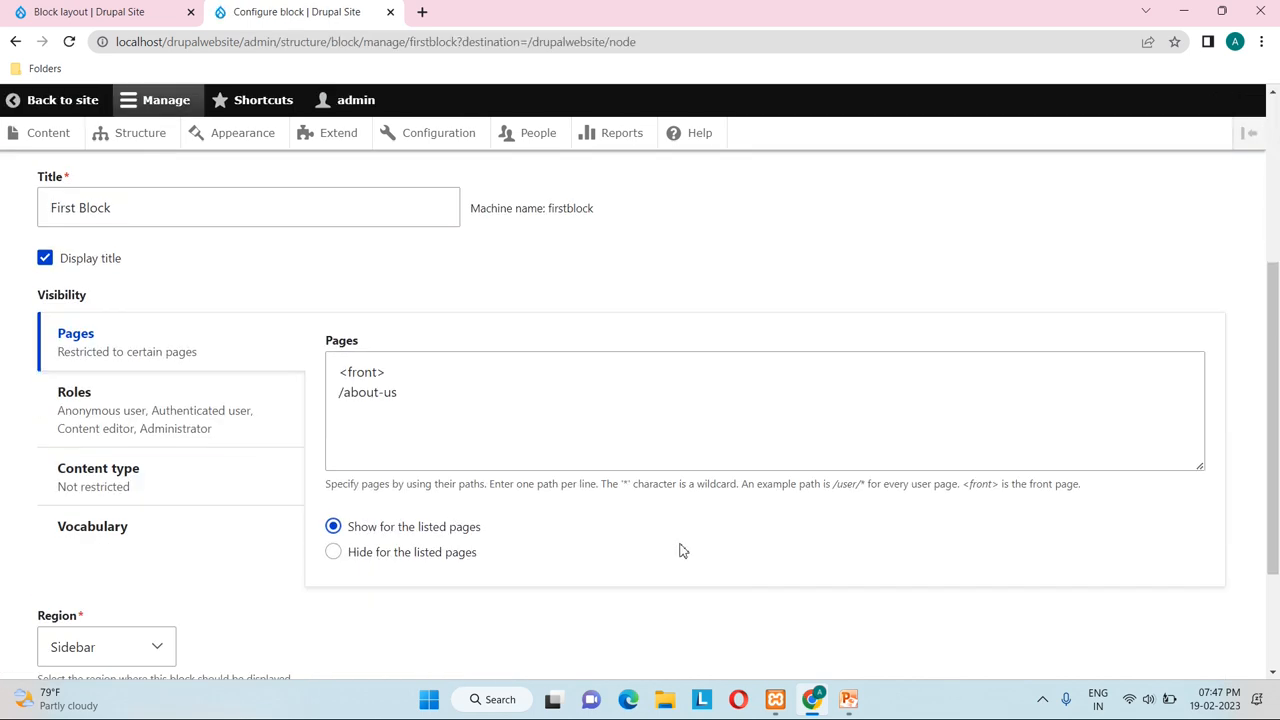
left_click(333, 538)
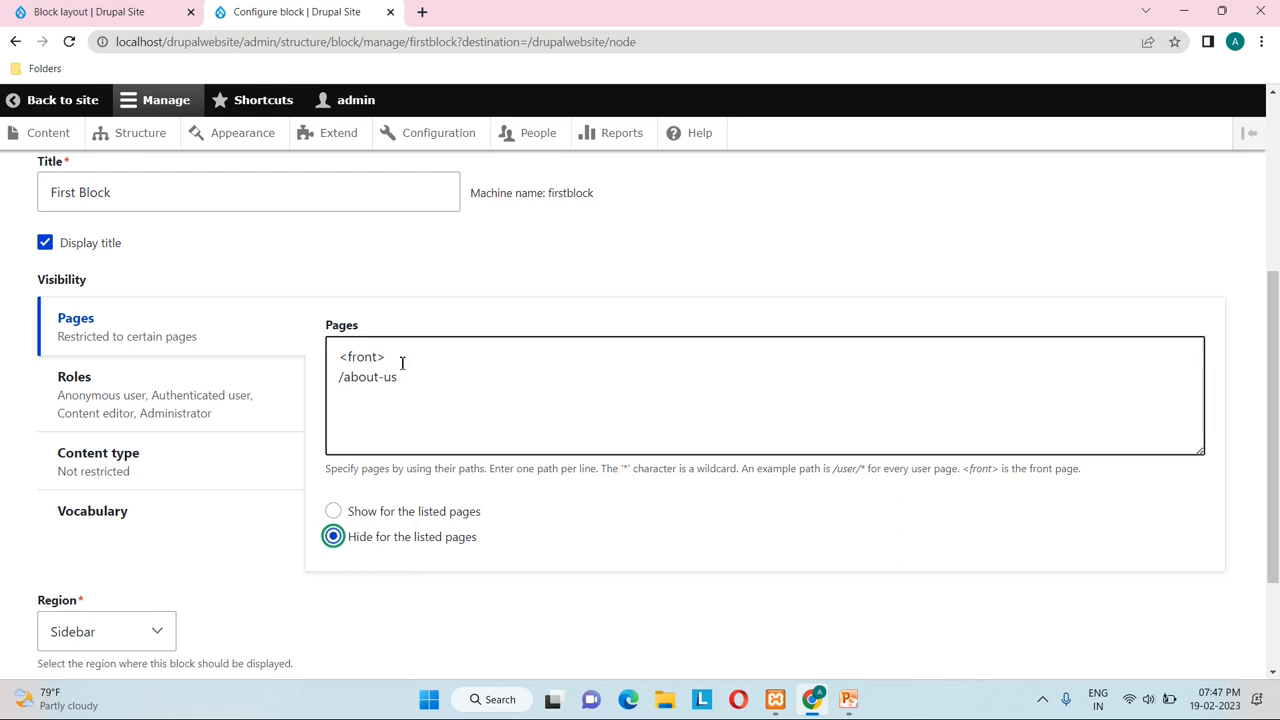
Step: Remove the <front> entry from the block's page list, leaving only /about-us, and save the block
left_click_drag(405, 362, 329, 371)
key("BackSpace")
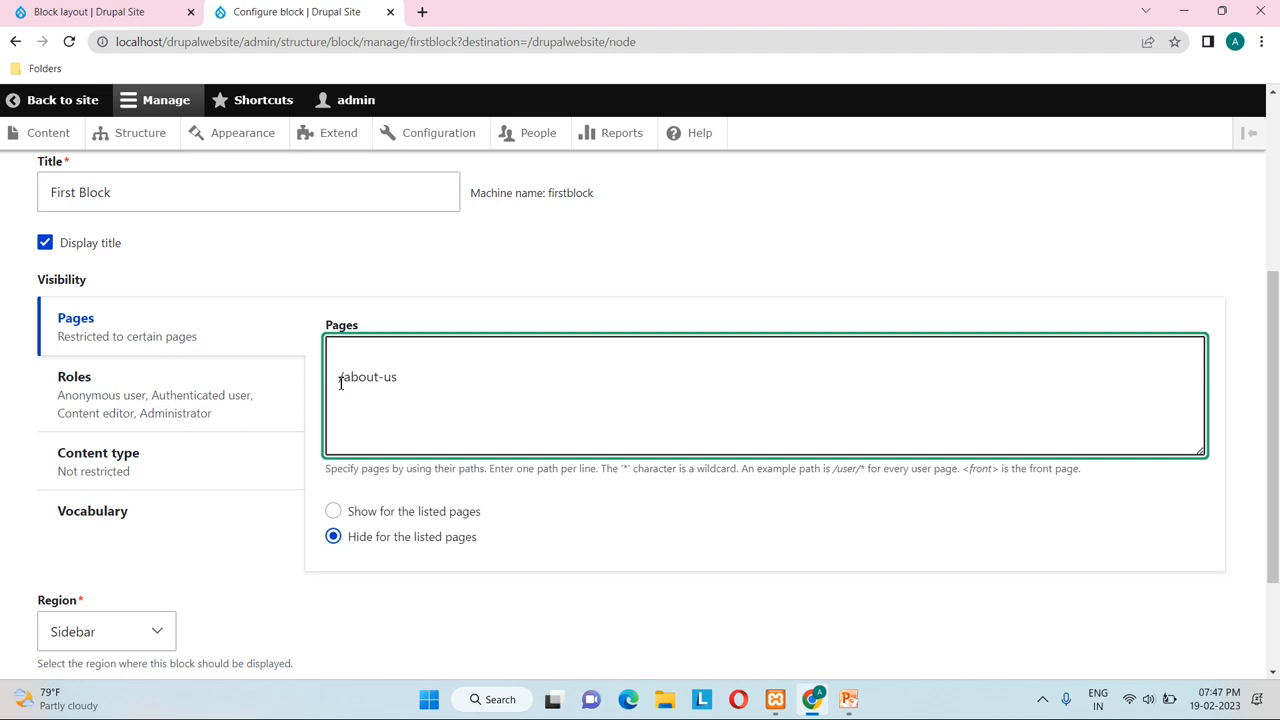
key("BackSpace")
left_click_drag(408, 364, 359, 362)
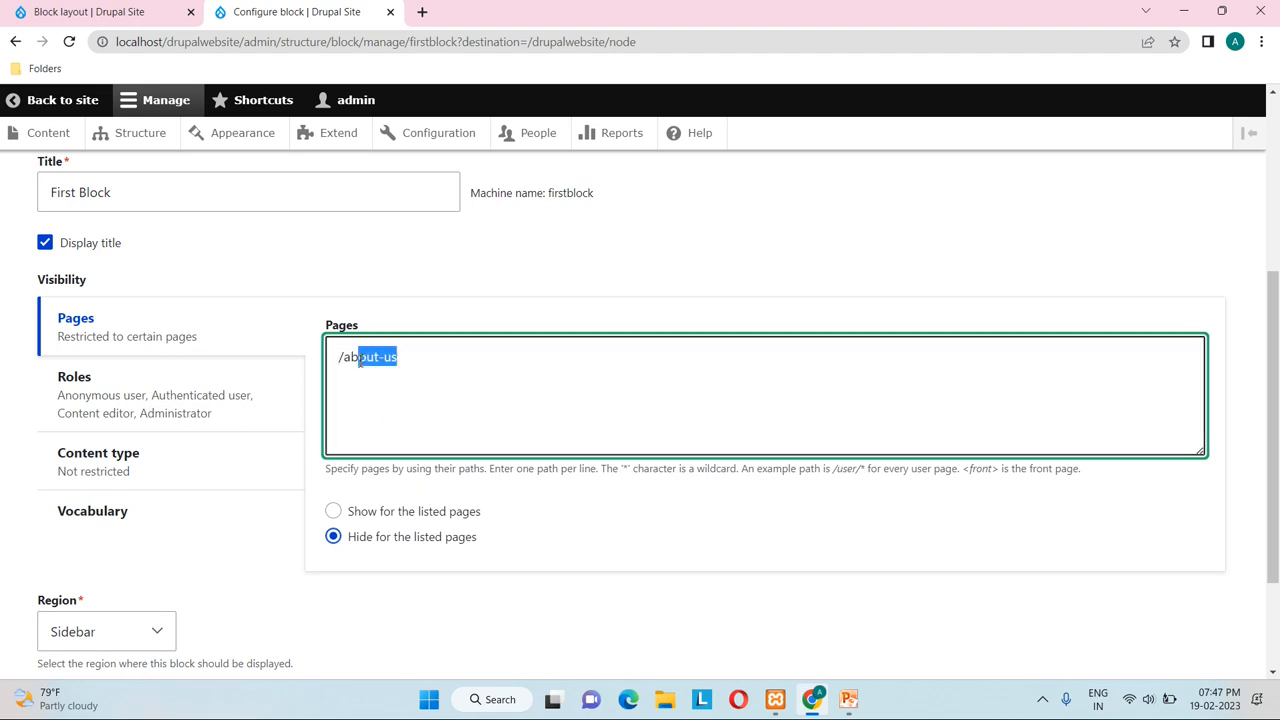
left_click(417, 369)
scroll(417, 369, "down", 1)
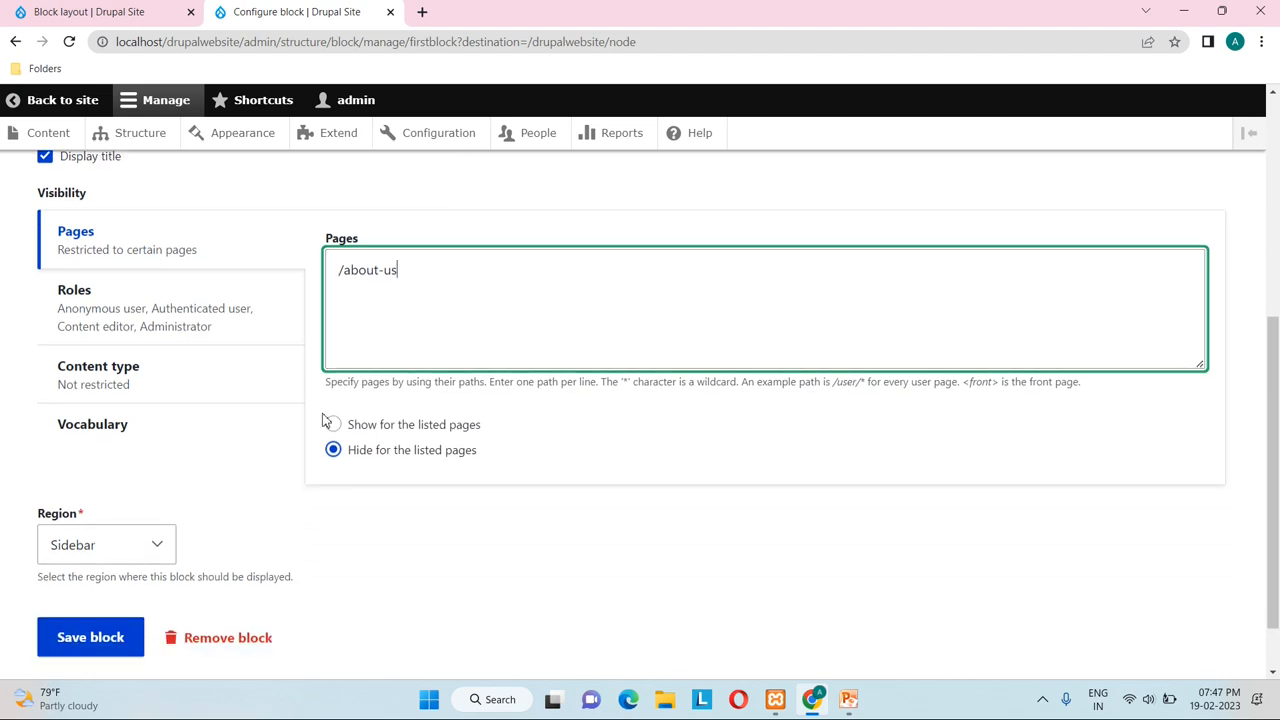
left_click(78, 645)
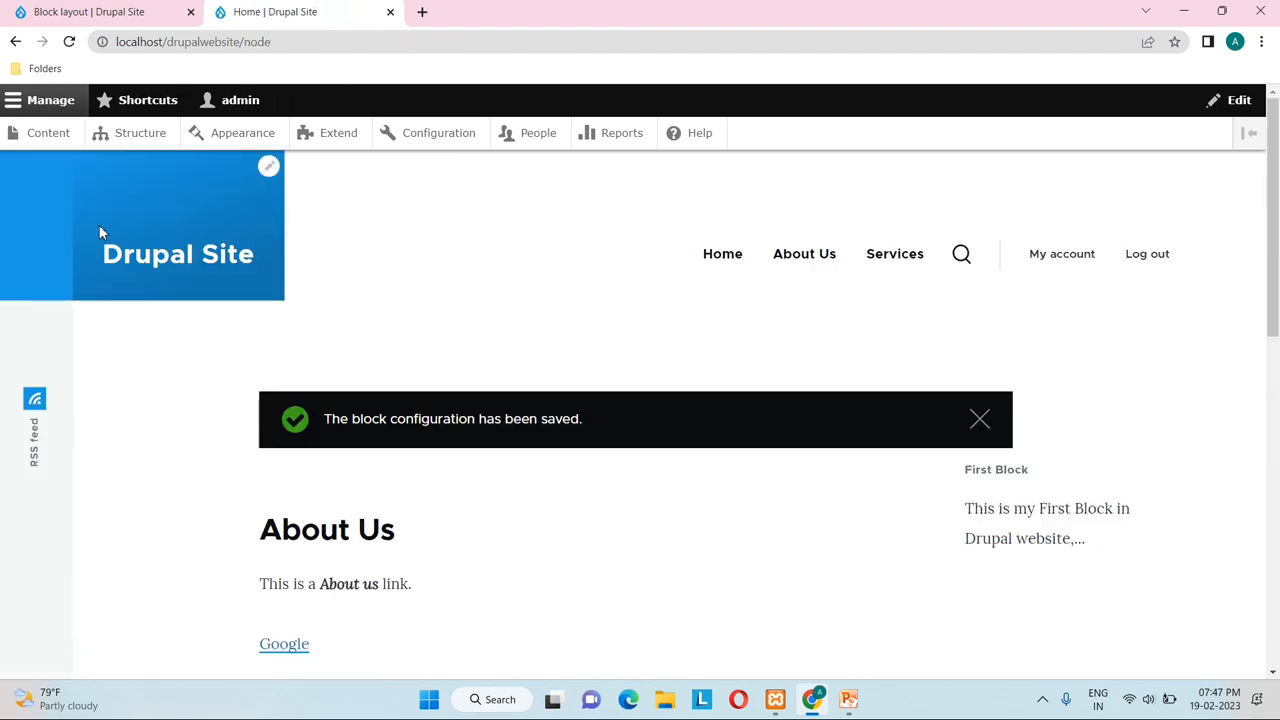
Step: Reload the site and examine the Home, About Us and Services pages for First Block under the new page restriction
left_click(85, 12)
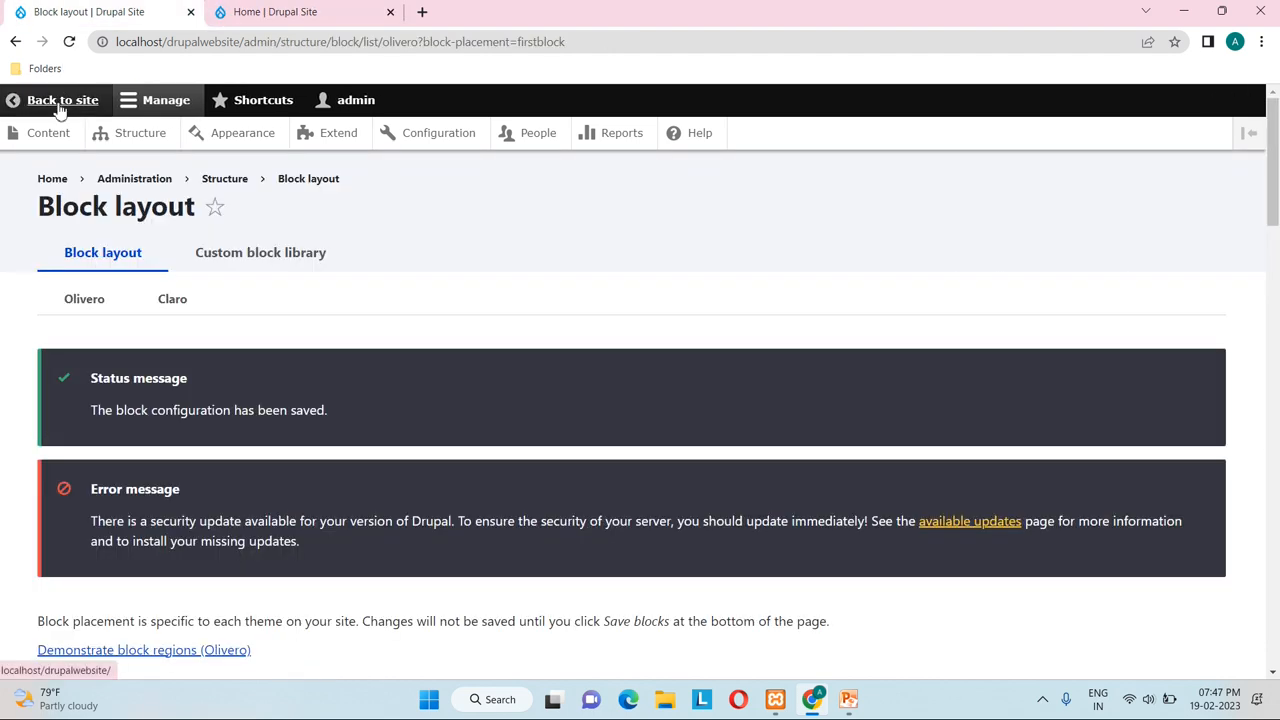
left_click(275, 12)
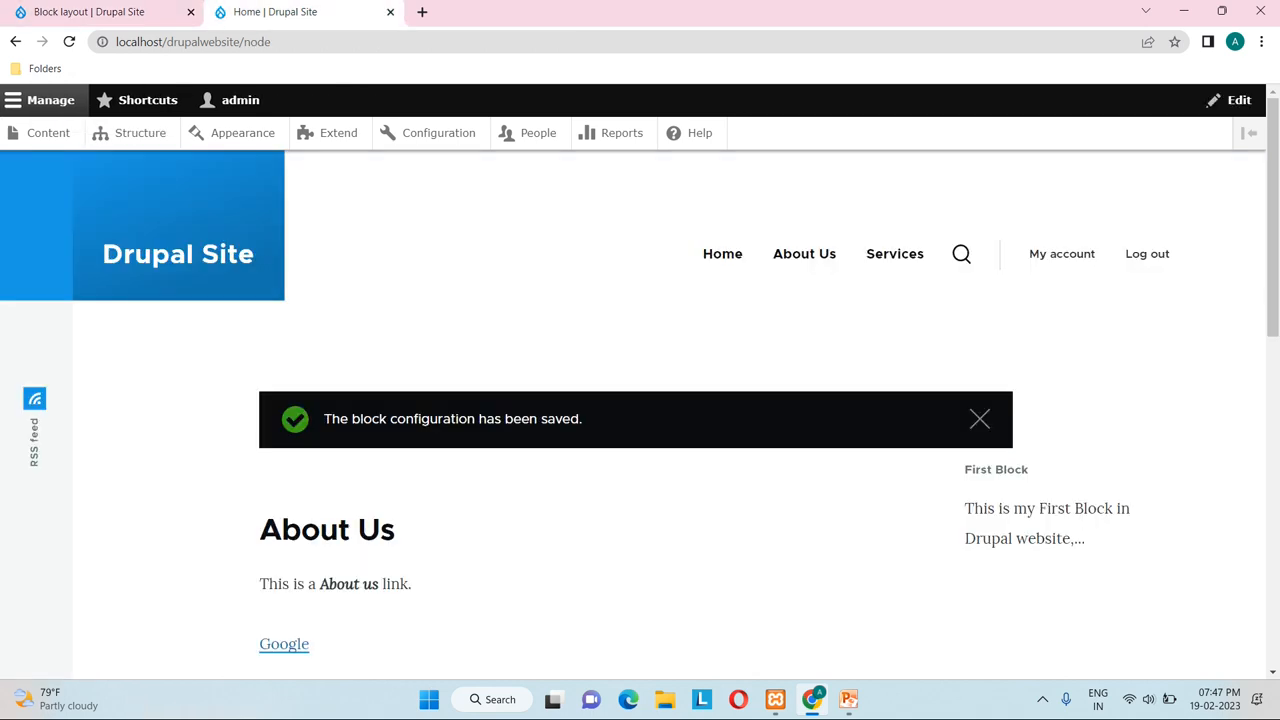
left_click(77, 47)
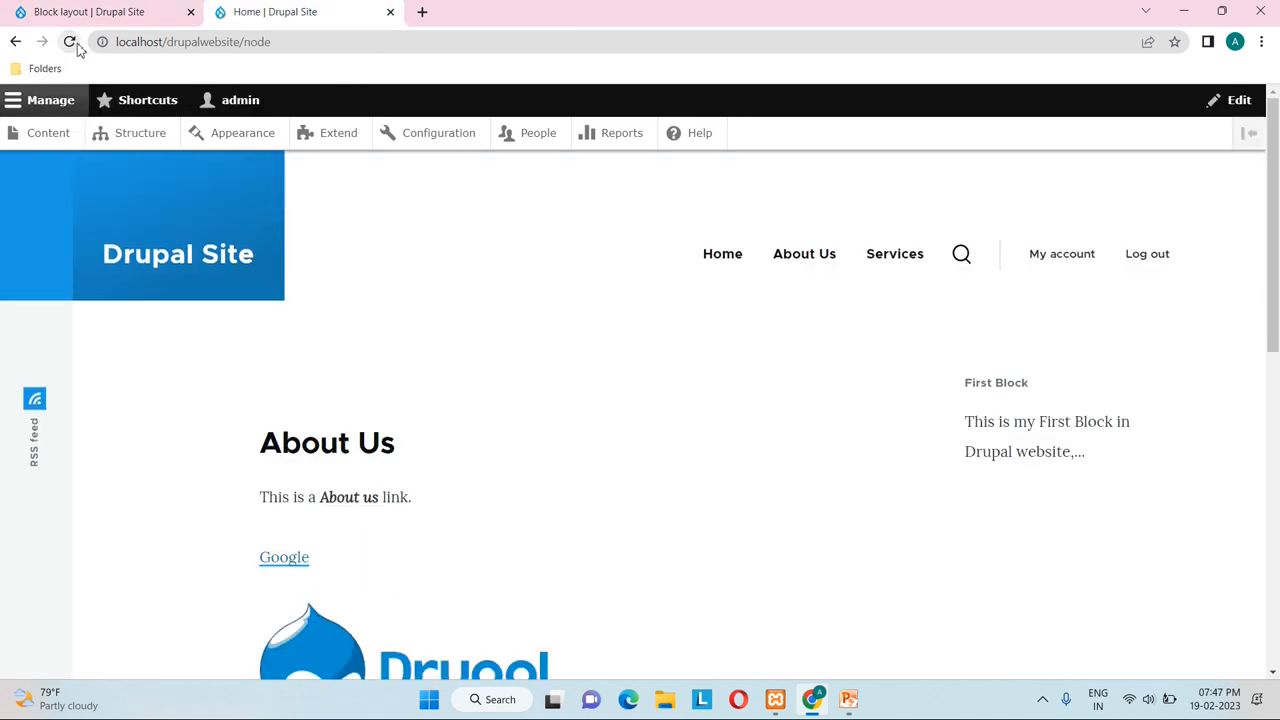
left_click(720, 256)
left_click(795, 258)
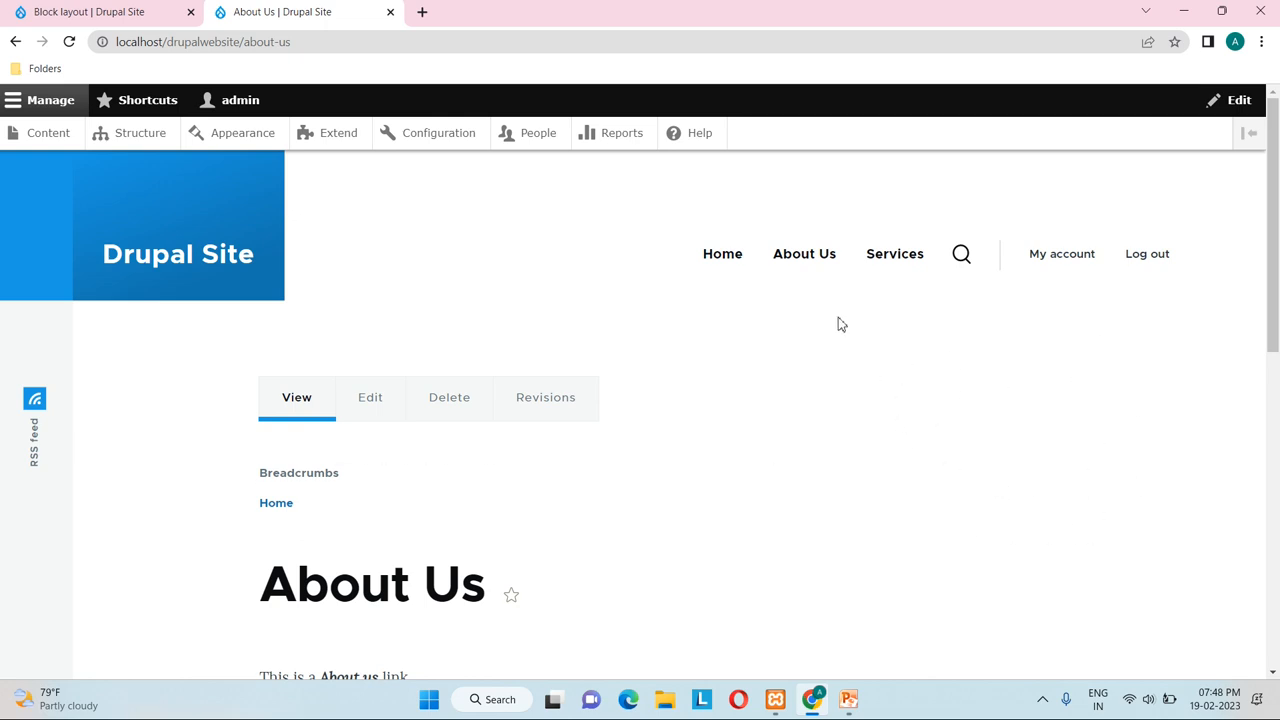
left_click(894, 264)
scroll(956, 450, "down", 2)
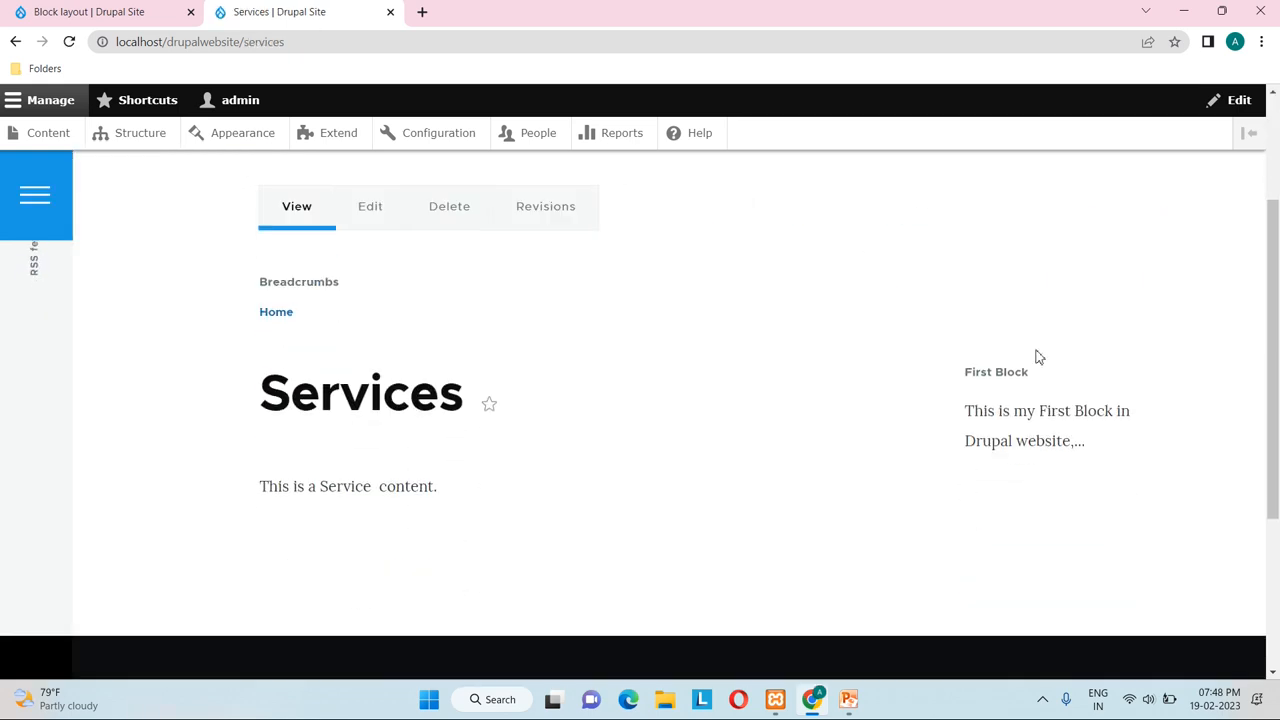
scroll(1086, 341, "up", 2)
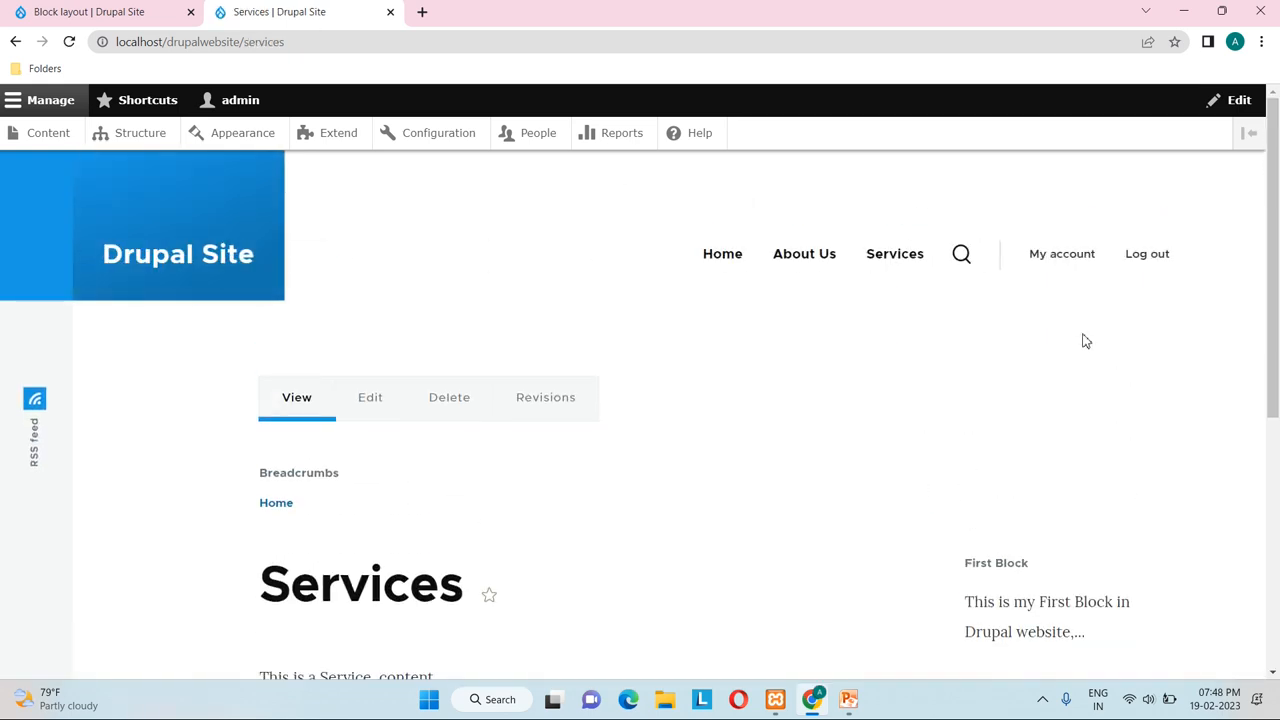
left_click(808, 258)
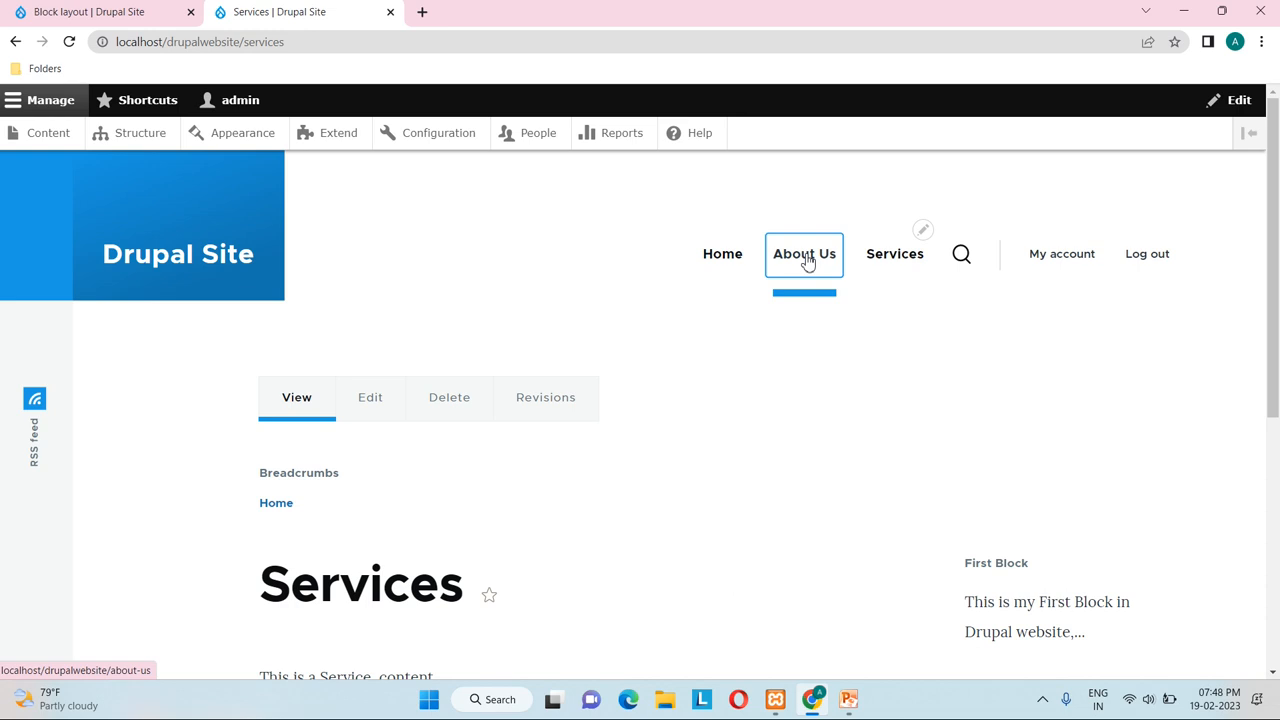
scroll(1000, 490, "down", 2)
scroll(1008, 515, "up", 2)
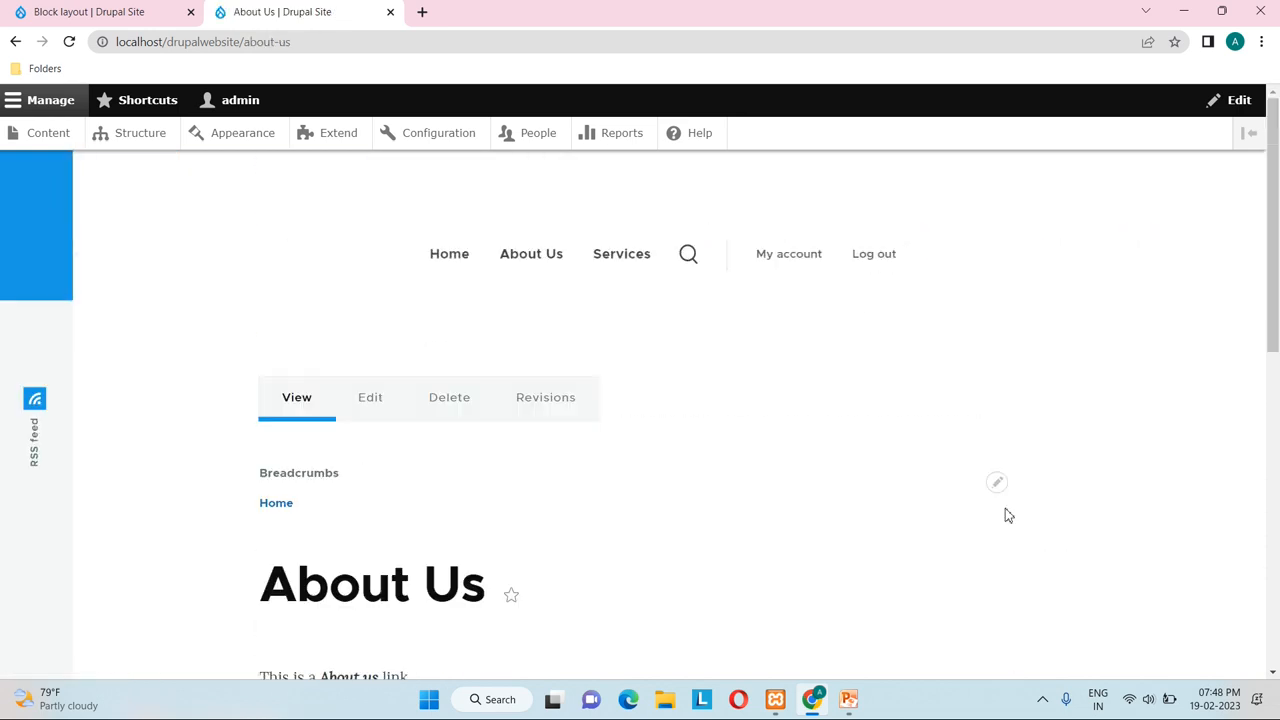
Step: Reopen First Block's configuration from the home page, set page visibility to Show for the listed pages, and clear the page list
left_click(714, 264)
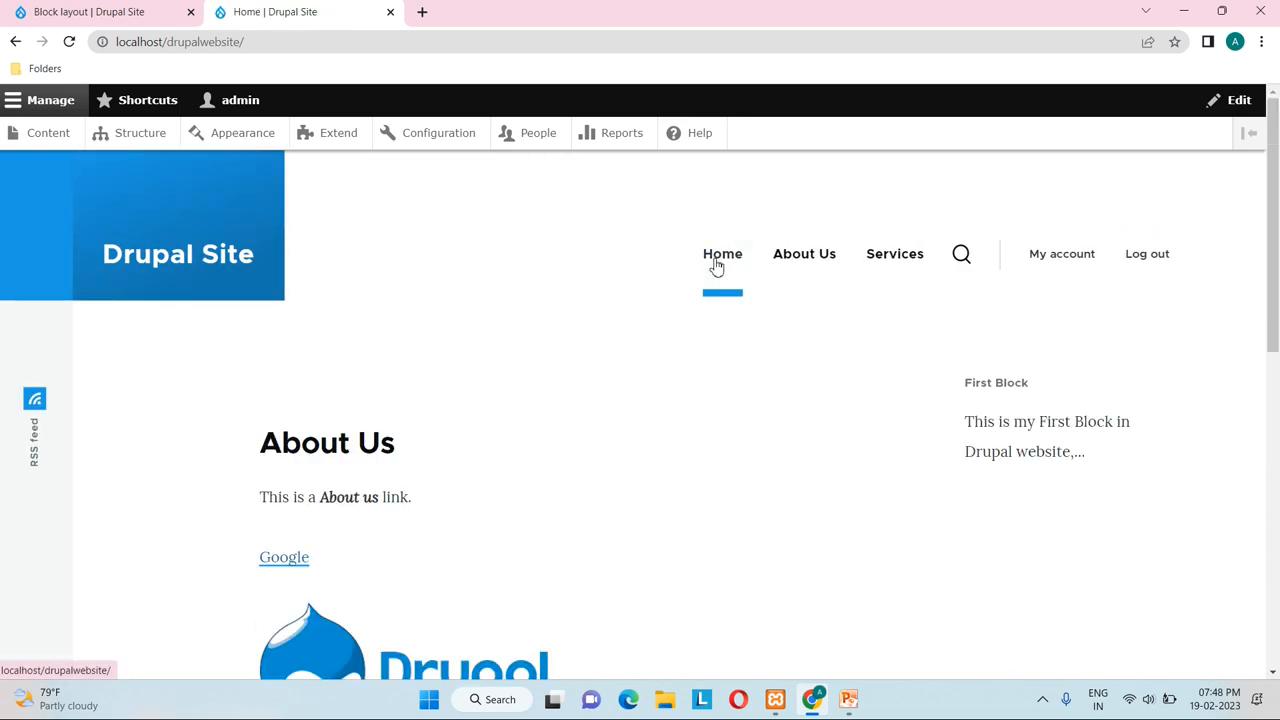
mouse_move(1086, 391)
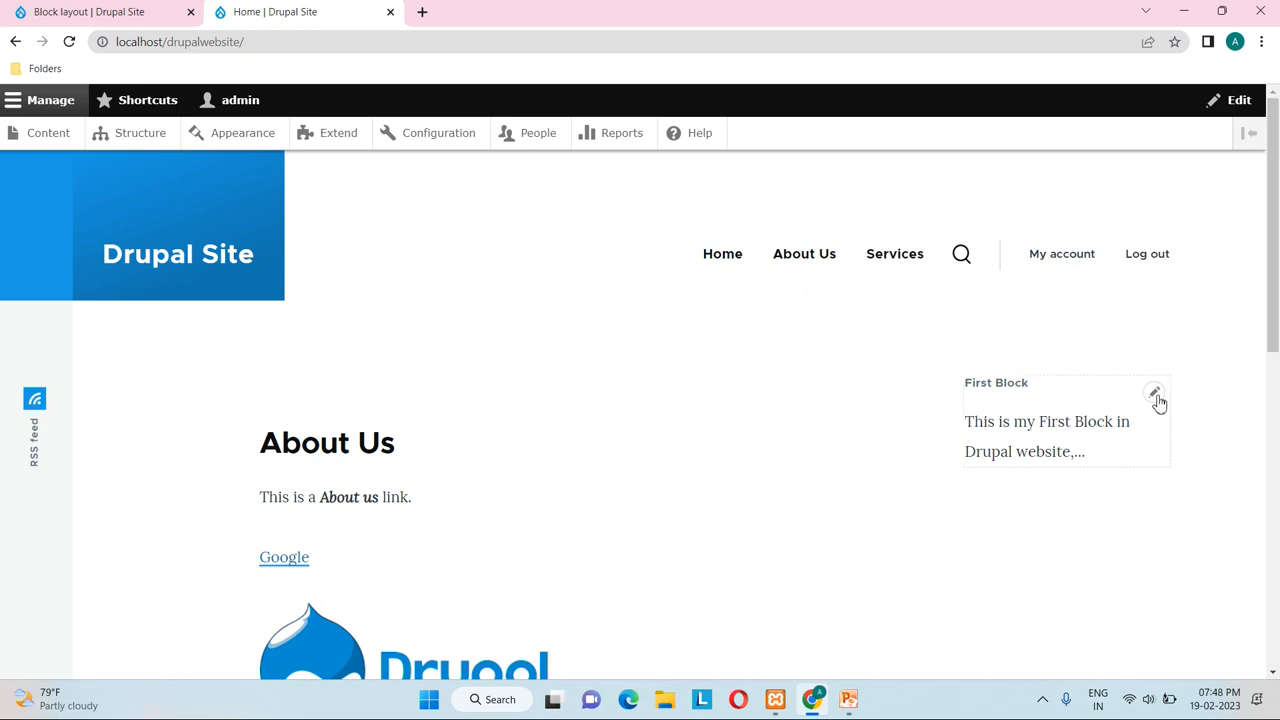
left_click(1155, 394)
left_click(1118, 418)
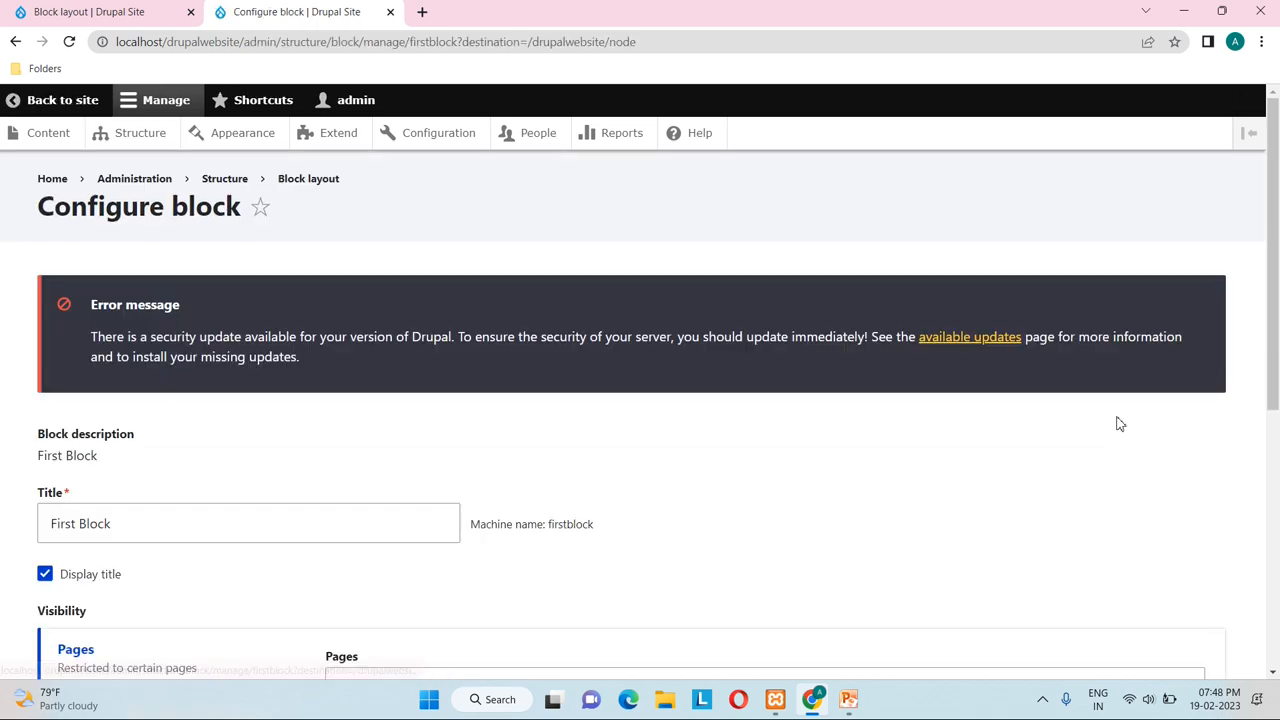
scroll(660, 554, "down", 3)
left_click(140, 459)
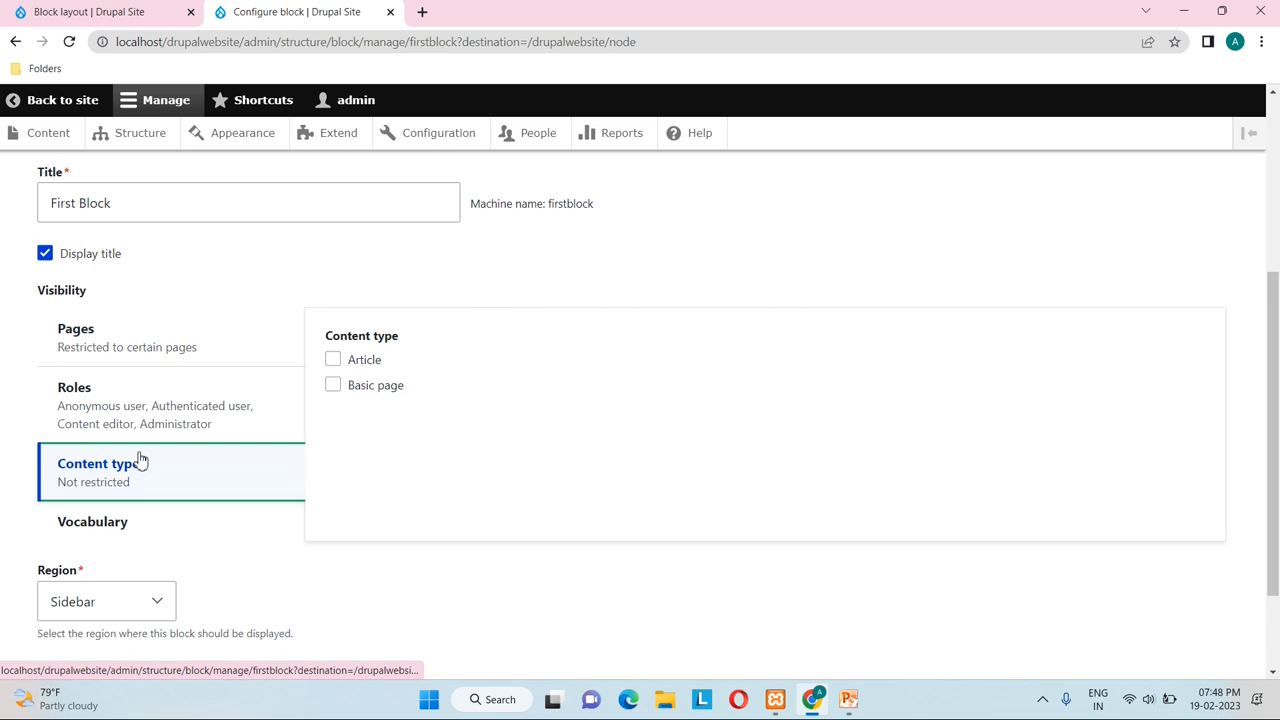
left_click(157, 357)
left_click(334, 522)
left_click_drag(418, 366, 340, 366)
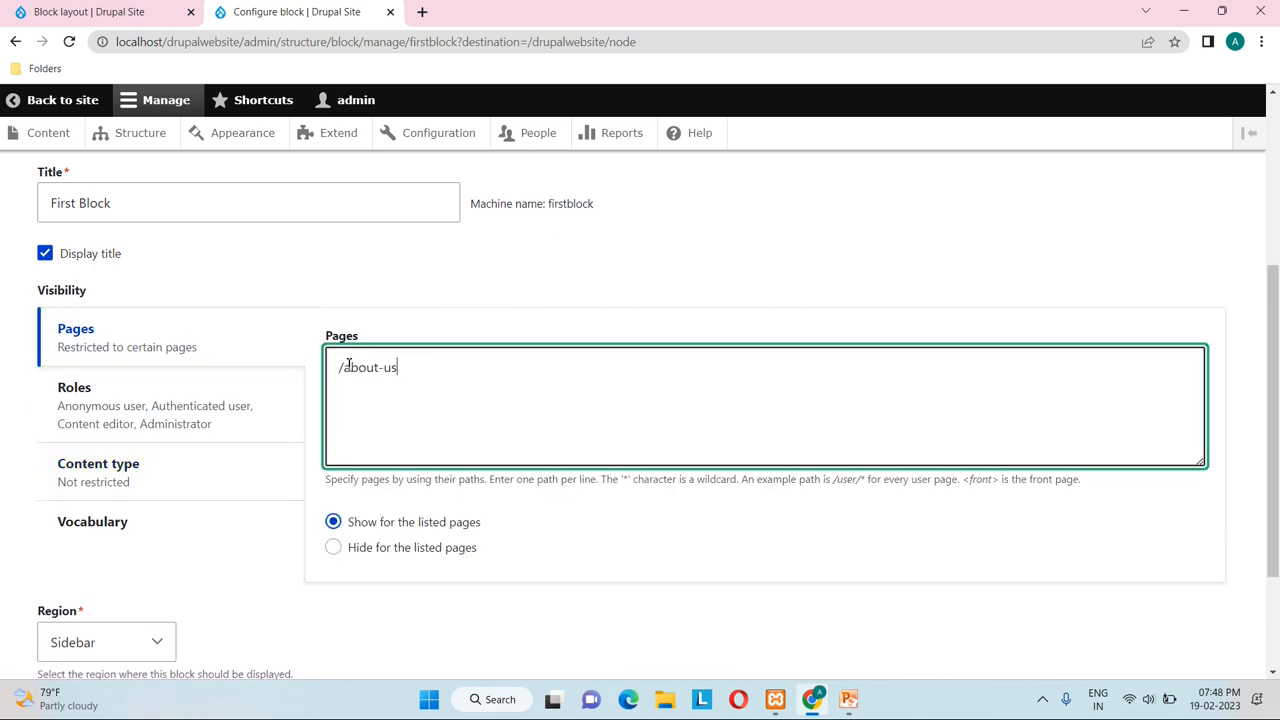
key("BackSpace")
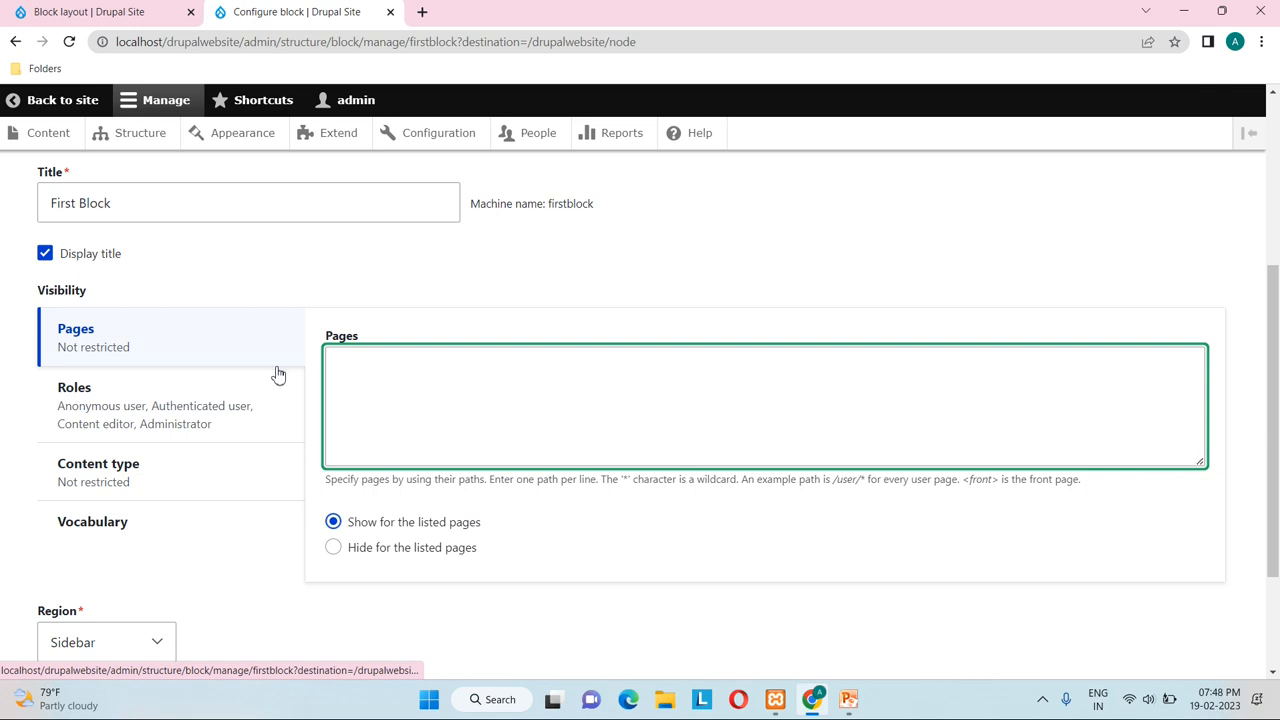
Step: Restrict the block to the Basic page content type, save it, and reload the home page
left_click(199, 479)
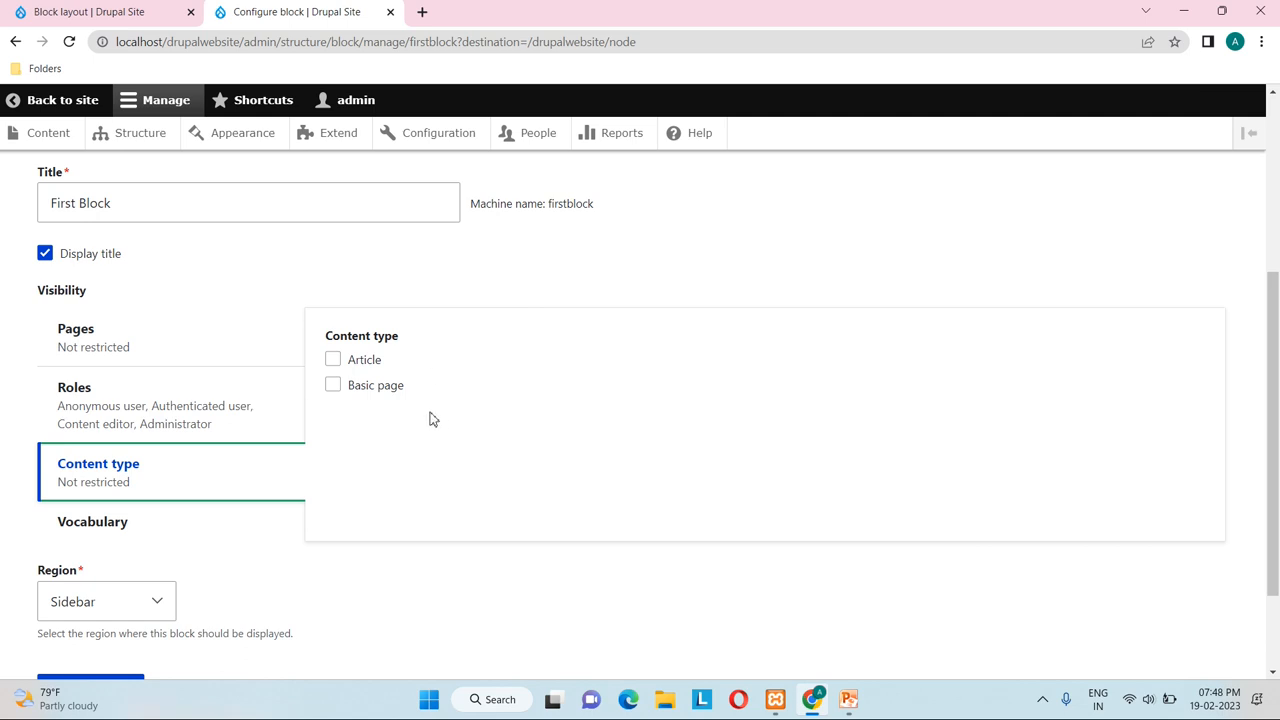
left_click(334, 385)
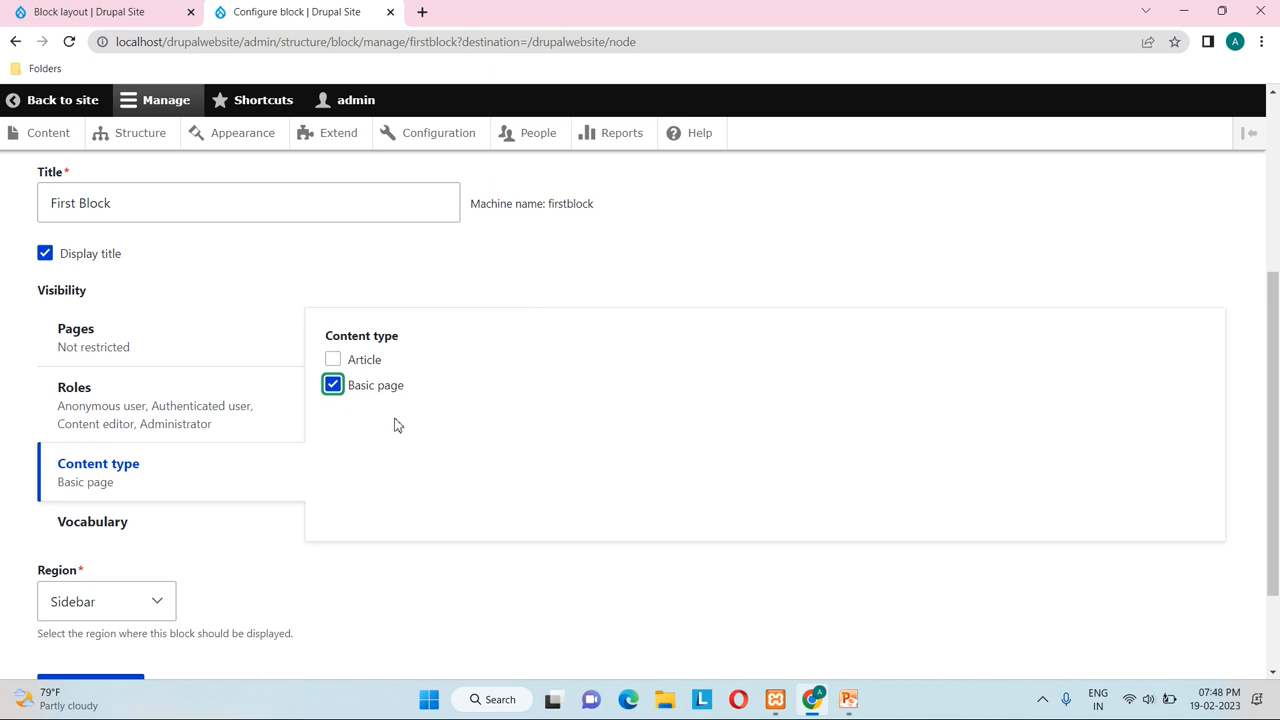
scroll(395, 425, "down", 1)
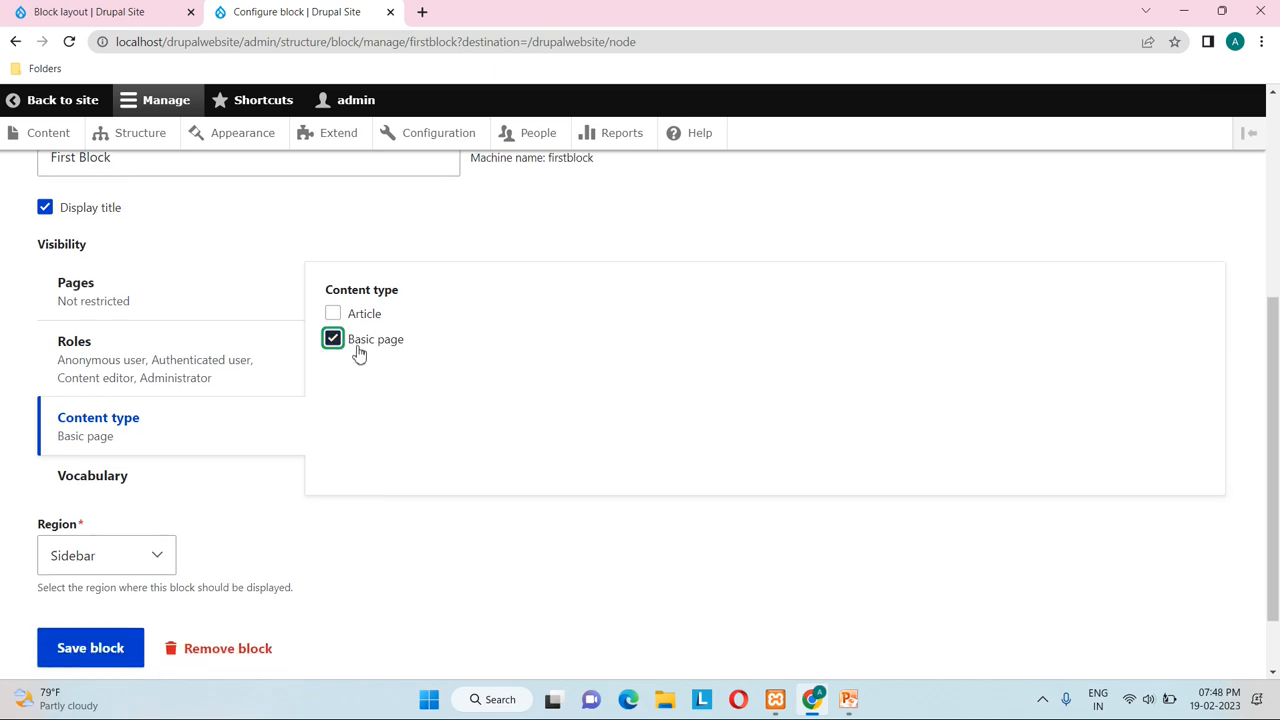
scroll(207, 573, "down", 2)
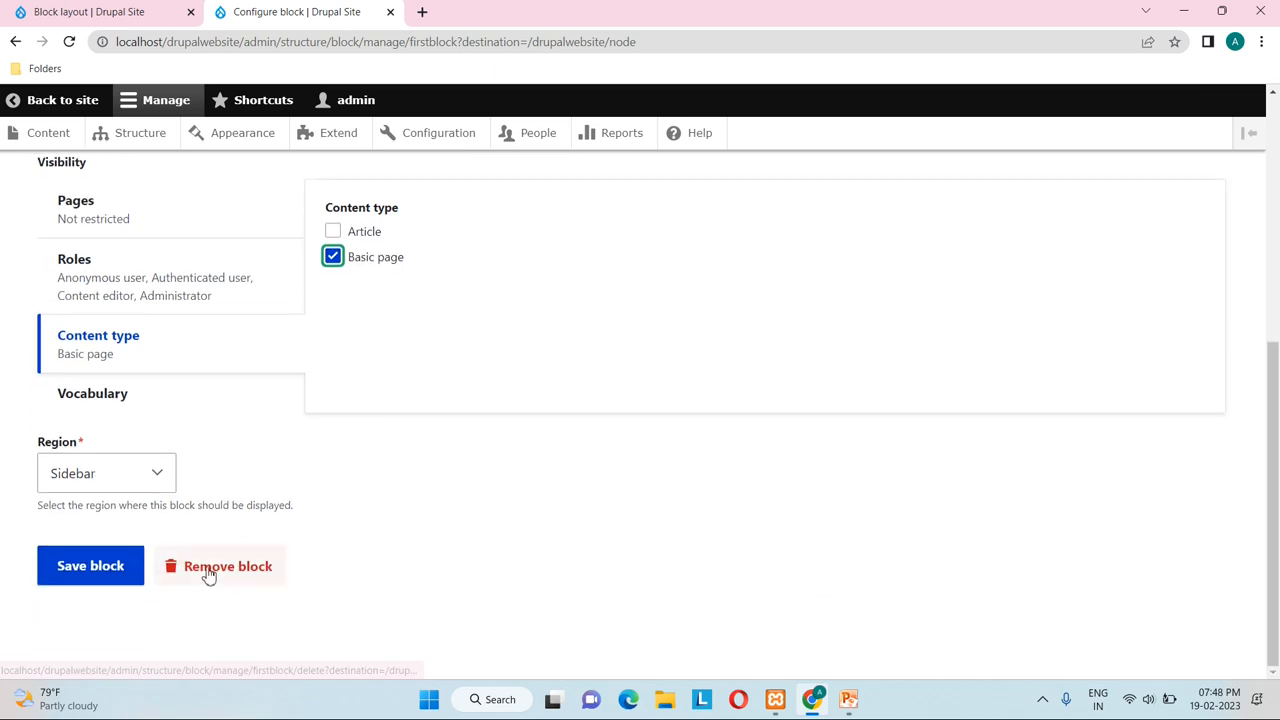
left_click(82, 566)
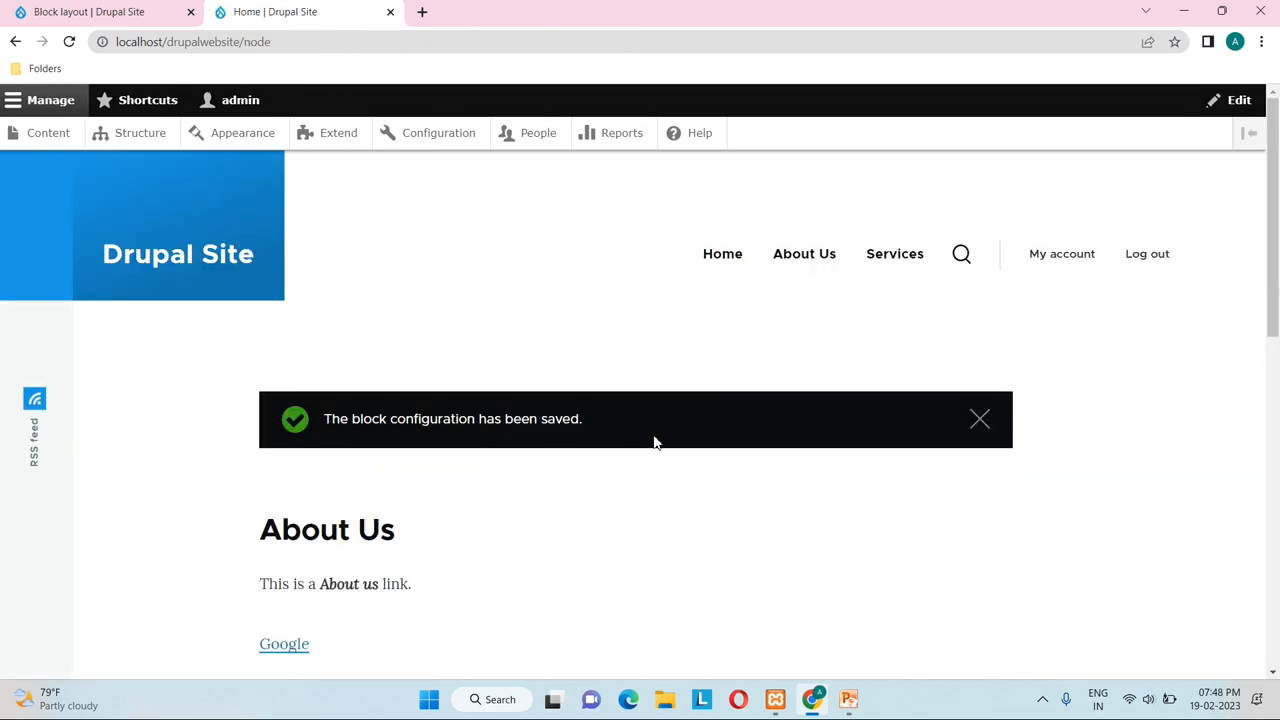
left_click(67, 43)
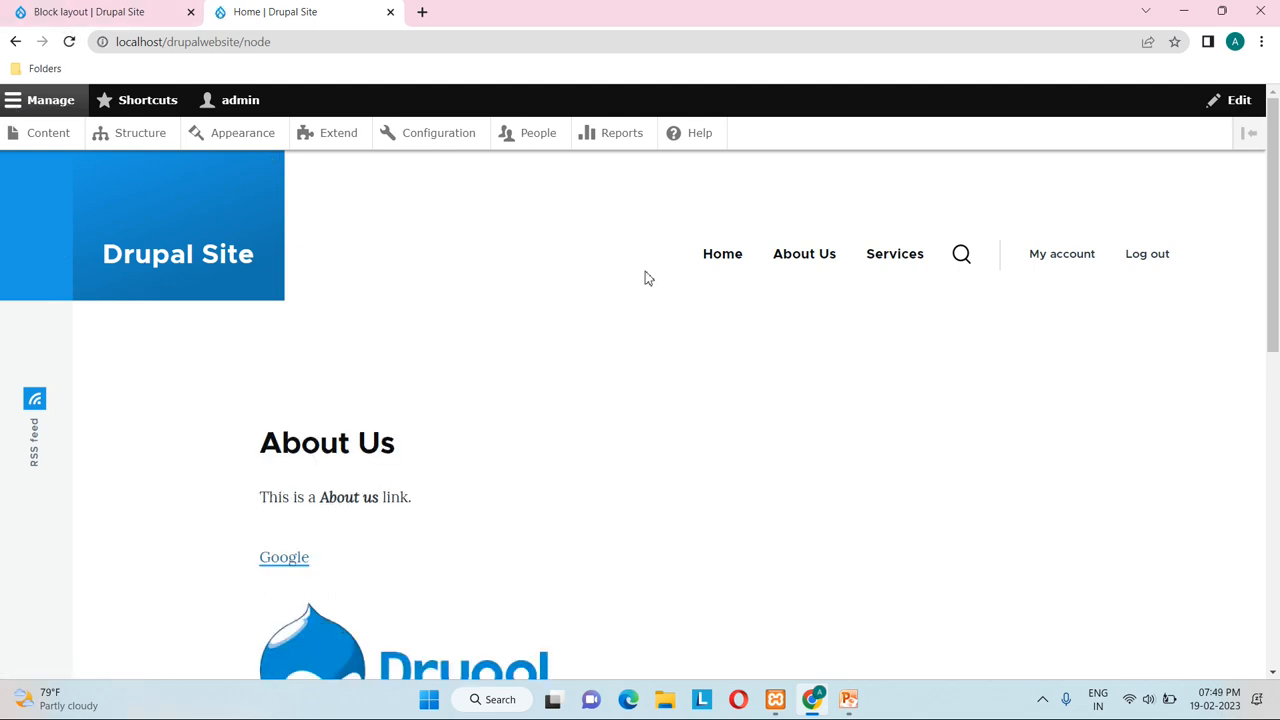
Step: Examine the Home, About Us and Services pages for First Block under the Basic page content type restriction
left_click(722, 262)
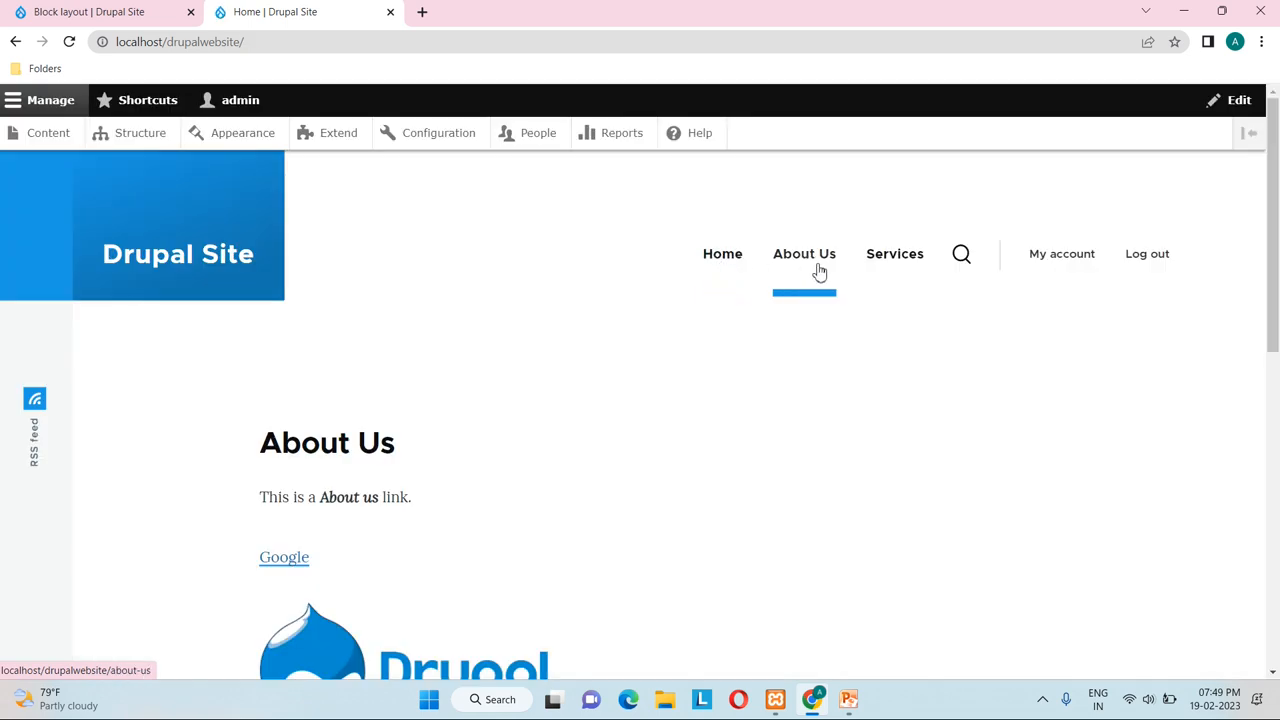
scroll(846, 477, "down", 2)
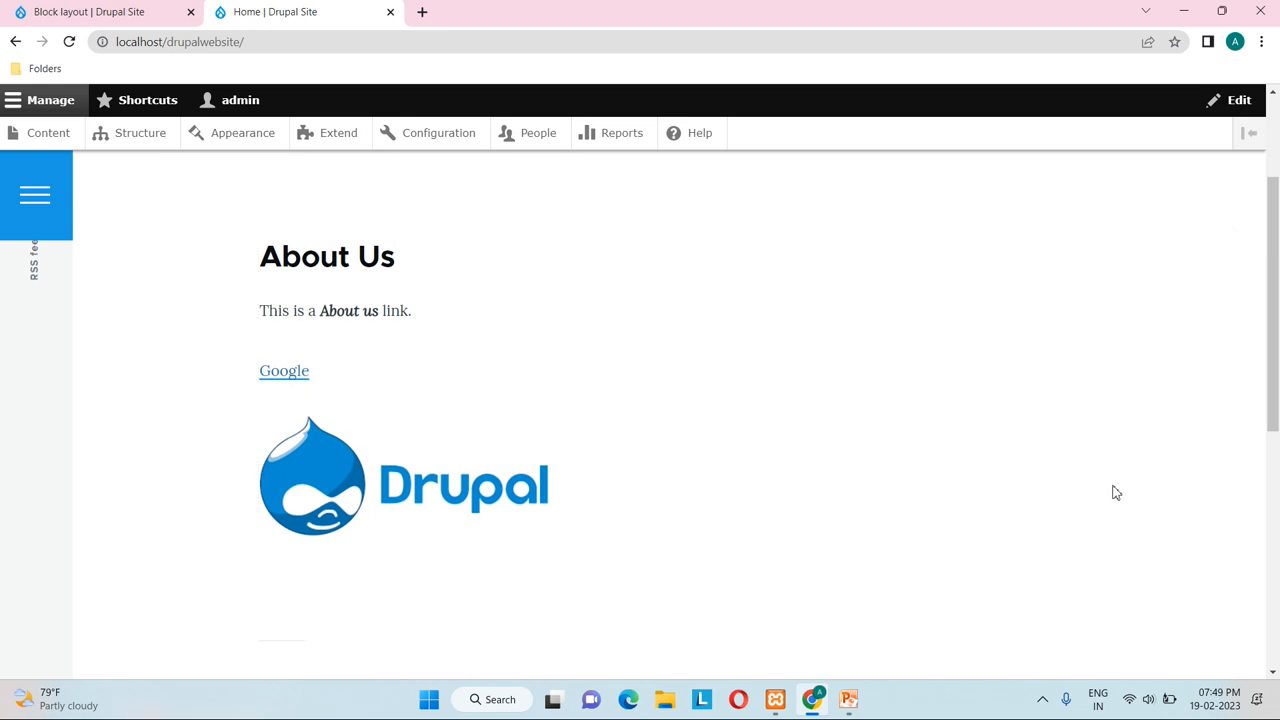
scroll(1077, 283, "up", 2)
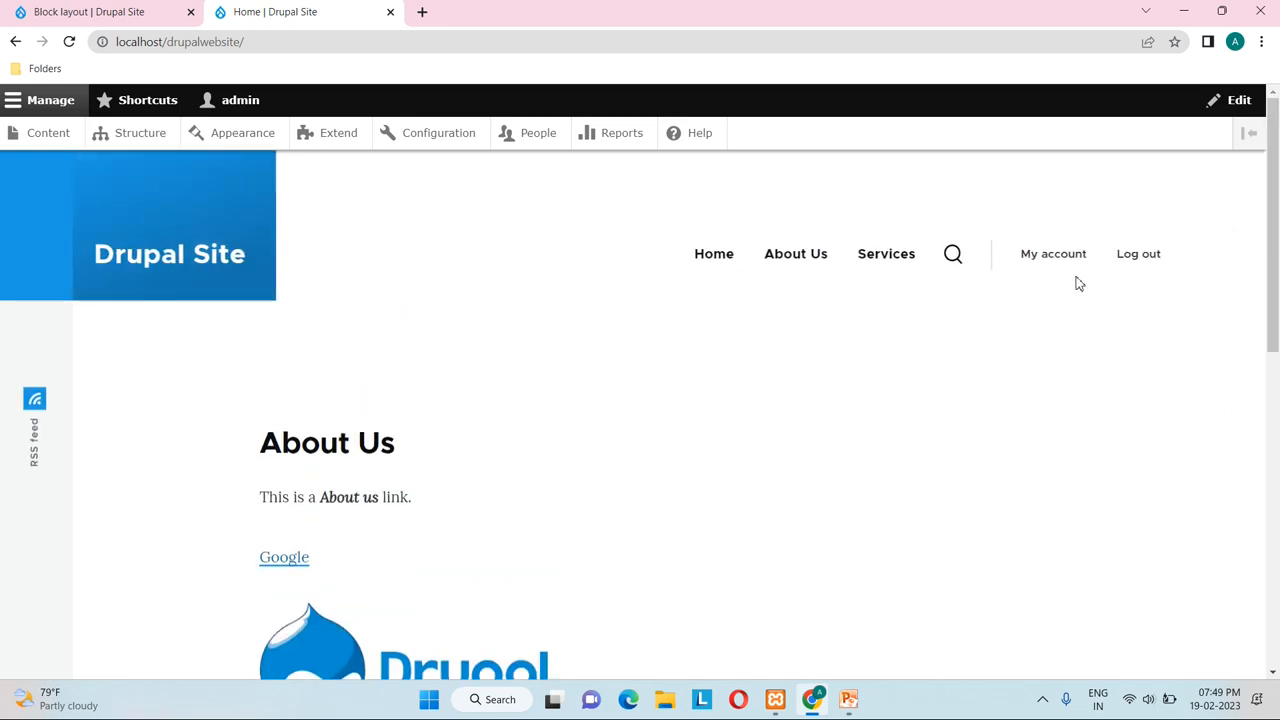
left_click(803, 268)
scroll(890, 417, "down", 2)
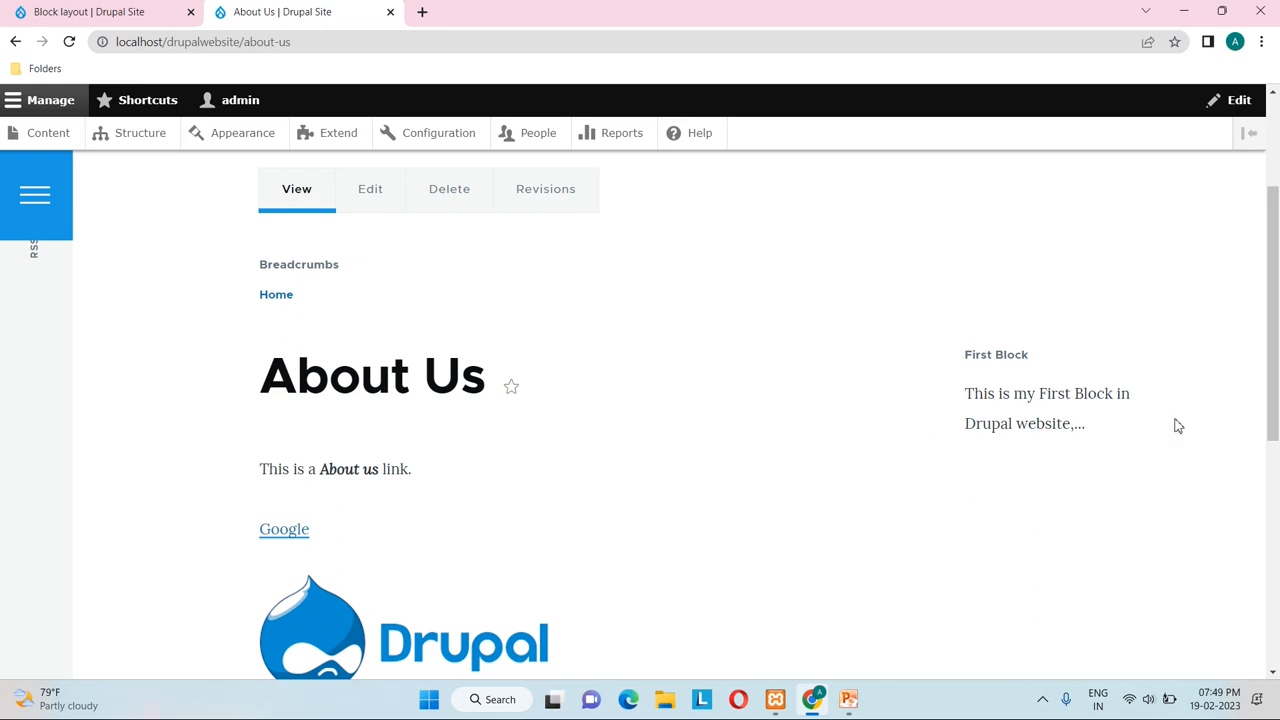
scroll(958, 503, "up", 2)
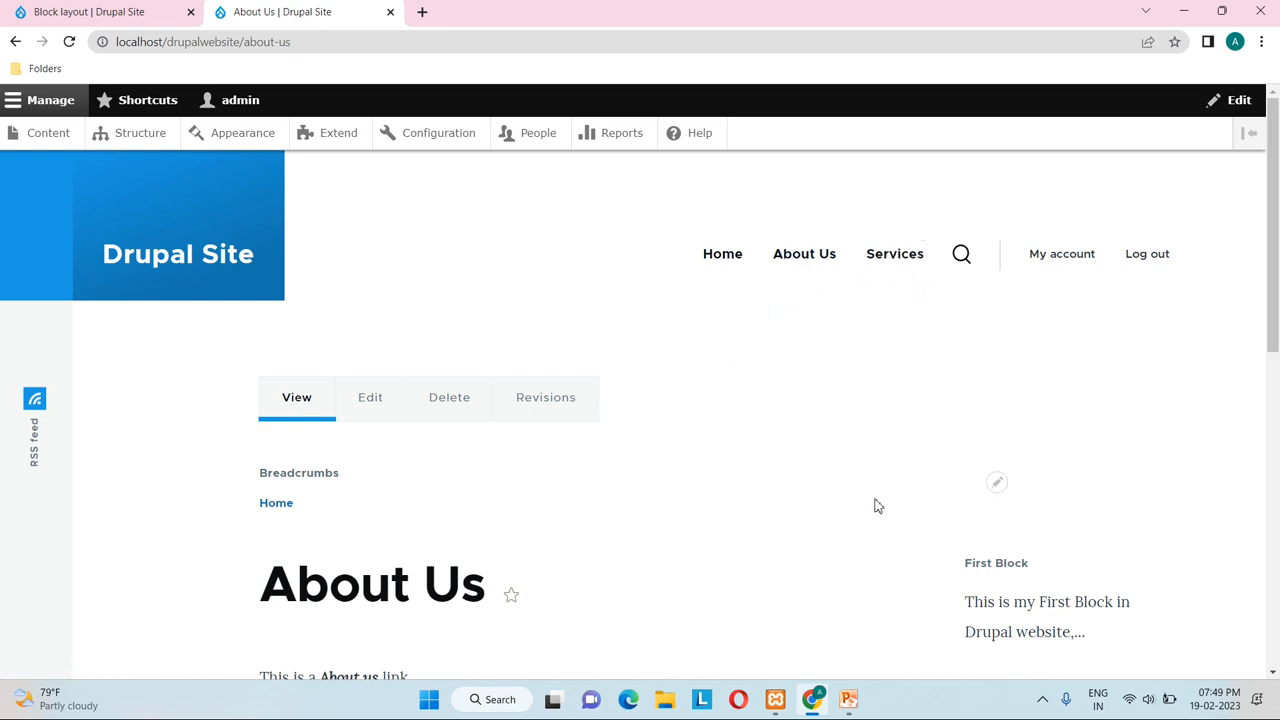
left_click(876, 262)
scroll(846, 397, "down", 2)
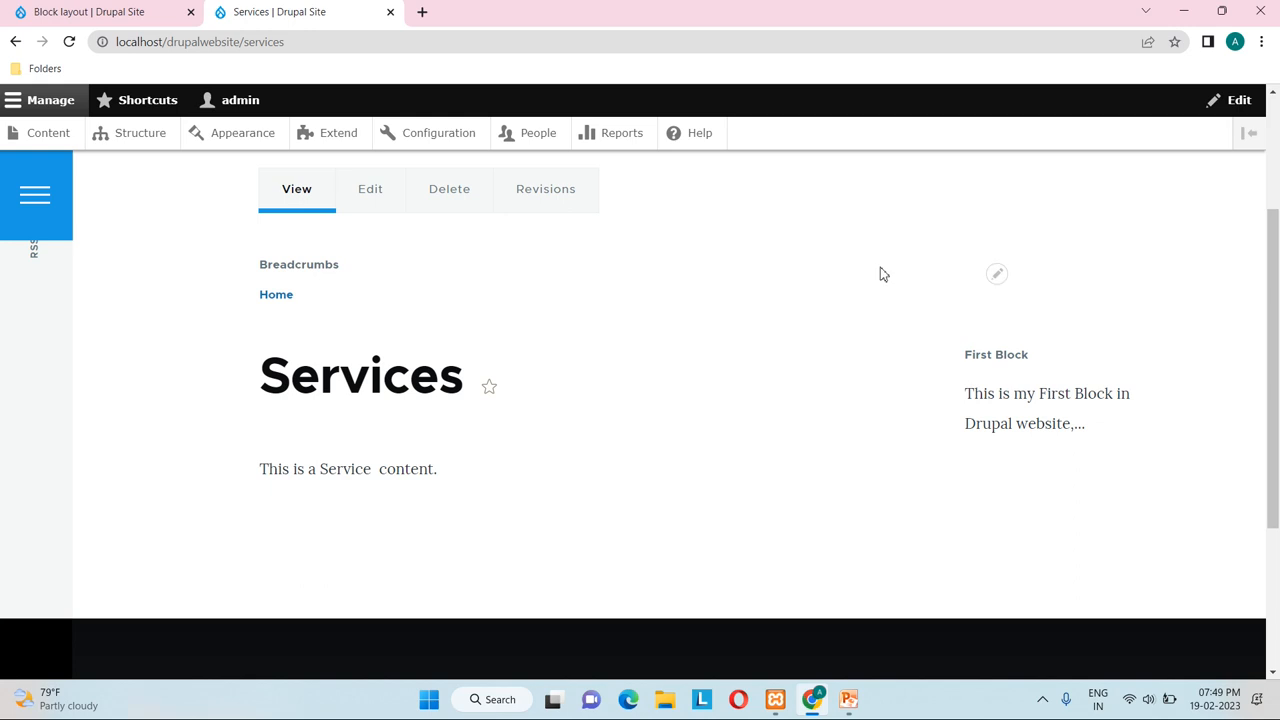
scroll(880, 272, "up", 2)
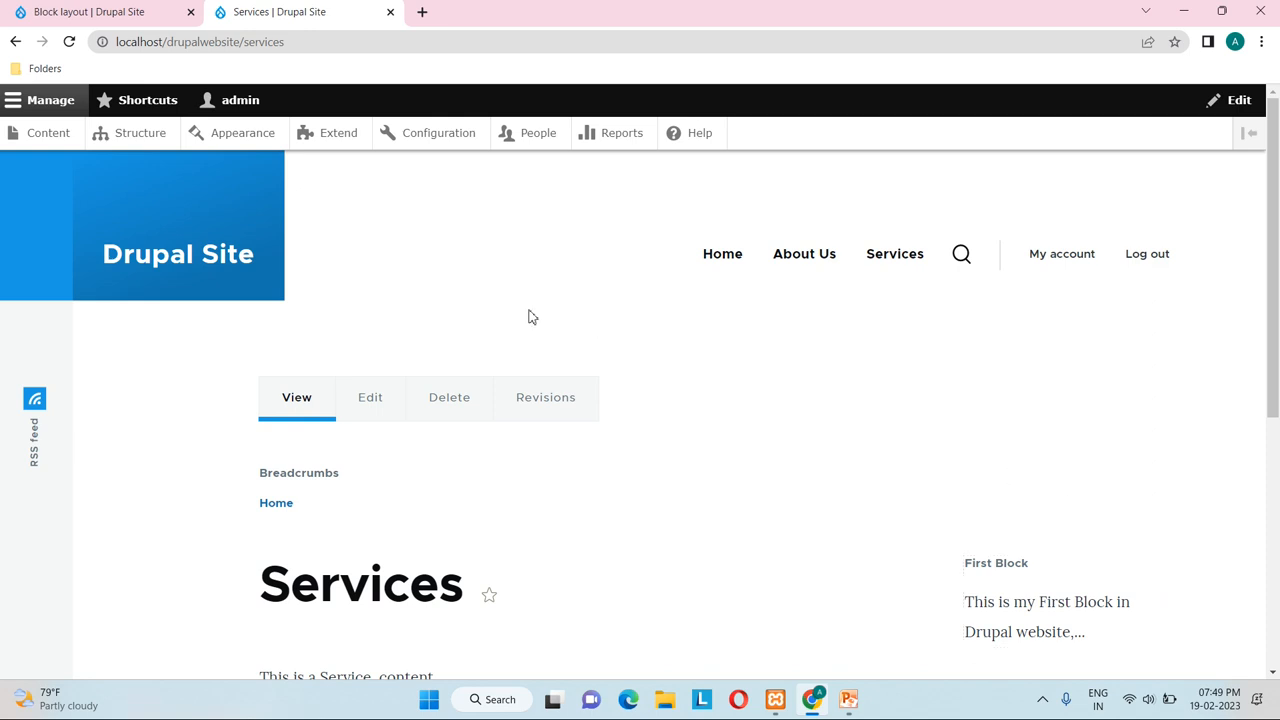
Step: Open the custom block library from the block layout administration and review its list of blocks
left_click(125, 140)
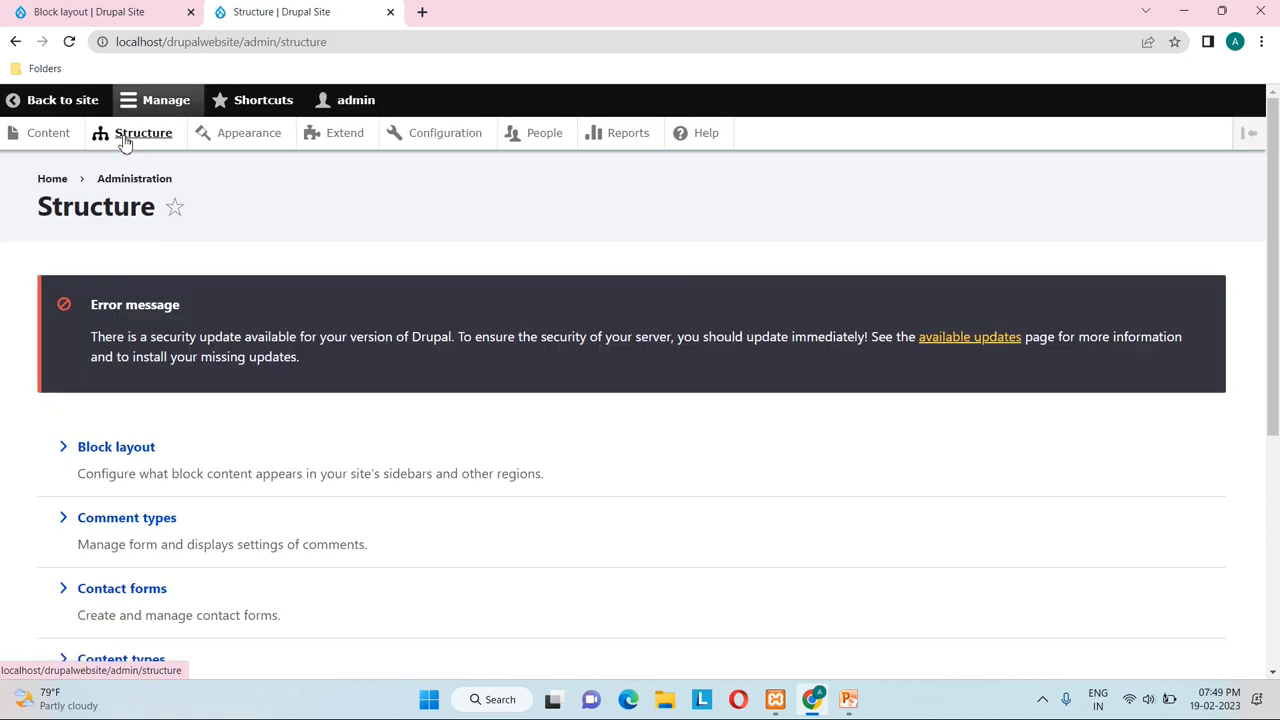
left_click(107, 449)
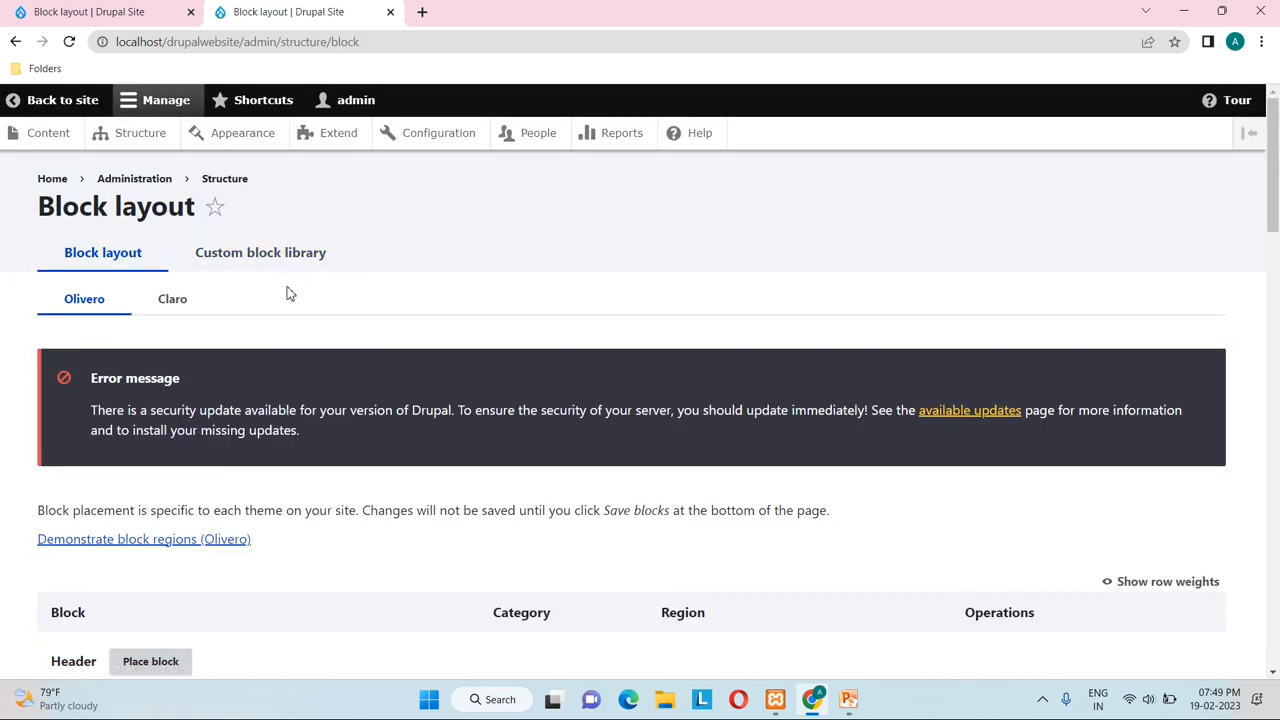
left_click(285, 248)
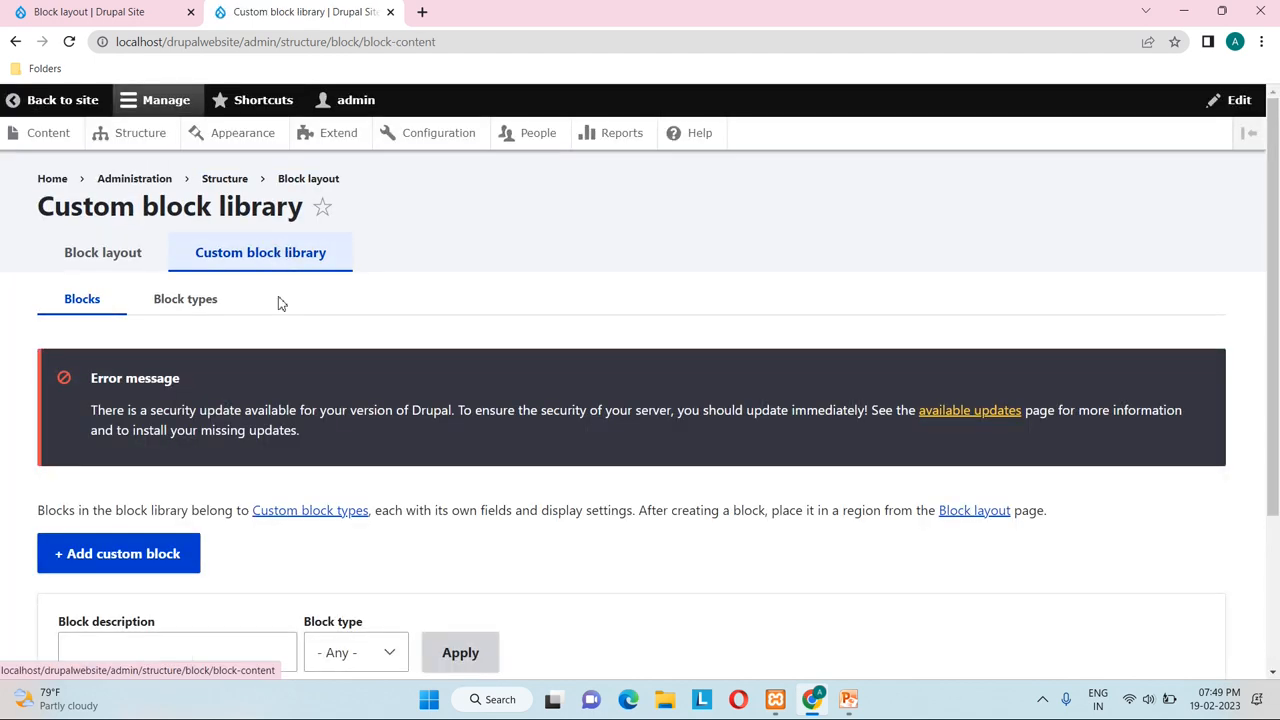
scroll(272, 340, "down", 3)
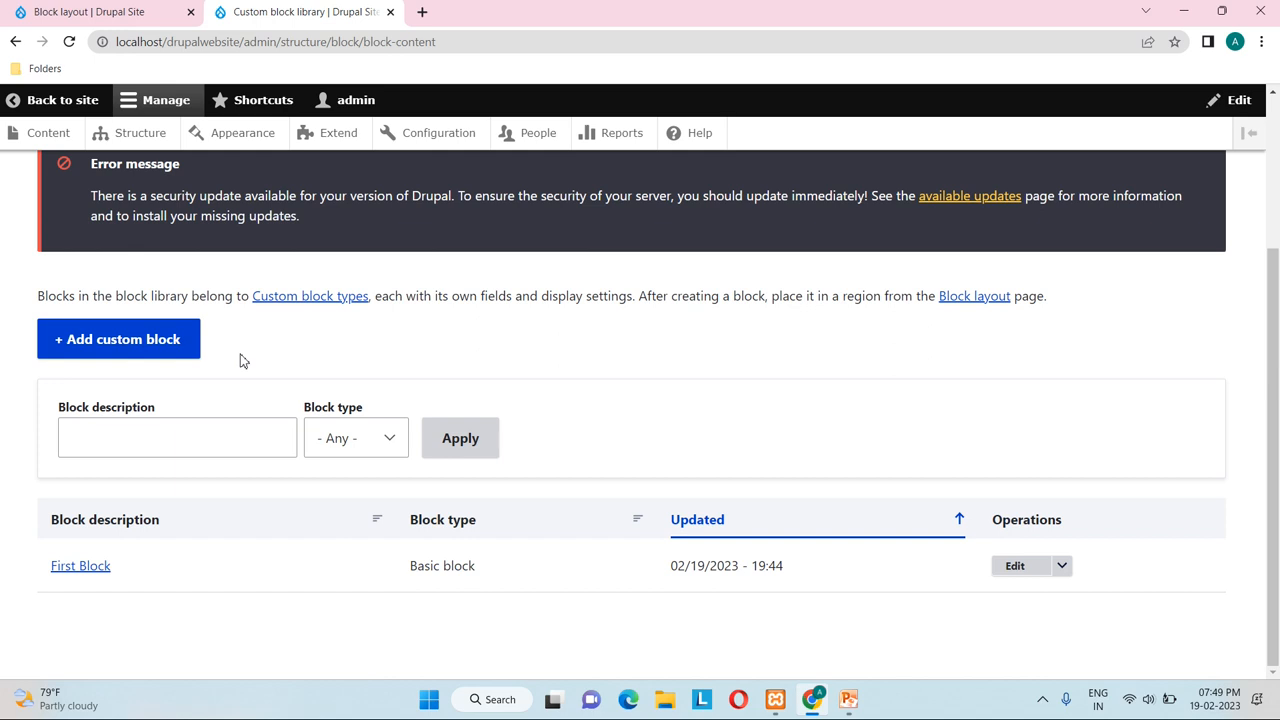
scroll(240, 360, "up", 1)
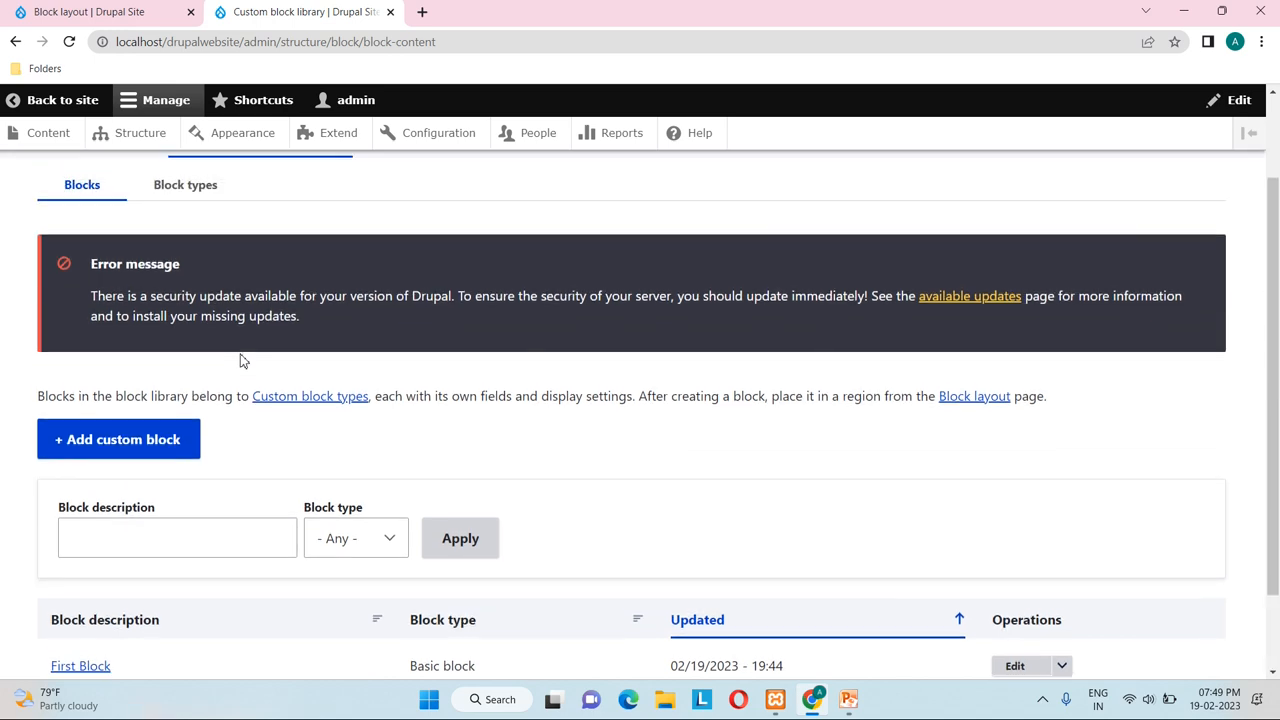
scroll(224, 385, "up", 1)
Step: Open the library's block types and examine the description of the Basic block type
left_click(181, 300)
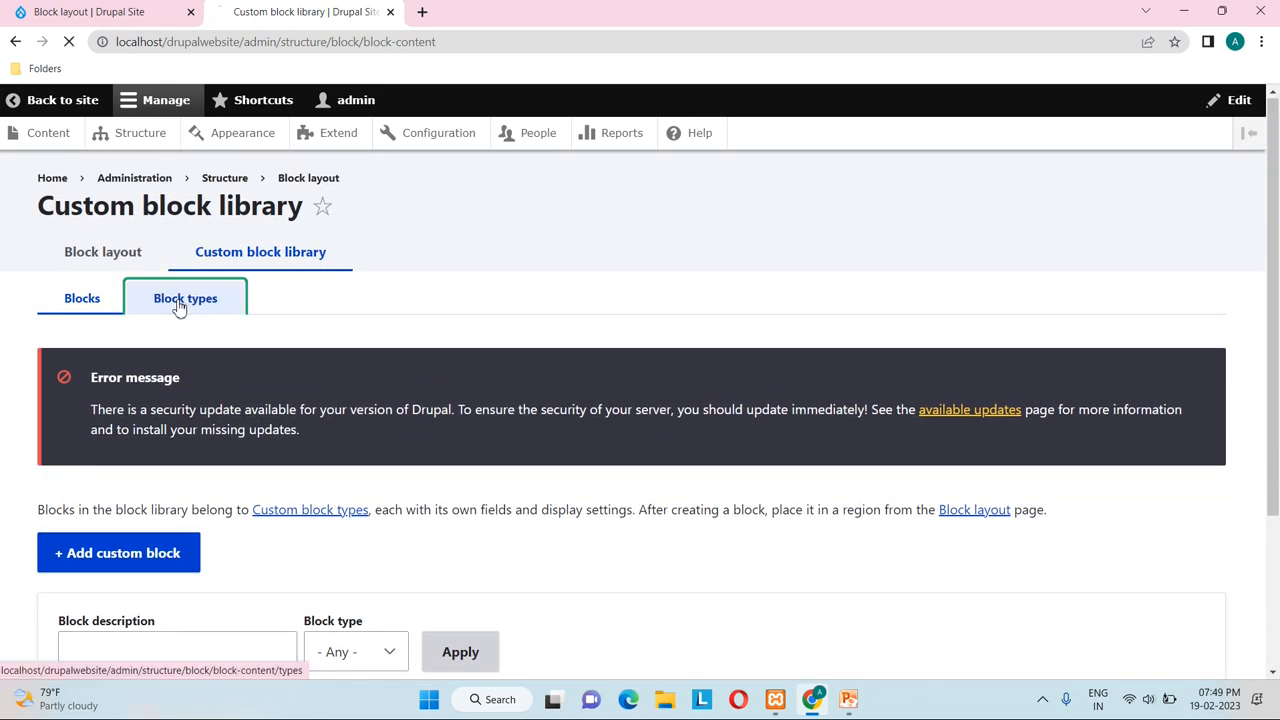
scroll(306, 476, "down", 1)
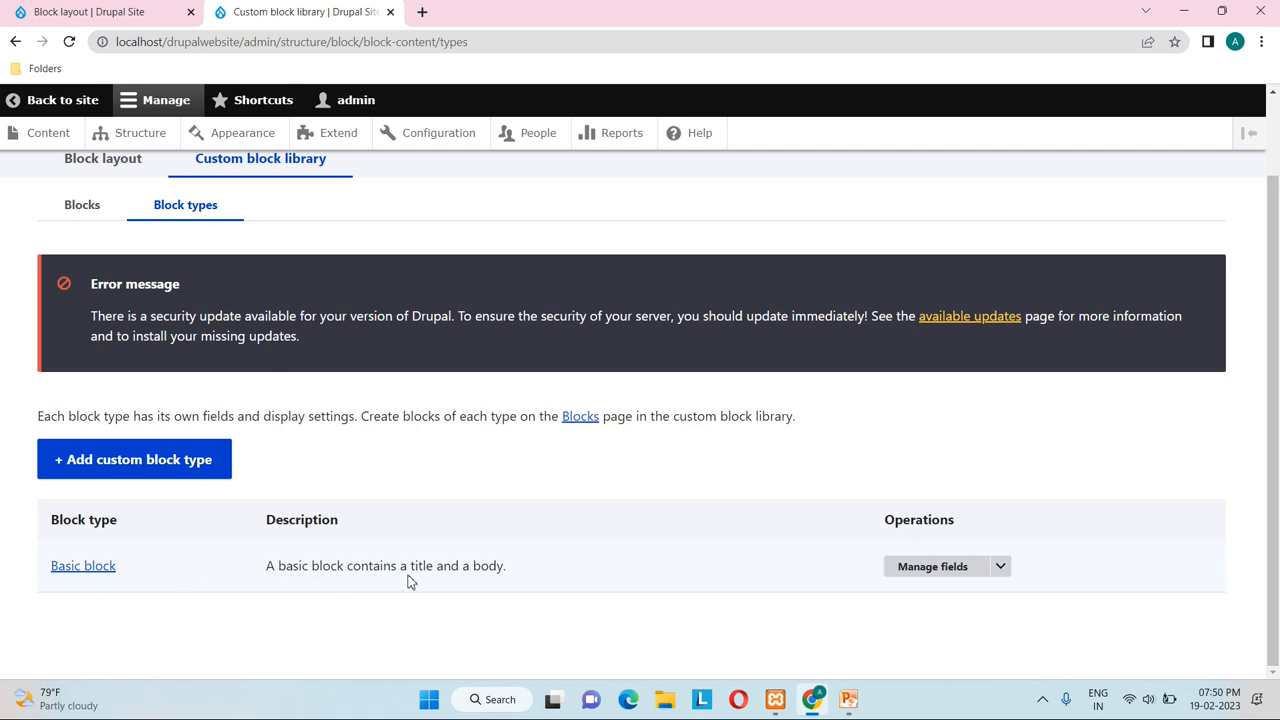
left_click_drag(295, 566, 521, 577)
left_click(544, 578)
left_click_drag(508, 563, 546, 557)
Step: Create a custom block type labelled Custom Block with the description "This is my custom block which includes image field." and save it
left_click(115, 466)
left_click(161, 462)
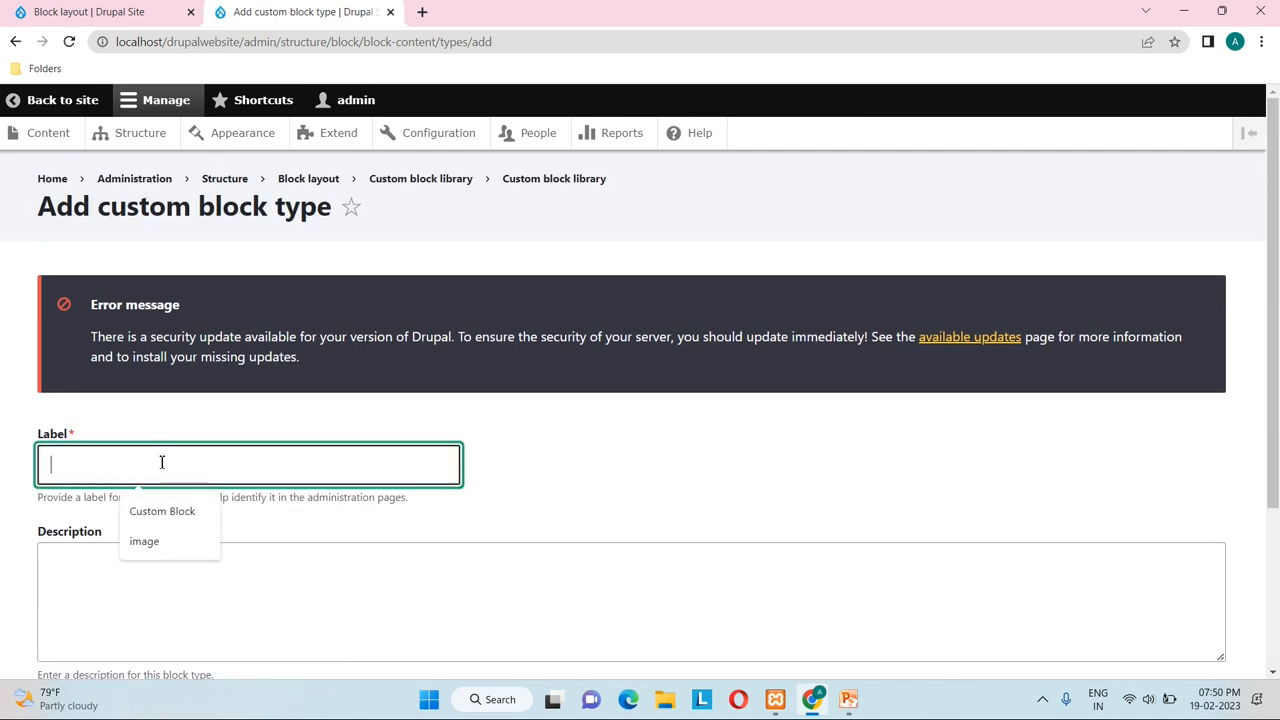
left_click(170, 513)
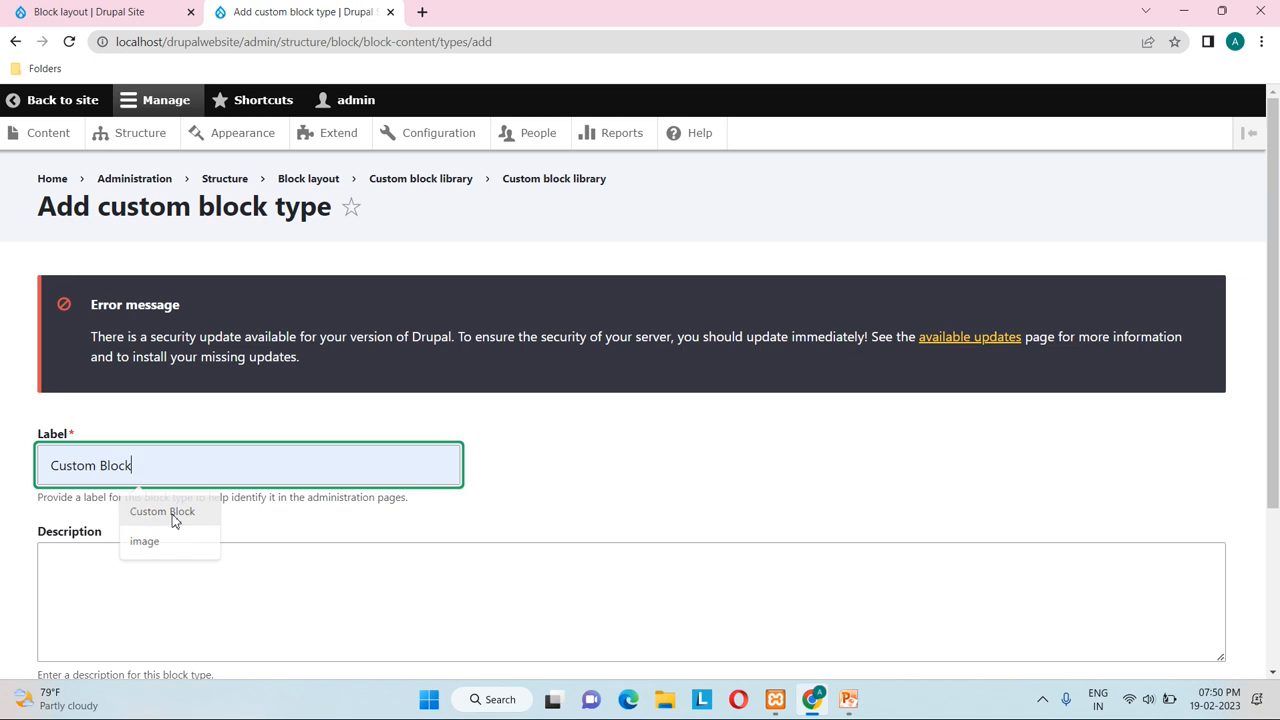
scroll(206, 569, "down", 2)
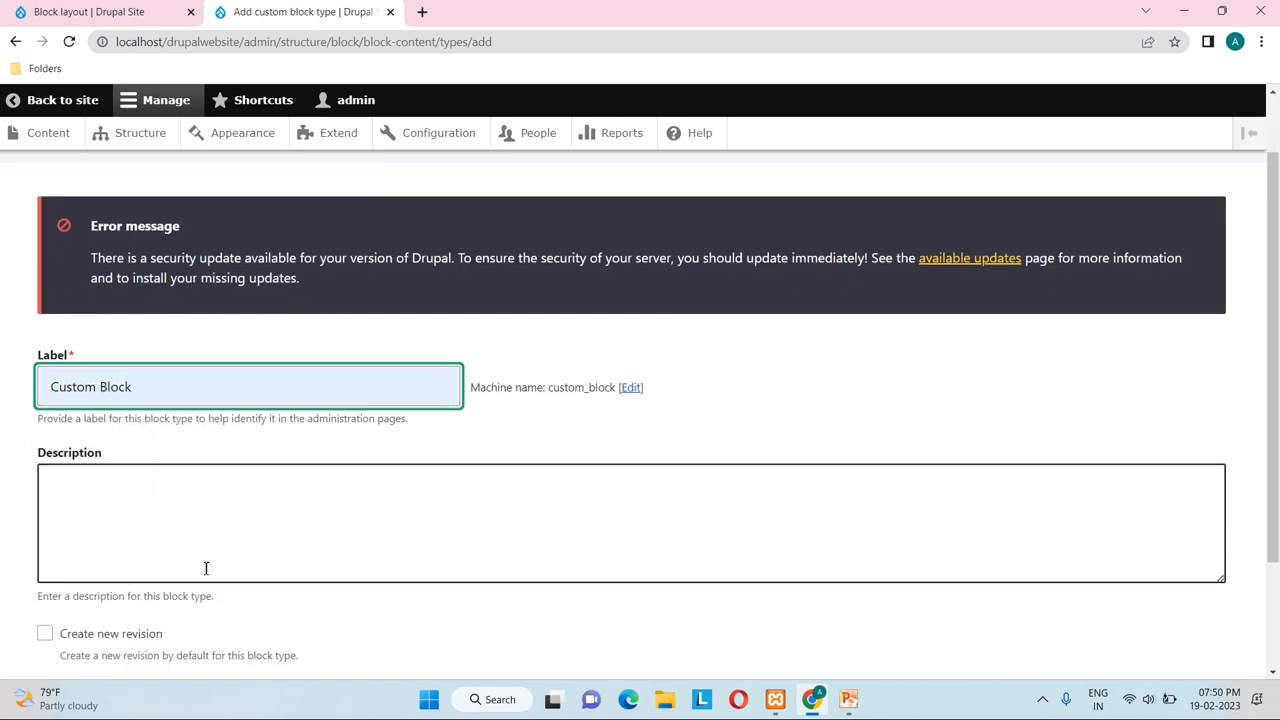
left_click(210, 458)
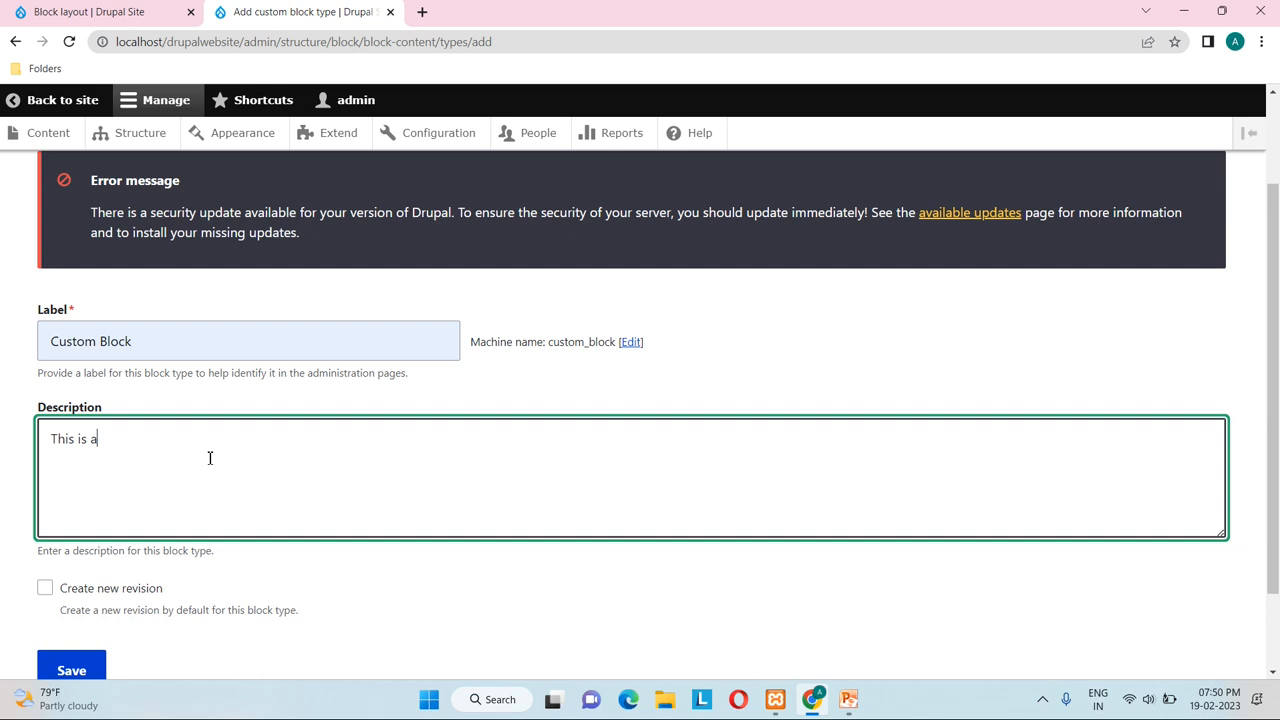
type("my custom block which includes image")
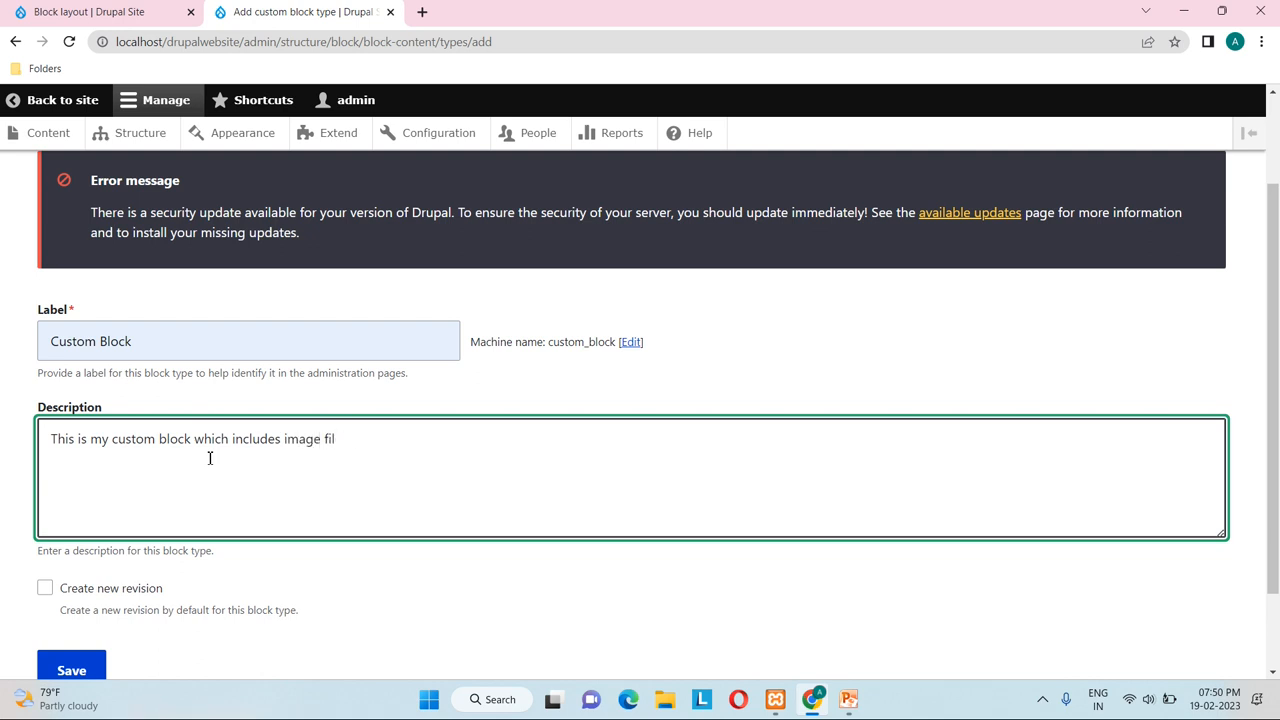
type(" field.")
scroll(210, 458, "down", 1)
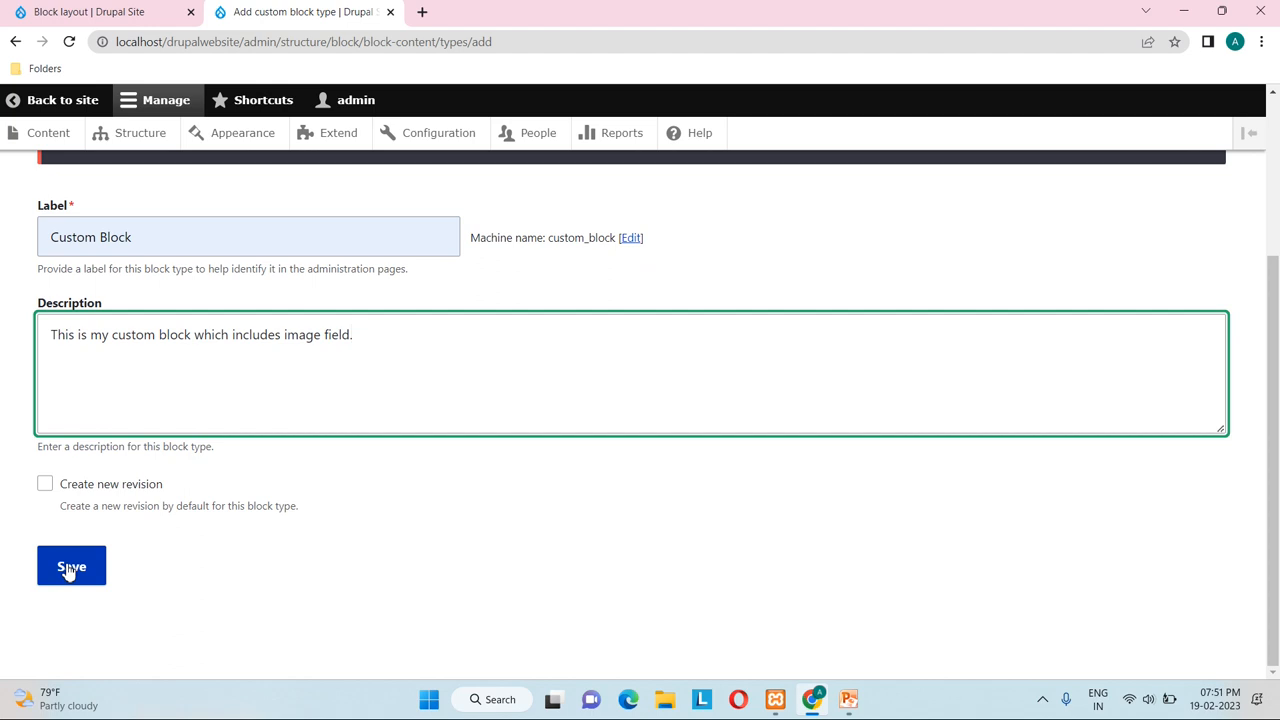
left_click(69, 569)
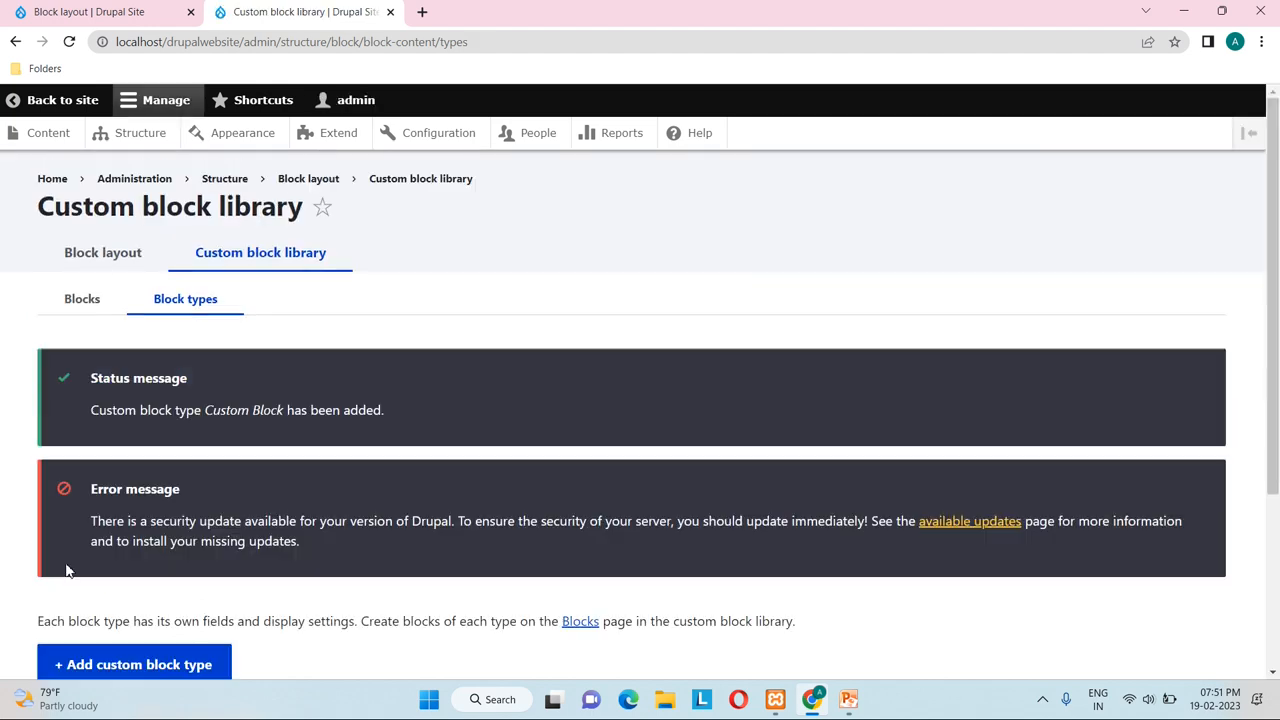
Step: Add a new Image field labelled "image" to the Custom Block type and continue to its storage settings
scroll(297, 571, "down", 3)
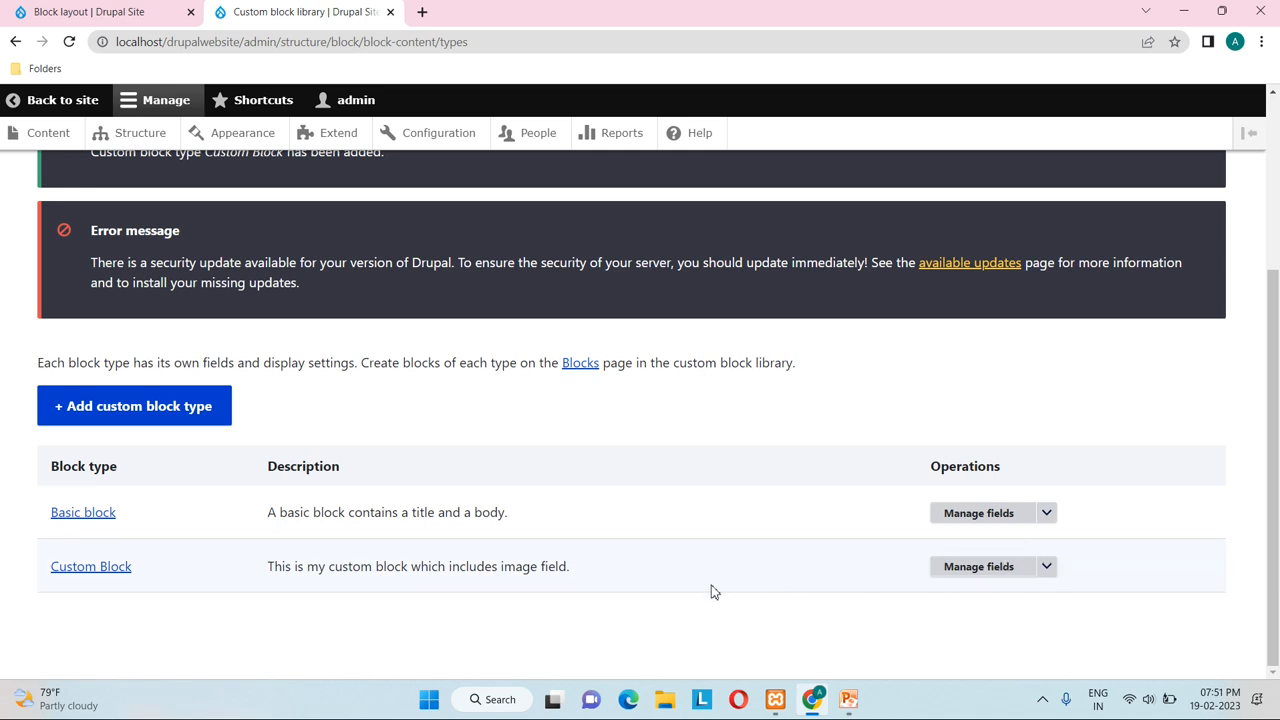
left_click(966, 567)
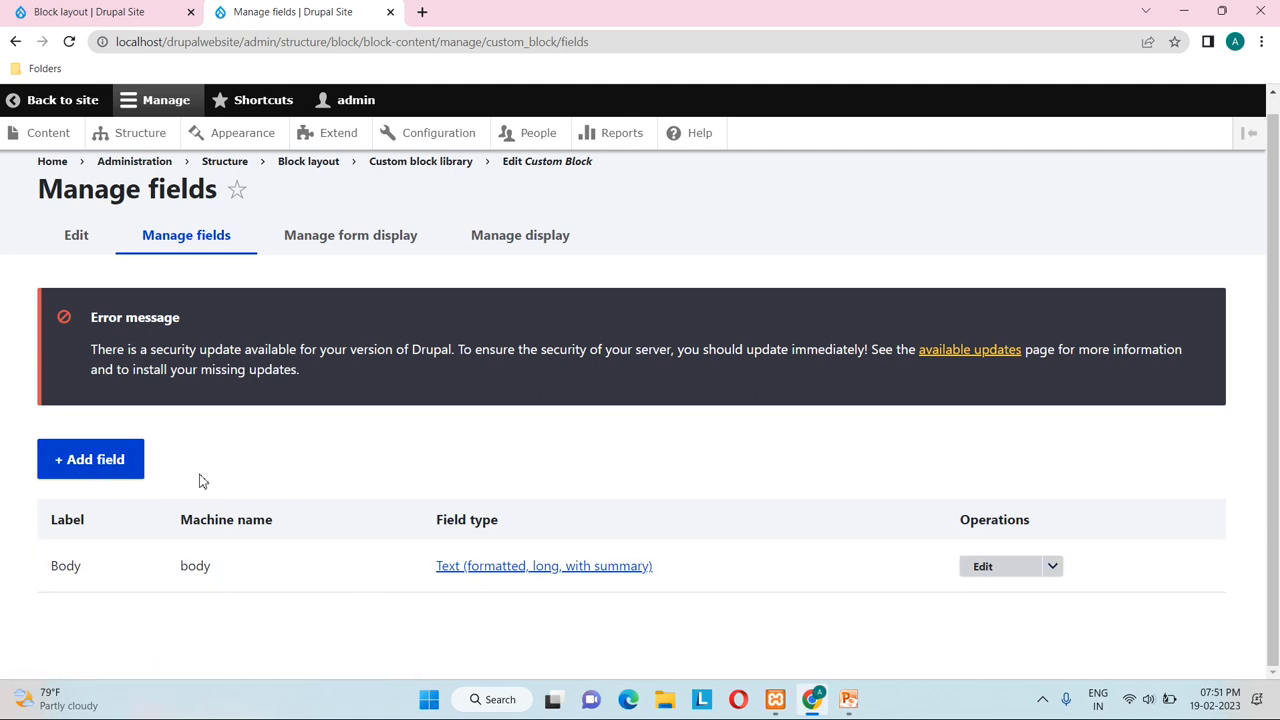
left_click(115, 462)
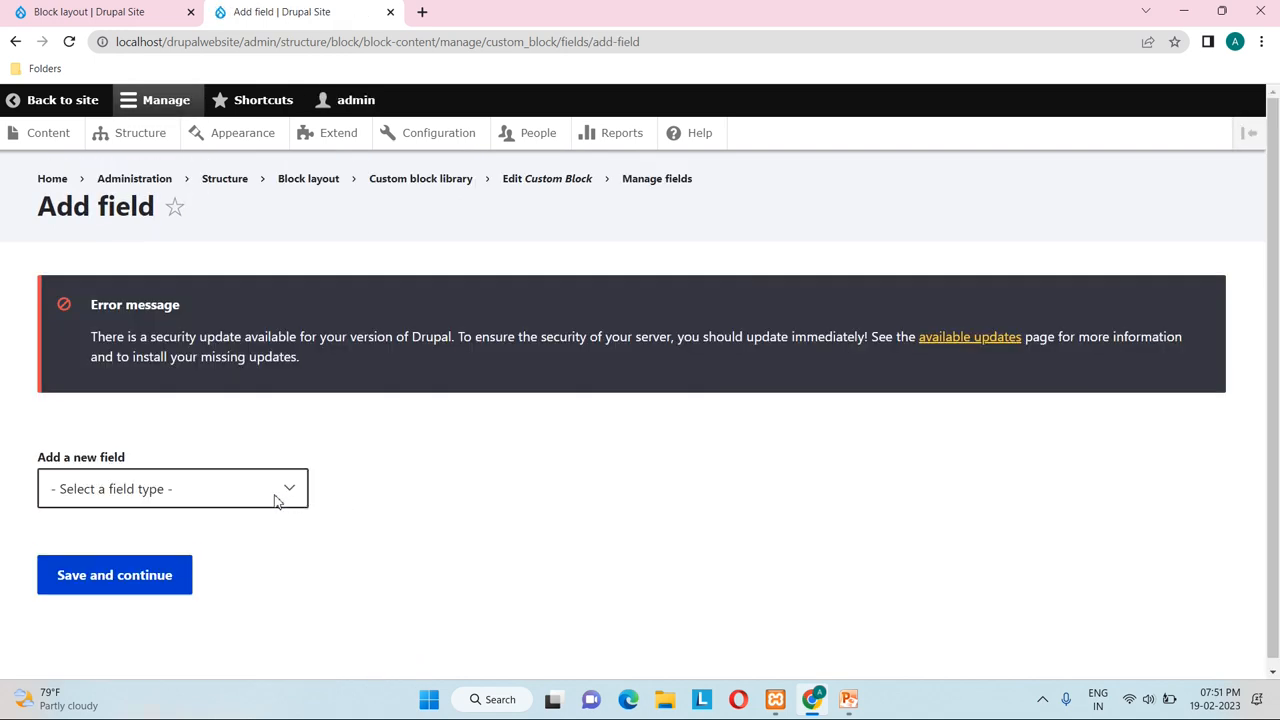
left_click(277, 500)
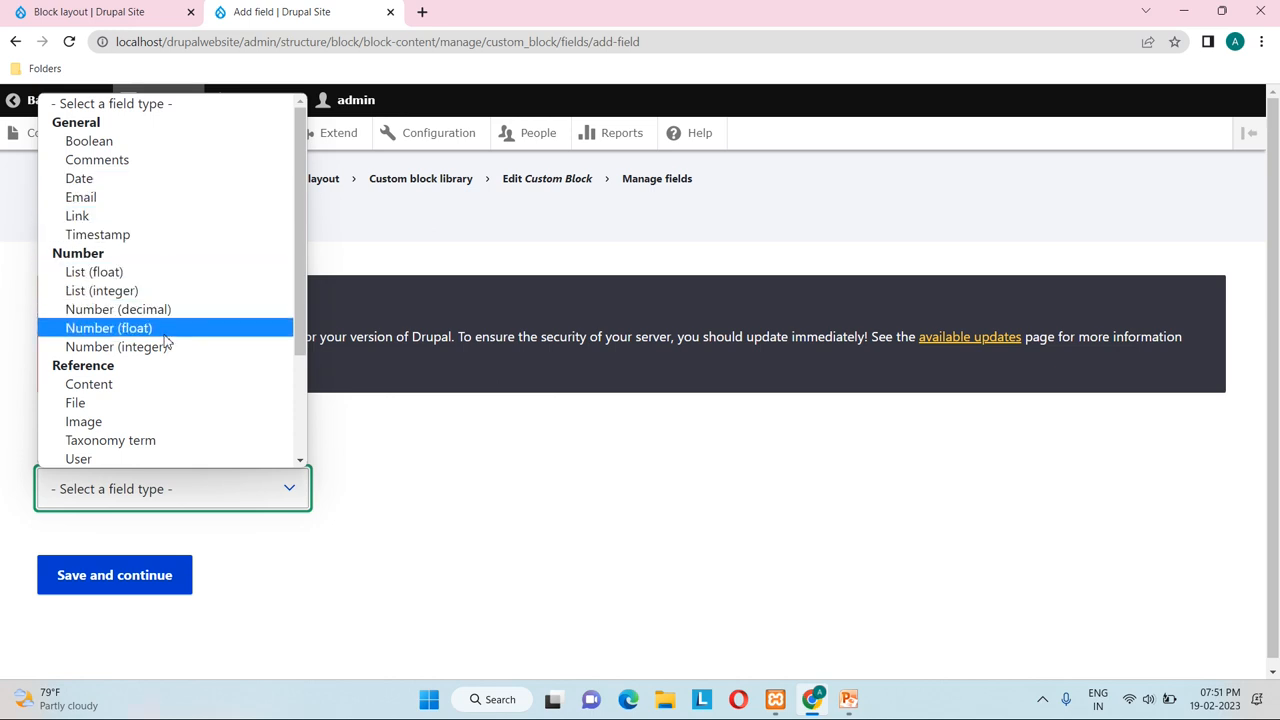
scroll(166, 342, "down", 2)
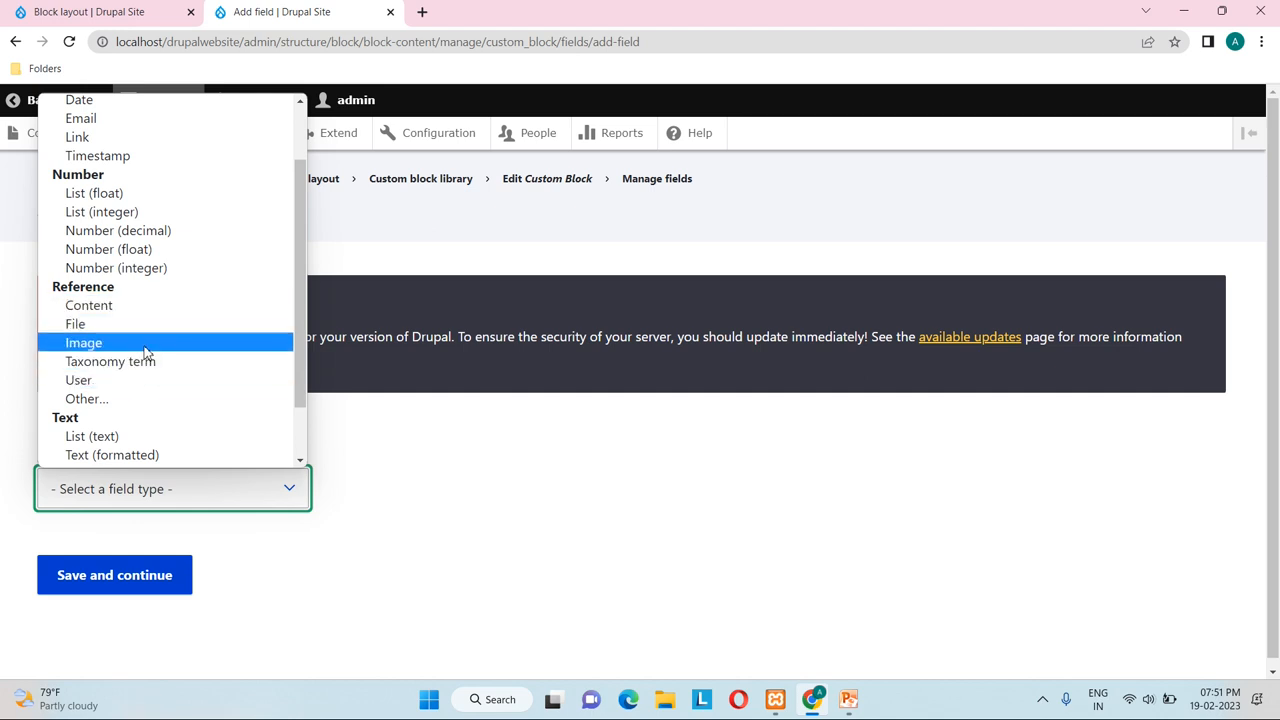
left_click(145, 349)
scroll(117, 522, "down", 1)
left_click(119, 500)
type("image")
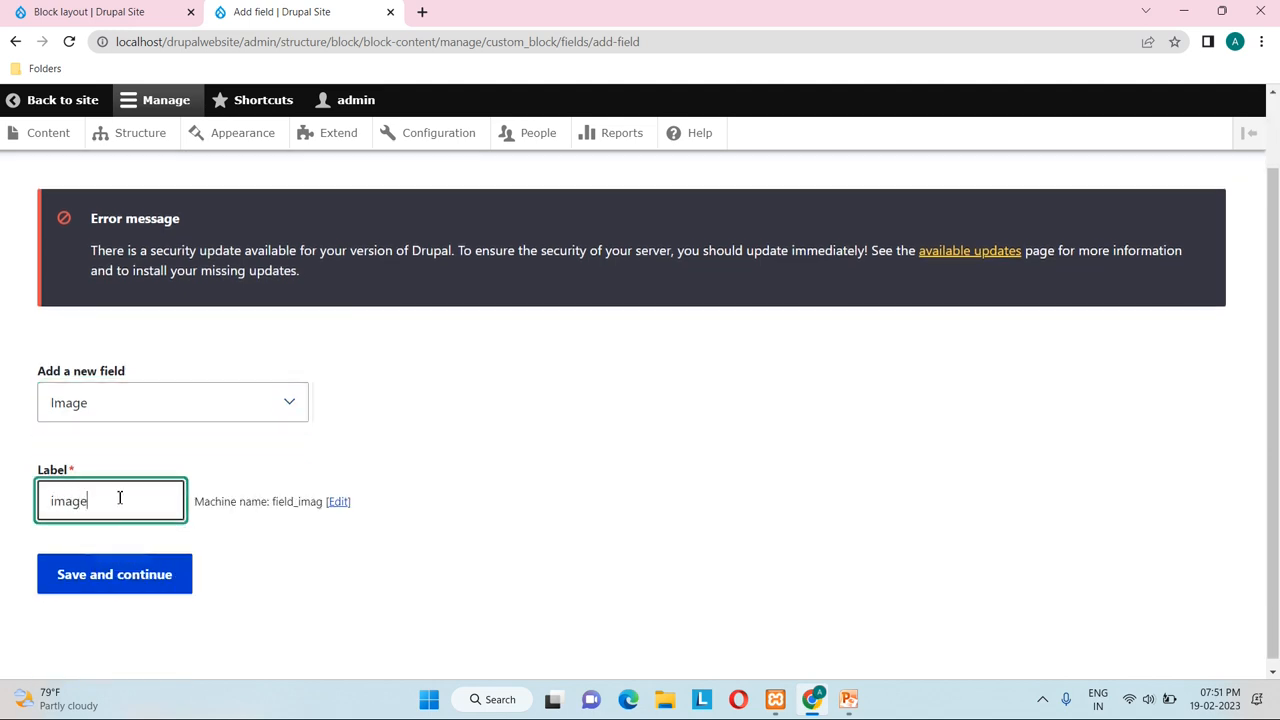
left_click(246, 558)
left_click(95, 578)
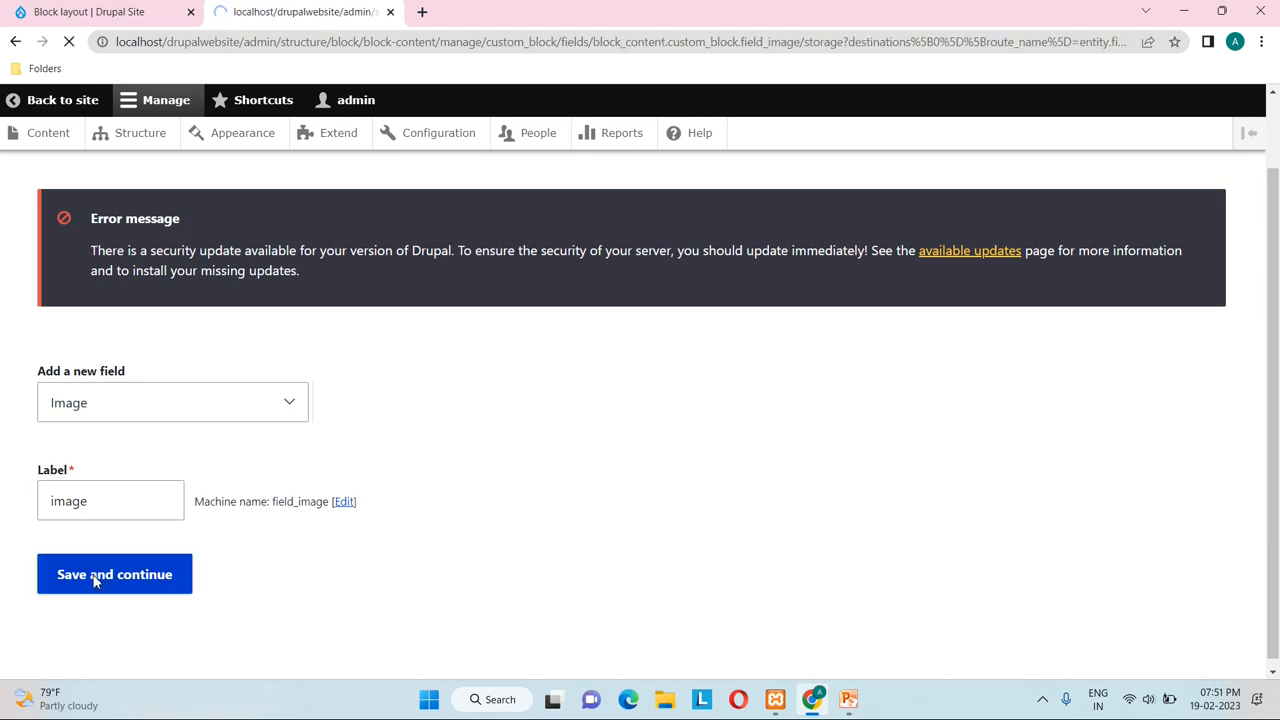
Step: Examine the image field's storage settings, covering upload destination, default image, alternative text, title and allowed number of values
scroll(283, 535, "down", 3)
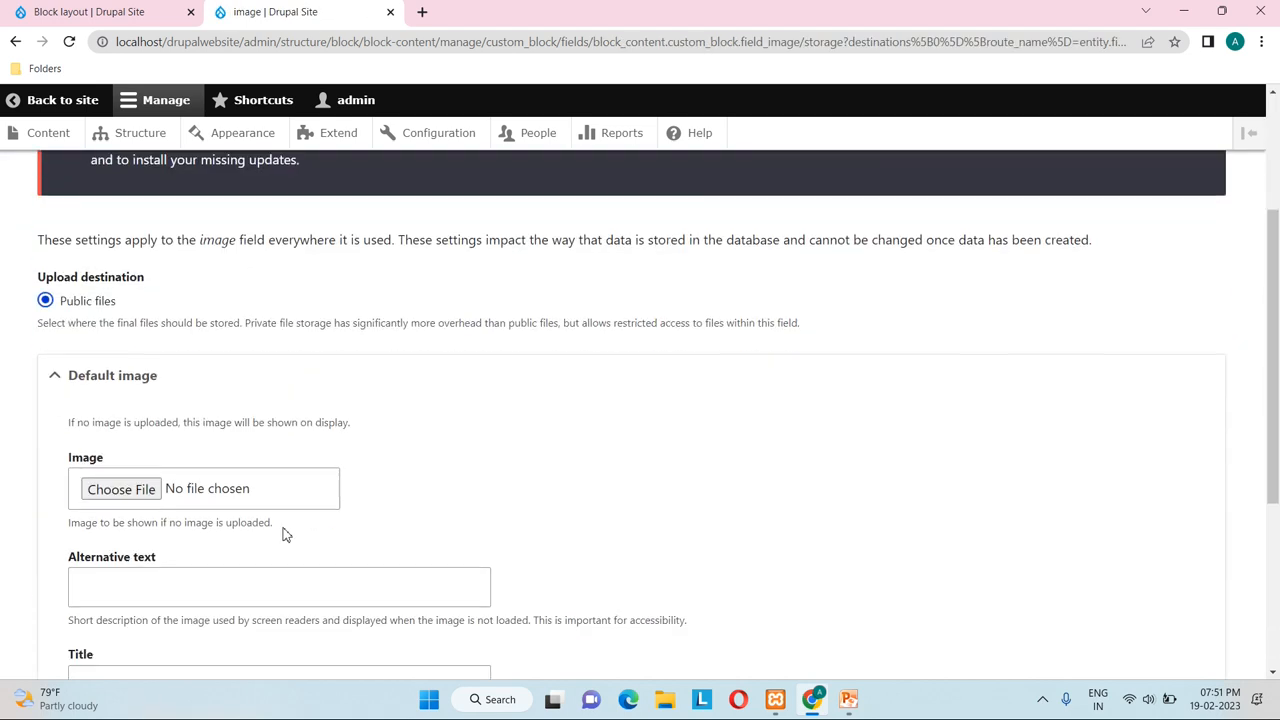
scroll(408, 447, "down", 1)
scroll(408, 447, "up", 1)
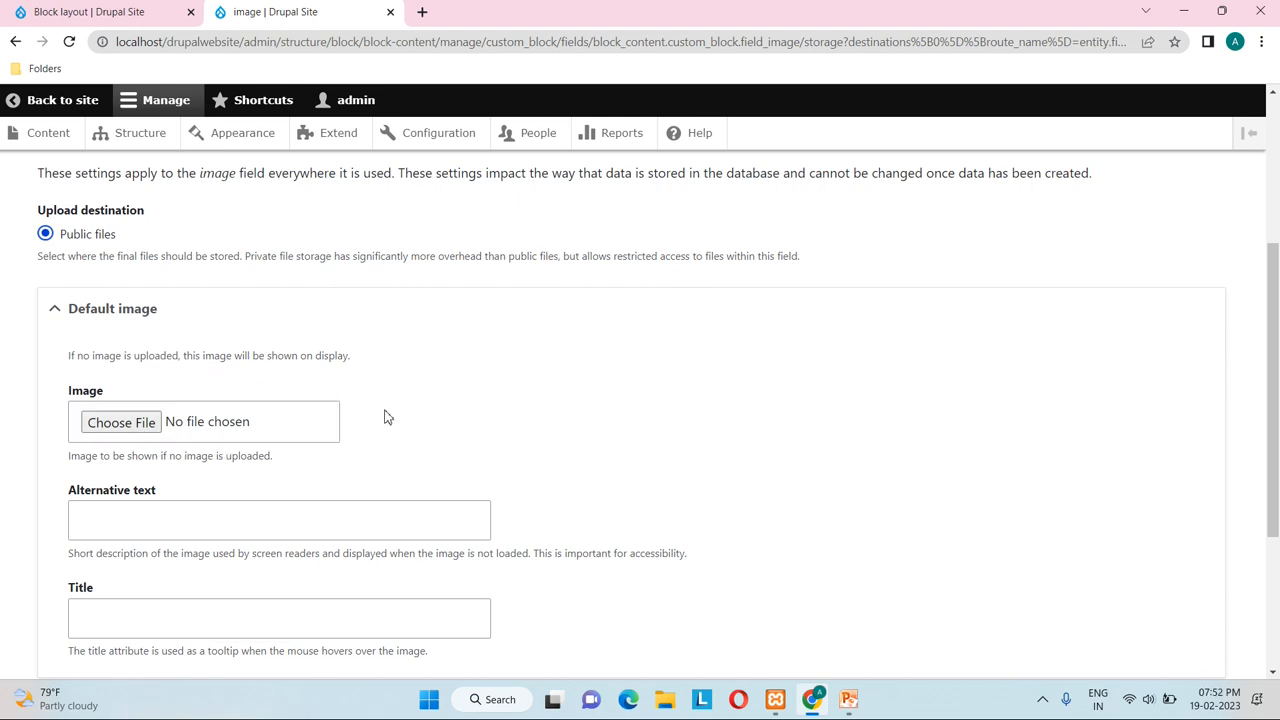
scroll(386, 417, "down", 1)
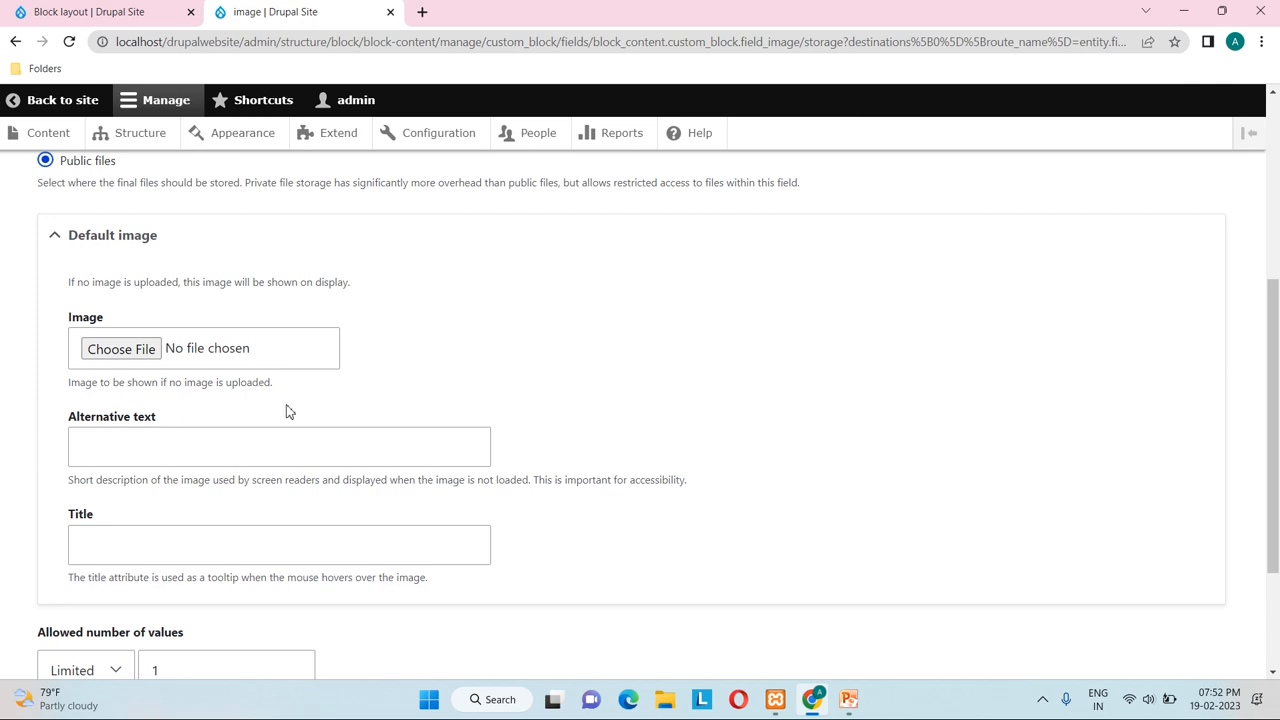
scroll(287, 408, "down", 2)
left_click(215, 302)
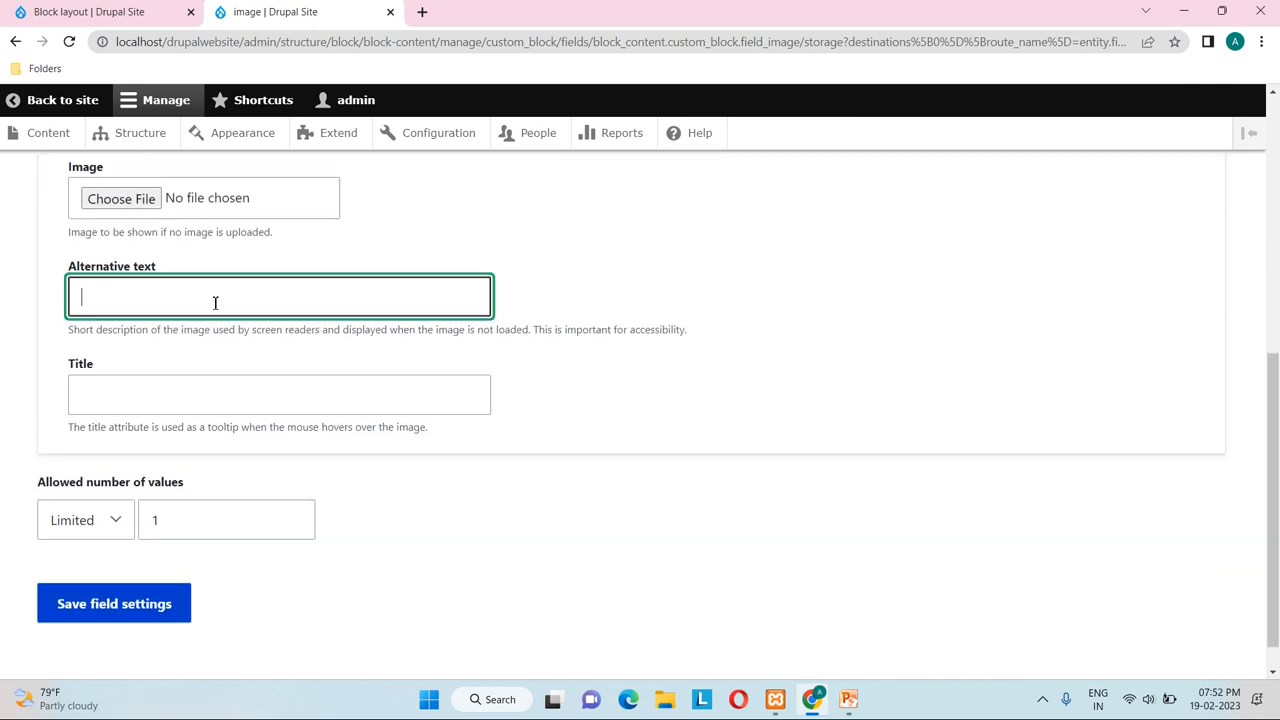
left_click(169, 391)
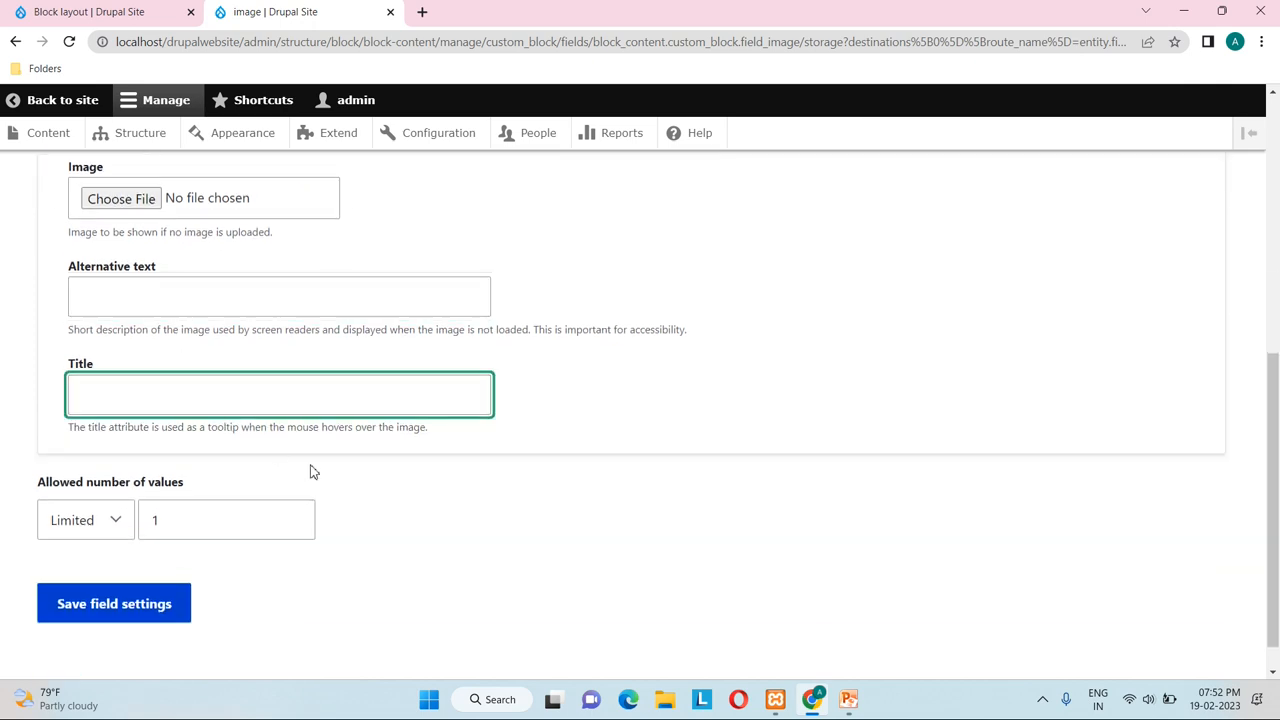
scroll(310, 472, "down", 1)
left_click(549, 340)
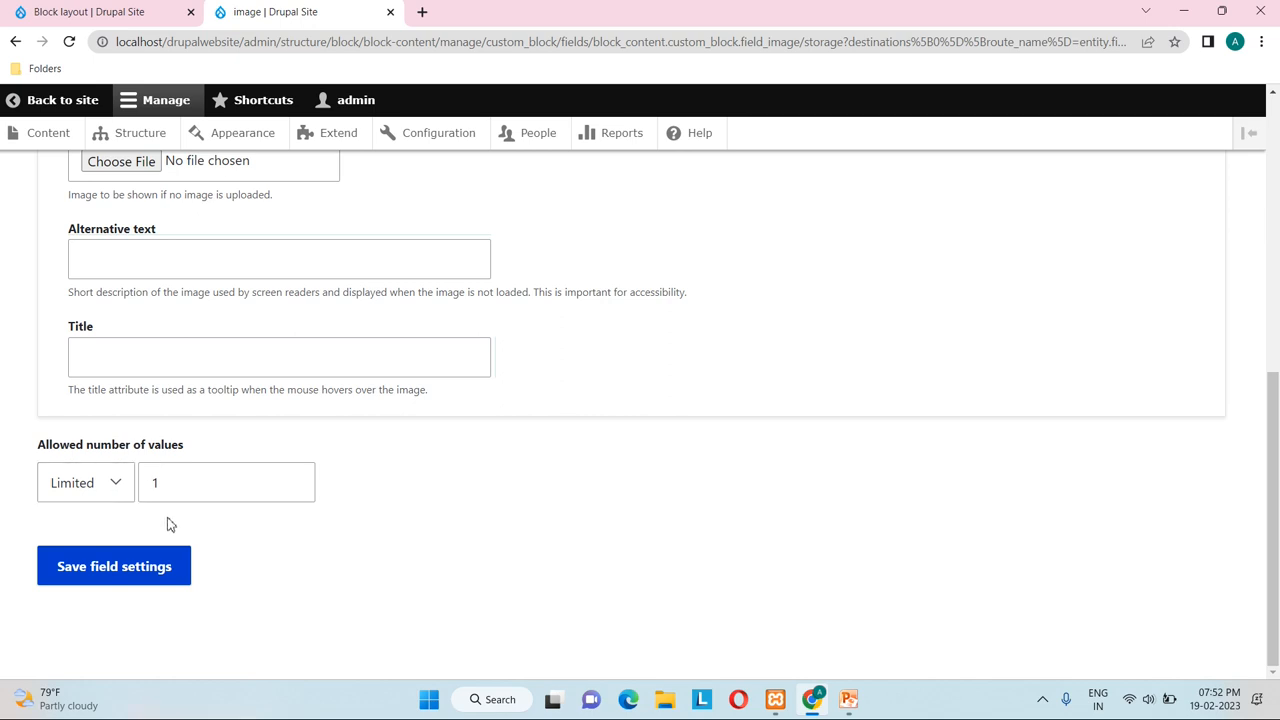
scroll(186, 520, "up", 1)
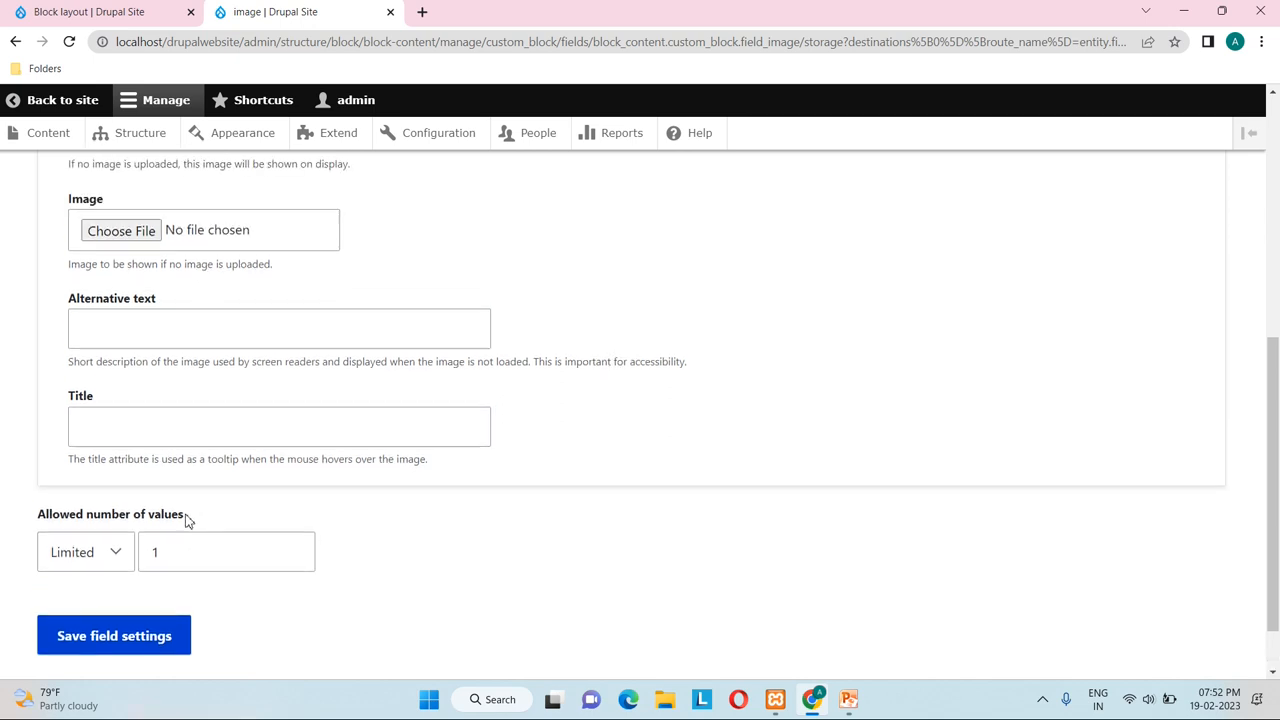
scroll(363, 597, "up", 3)
scroll(363, 597, "down", 3)
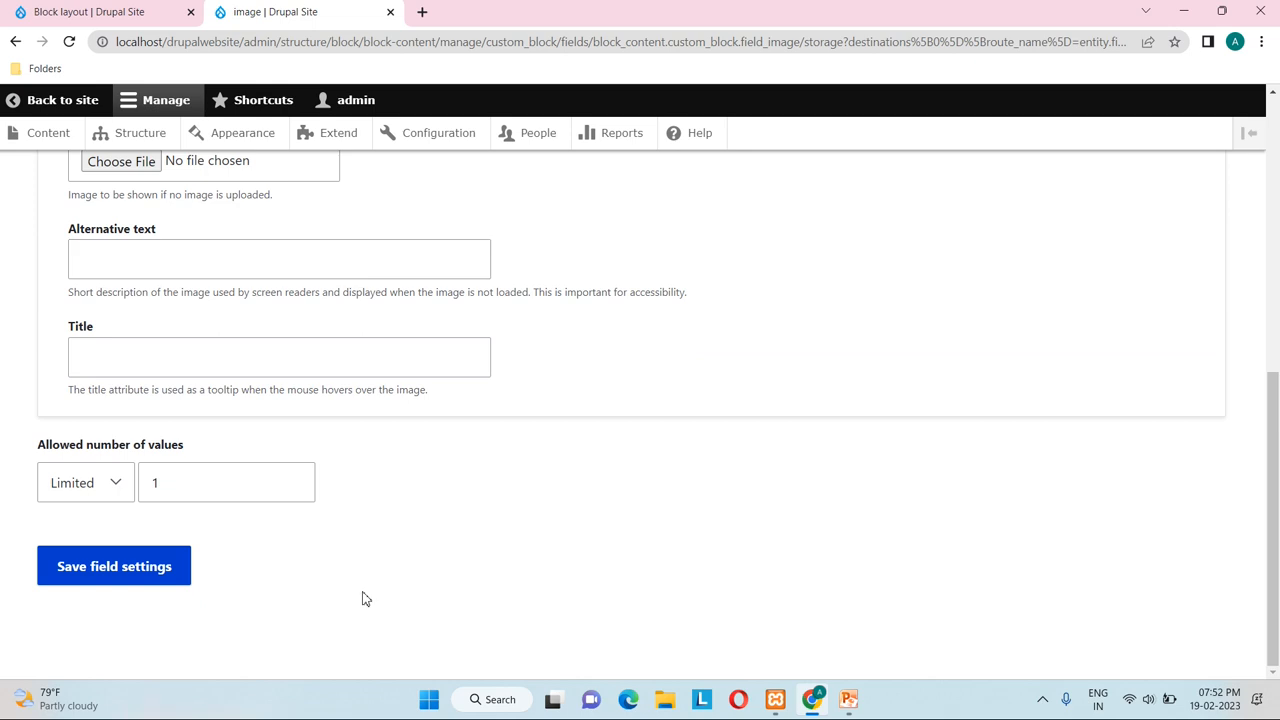
Step: Set the allowed number of values to Limited with 1 and save the image field's storage settings
left_click(115, 493)
left_click(105, 530)
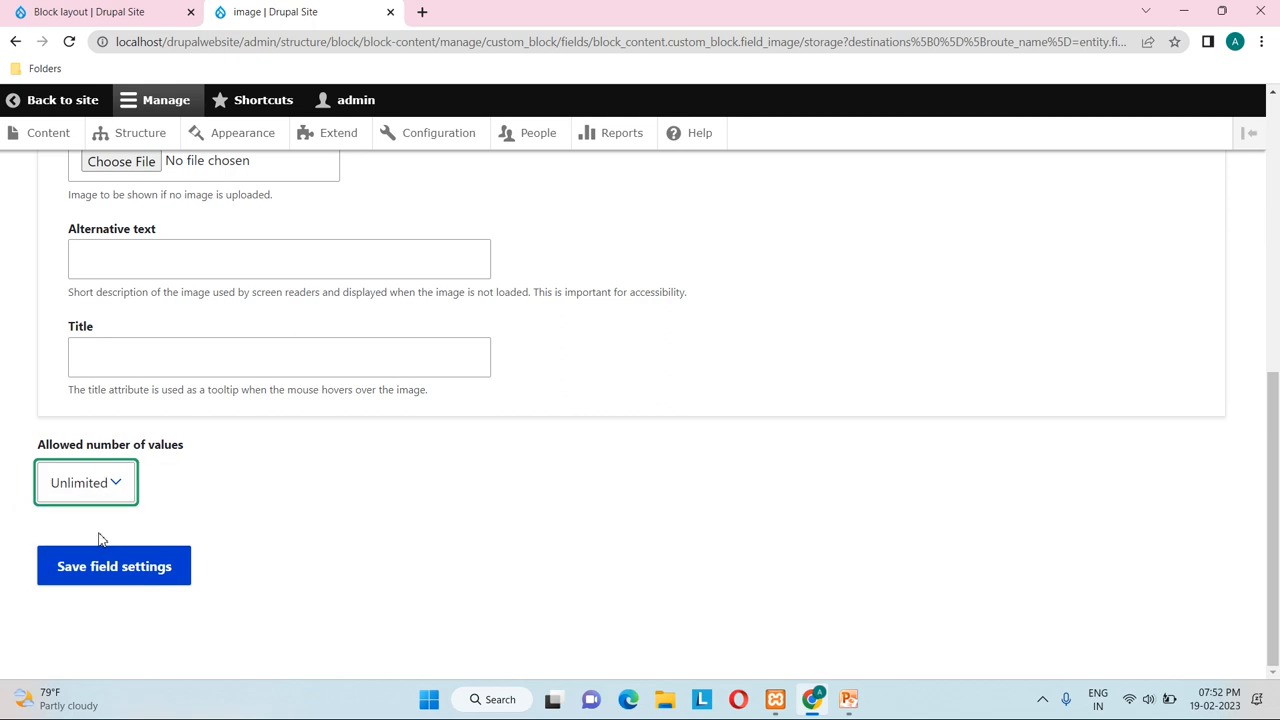
left_click(130, 487)
left_click(110, 513)
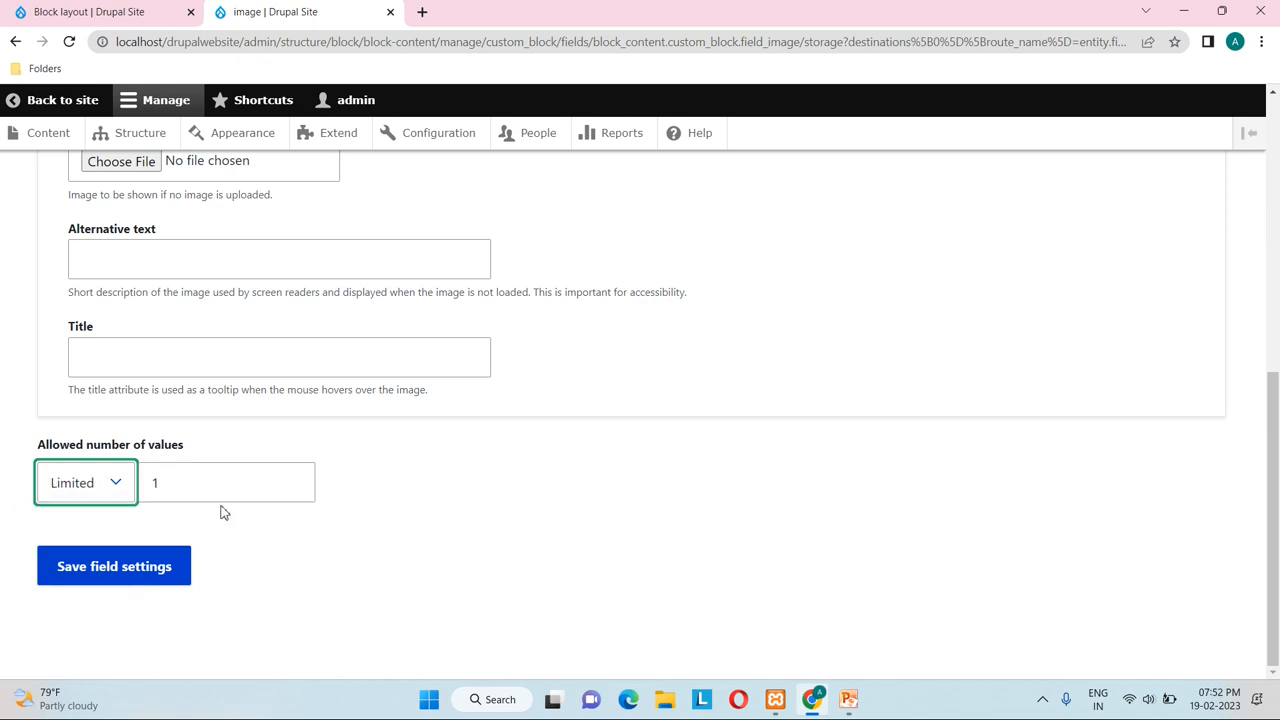
double_click(295, 478)
double_click(296, 489)
left_click(296, 489)
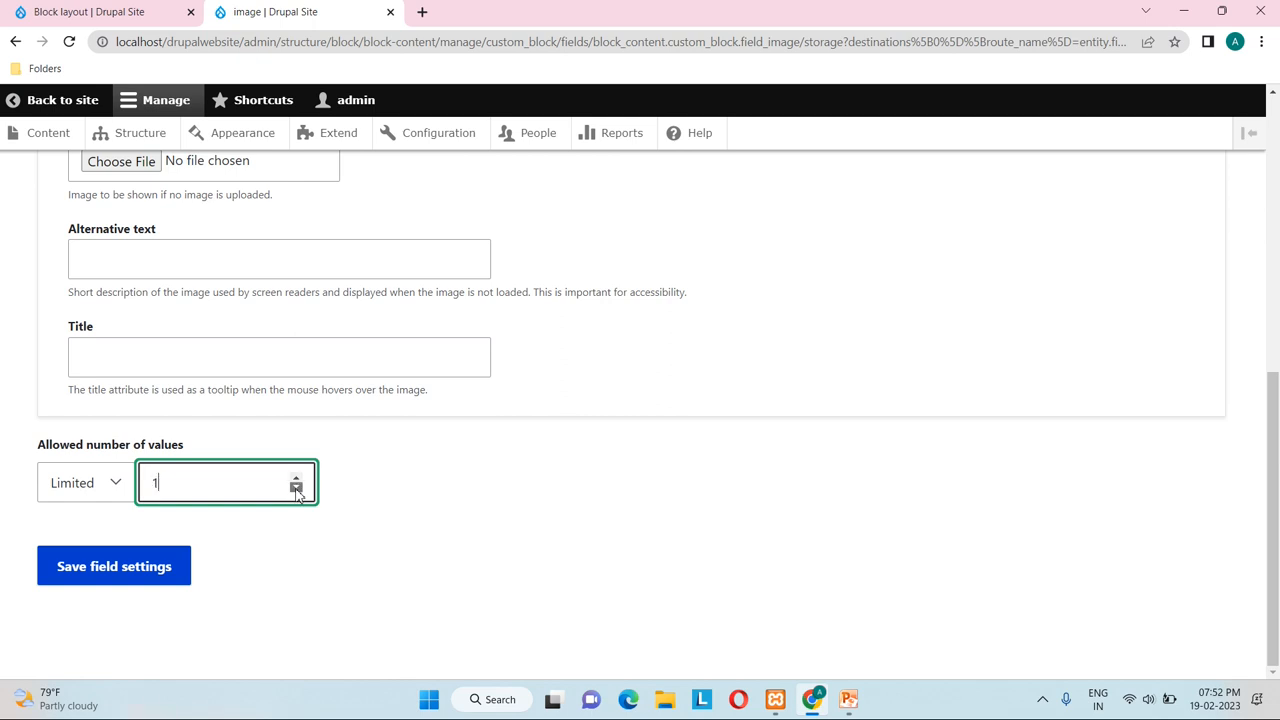
left_click(110, 568)
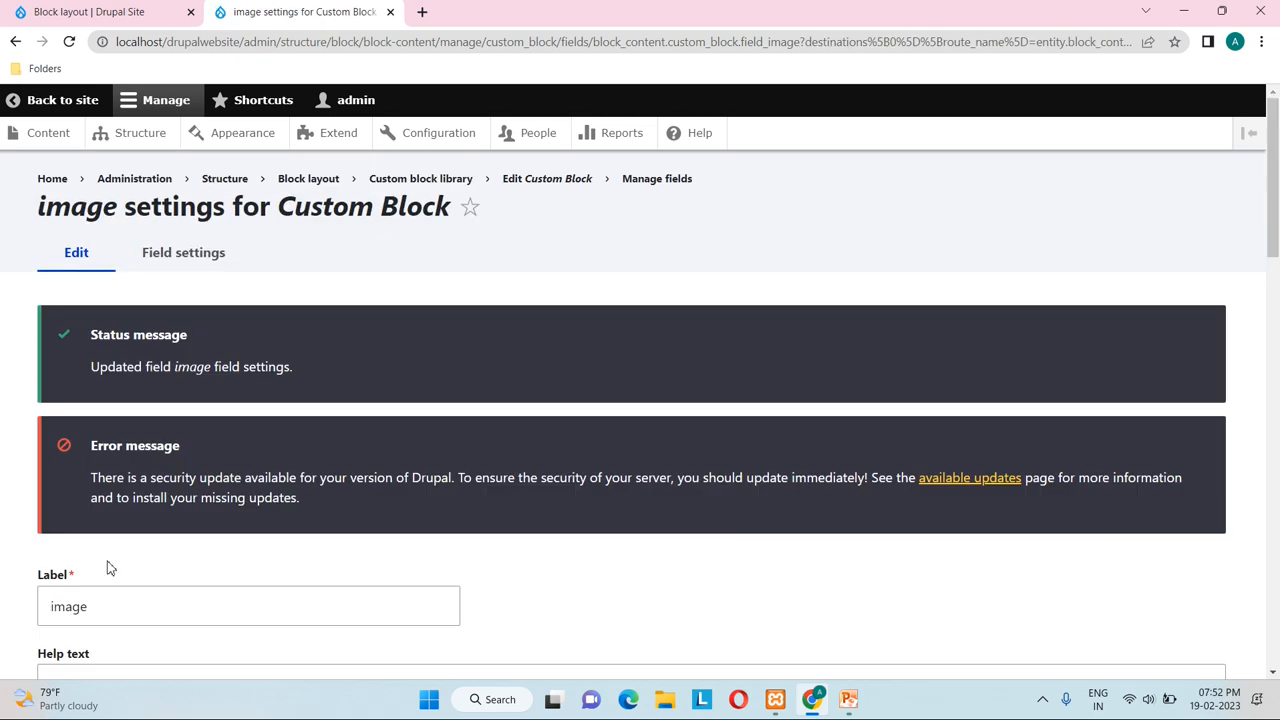
Step: Mark the image field of Custom Block as a required field, leaving its label and empty help text as they are
scroll(110, 568, "down", 4)
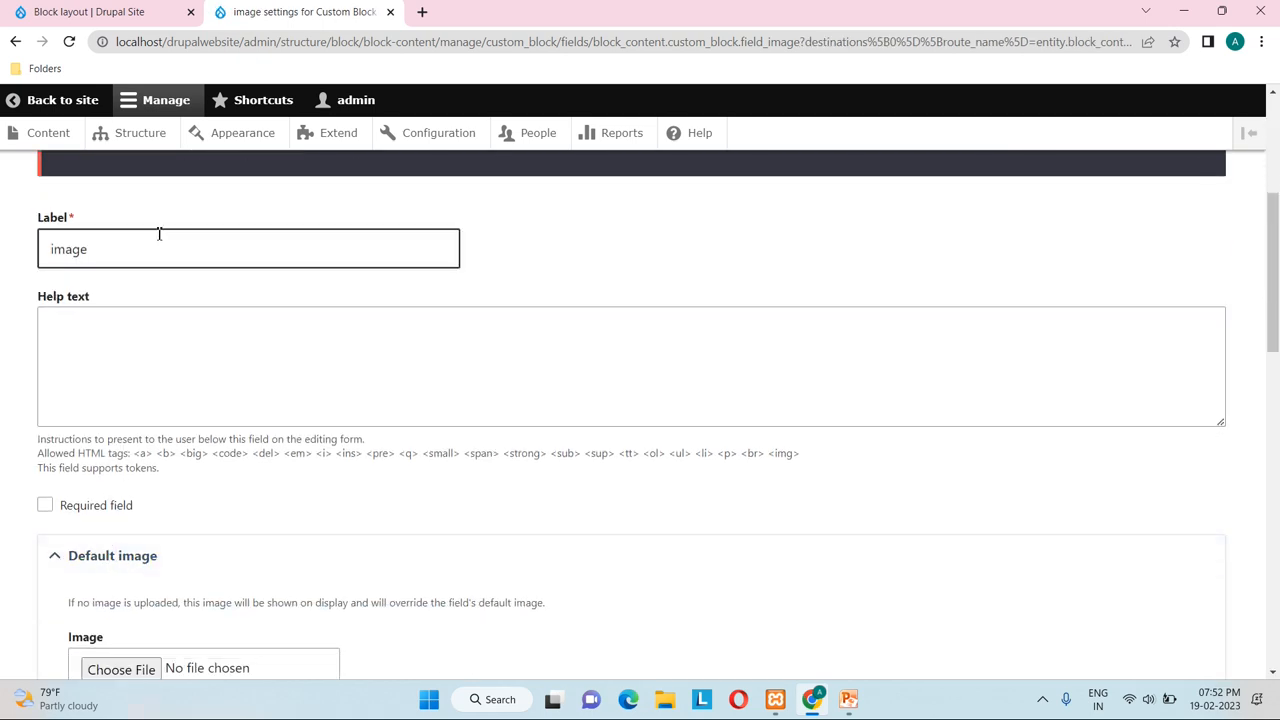
left_click(154, 250)
left_click(137, 337)
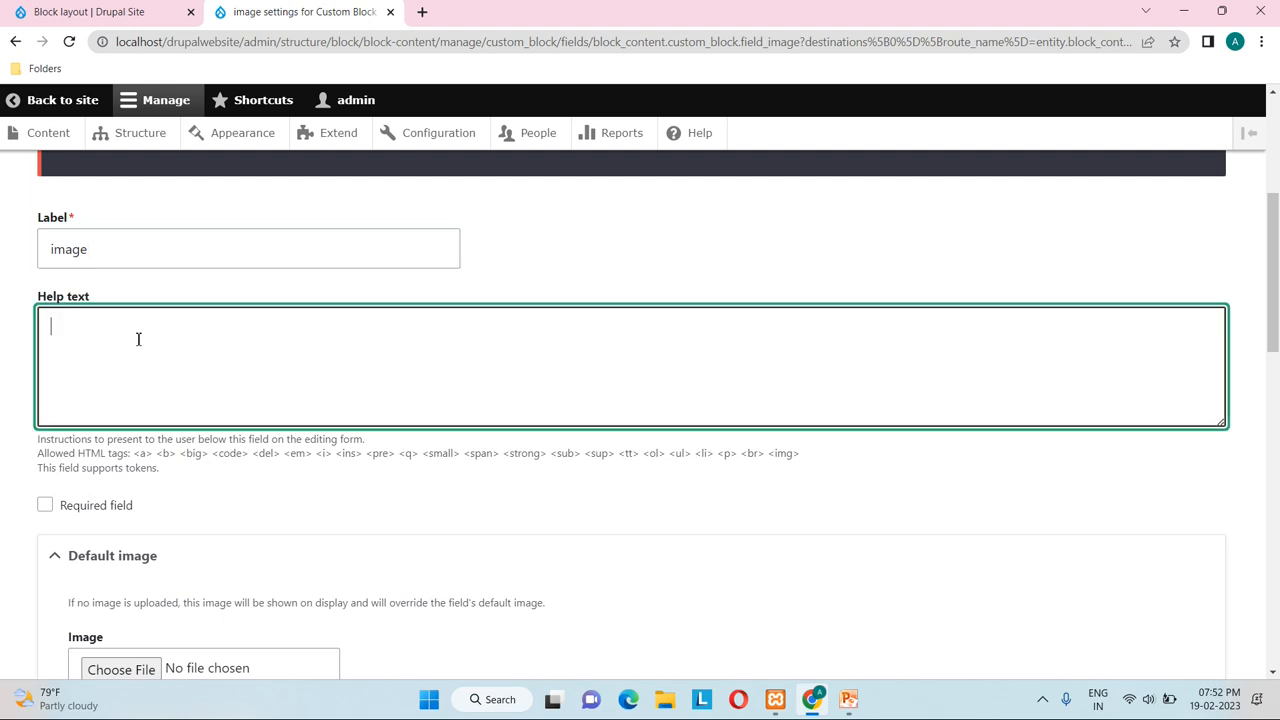
scroll(137, 337, "down", 2)
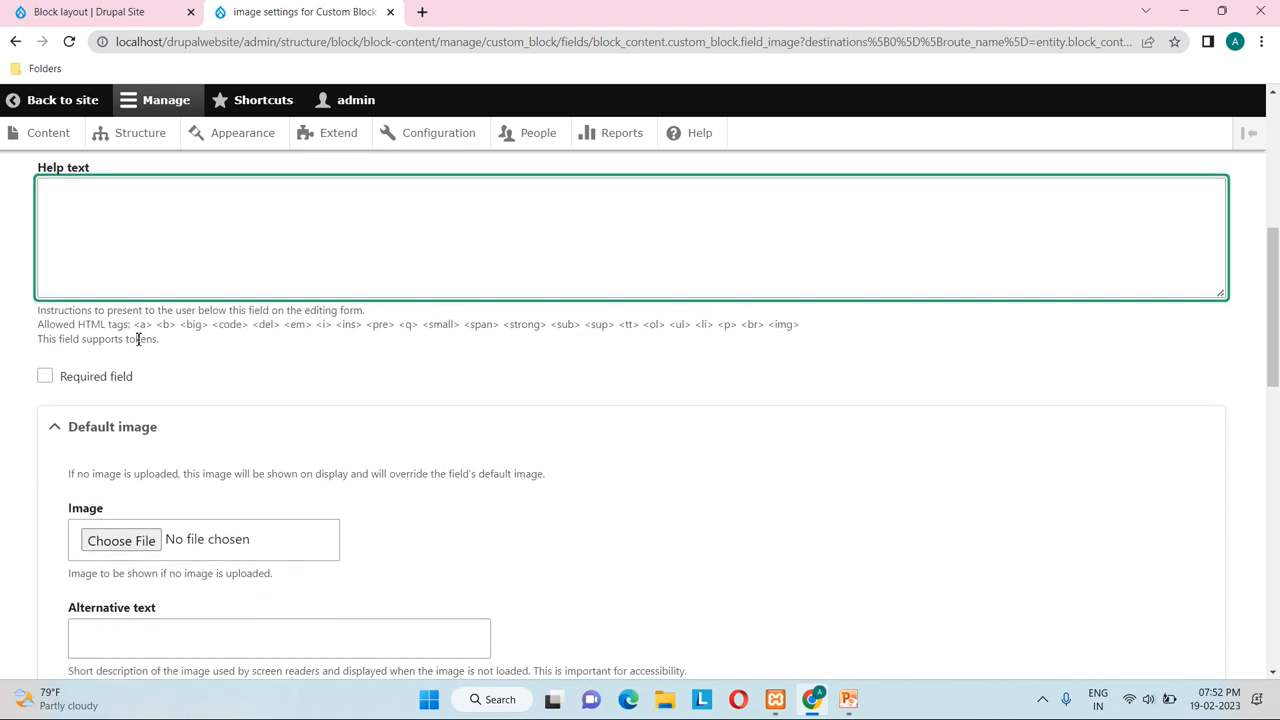
left_click(45, 377)
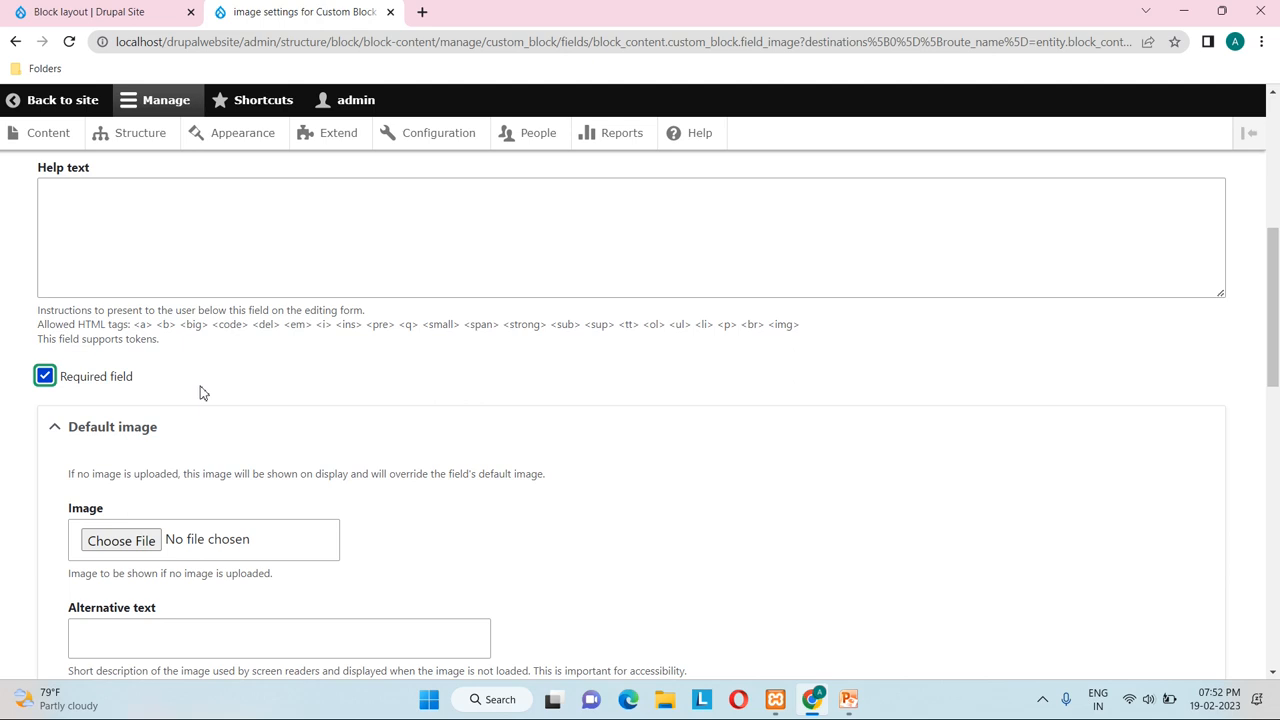
Step: Examine the image field's default image options, allowed file extensions and file directory
scroll(200, 392, "down", 3)
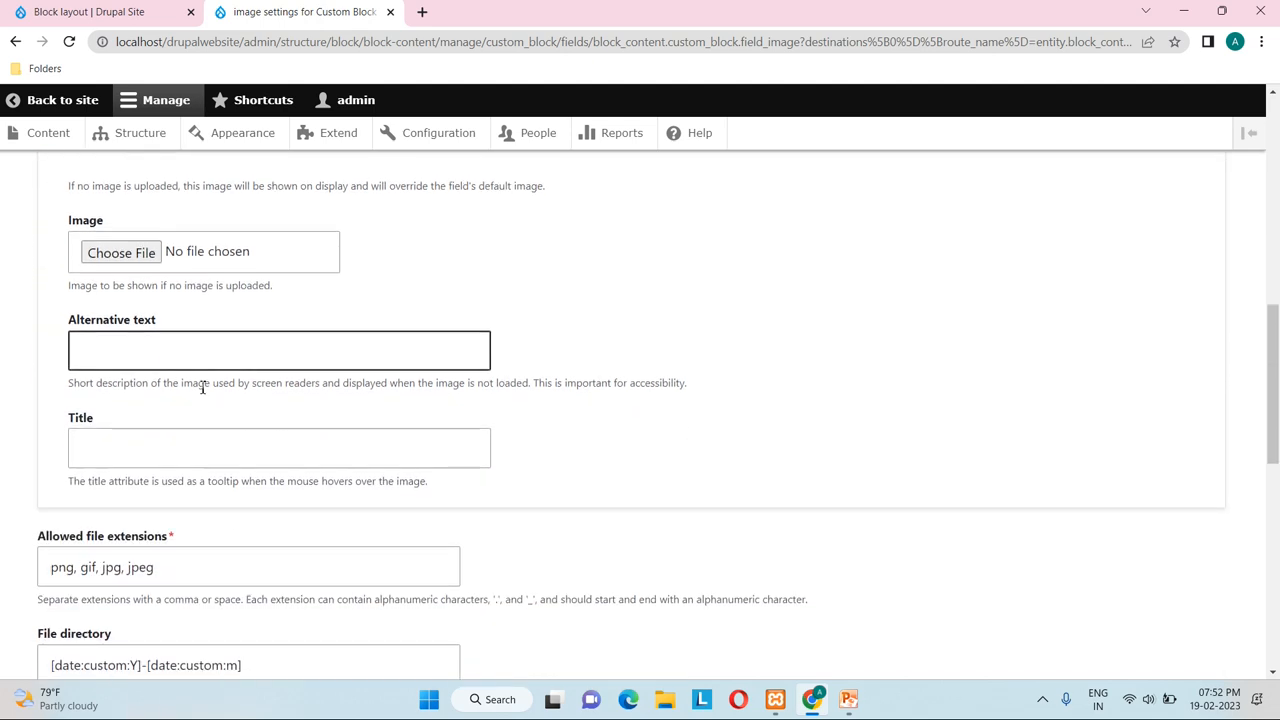
scroll(202, 388, "down", 2)
scroll(202, 388, "up", 1)
left_click(48, 455)
left_click(71, 472)
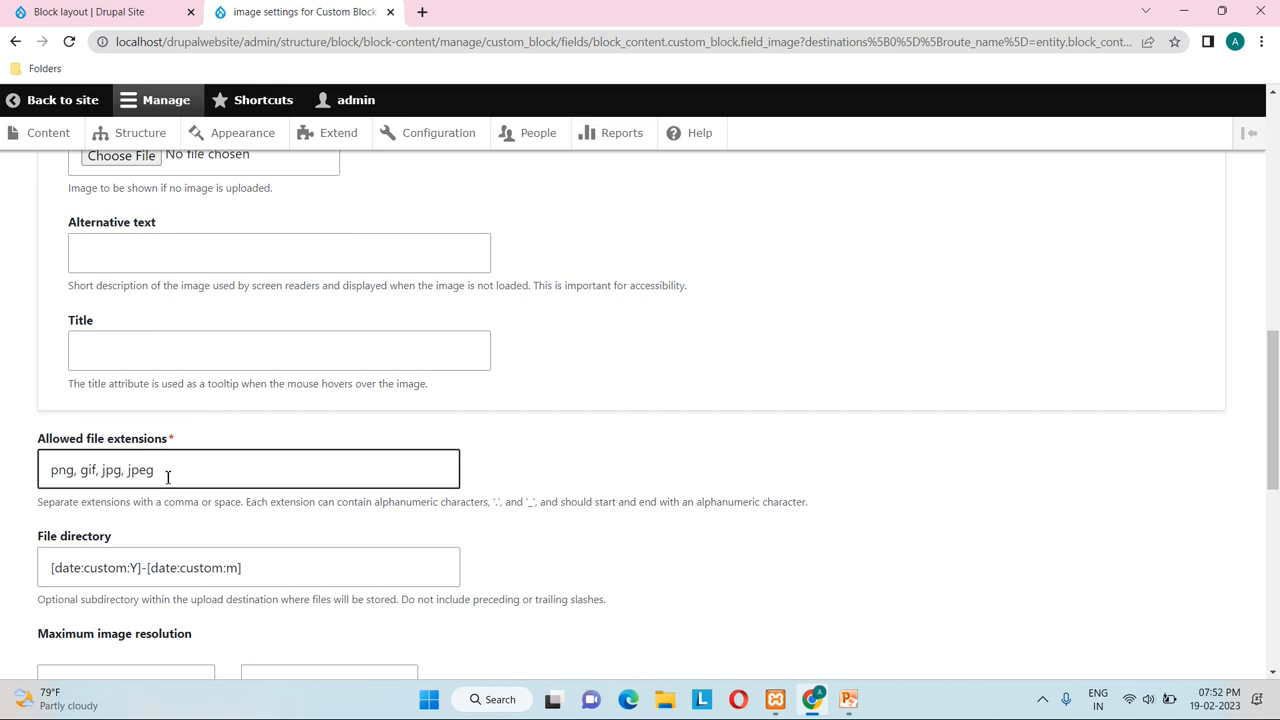
scroll(167, 477, "down", 1)
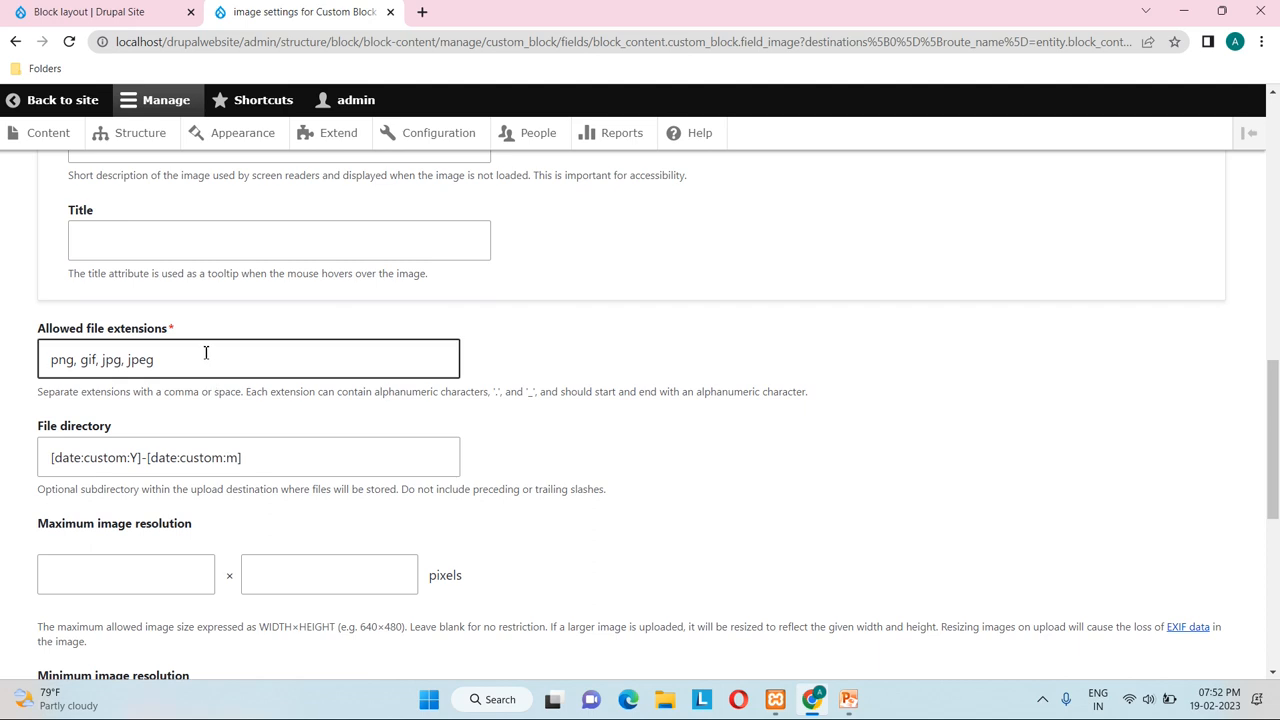
left_click(290, 472)
scroll(290, 477, "down", 1)
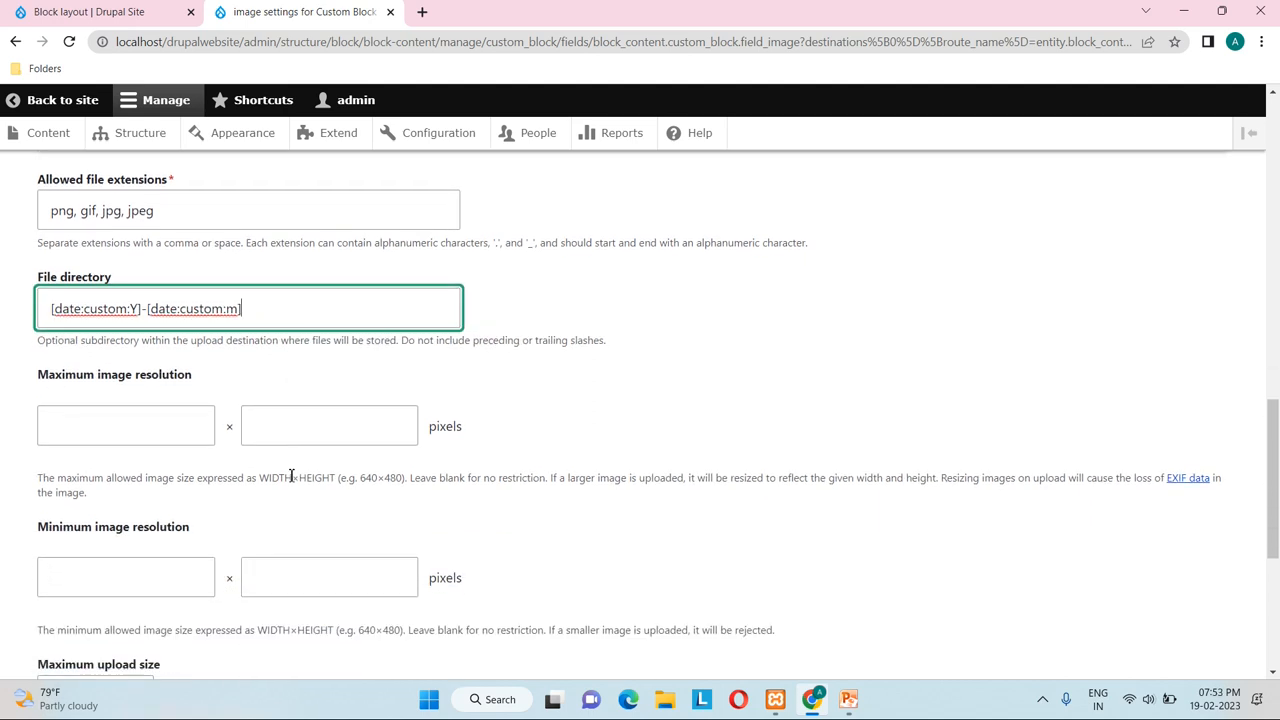
Step: Examine the maximum and minimum image resolution settings and their example width and height format
scroll(290, 477, "down", 1)
left_click(146, 290)
left_click(274, 302)
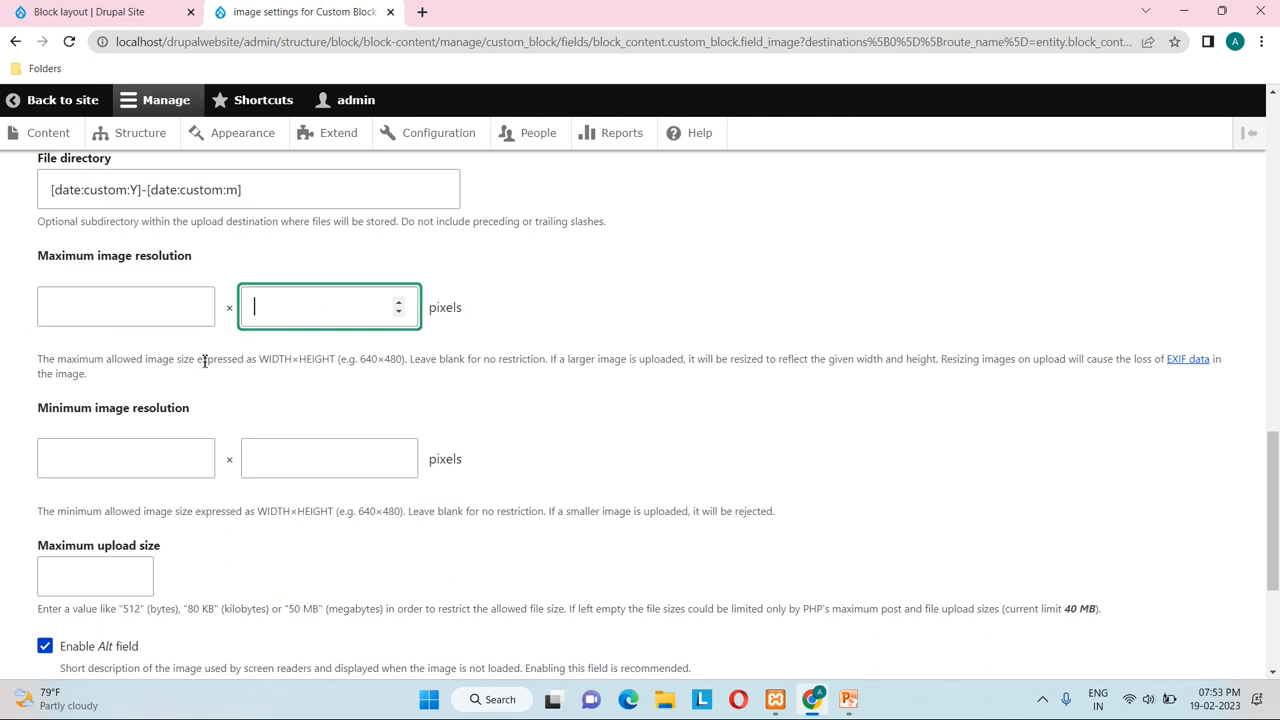
left_click_drag(262, 360, 406, 362)
left_click(340, 423)
scroll(340, 420, "down", 1)
left_click(125, 330)
left_click(392, 367)
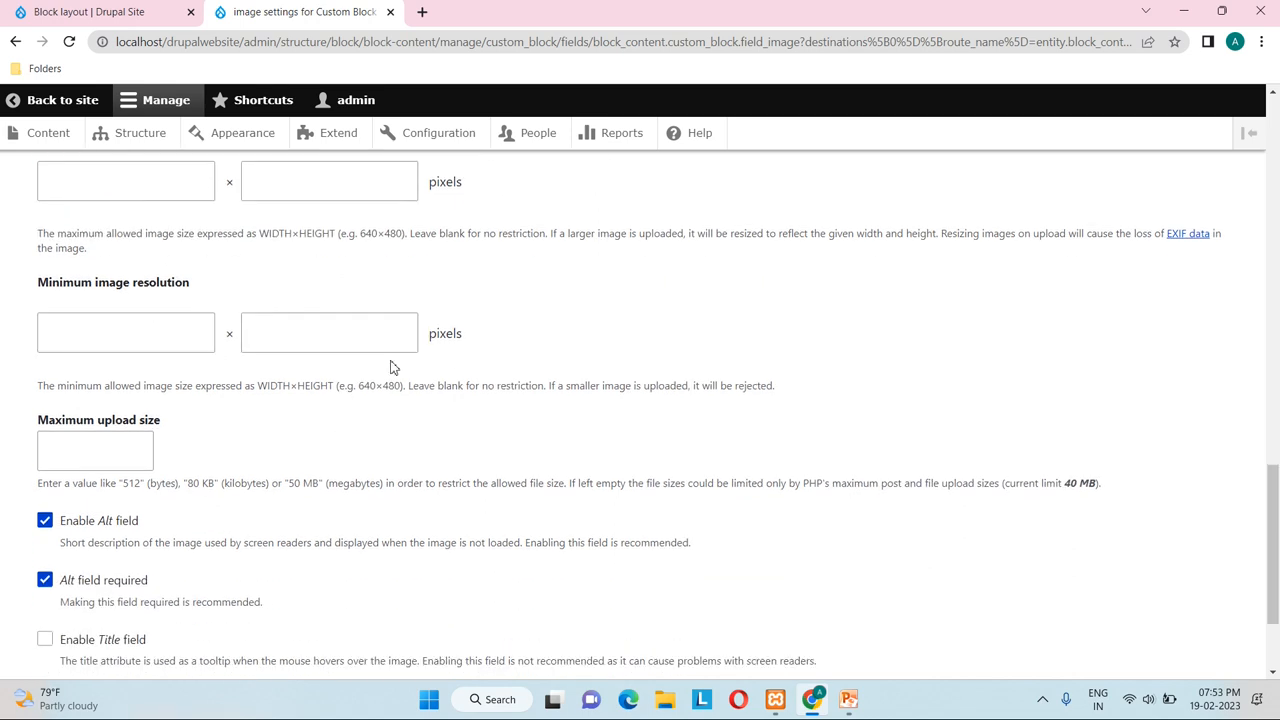
scroll(315, 363, "down", 1)
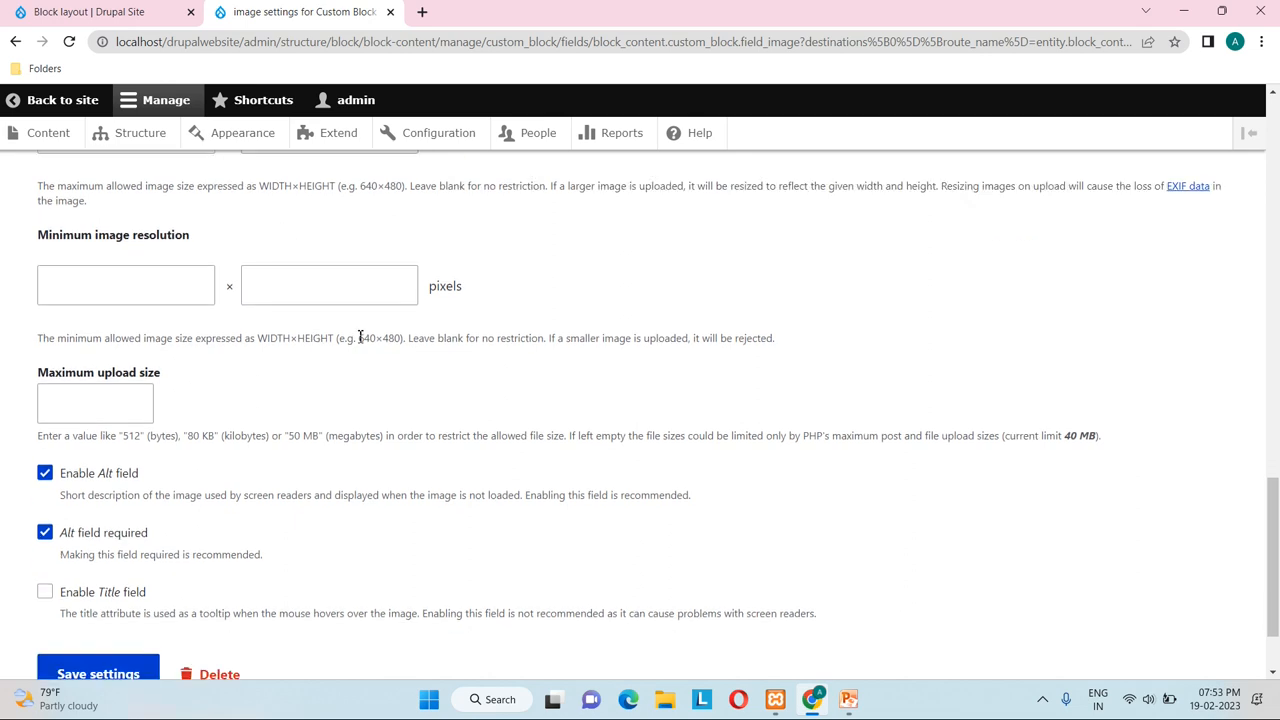
left_click_drag(358, 342, 404, 344)
left_click(344, 373)
Step: Save the image field settings with the Alt field enabled and required, and check the block type's field list
scroll(175, 407, "down", 2)
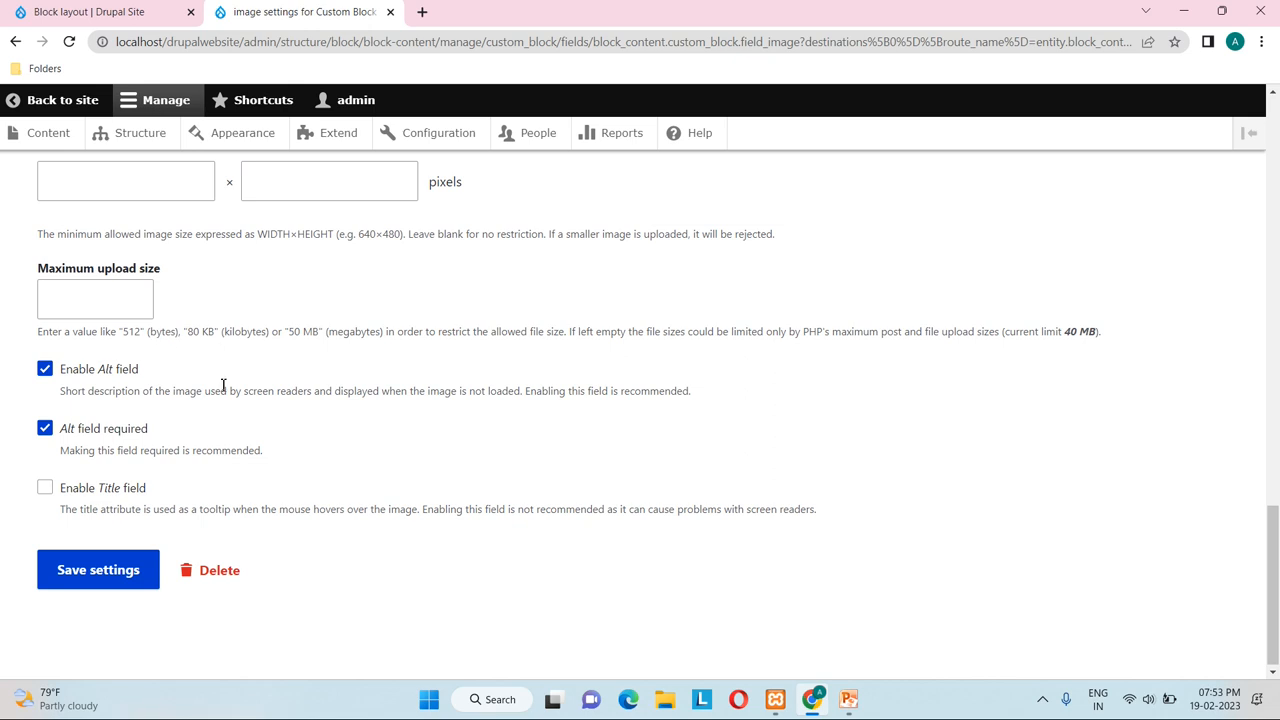
scroll(223, 385, "down", 1)
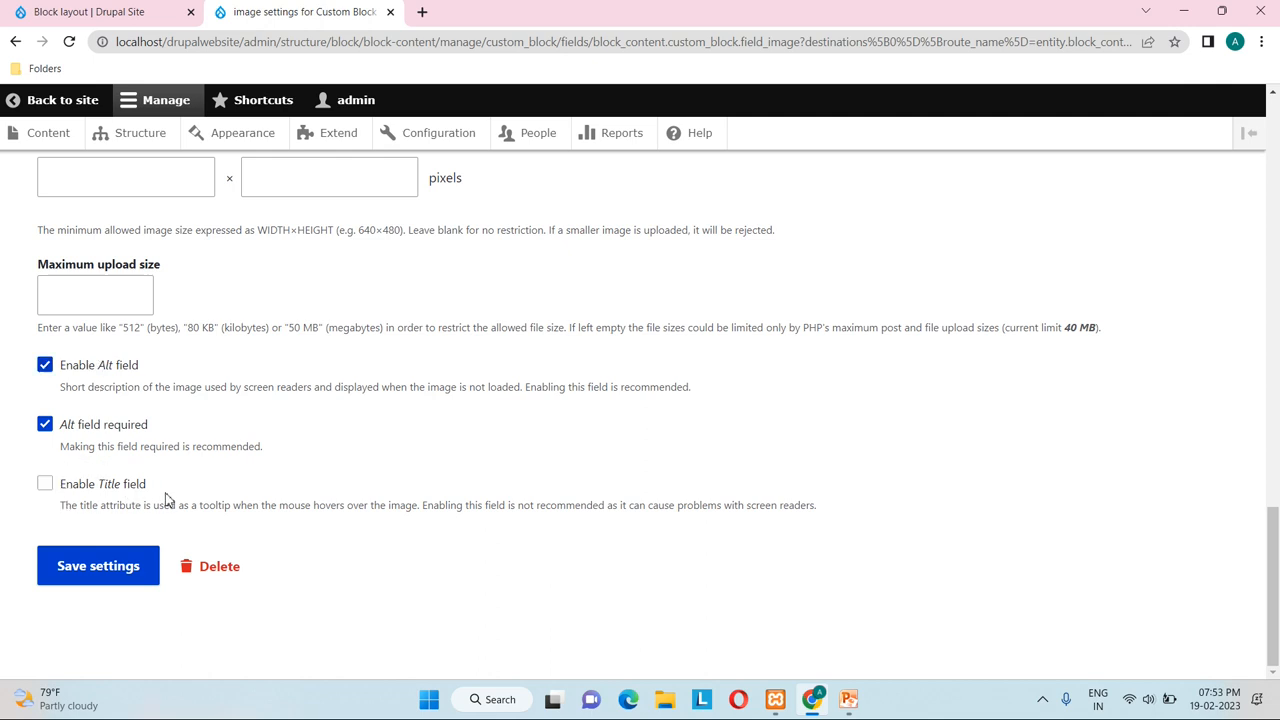
left_click(96, 572)
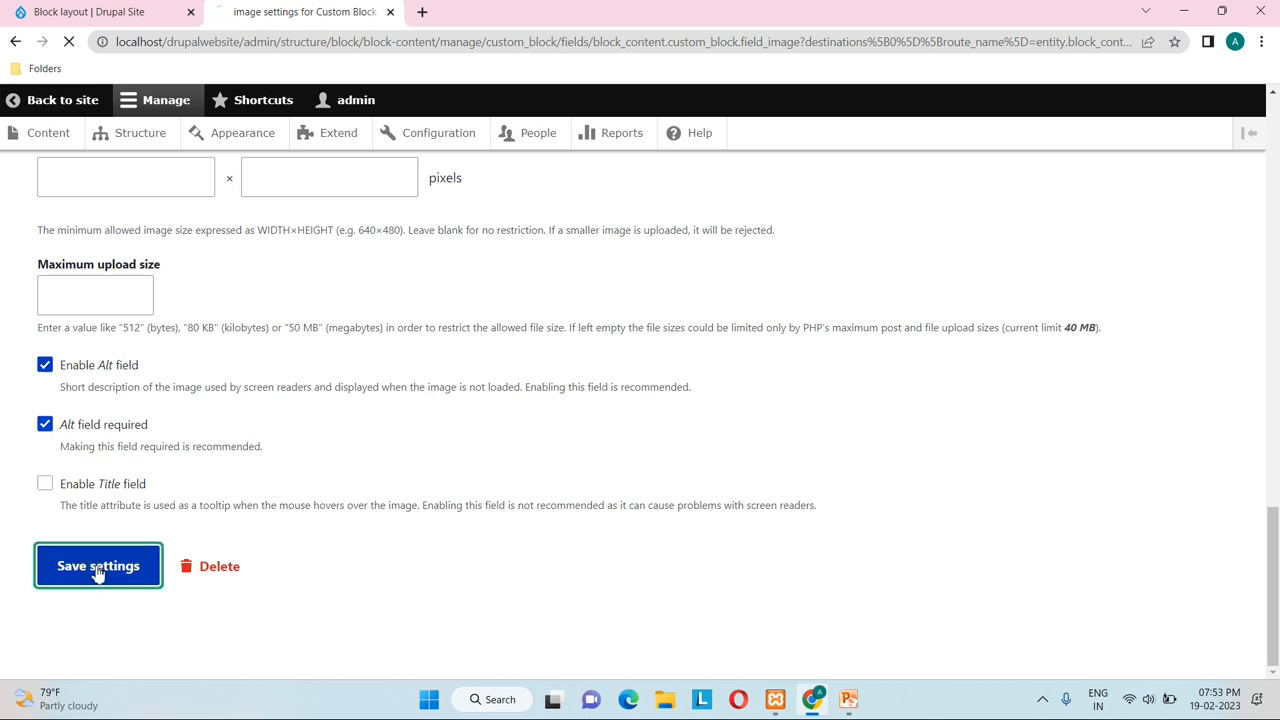
scroll(419, 537, "down", 2)
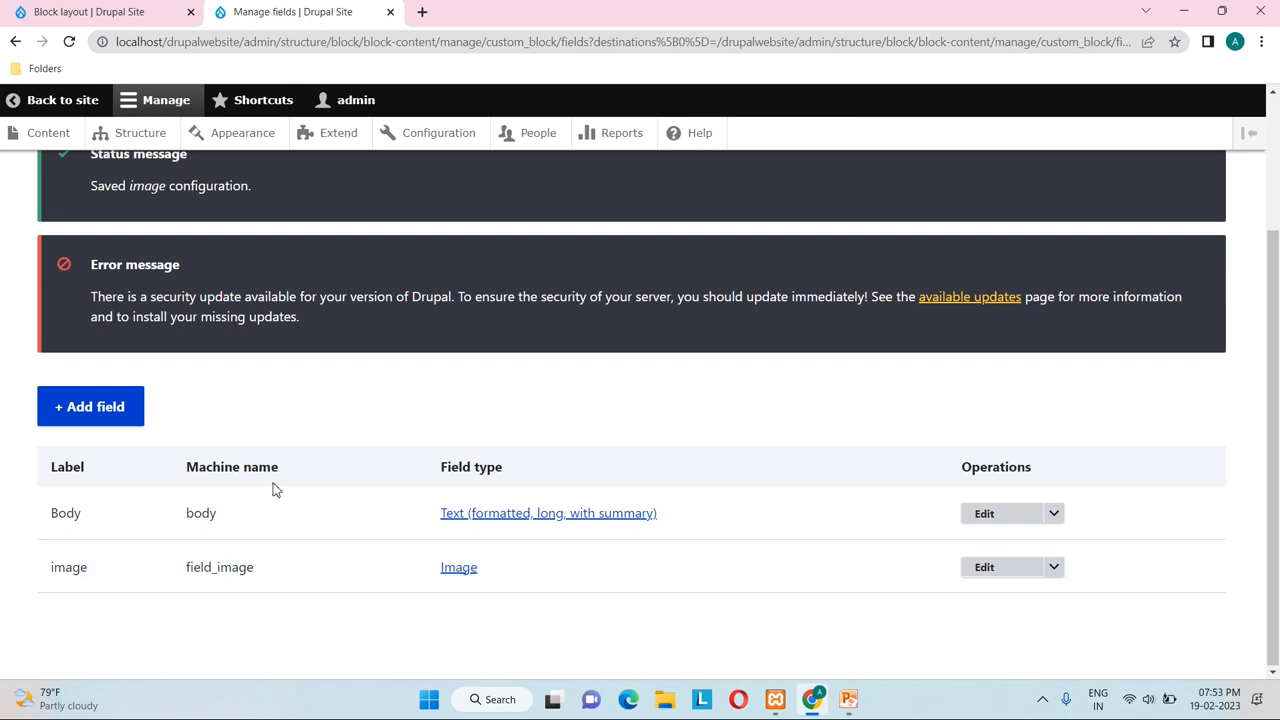
scroll(284, 506, "up", 2)
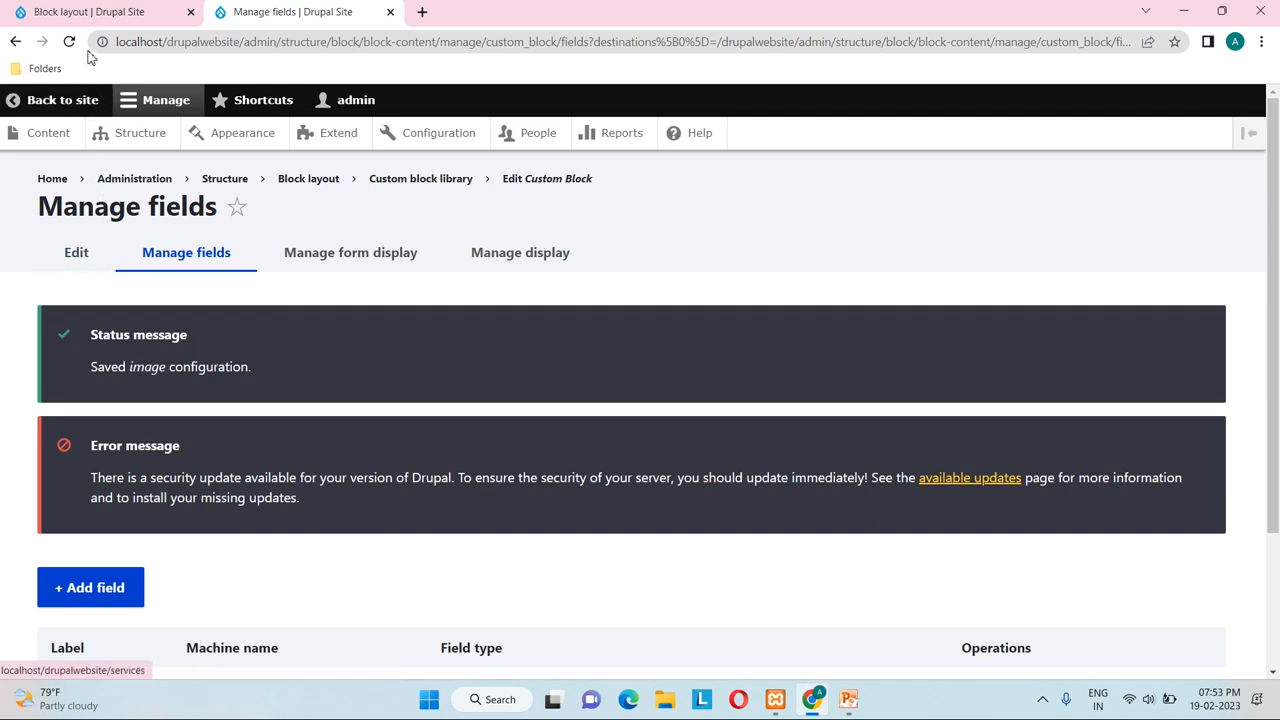
Step: Return to the block layout page and open the list of blocks in the custom block library
left_click(303, 187)
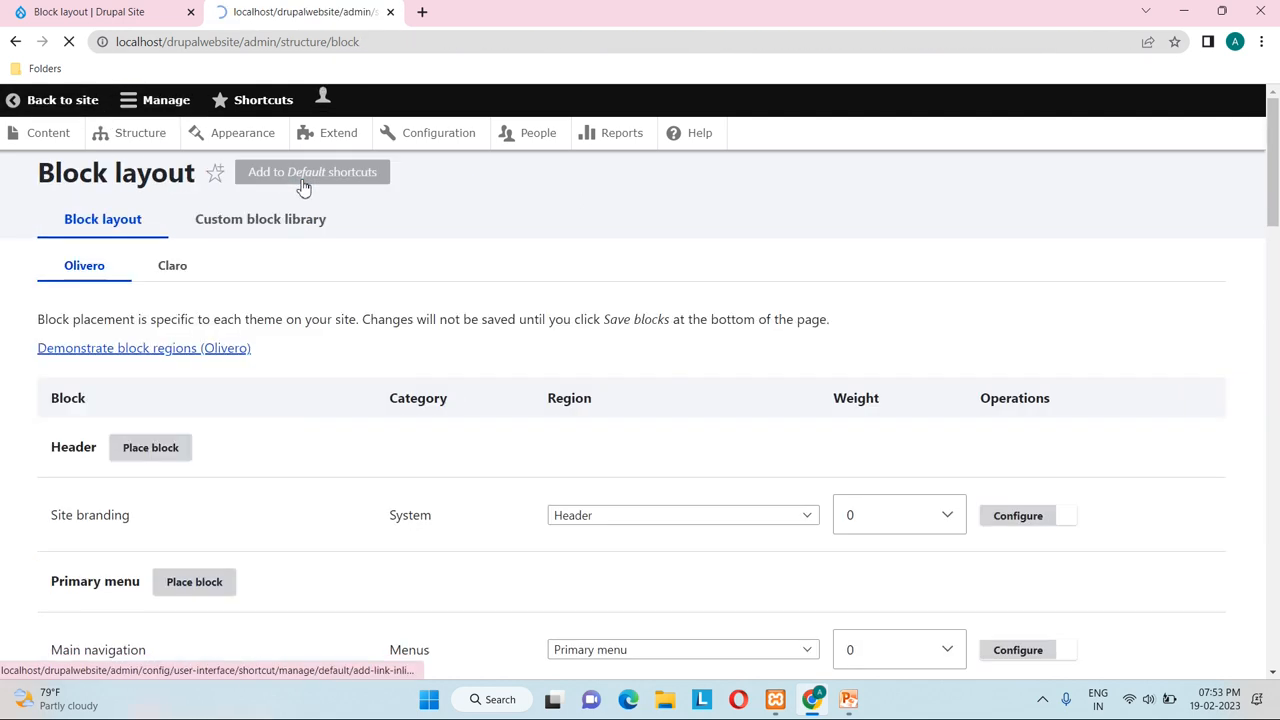
scroll(320, 278, "down", 2)
scroll(321, 281, "up", 1)
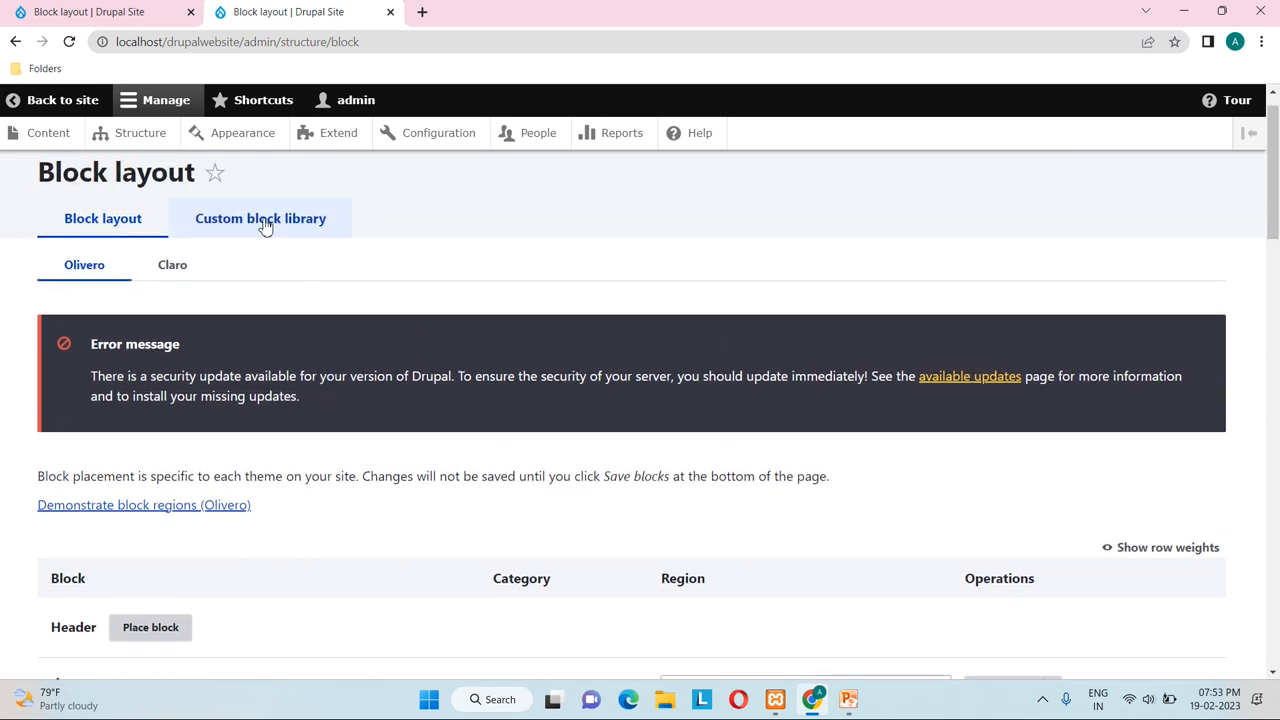
left_click(264, 222)
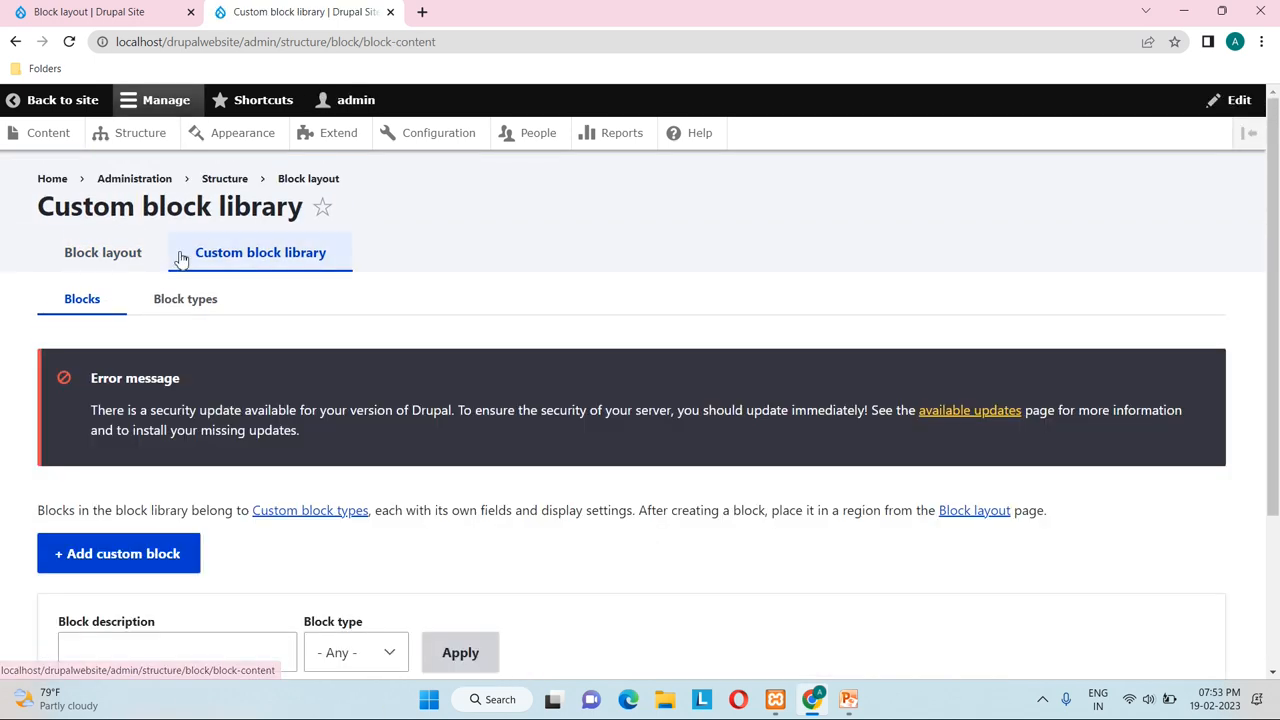
scroll(119, 404, "down", 2)
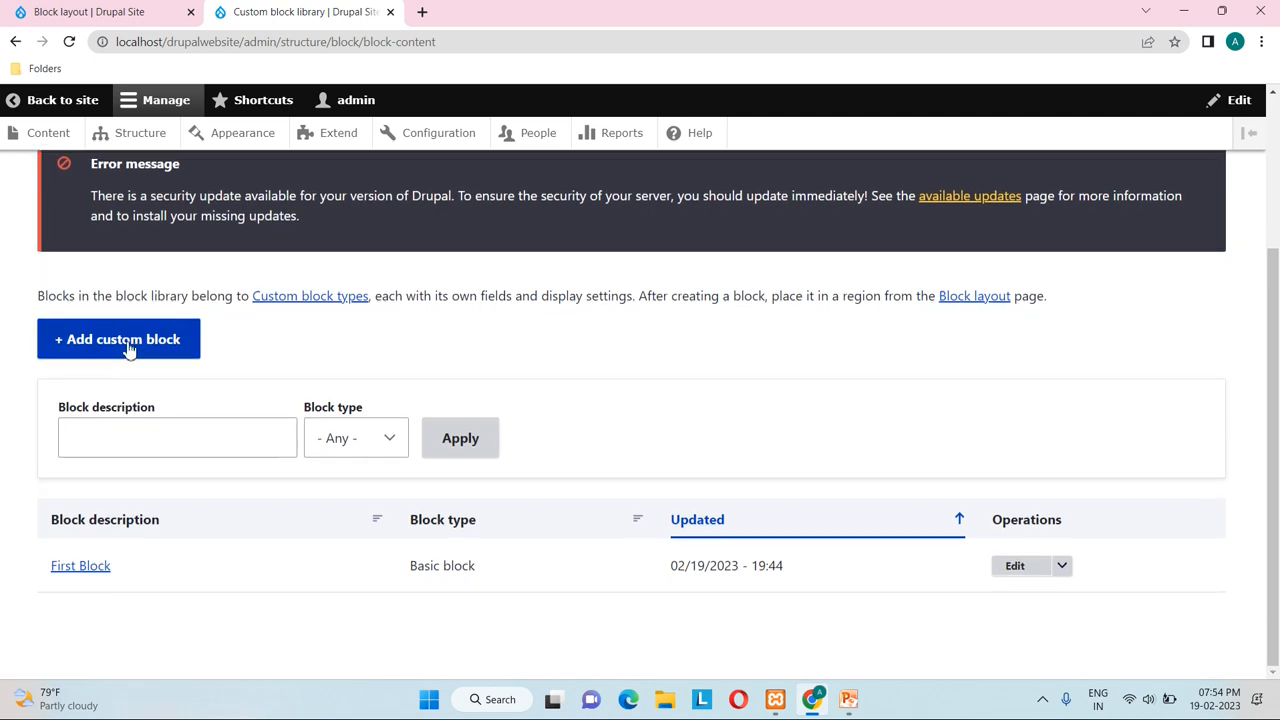
Step: Start adding a new custom block of the Custom Block type
left_click(128, 347)
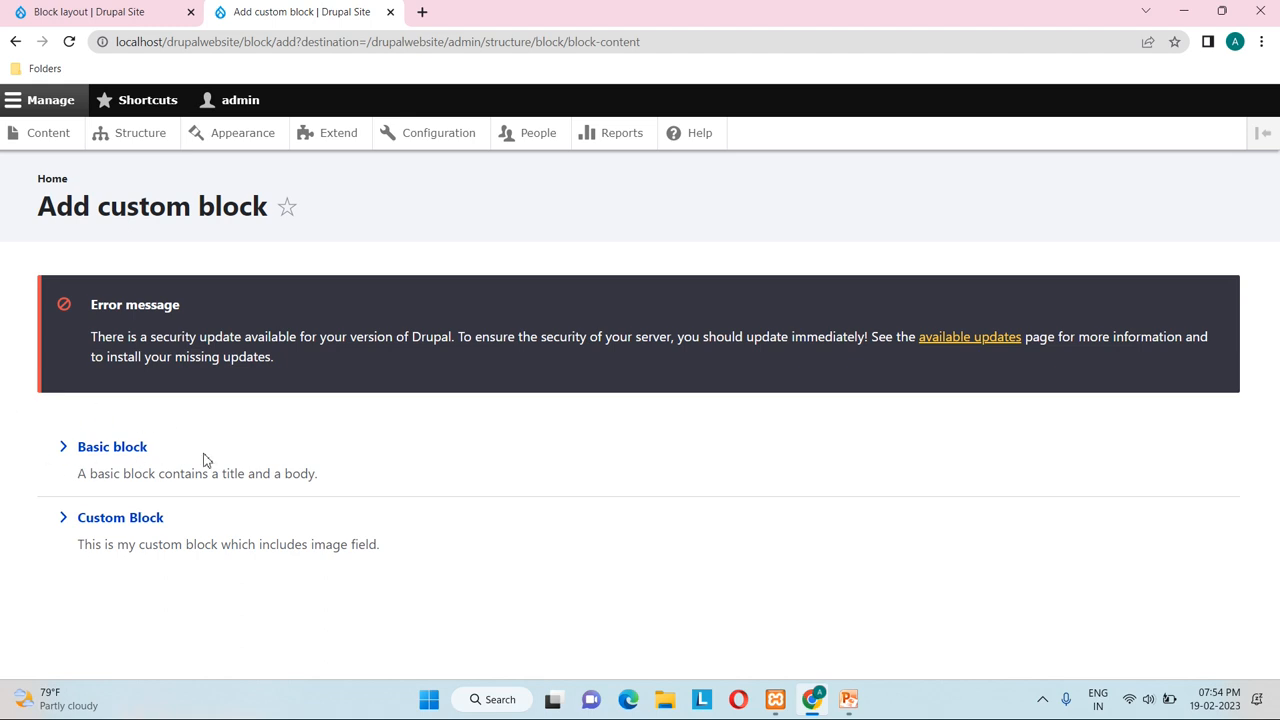
left_click(125, 527)
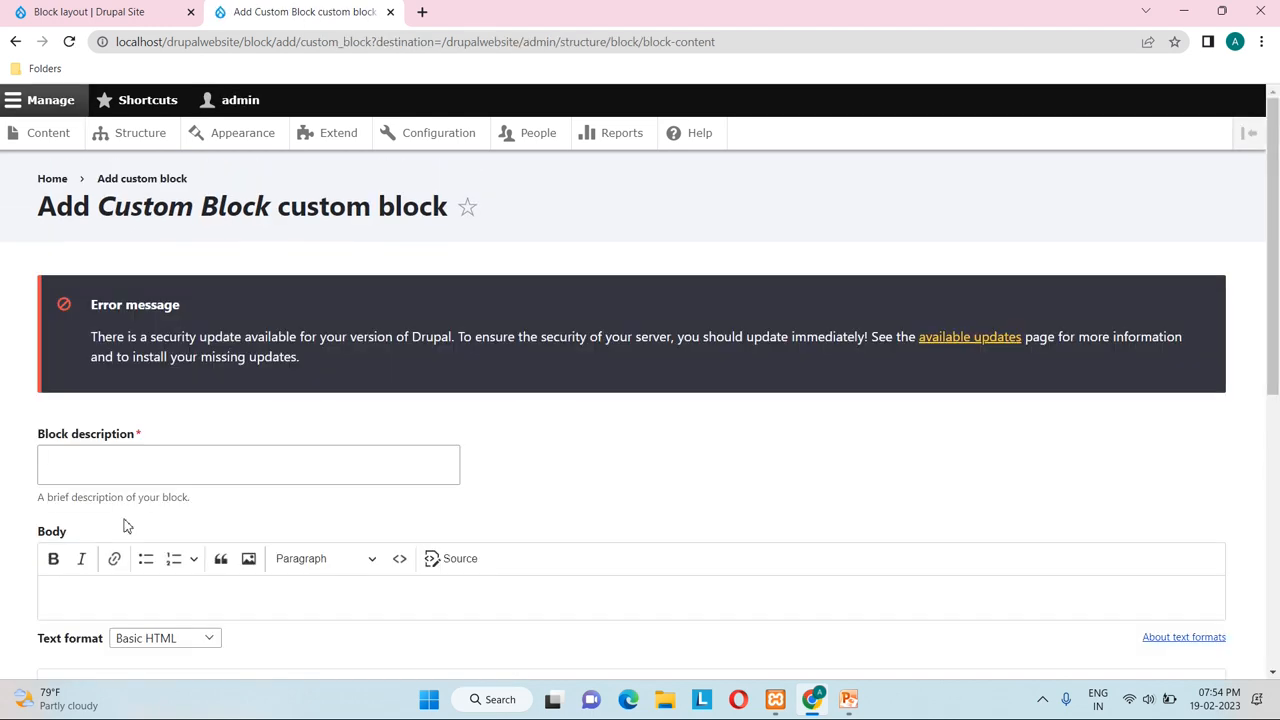
scroll(242, 477, "down", 1)
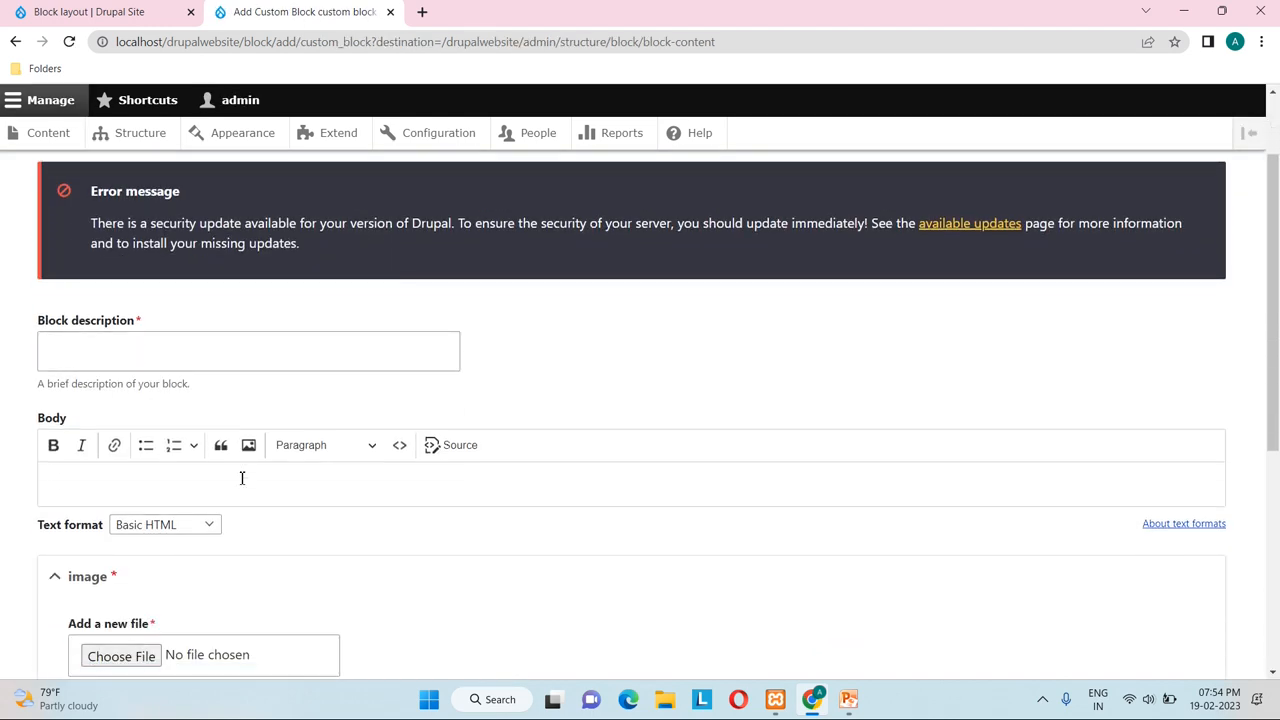
Step: Set the block description to "Second Block" and enter the body text "This is my second Block in Drupal Website."
left_click(409, 493)
scroll(409, 493, "down", 1)
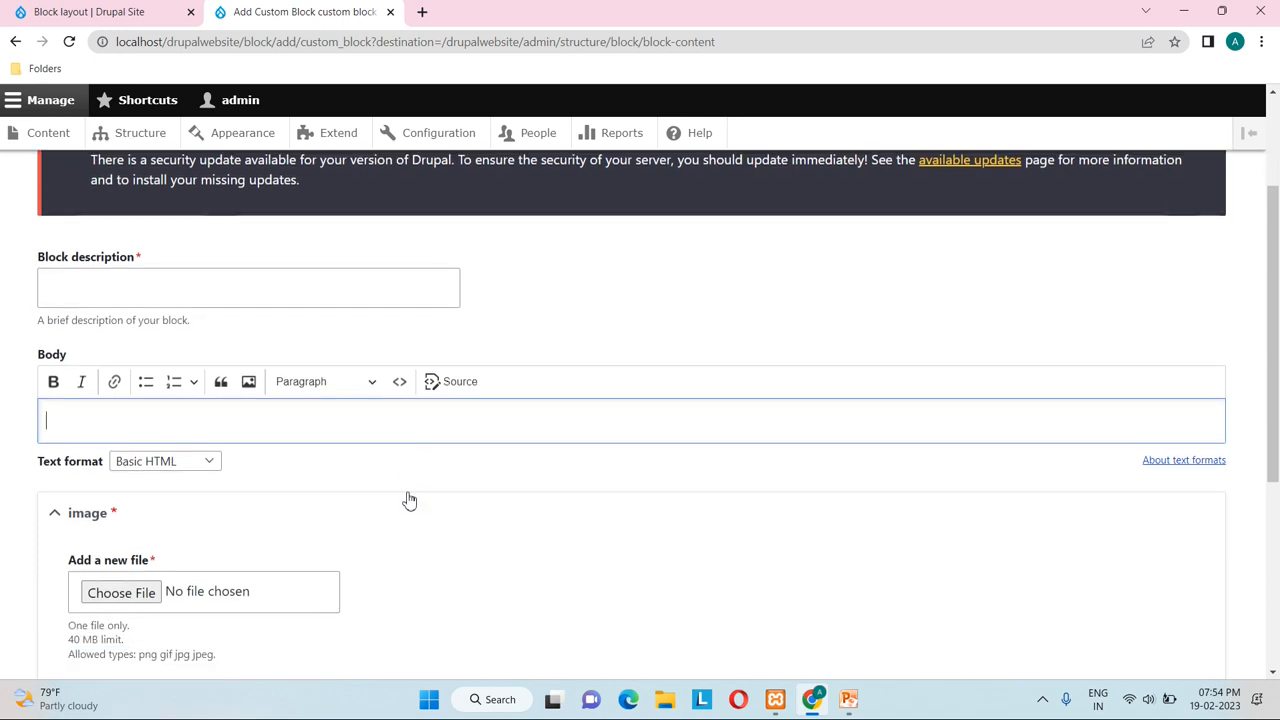
left_click(320, 297)
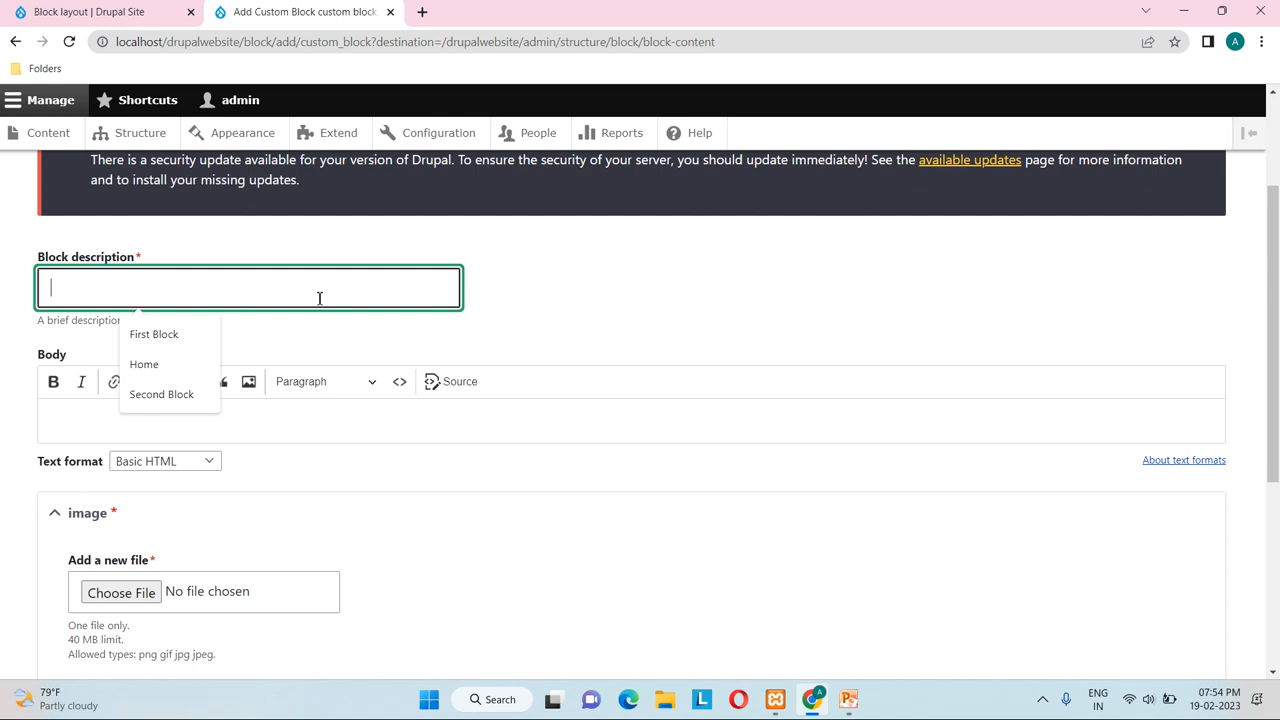
left_click(351, 437)
scroll(351, 437, "down", 2)
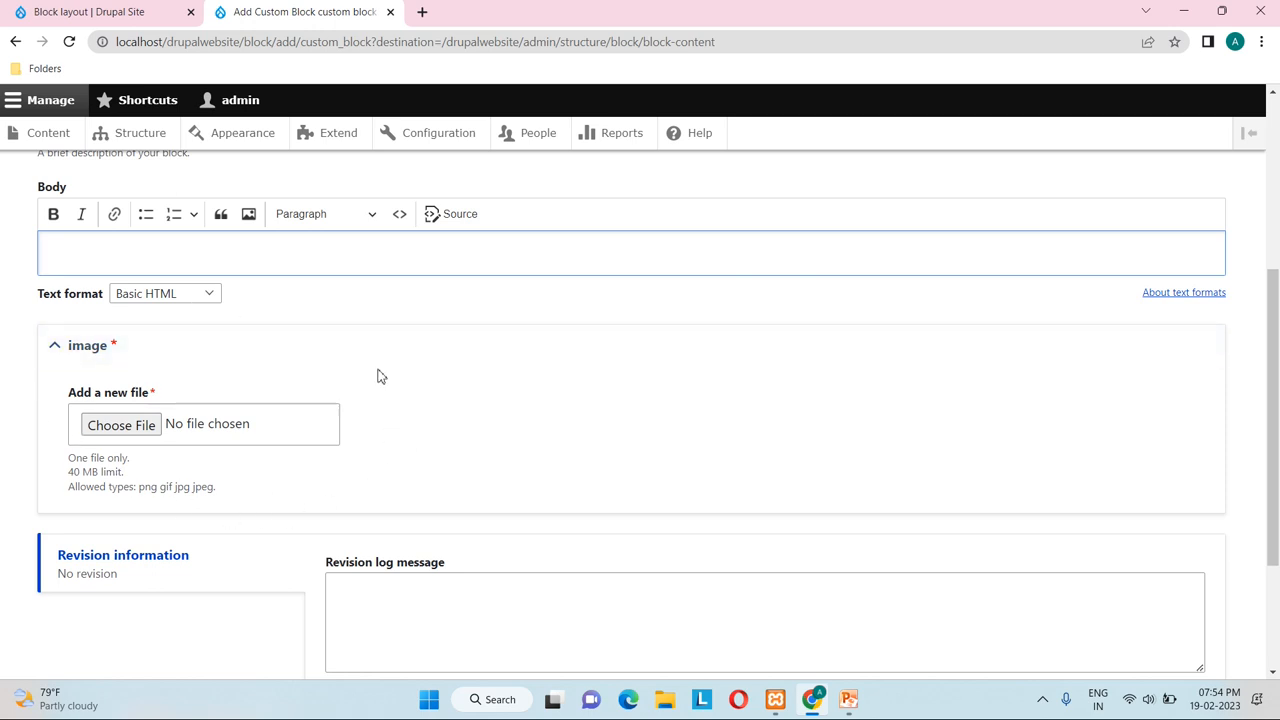
scroll(343, 360, "up", 2)
left_click(320, 303)
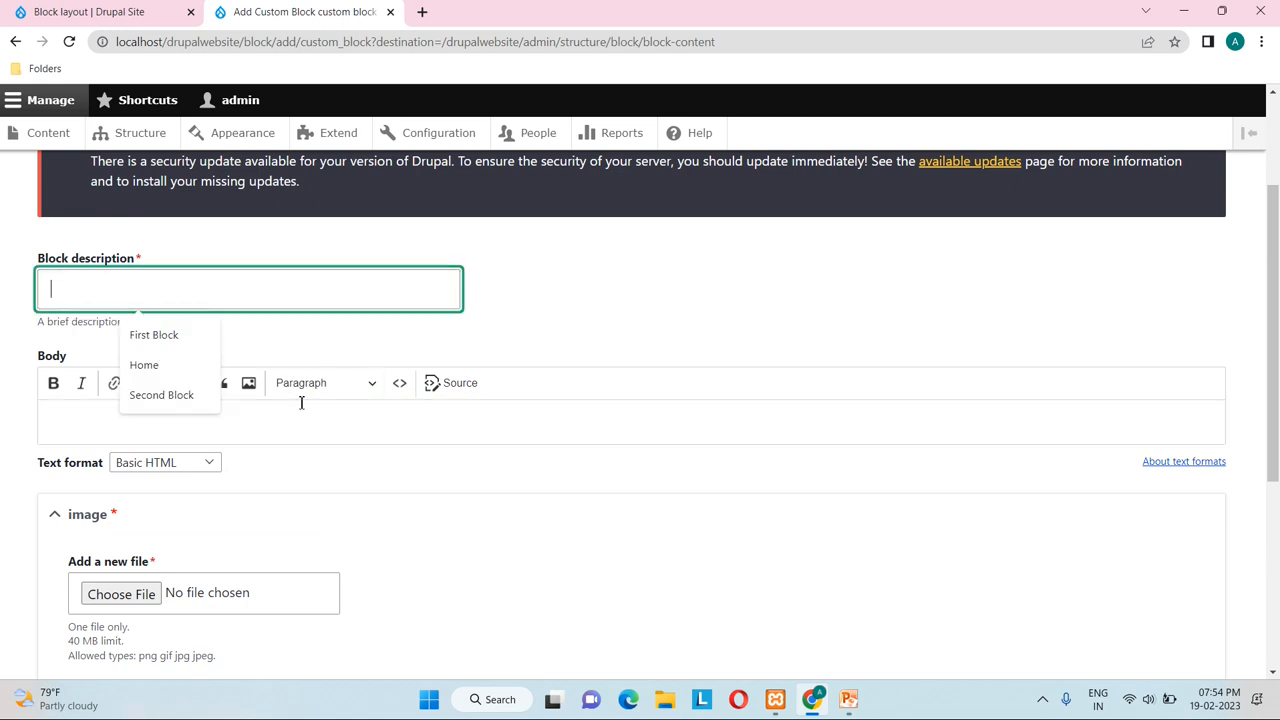
left_click(170, 394)
left_click(171, 415)
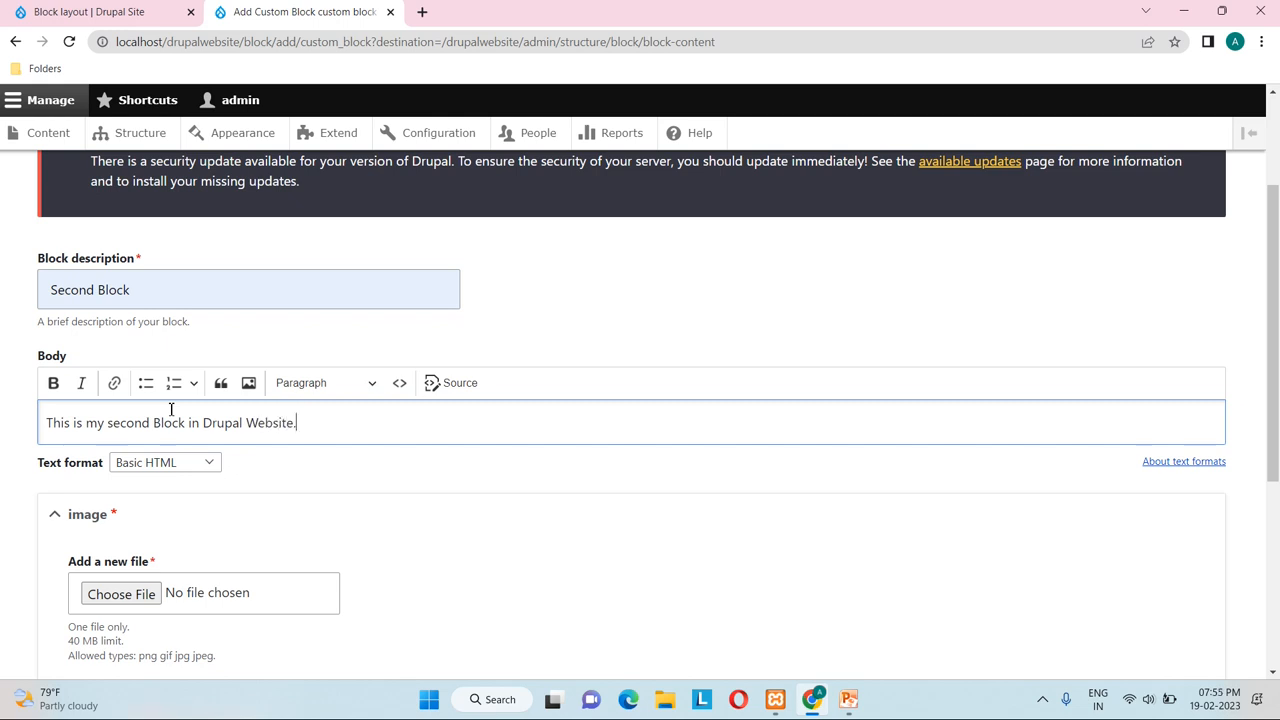
Step: Upload download.jpg from the Drupal Images folder to the image field and set its alternative text to "flower"
scroll(170, 410, "down", 2)
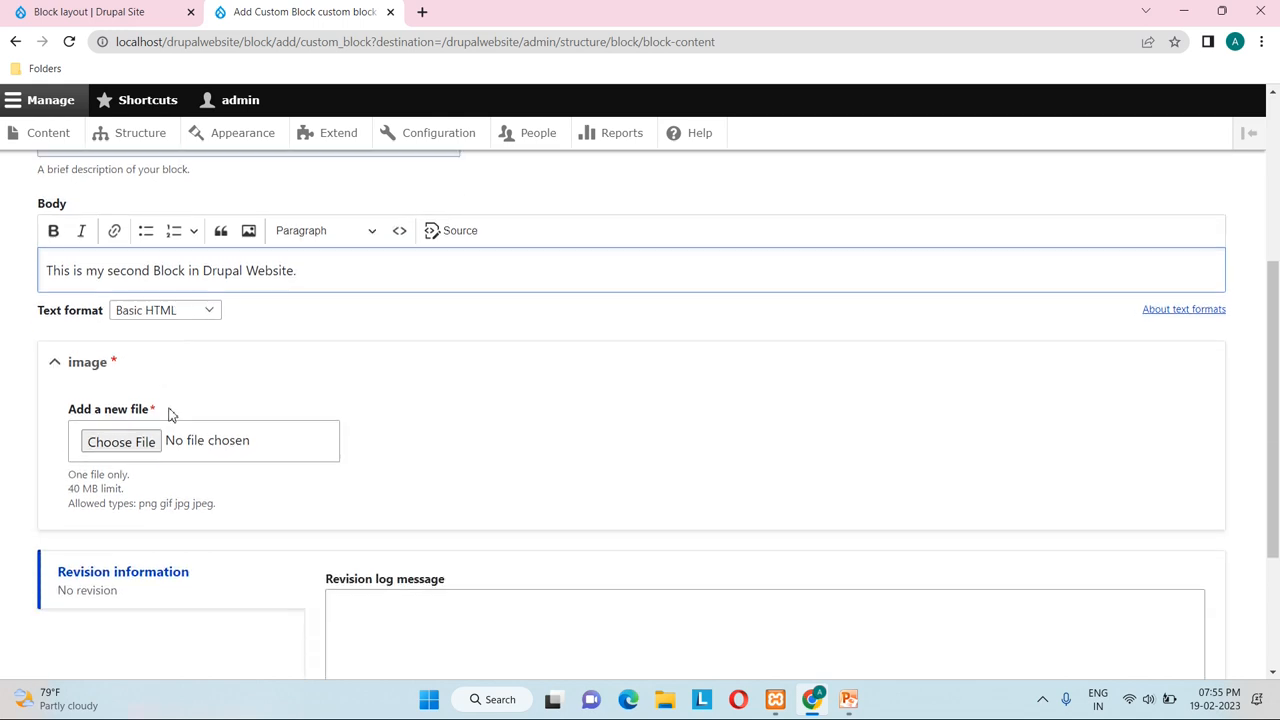
left_click(109, 442)
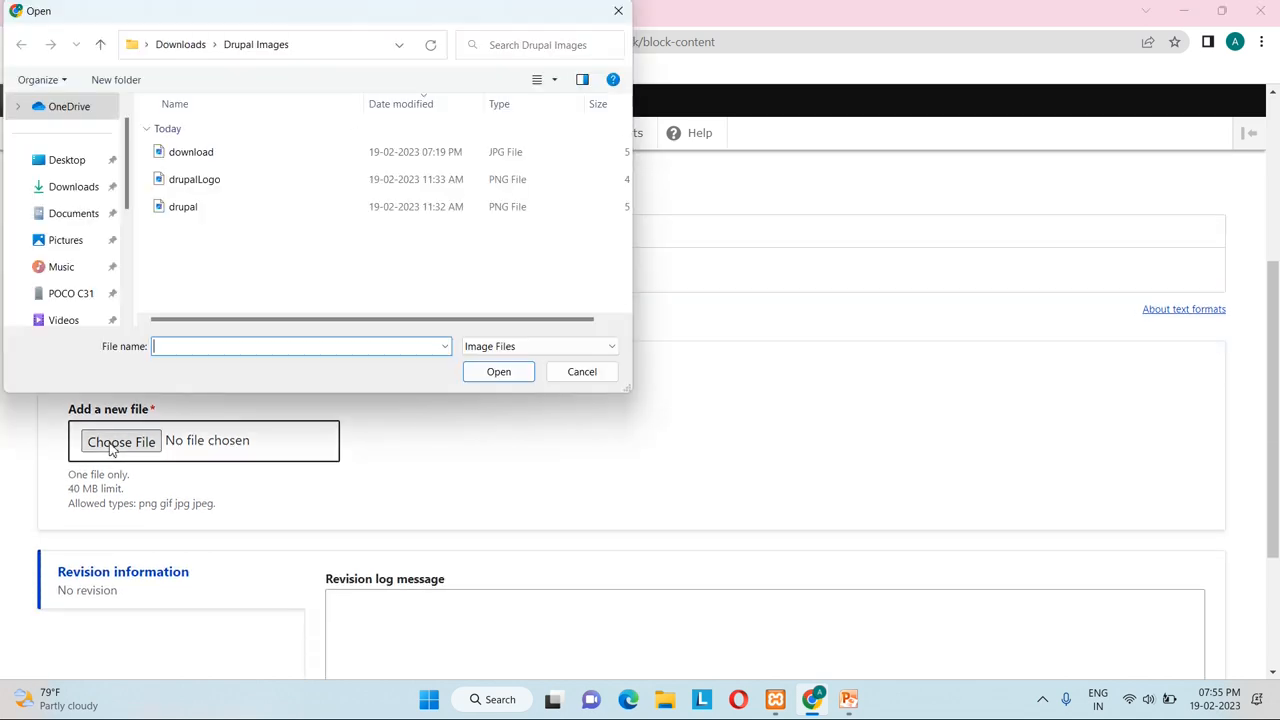
left_click(252, 157)
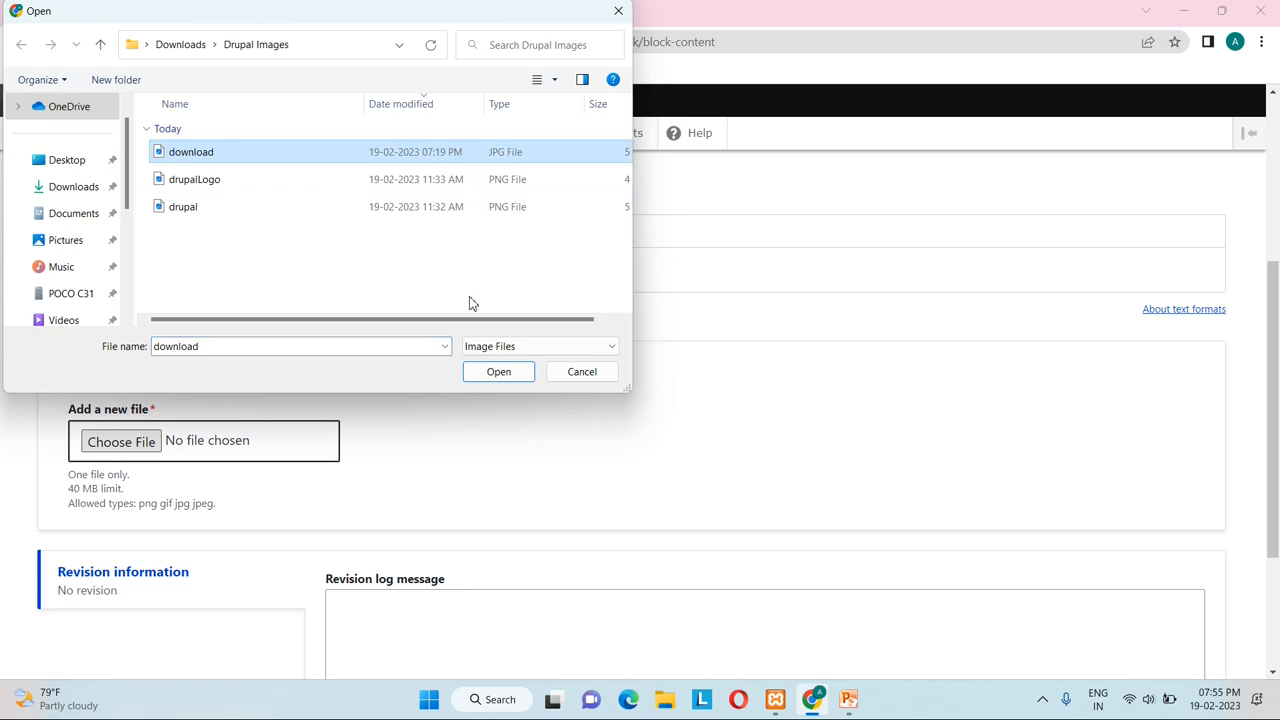
left_click(508, 372)
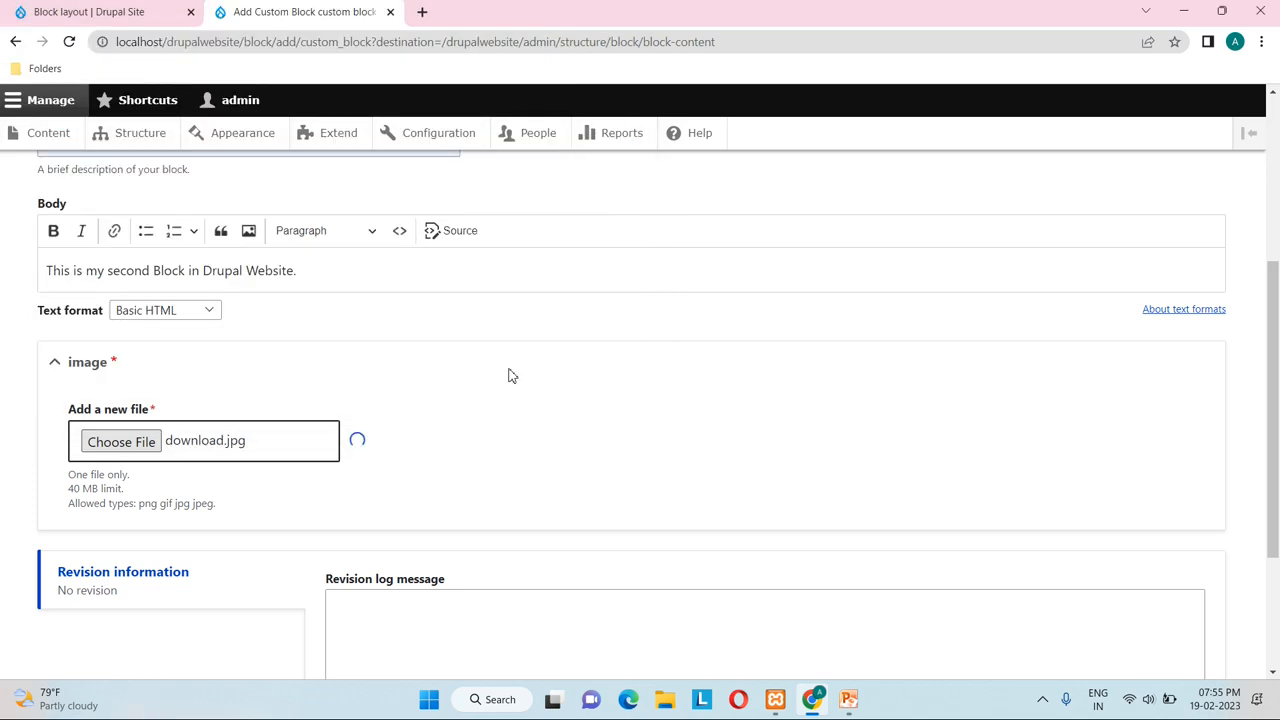
left_click(281, 487)
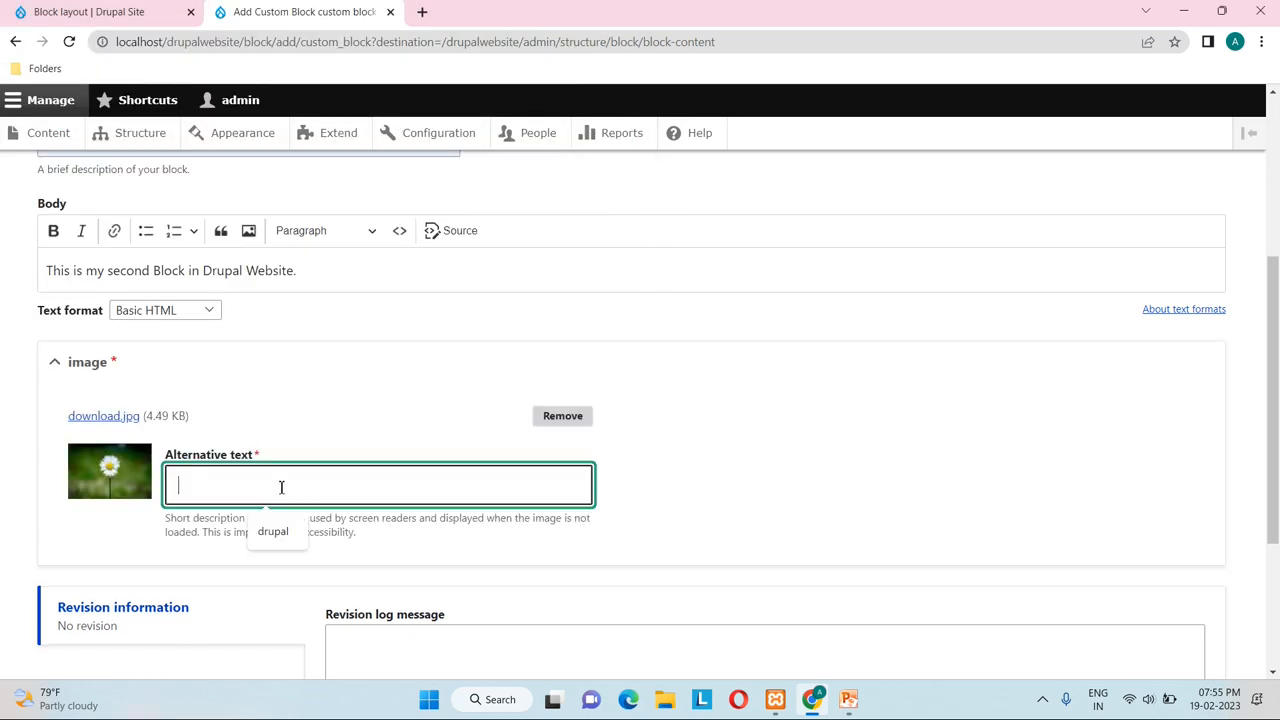
type("flower")
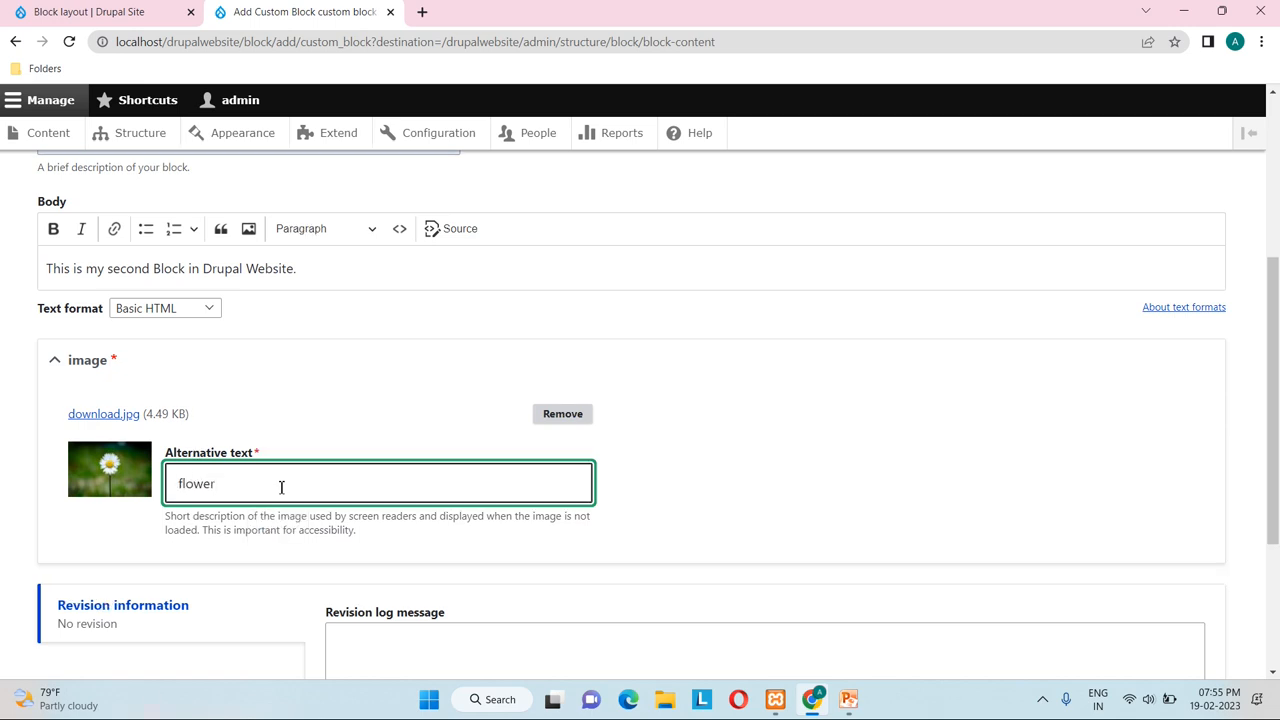
Step: Save the new custom block and check its entry in the custom block library list
scroll(281, 487, "down", 2)
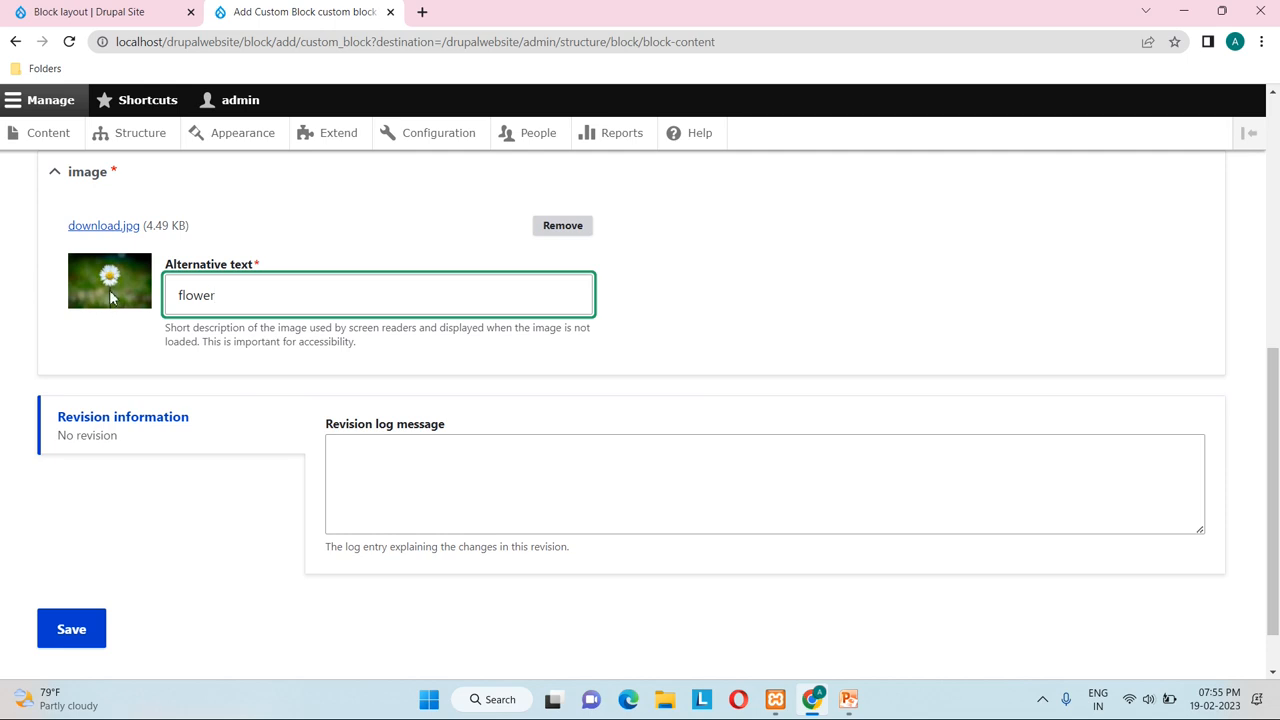
scroll(207, 540, "down", 1)
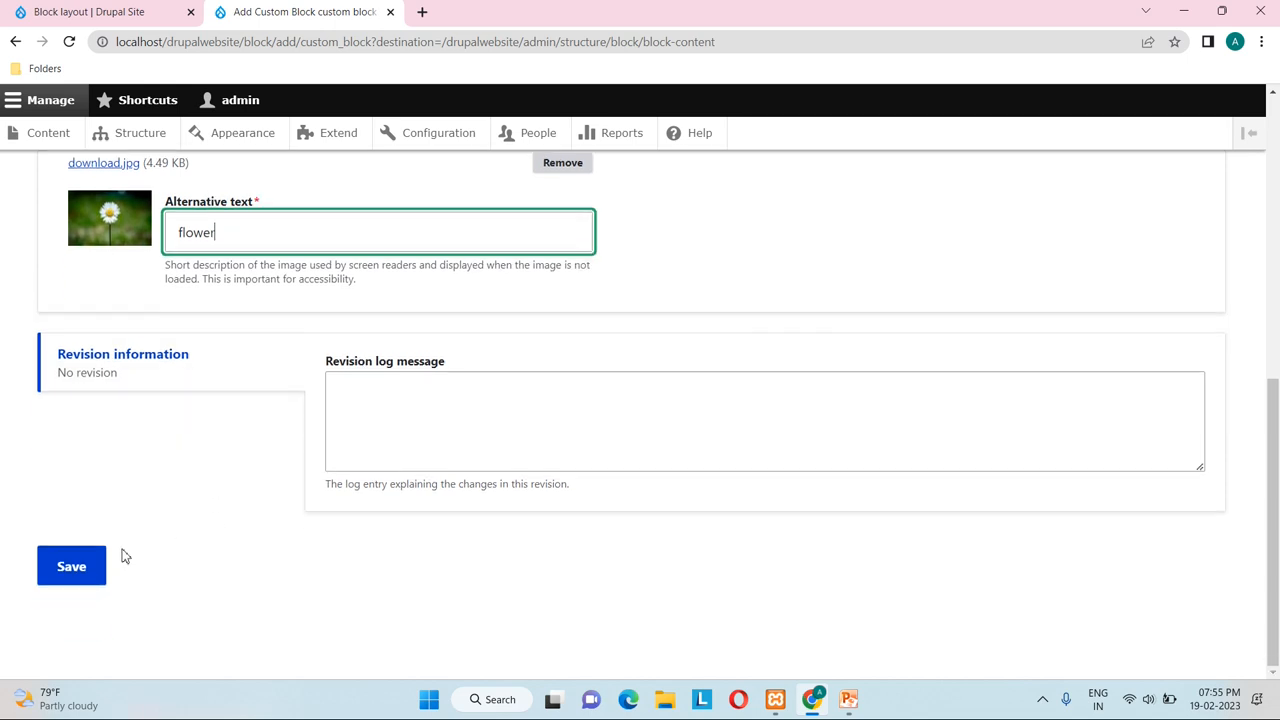
left_click(65, 578)
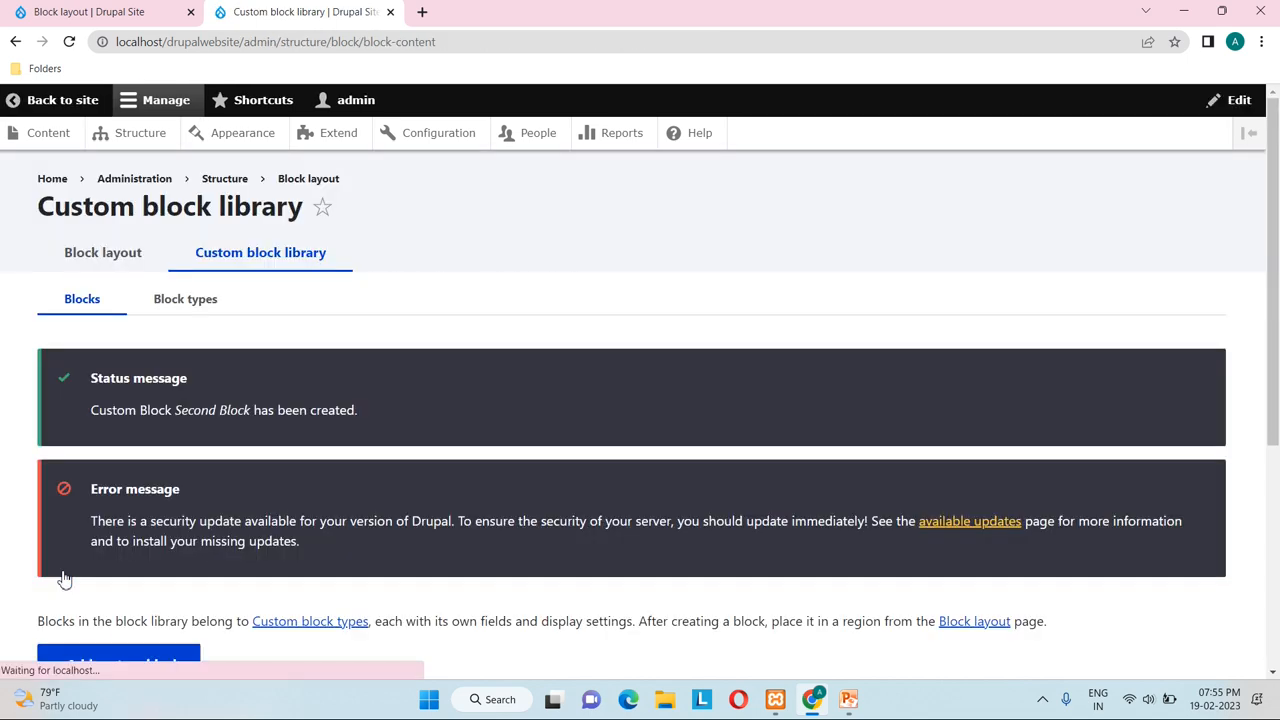
scroll(303, 533, "down", 4)
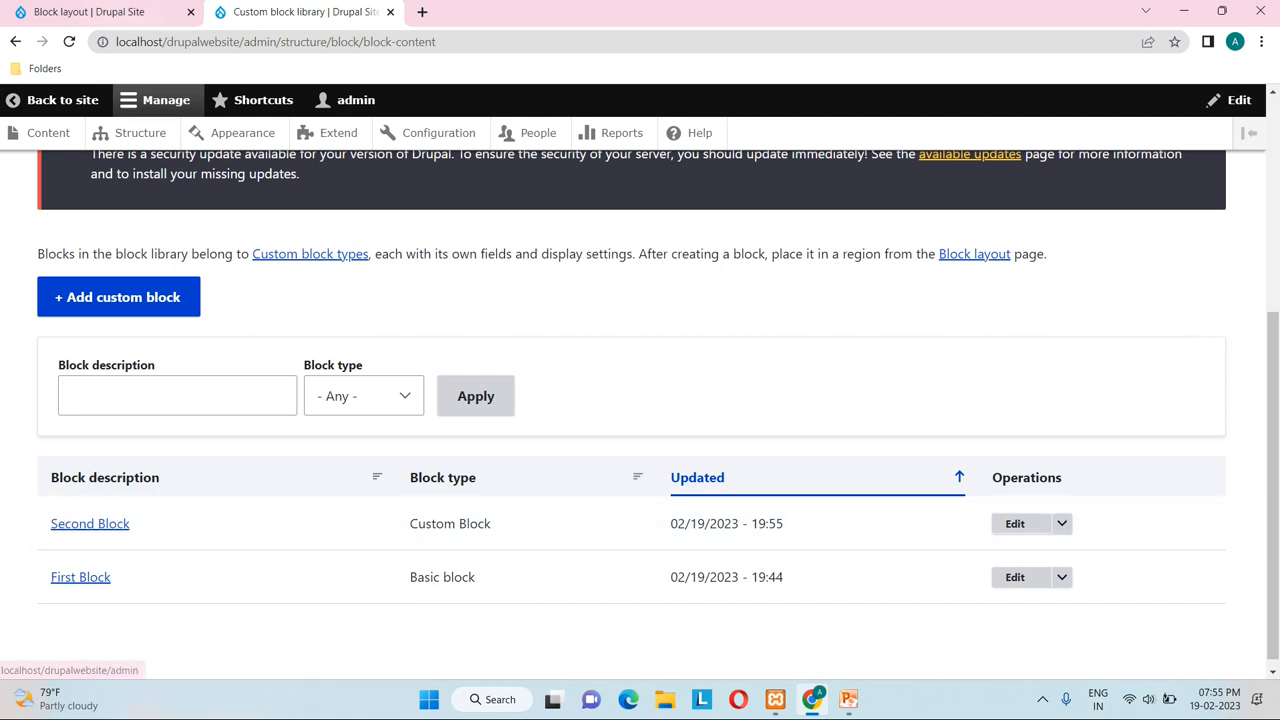
Step: Reopen the block layout page from the Structure page and go to the Sidebar region
left_click(100, 12)
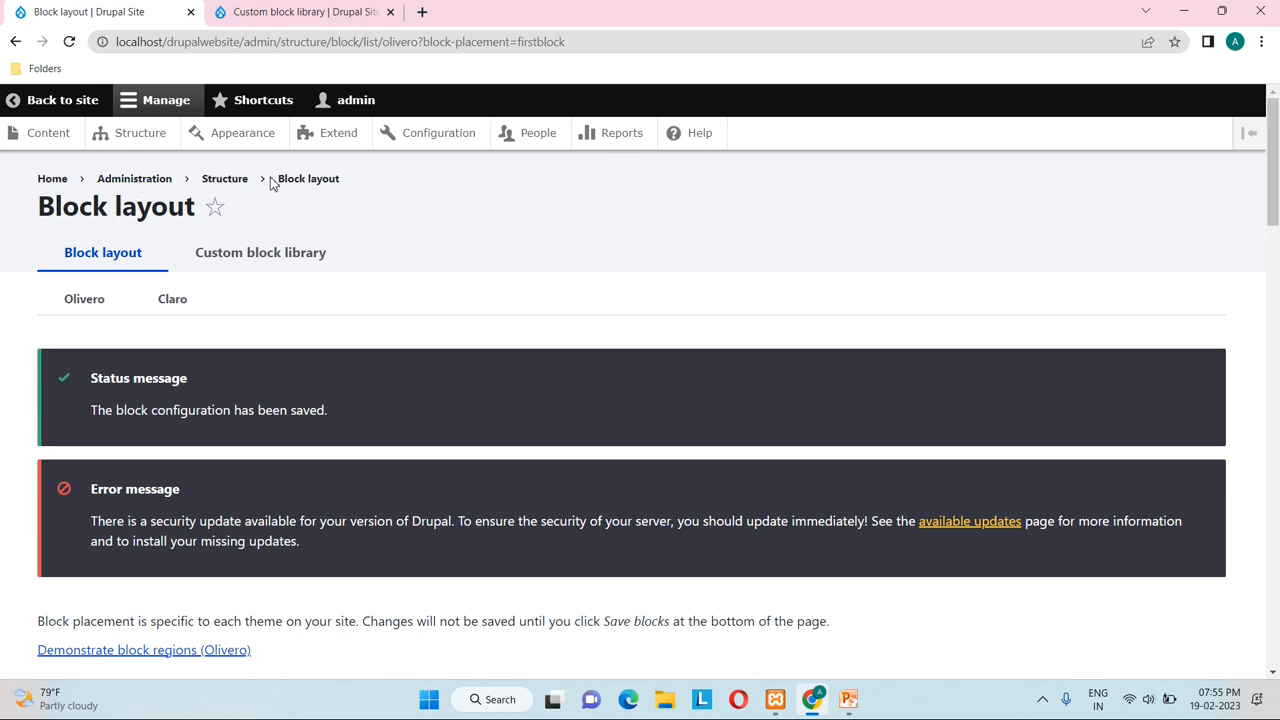
left_click(228, 184)
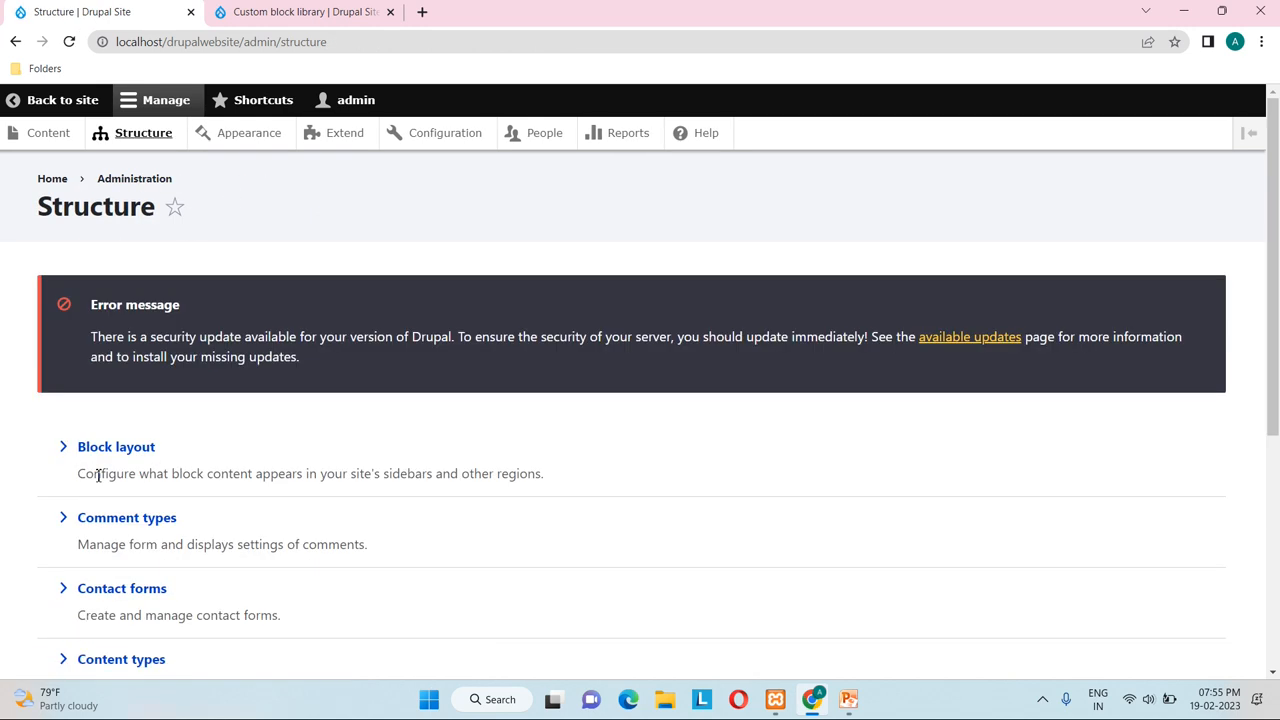
left_click(117, 447)
scroll(117, 453, "down", 5)
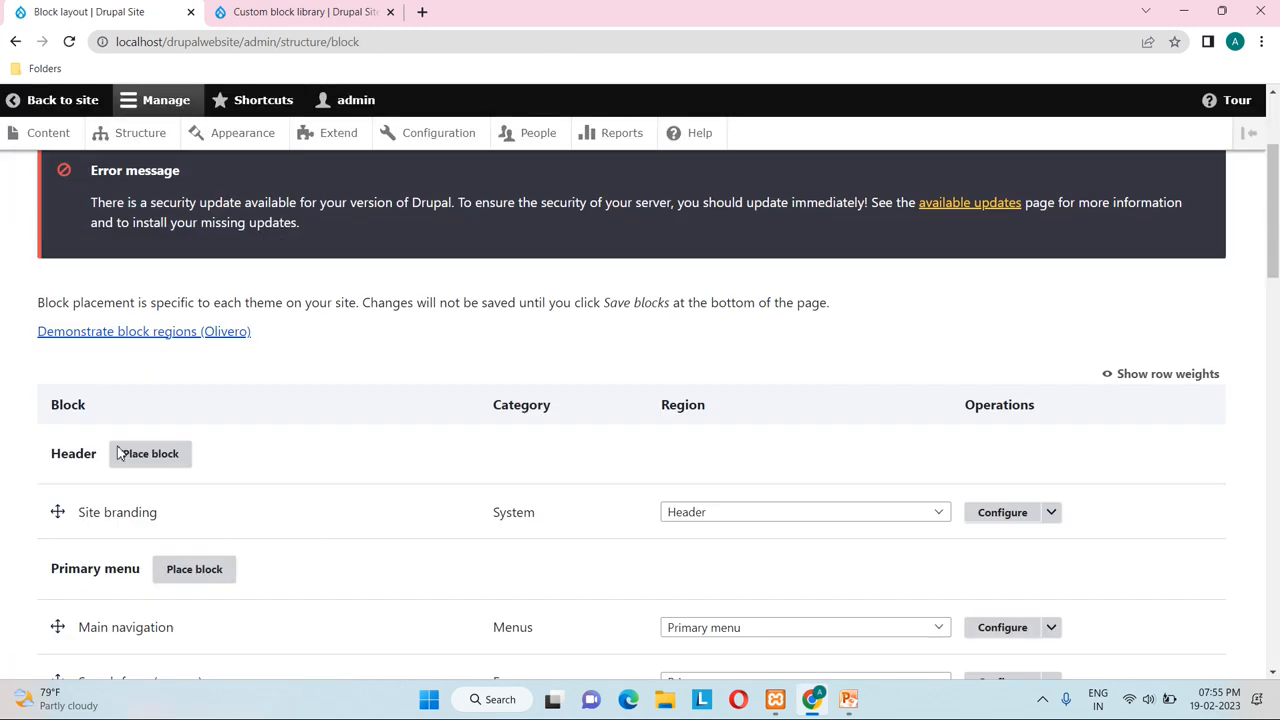
scroll(117, 453, "down", 7)
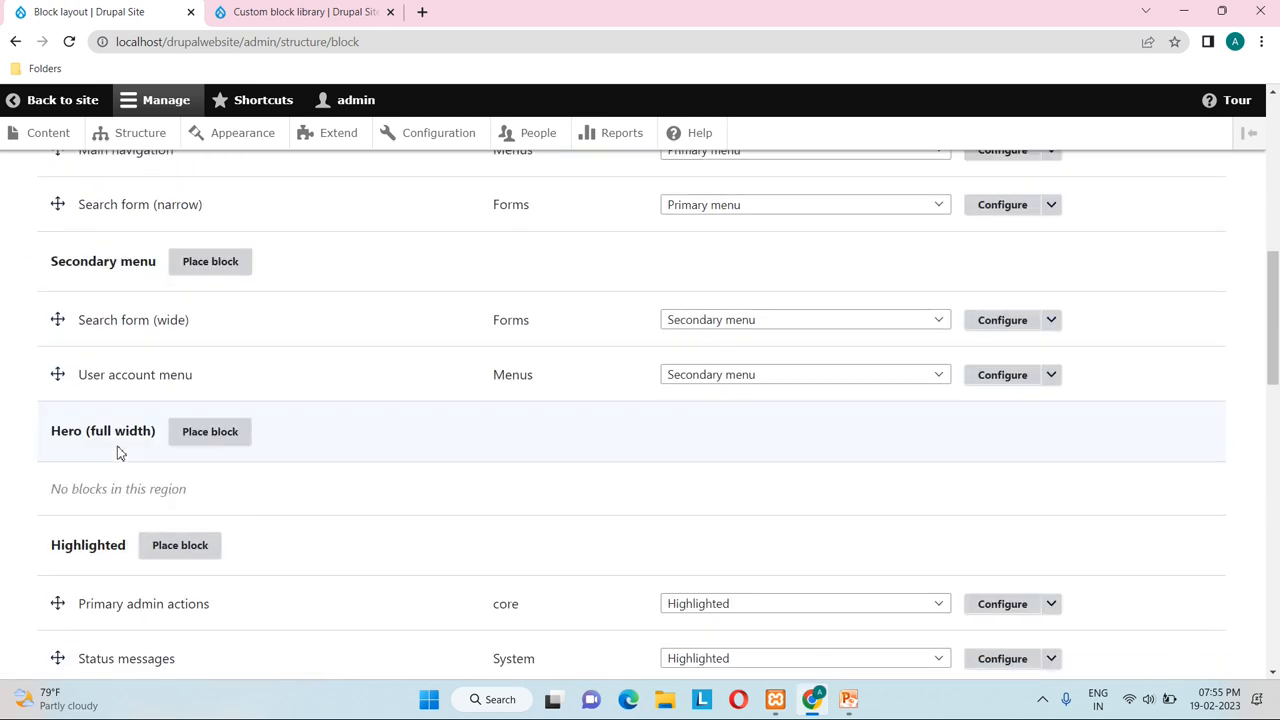
scroll(117, 453, "down", 5)
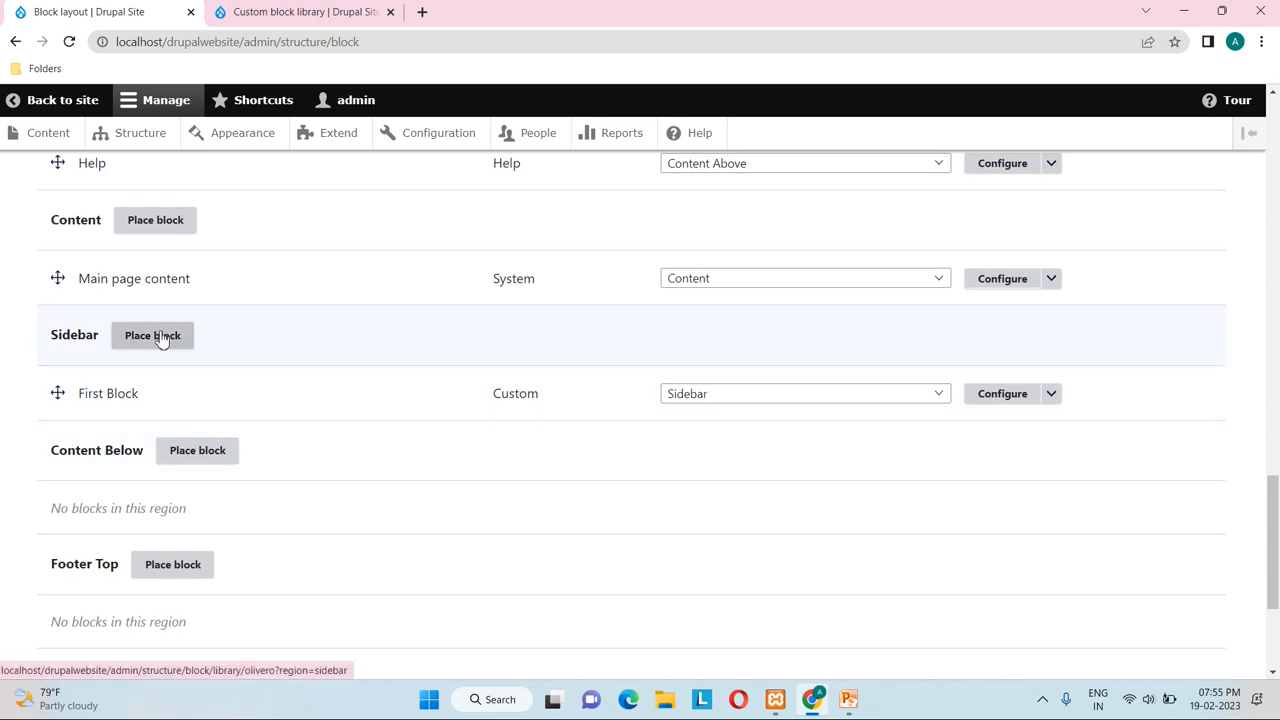
Step: Choose Second Block for placement in the Sidebar region
left_click(155, 336)
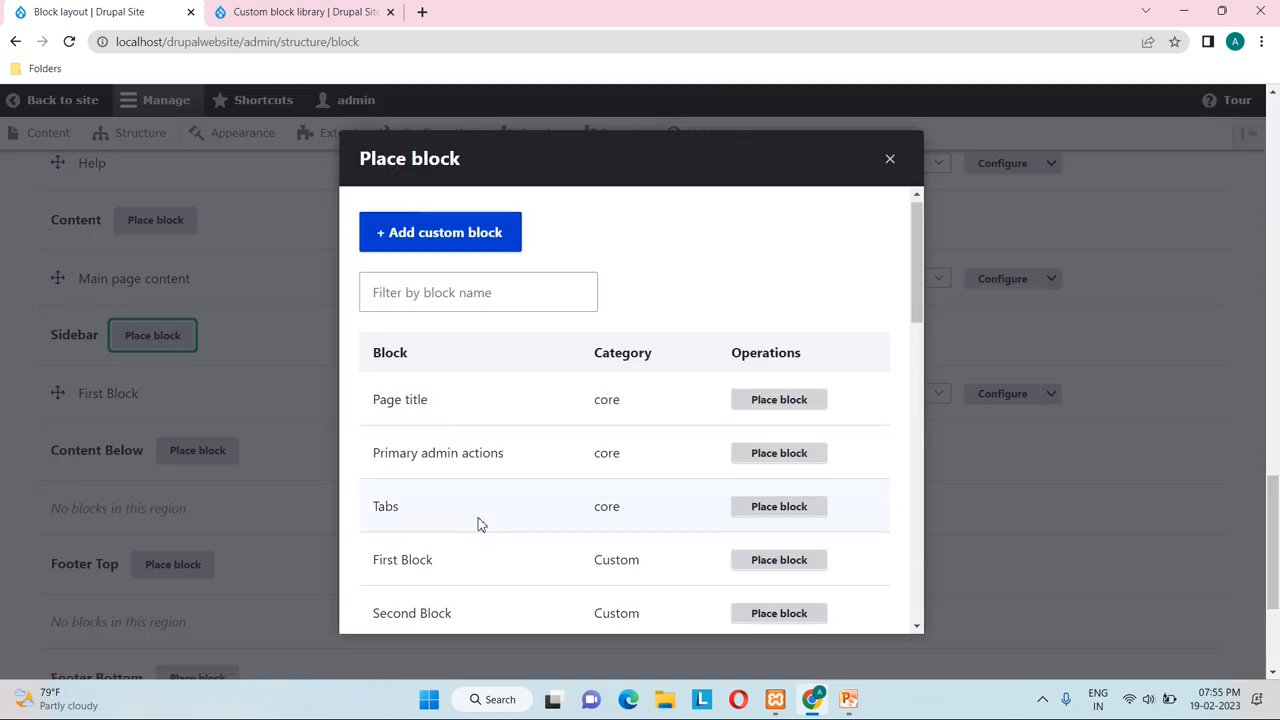
scroll(478, 524, "down", 2)
scroll(480, 523, "up", 1)
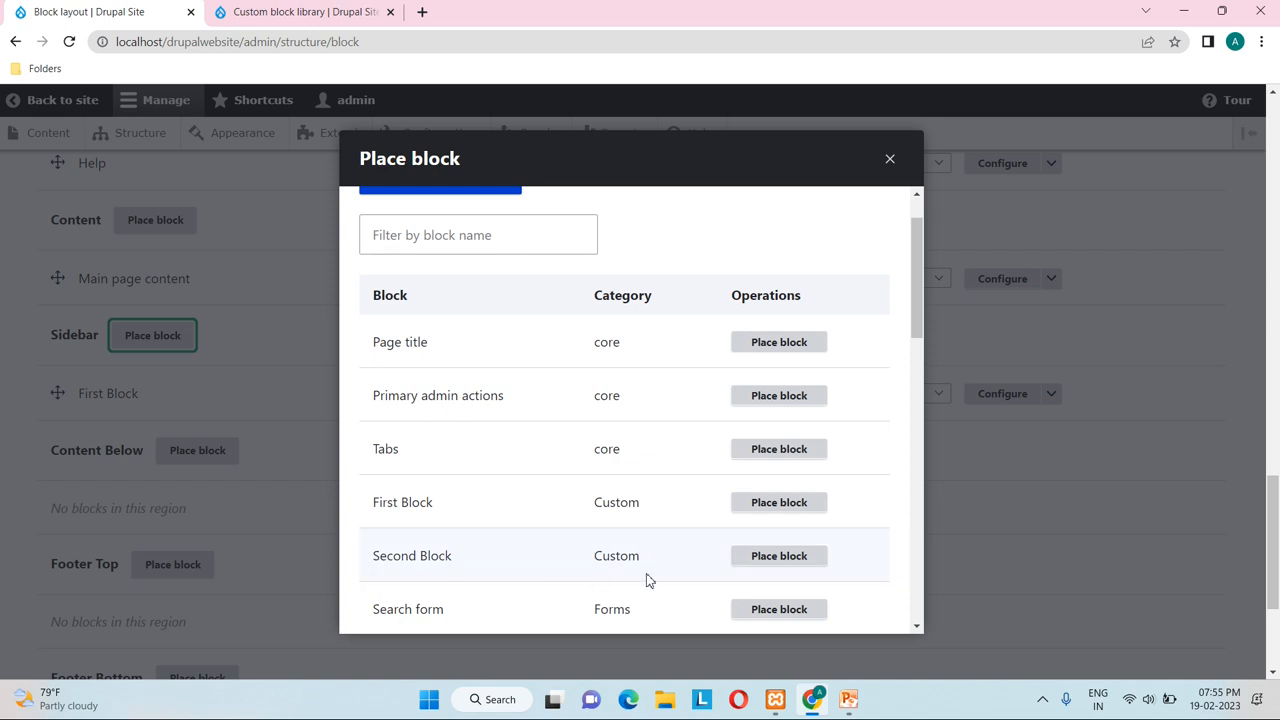
left_click(790, 557)
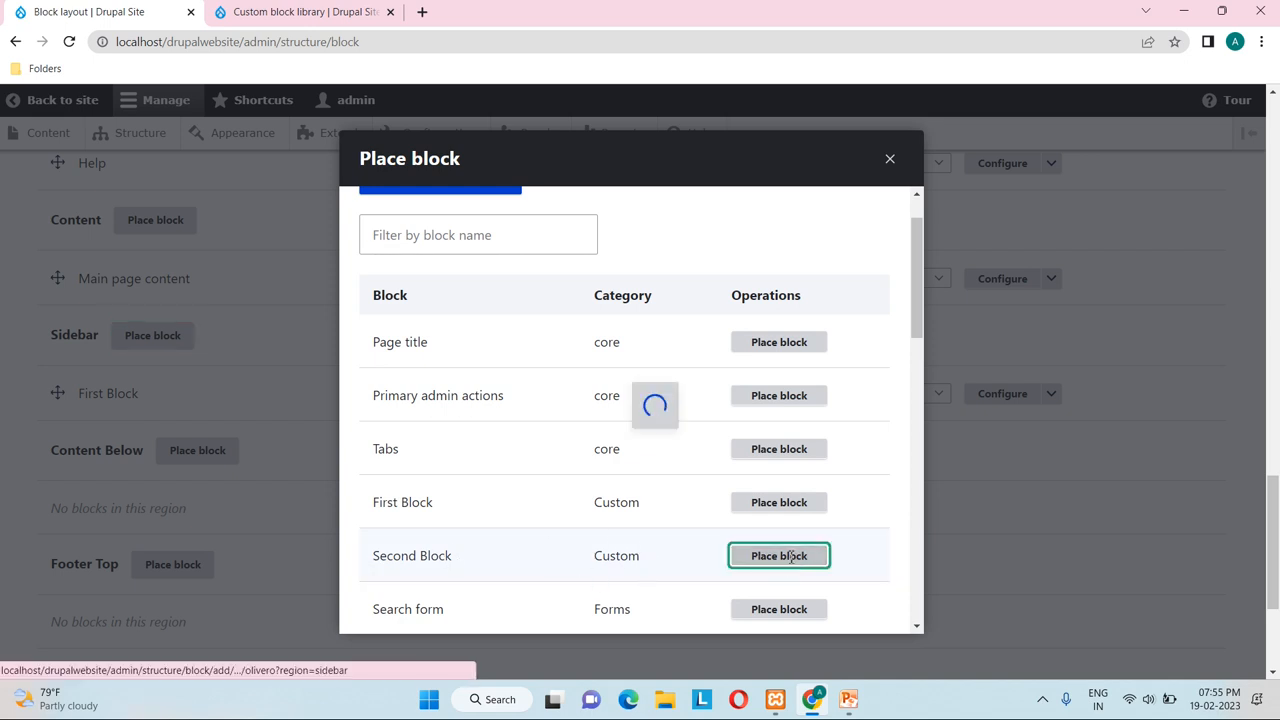
Step: Restrict the visibility of Second Block to the Basic page content type
scroll(563, 477, "down", 2)
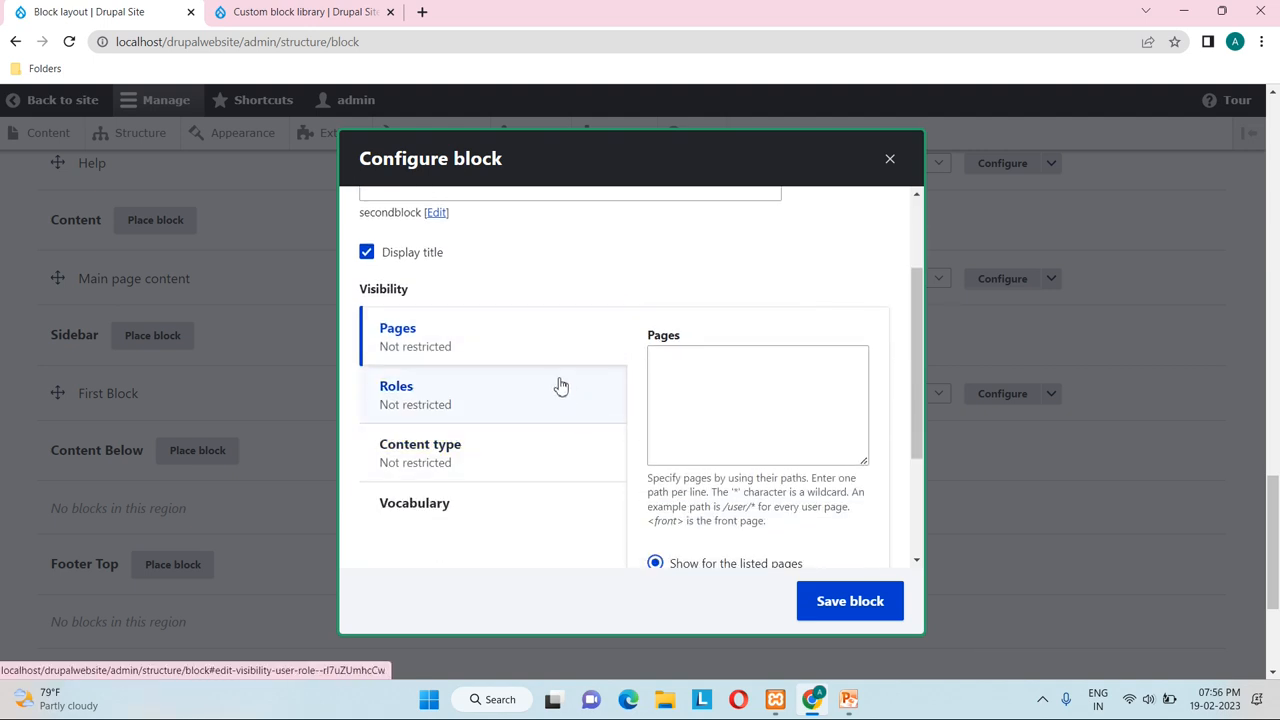
left_click(510, 463)
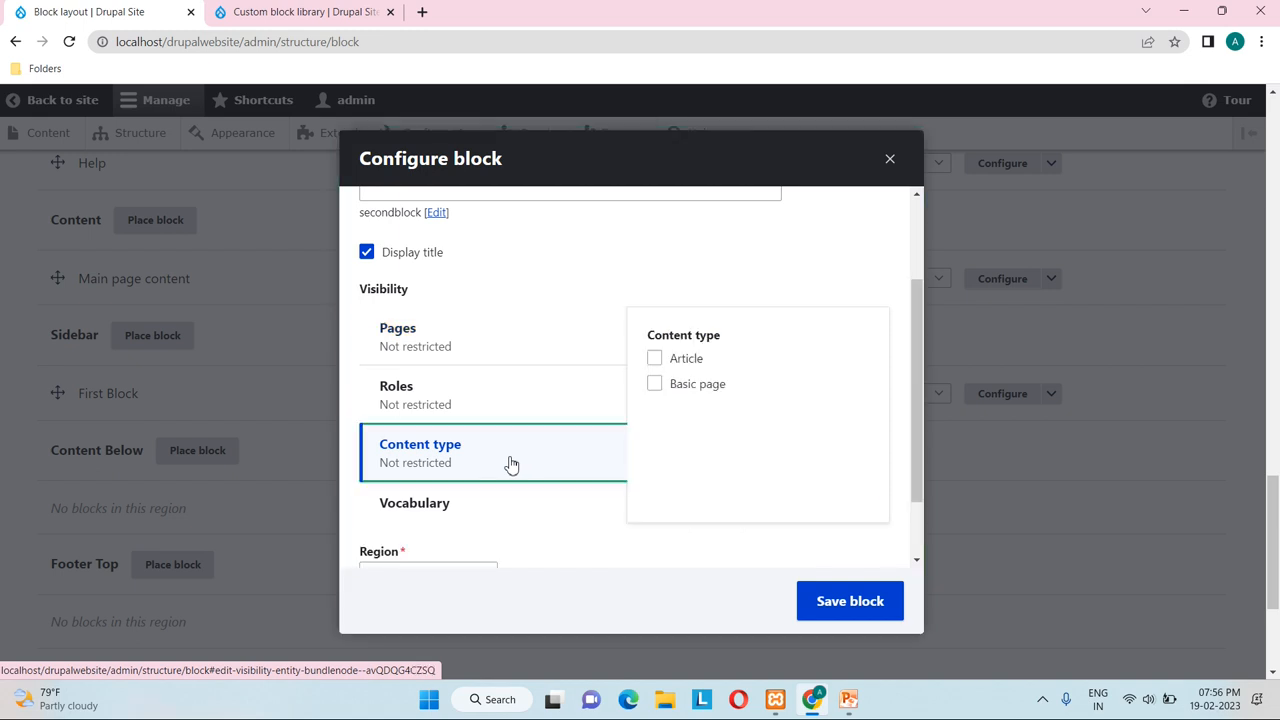
left_click(655, 385)
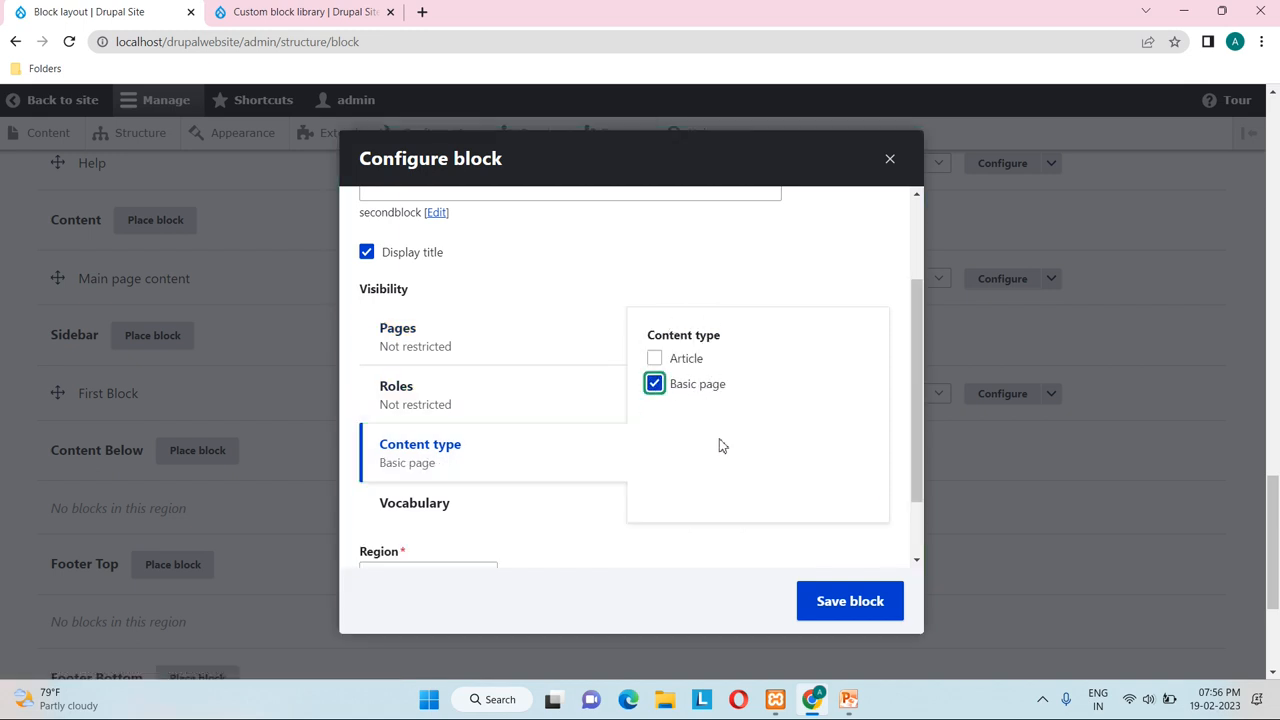
Step: Set the block's role visibility to Anonymous user, Authenticated user, Content editor and Administrator
scroll(568, 523, "down", 2)
left_click(558, 334)
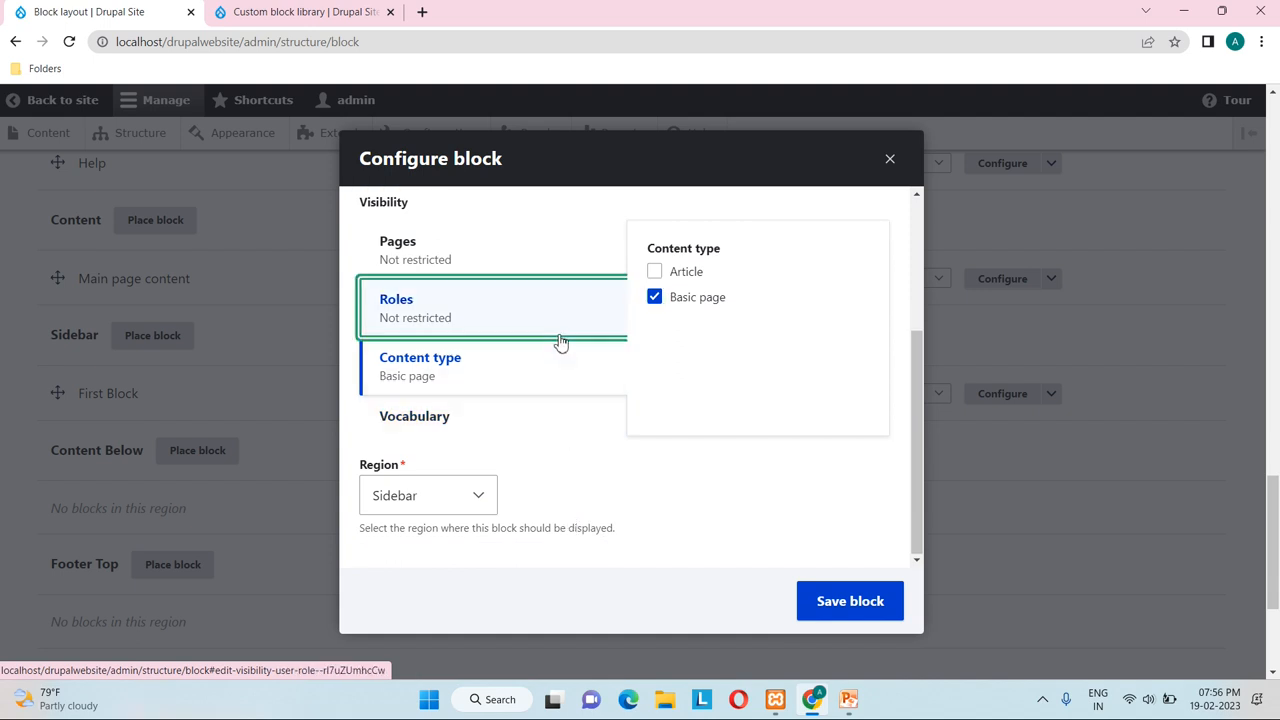
left_click(654, 273)
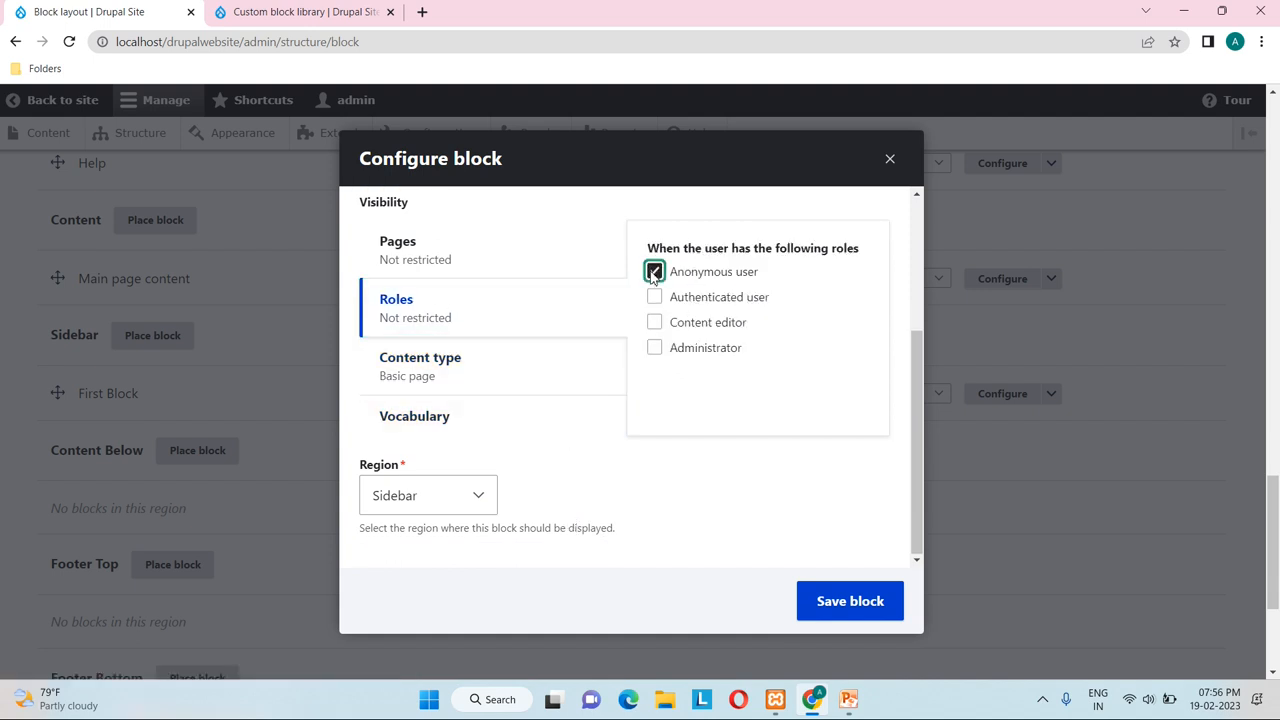
left_click(655, 298)
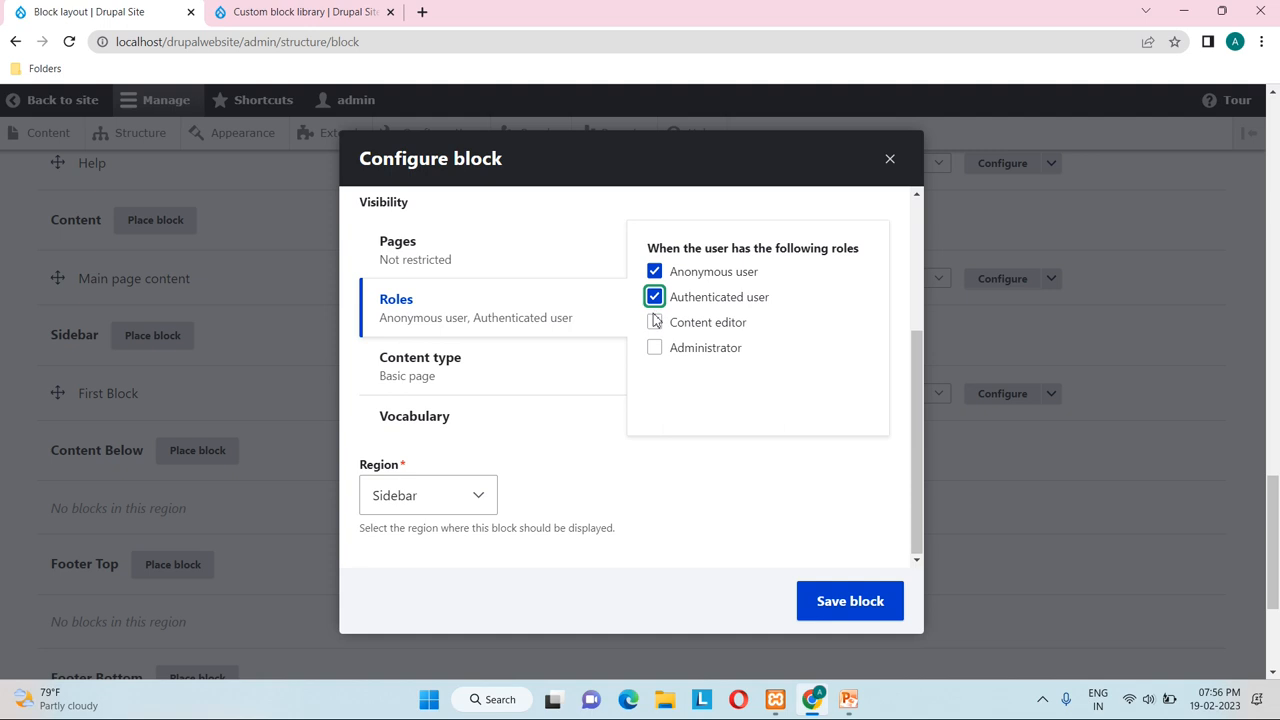
left_click(654, 323)
left_click(654, 347)
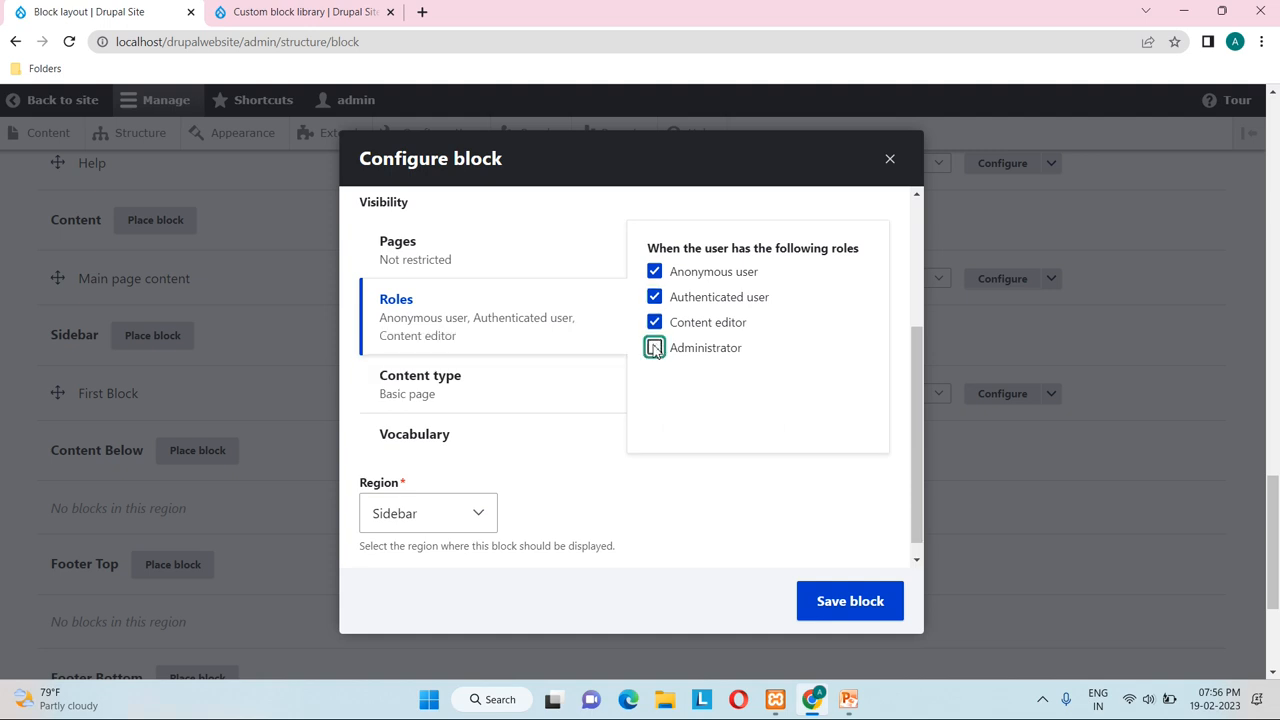
Step: Save the block placement in the Sidebar region and check the region's block list
scroll(580, 468, "down", 1)
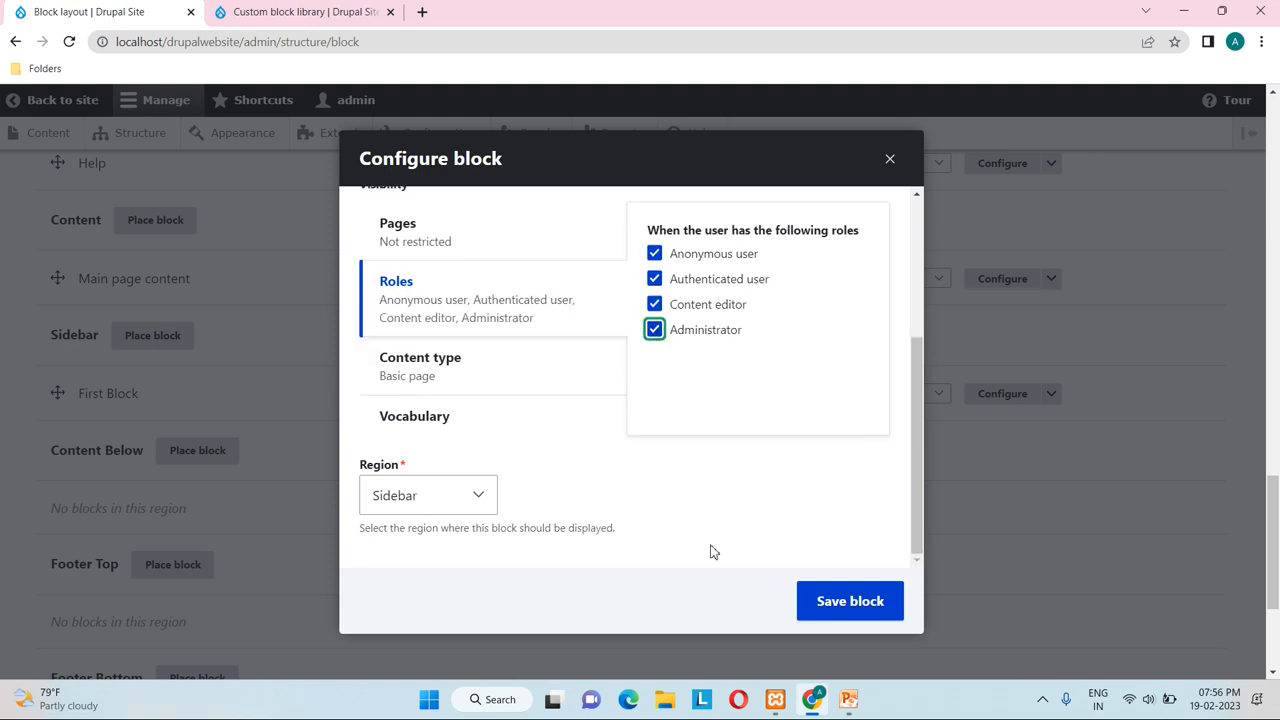
left_click(850, 601)
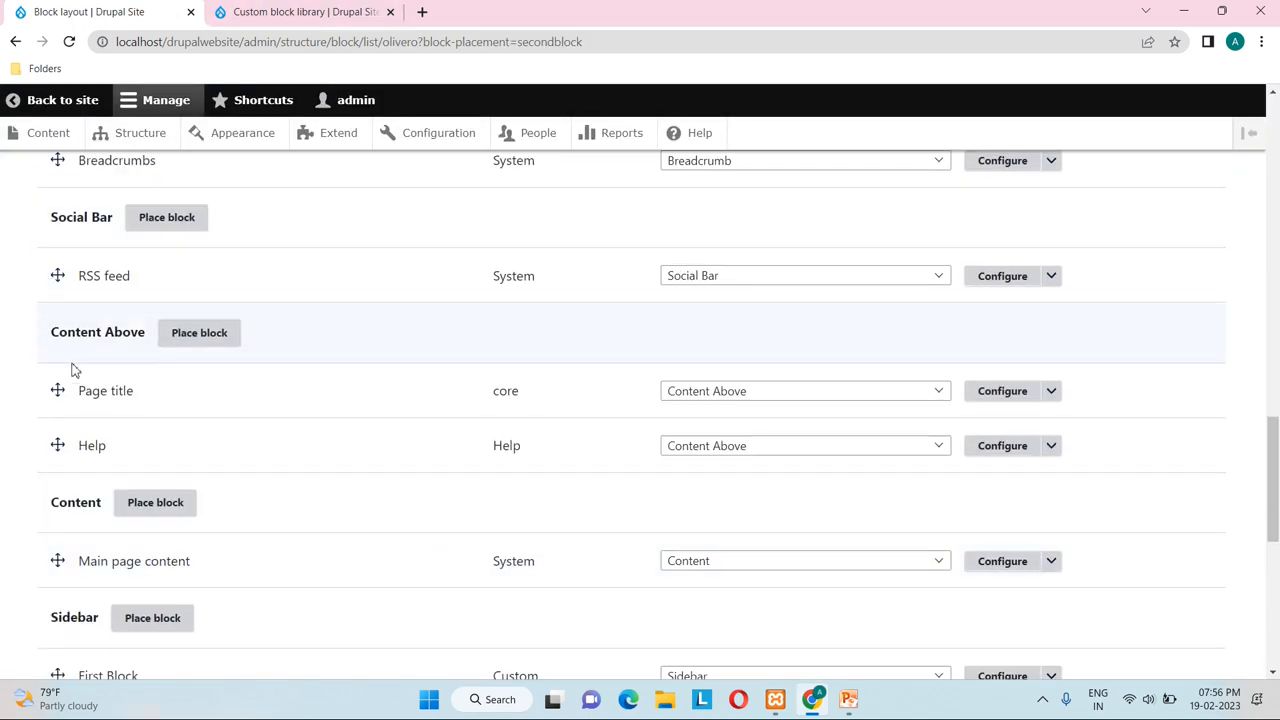
scroll(72, 370, "down", 2)
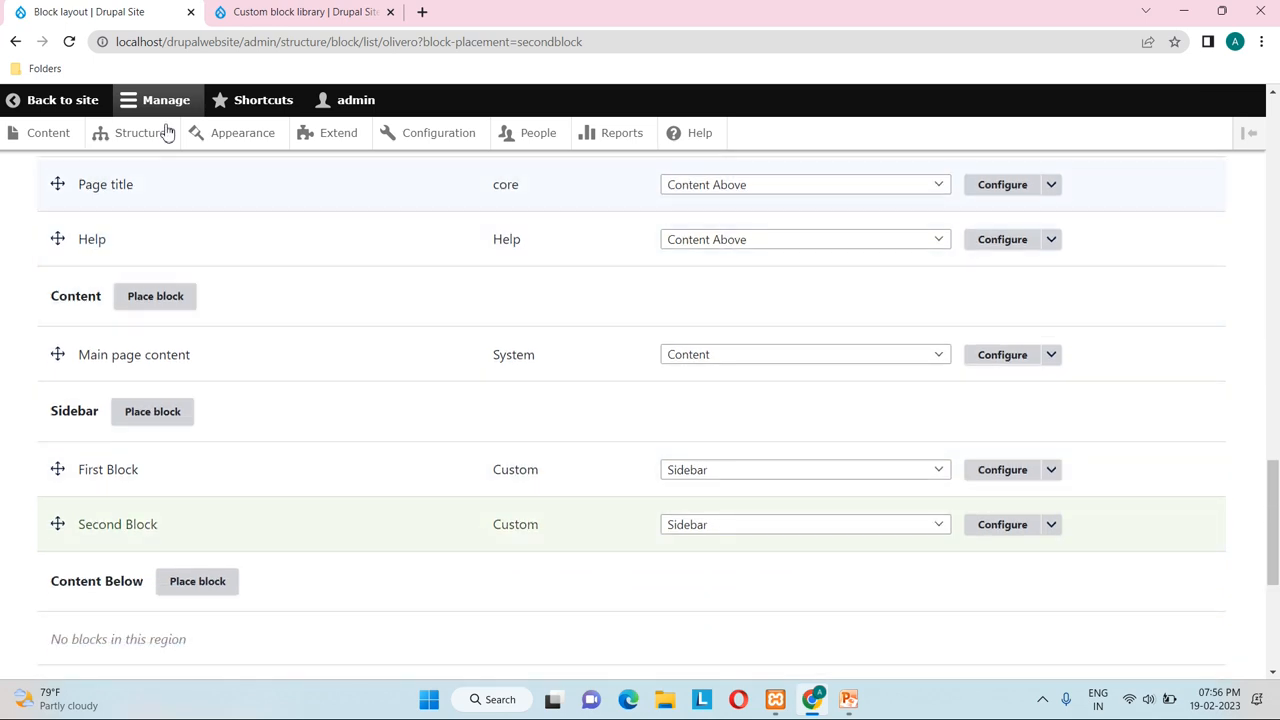
Step: Open the site's front page in a new browser tab and switch to it
right_click(47, 108)
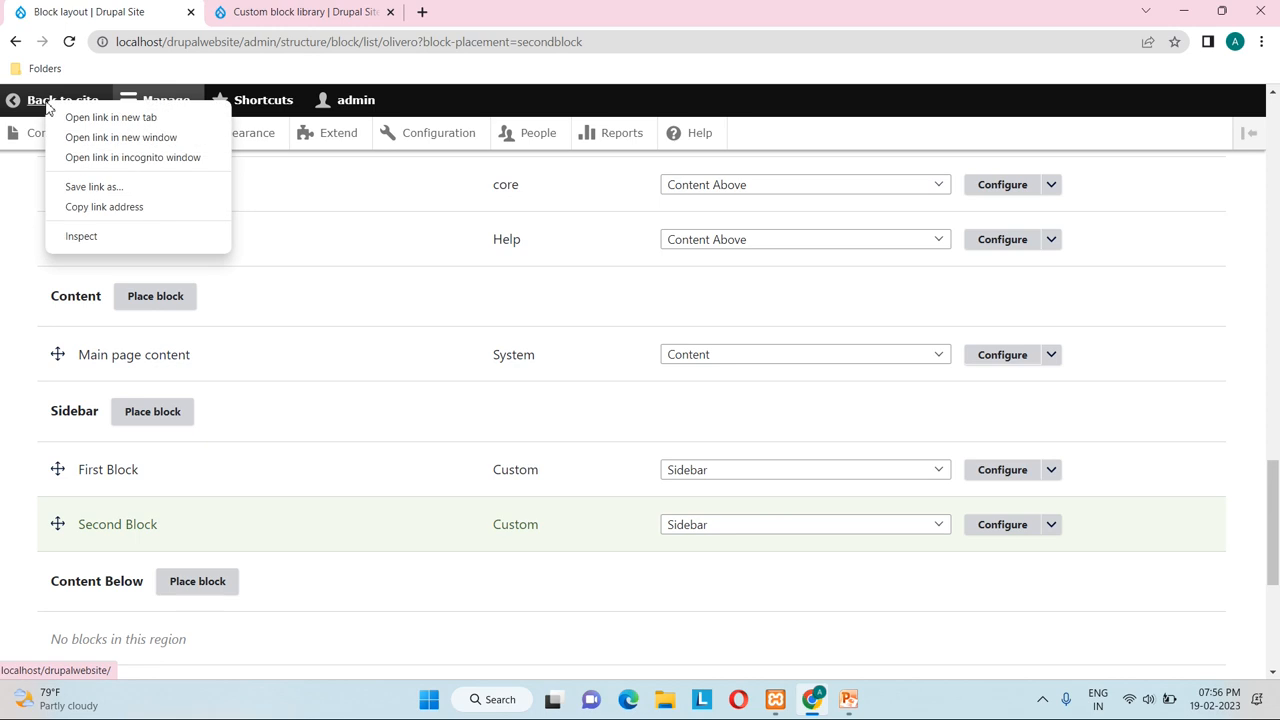
left_click(97, 118)
left_click(430, 8)
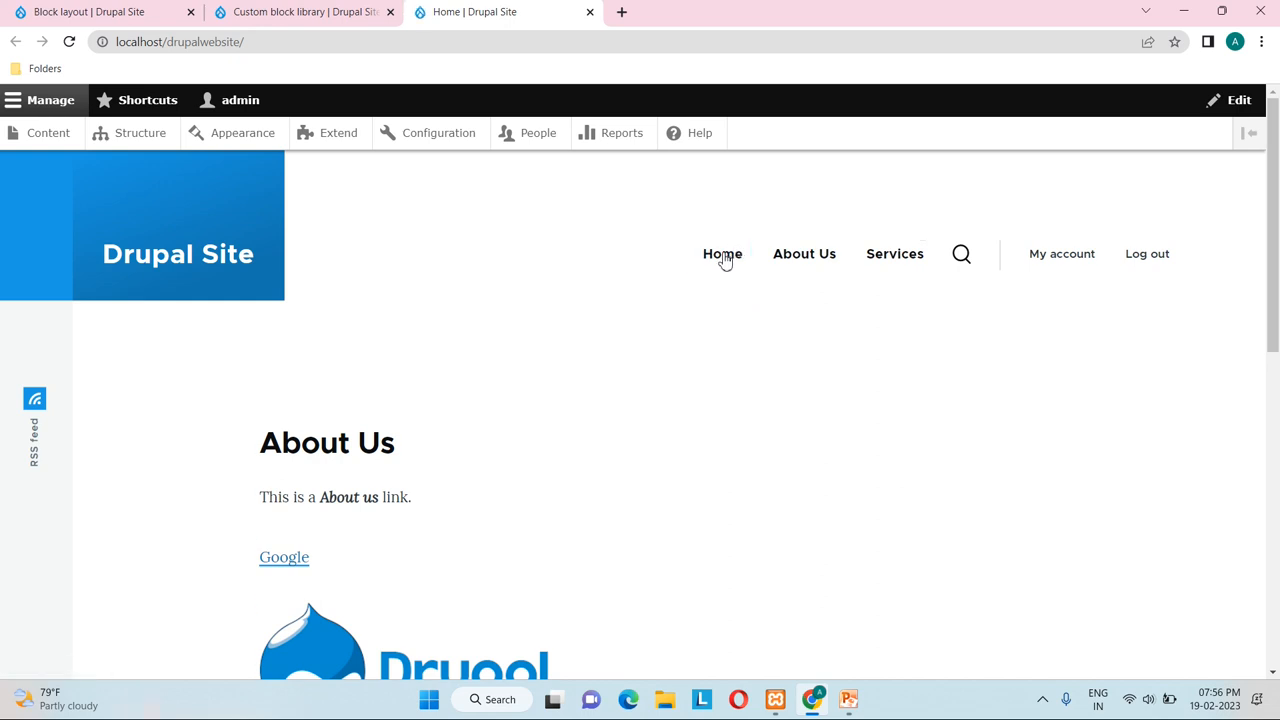
Step: Open the site's About Us page and examine the First Block and Second Block in its sidebar
scroll(722, 330, "down", 1)
scroll(722, 330, "up", 1)
left_click(802, 262)
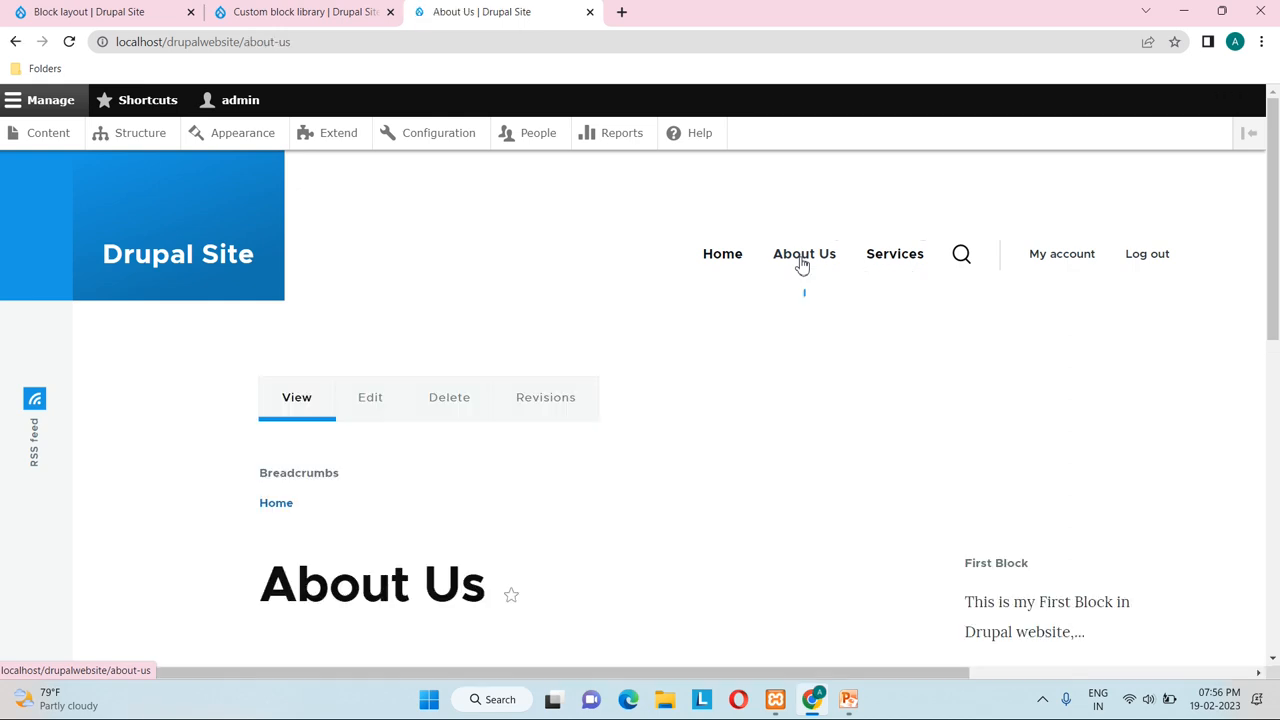
scroll(708, 372, "down", 3)
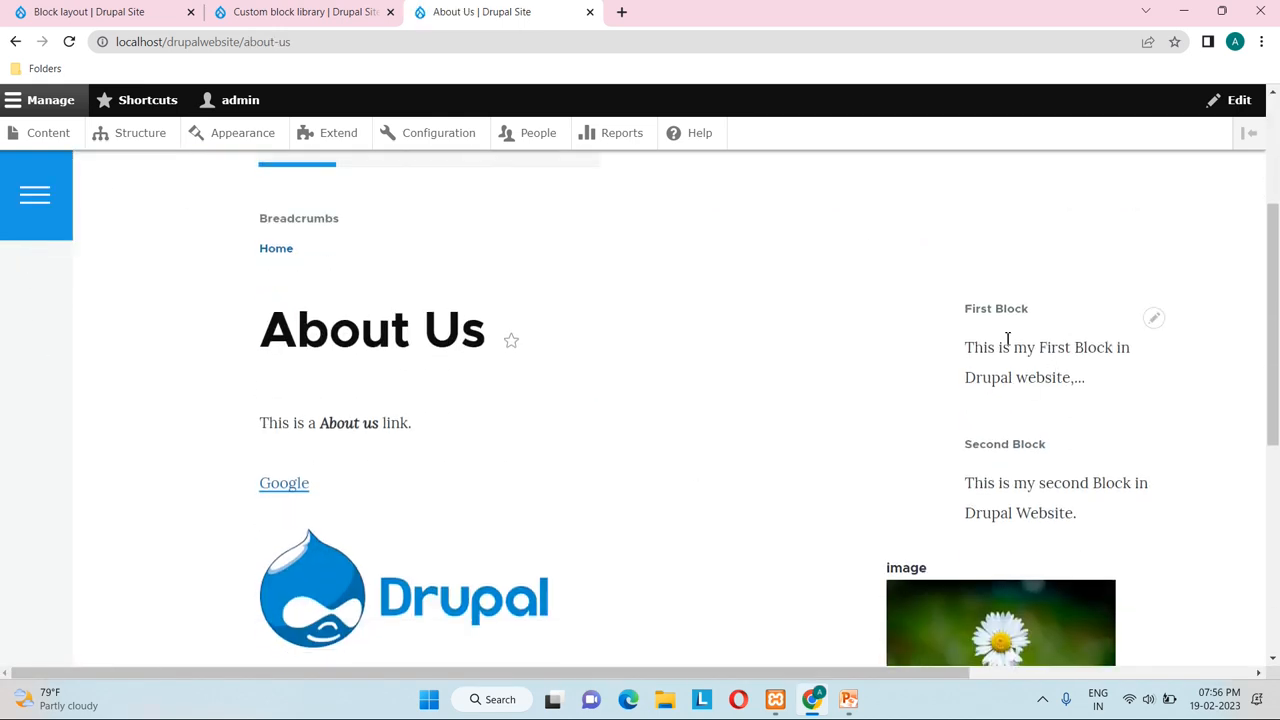
scroll(1064, 534, "down", 1)
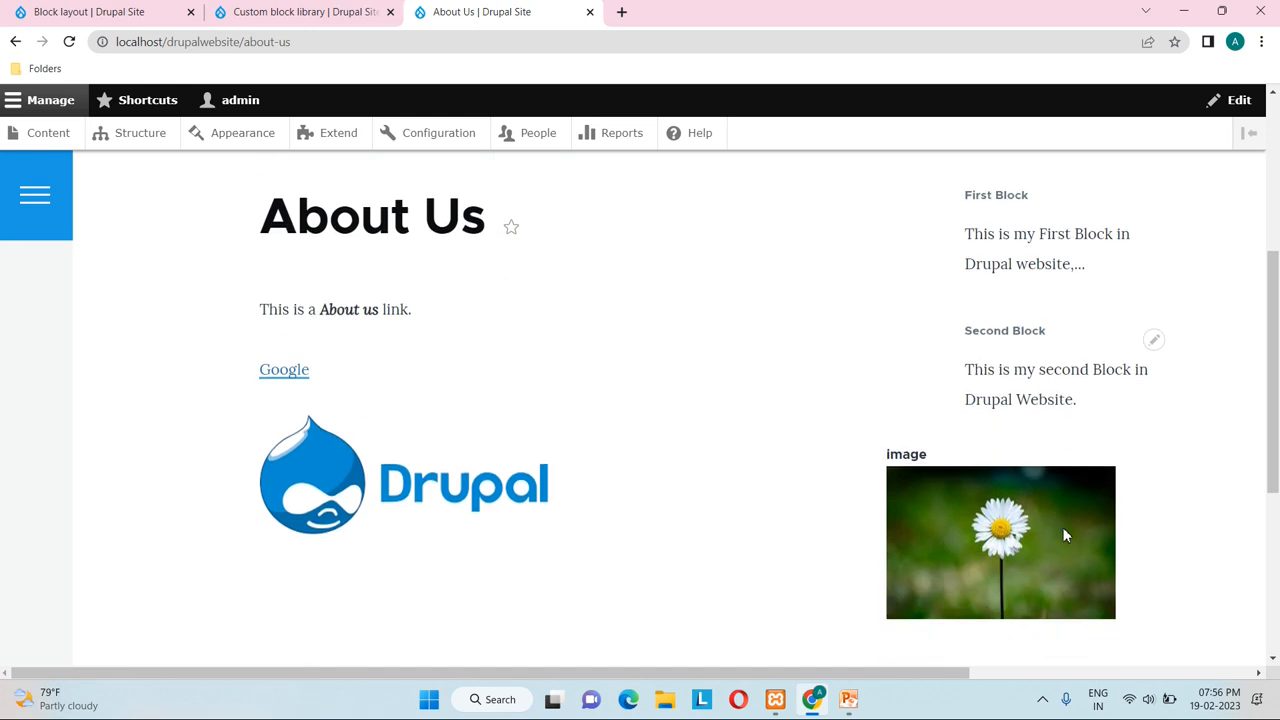
scroll(1064, 534, "down", 1)
mouse_move(1084, 370)
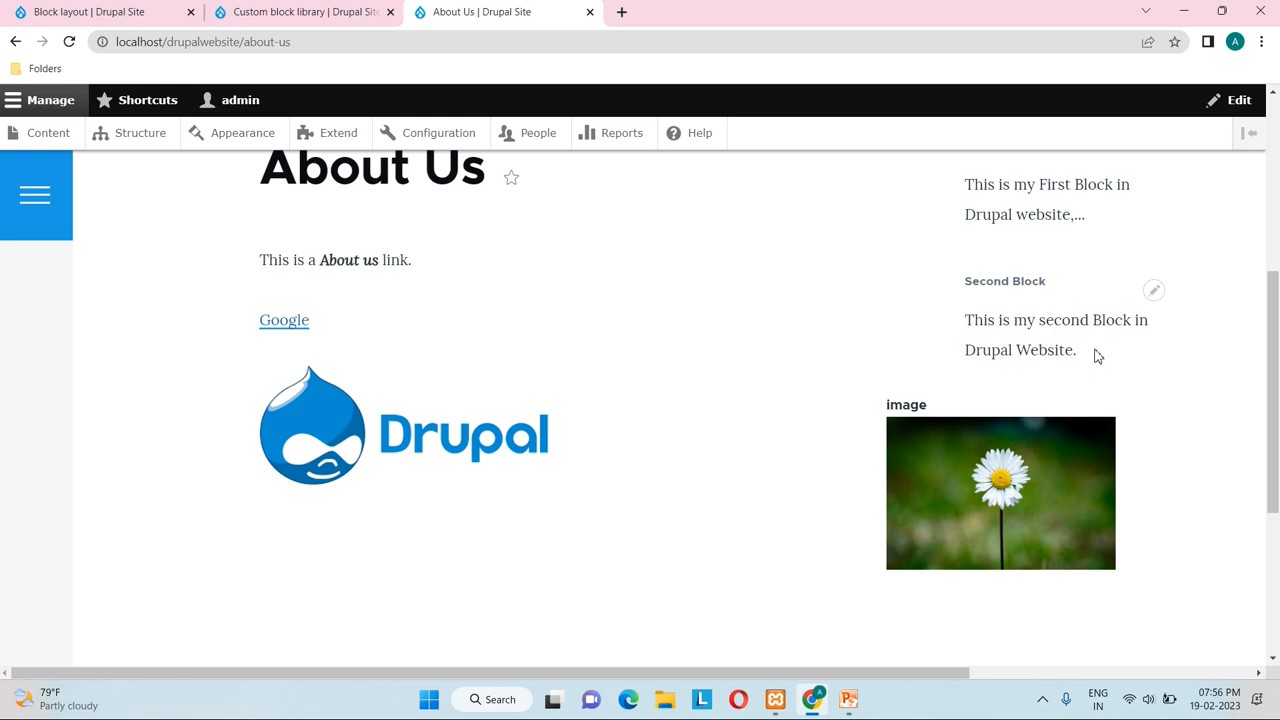
scroll(1096, 356, "up", 2)
scroll(1072, 511, "up", 1)
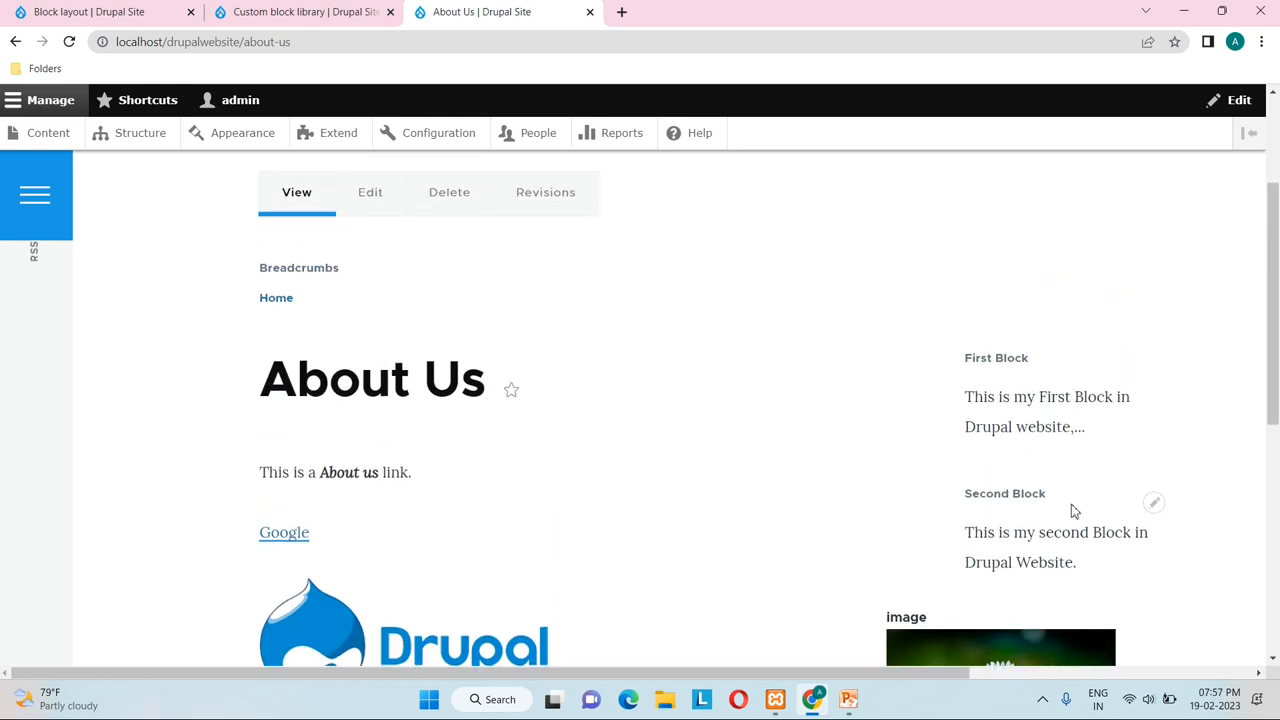
scroll(817, 323, "up", 2)
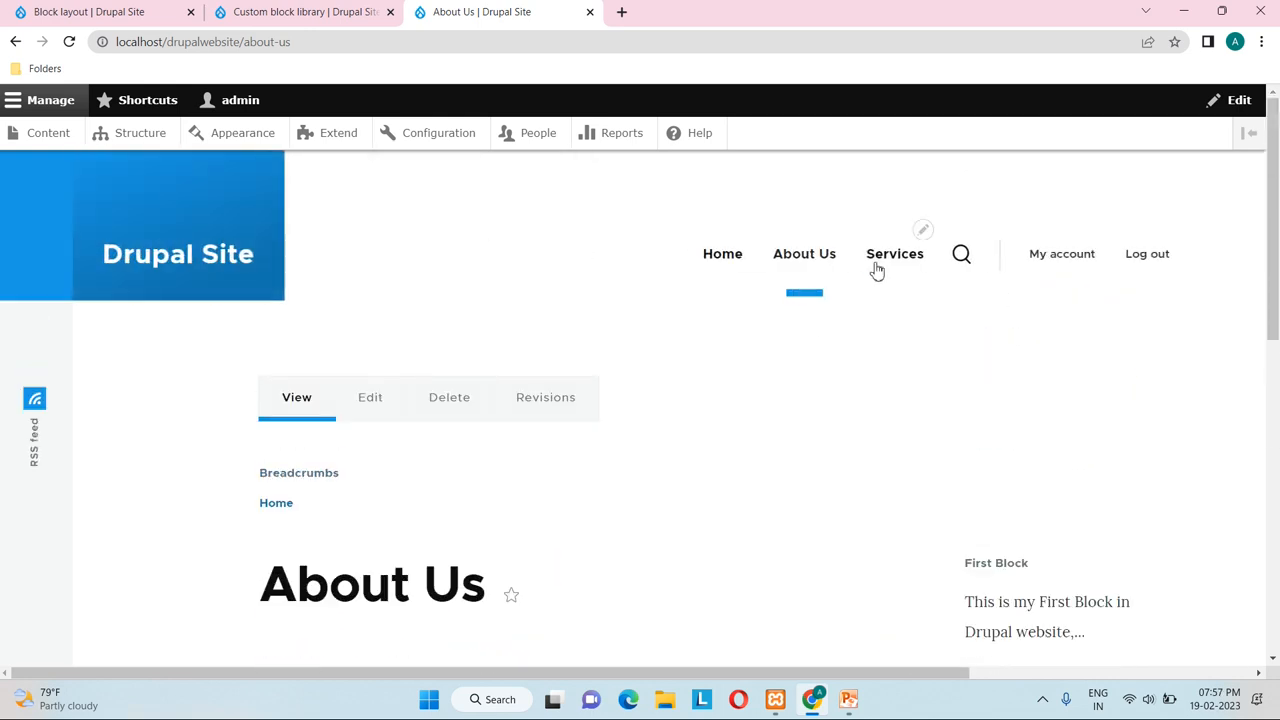
Step: Open the Services page and examine the sidebar blocks, including Second Block's text and image
left_click(897, 268)
scroll(1009, 431, "down", 2)
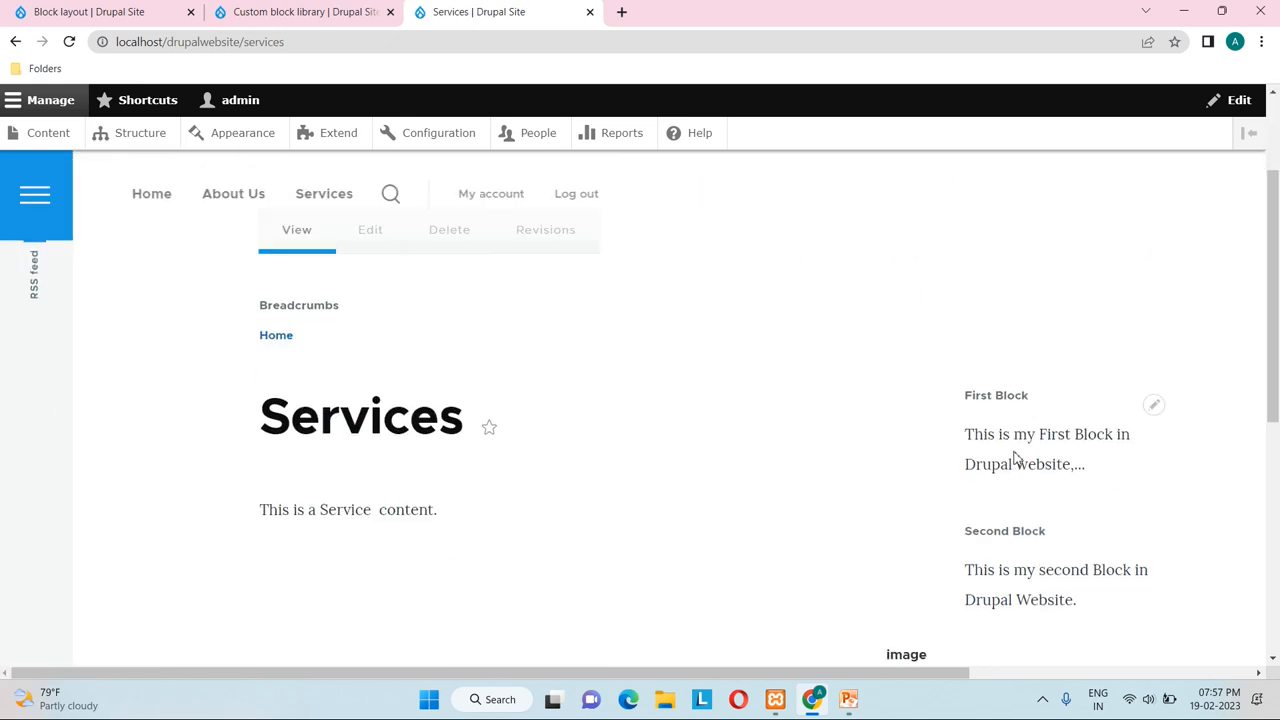
scroll(780, 443, "up", 2)
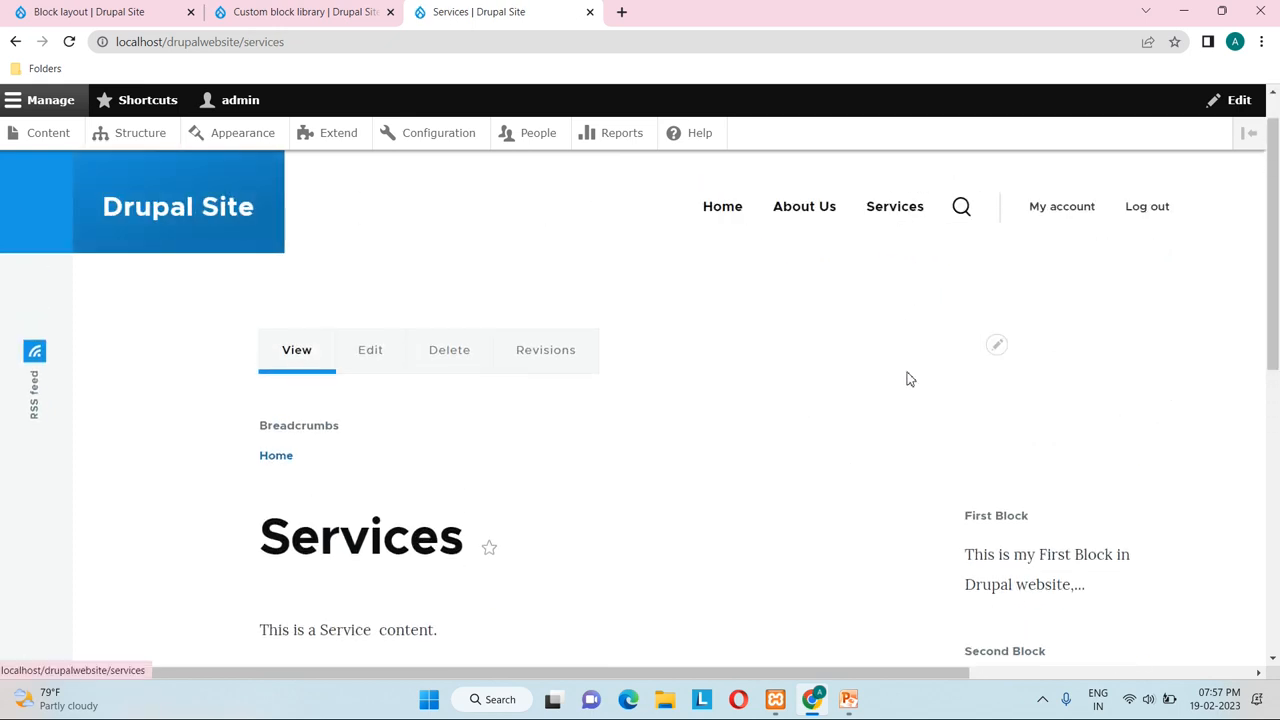
scroll(909, 377, "down", 2)
scroll(1031, 451, "down", 1)
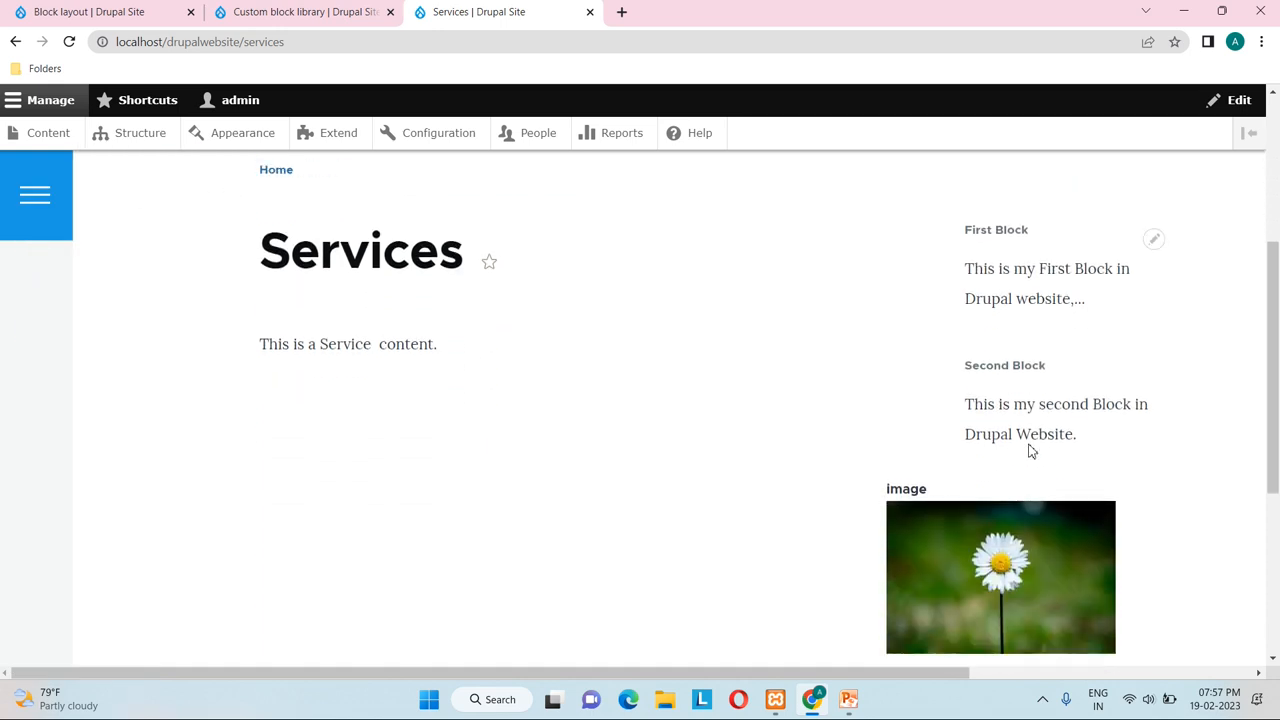
scroll(1031, 451, "up", 2)
scroll(1031, 451, "down", 2)
scroll(946, 477, "down", 2)
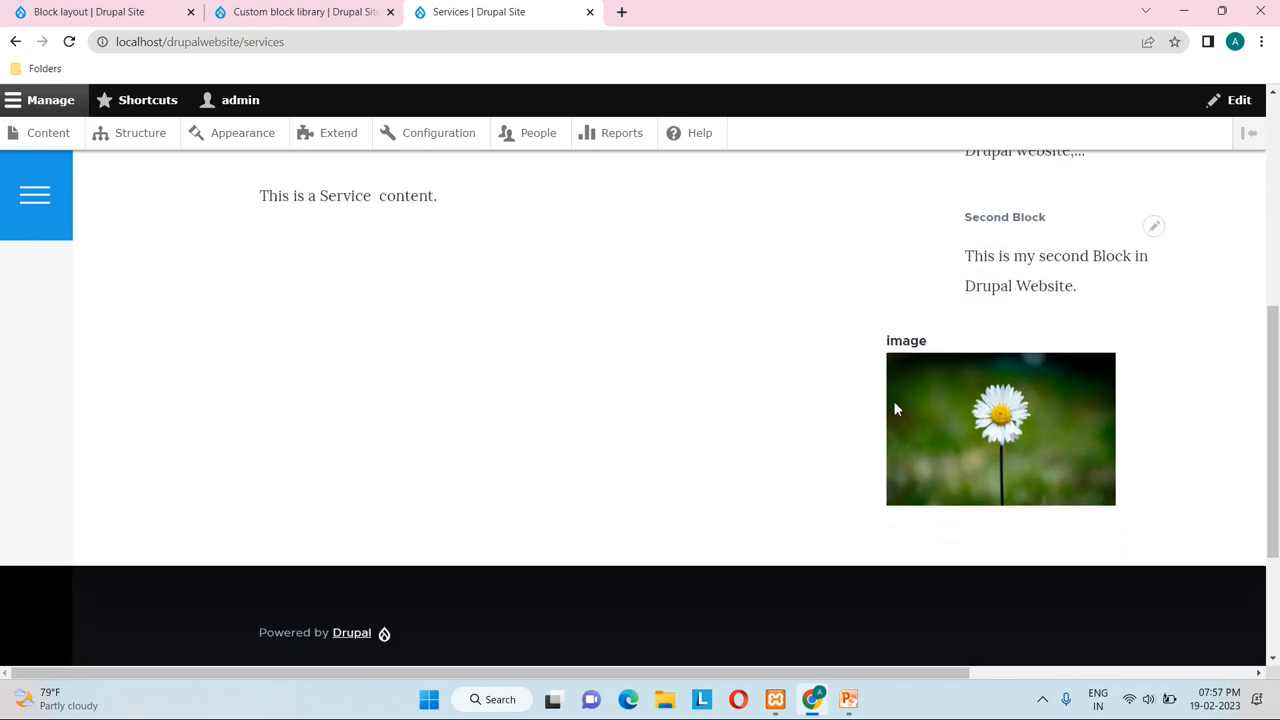
scroll(958, 435, "up", 1)
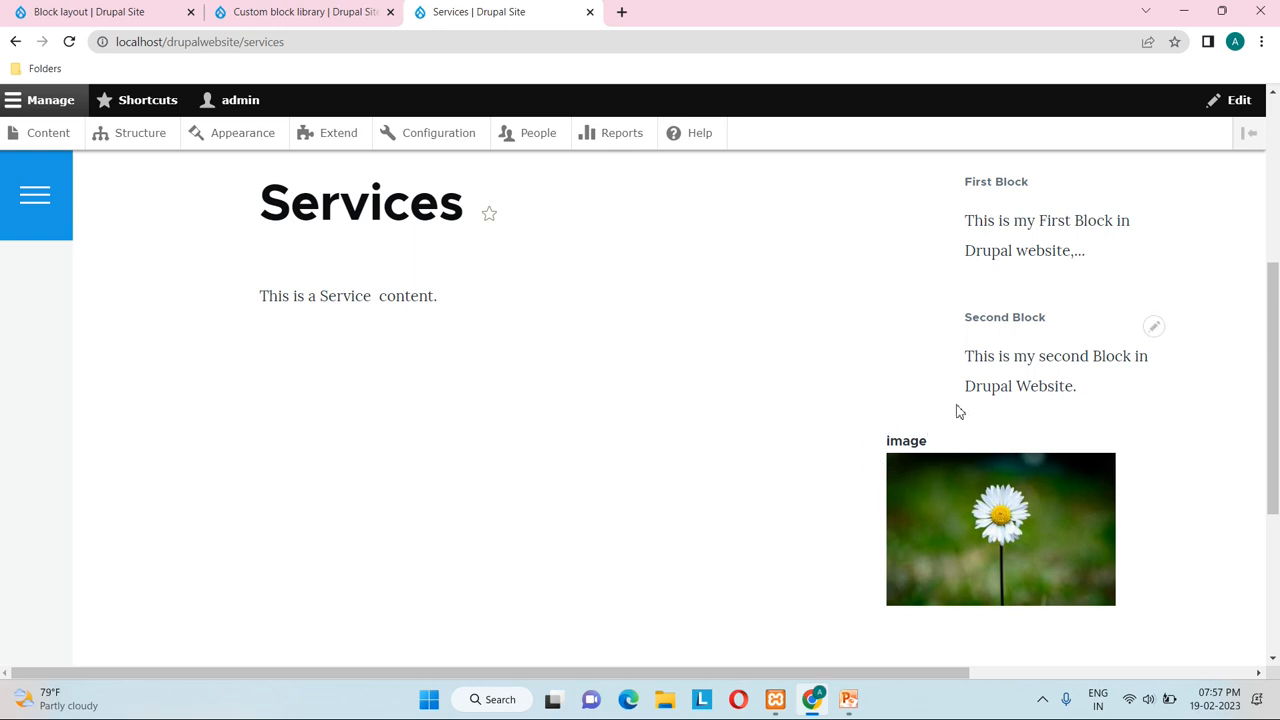
scroll(560, 431, "up", 5)
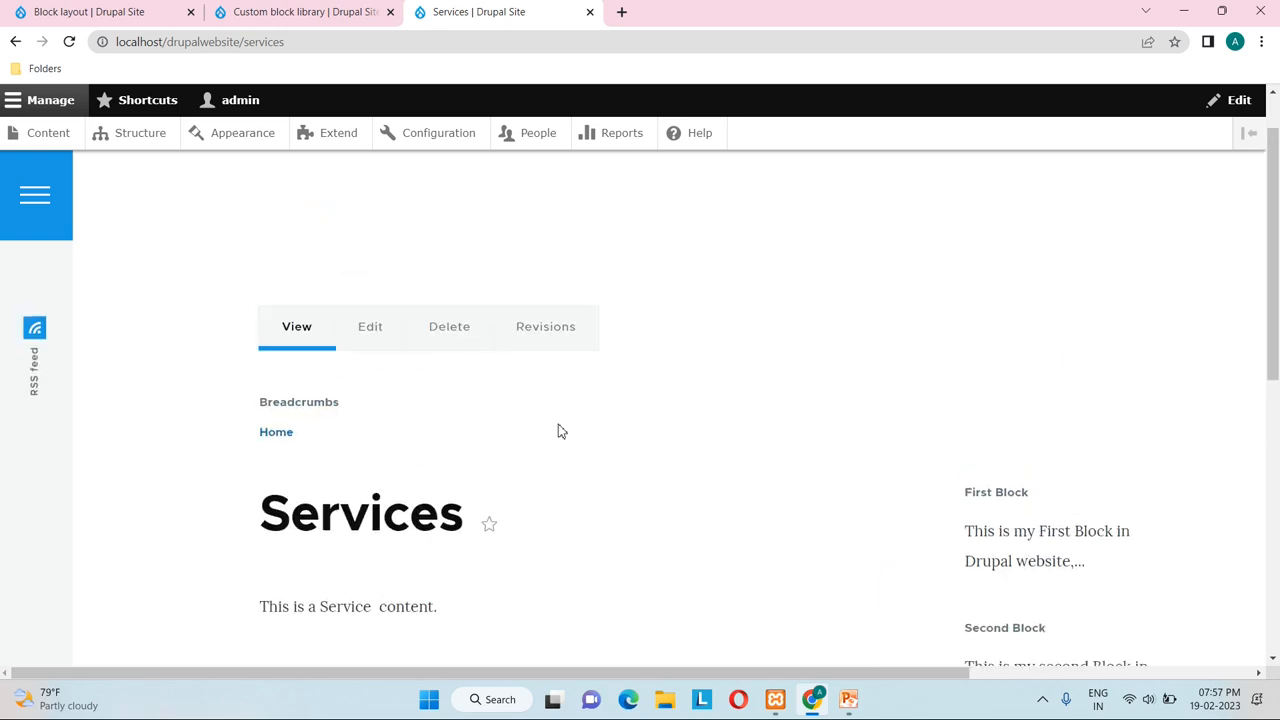
Step: Return to the block administration and show the block types of the custom block library
left_click(89, 11)
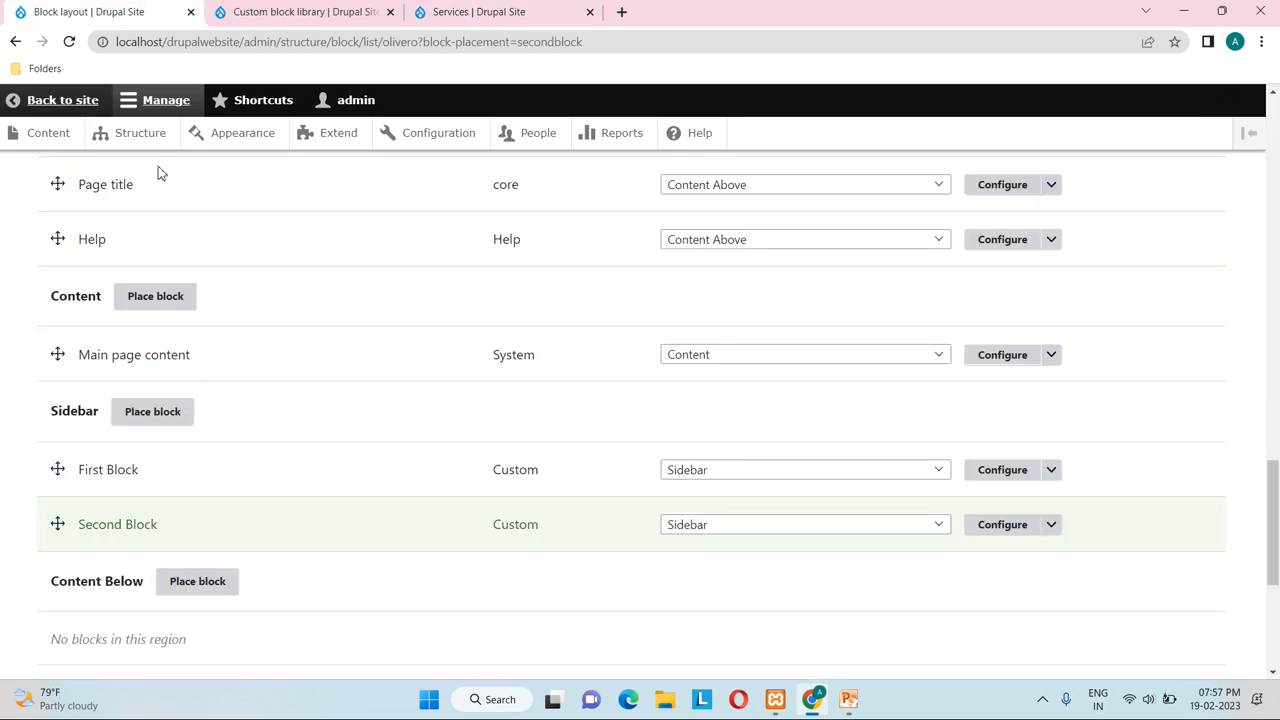
left_click(136, 138)
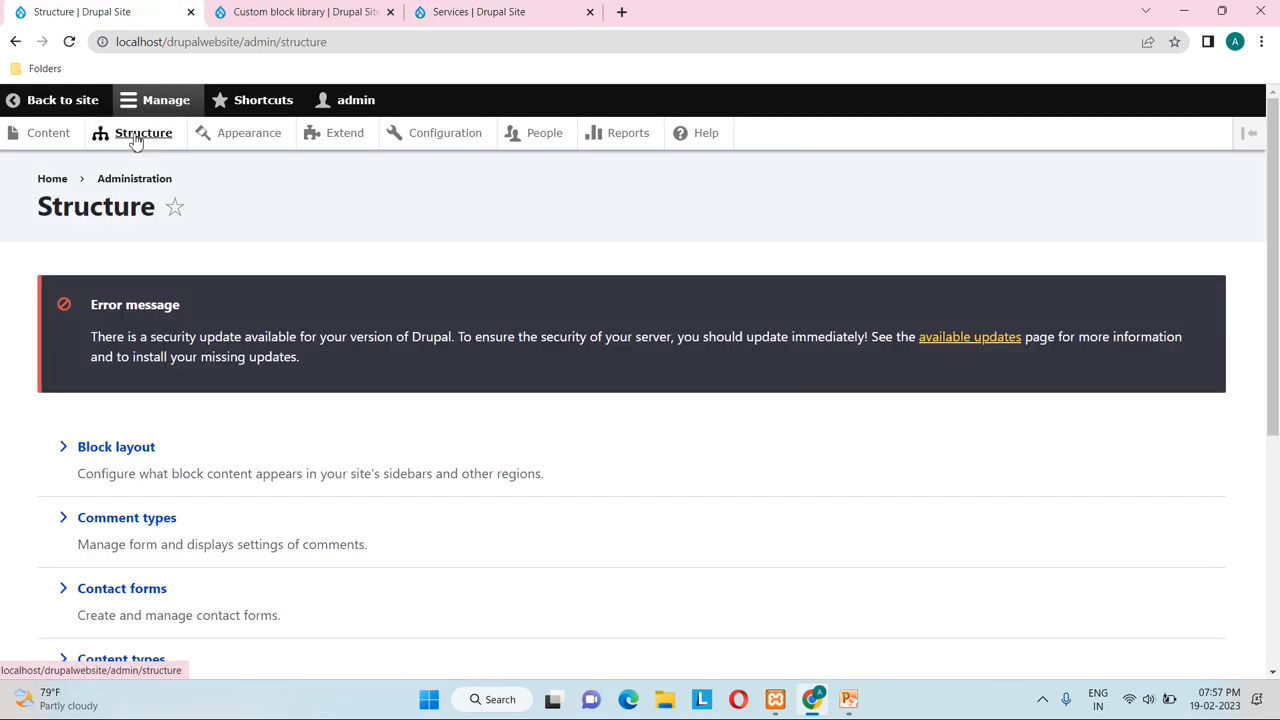
left_click(119, 451)
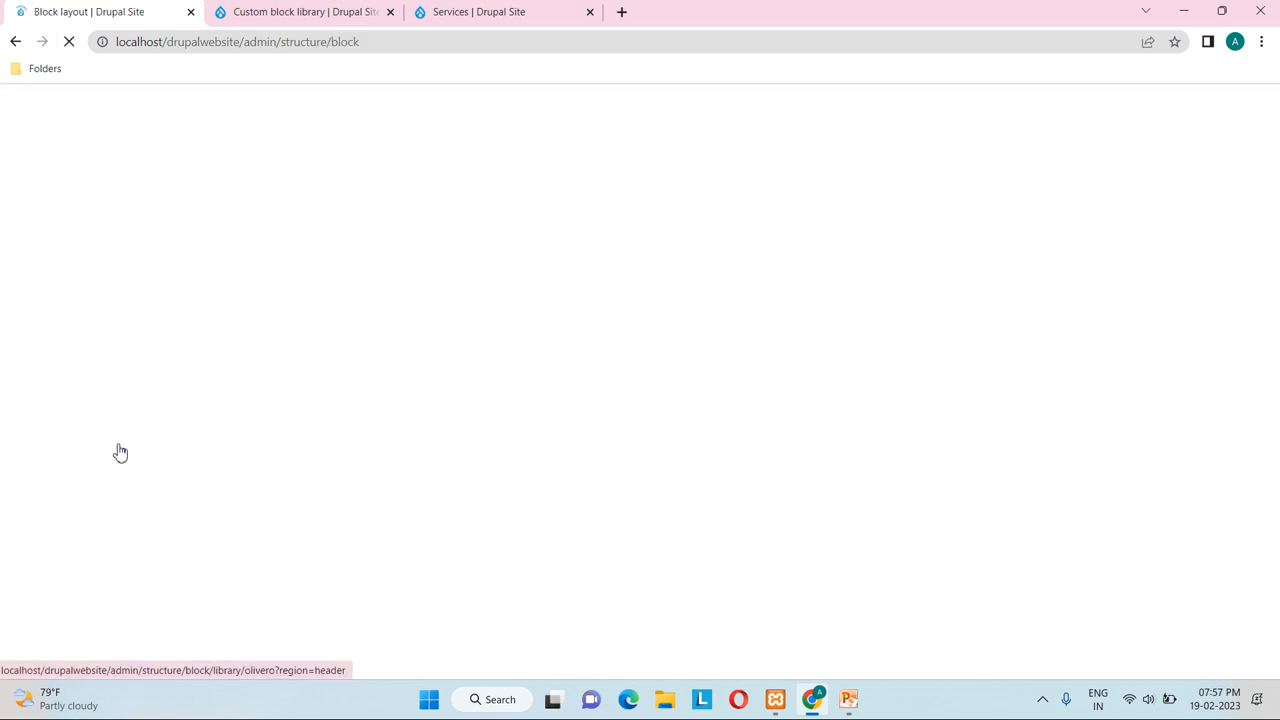
left_click(260, 254)
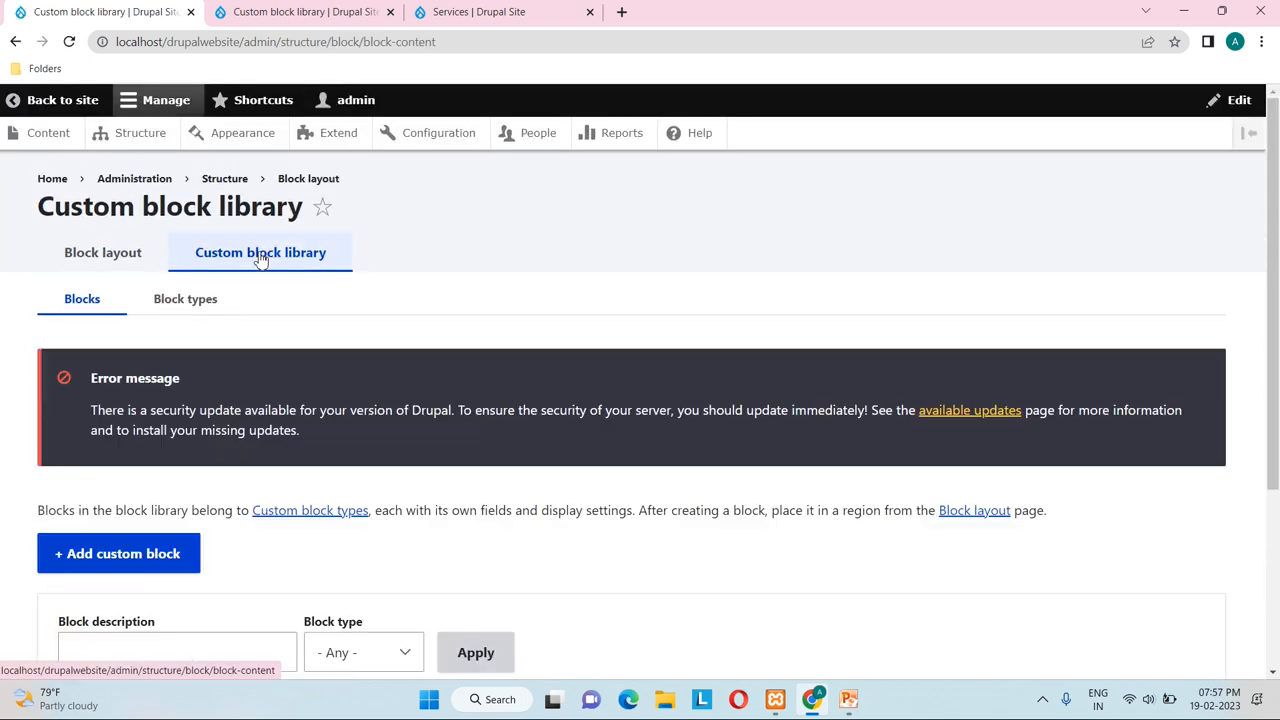
left_click(185, 300)
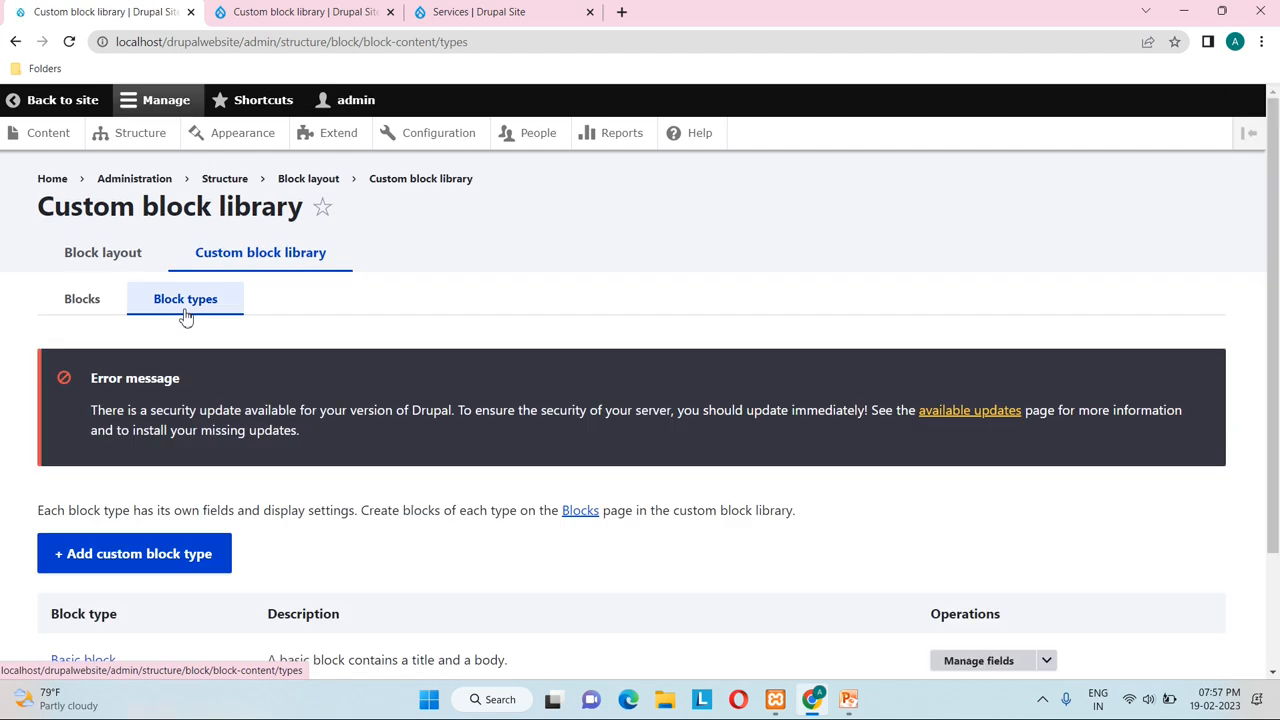
scroll(622, 412, "down", 2)
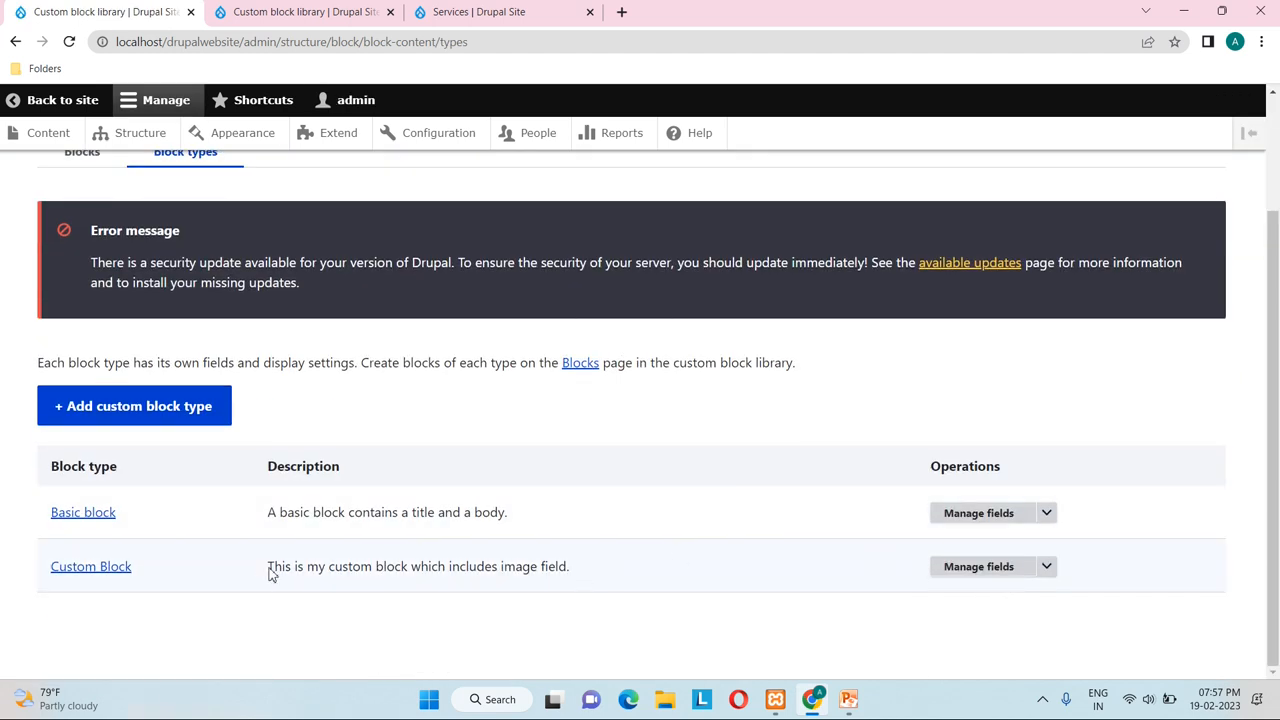
Step: Open the fields of the Custom Block type and go to its form display settings
left_click(973, 570)
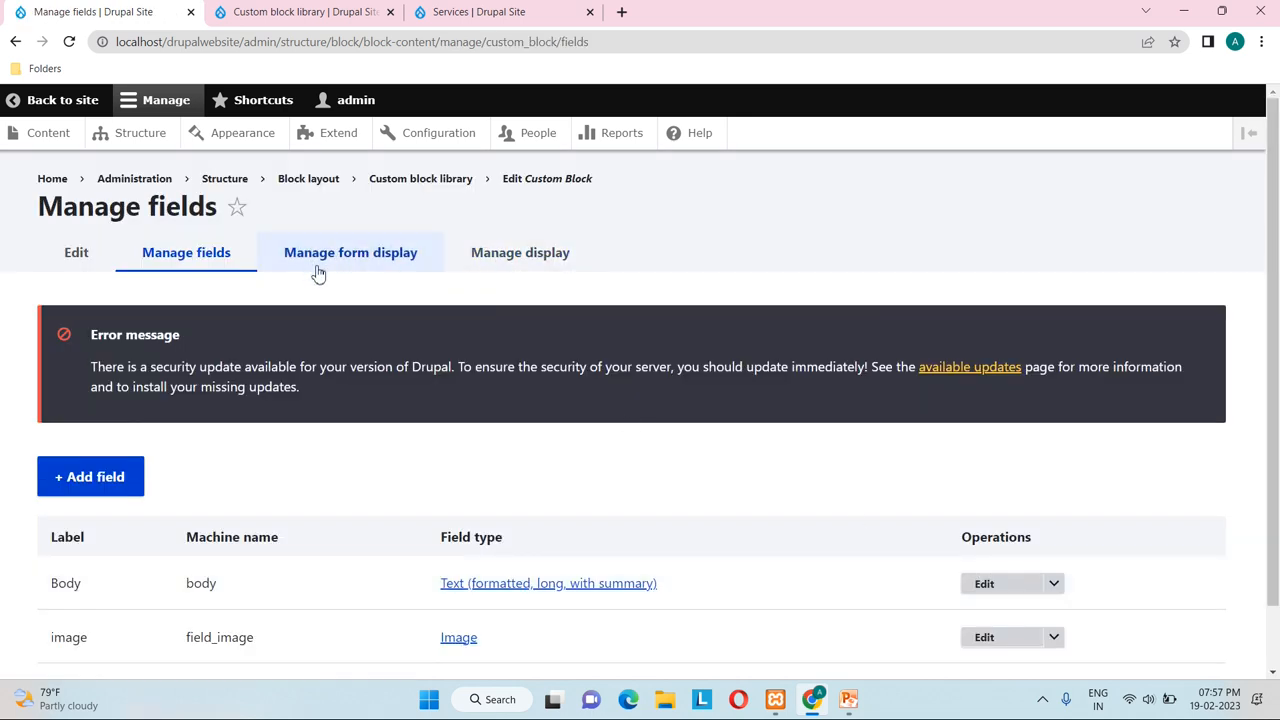
scroll(349, 350, "down", 1)
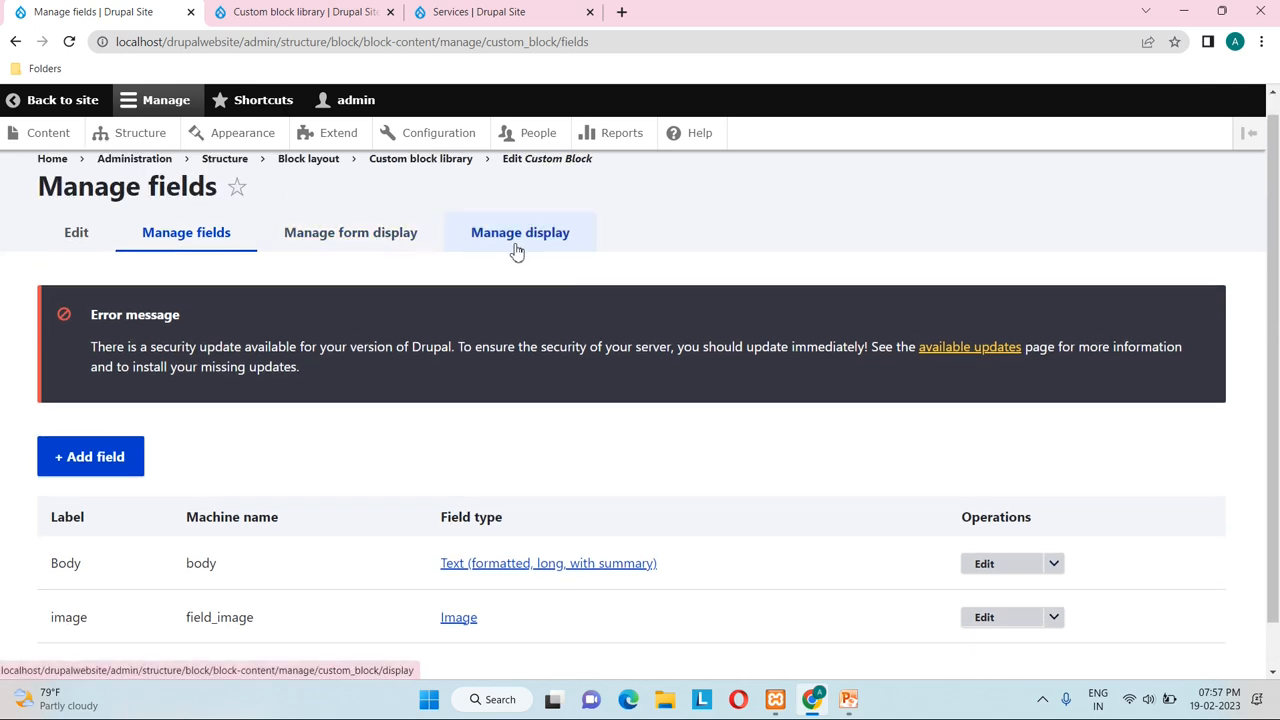
left_click(343, 238)
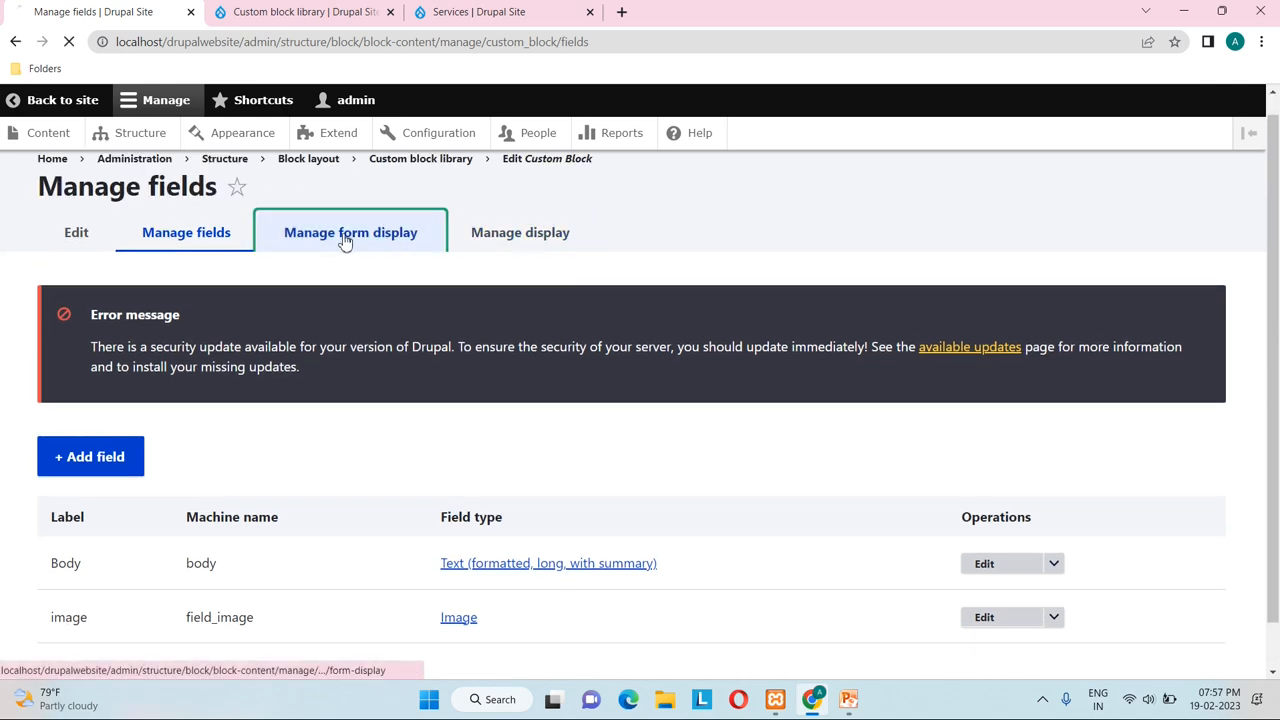
scroll(302, 458, "down", 2)
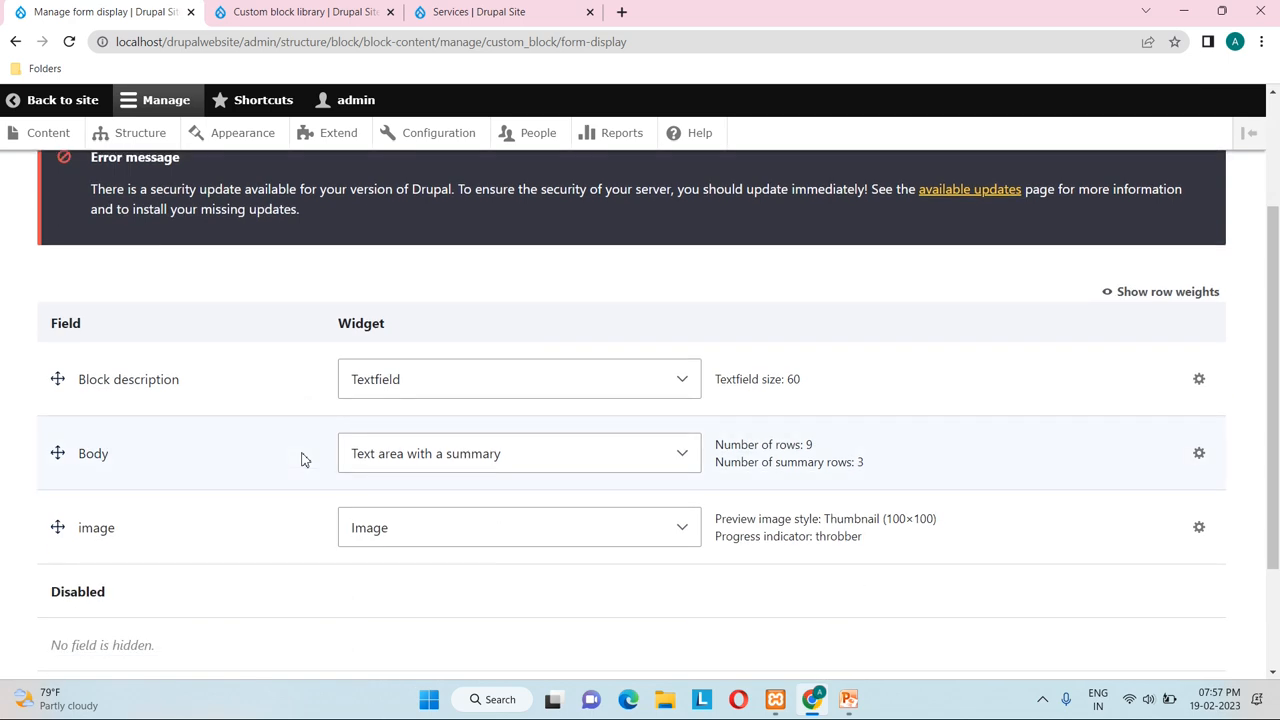
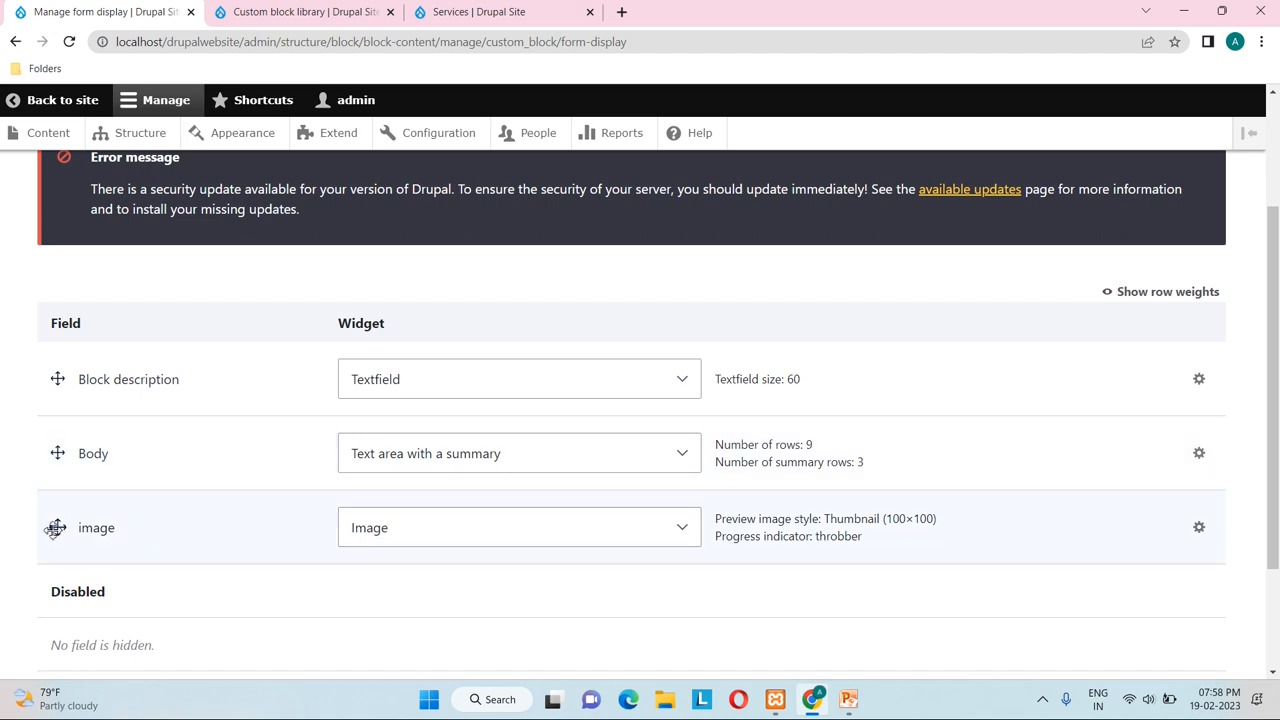
Step: Move the image field above Body in the Custom Block form display, save, and check the field order
left_click_drag(57, 527, 54, 477)
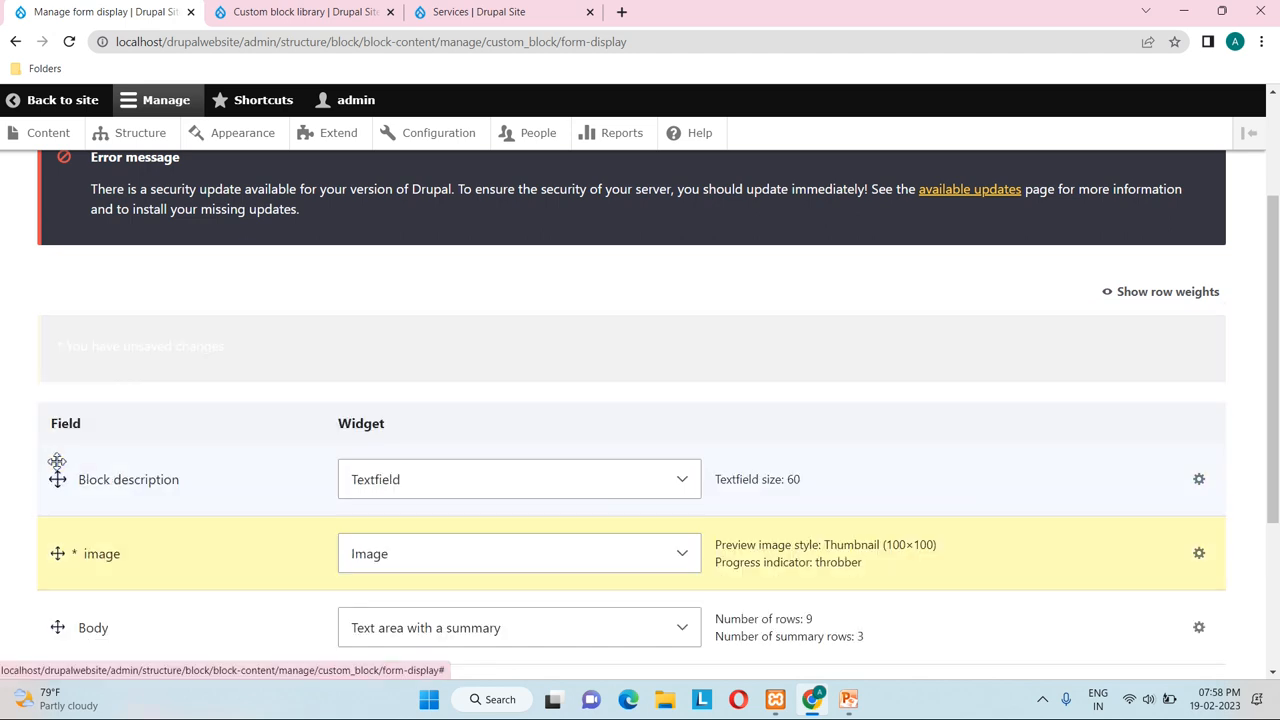
scroll(95, 550, "down", 2)
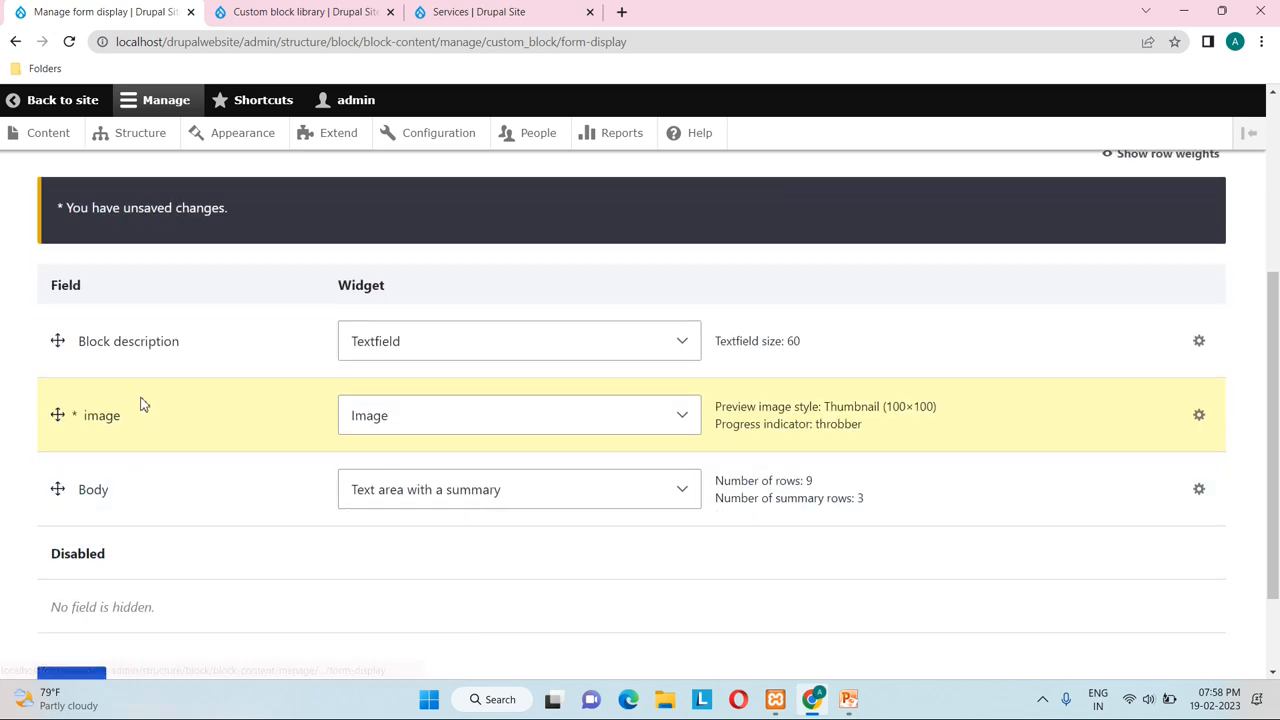
scroll(145, 517, "down", 2)
left_click(66, 578)
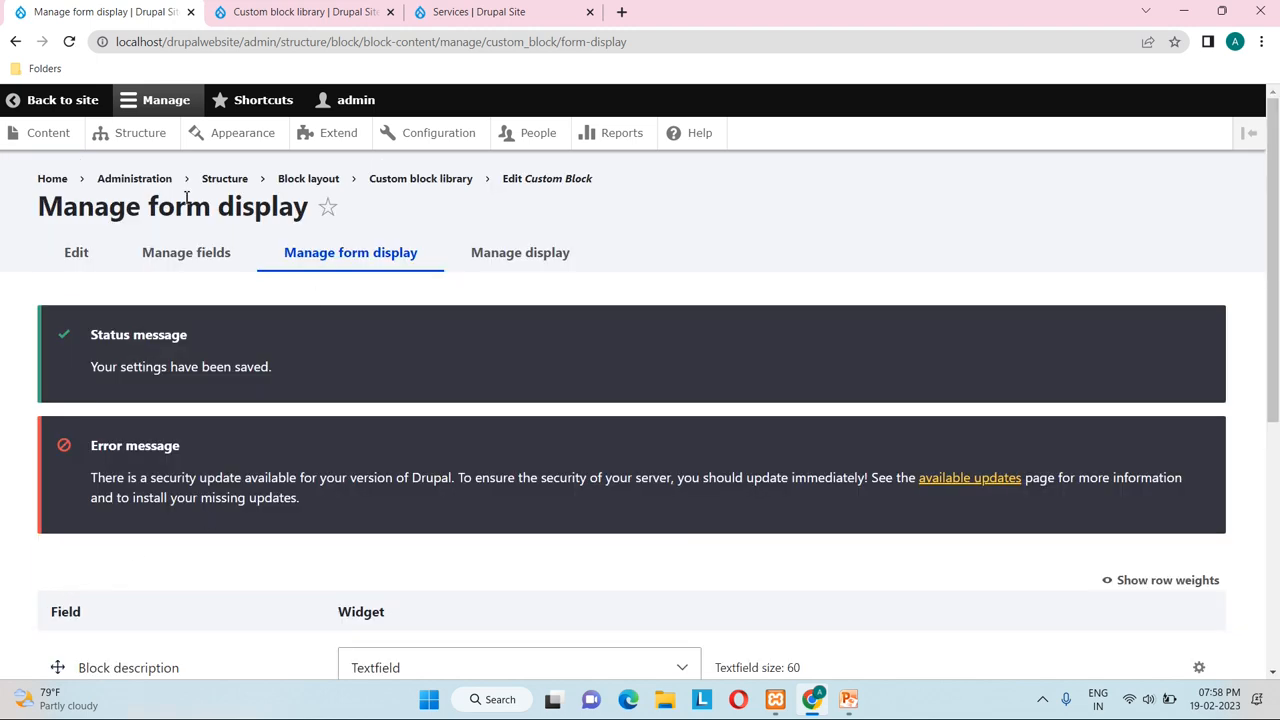
scroll(211, 323, "down", 3)
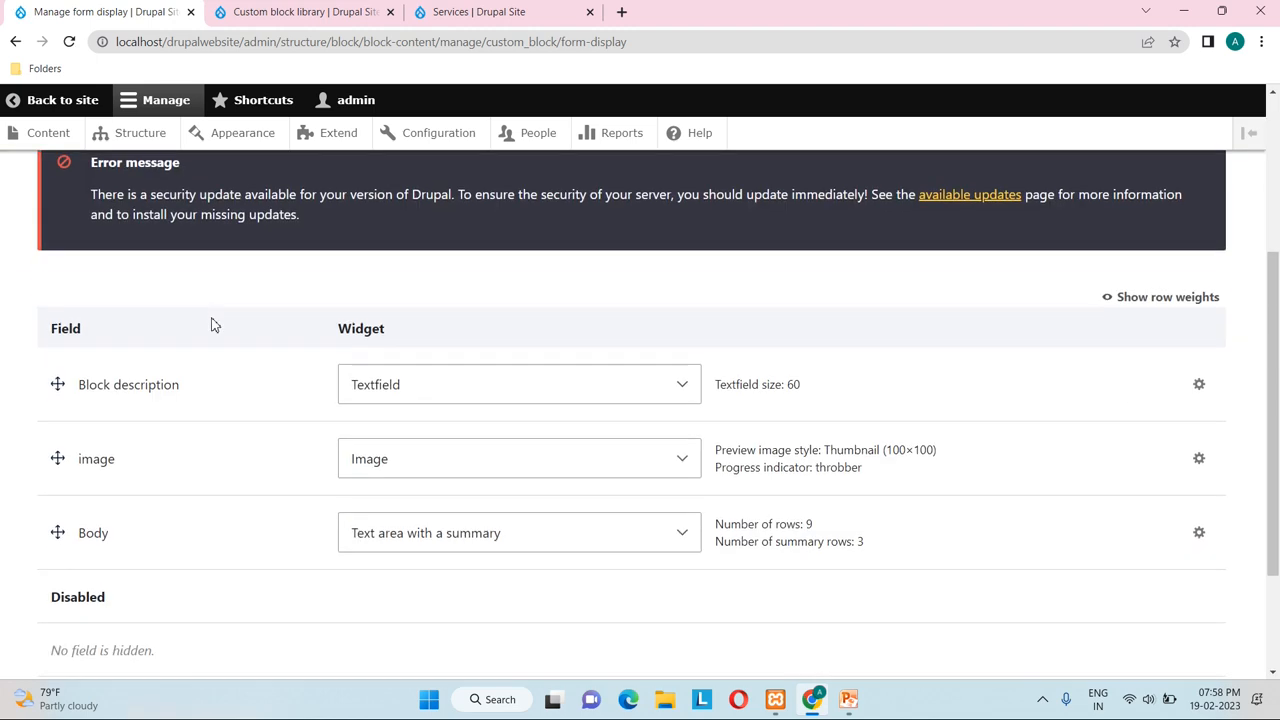
scroll(211, 323, "up", 3)
Step: Open the form for adding a new block of type Custom Block and examine the order of its fields
left_click(421, 178)
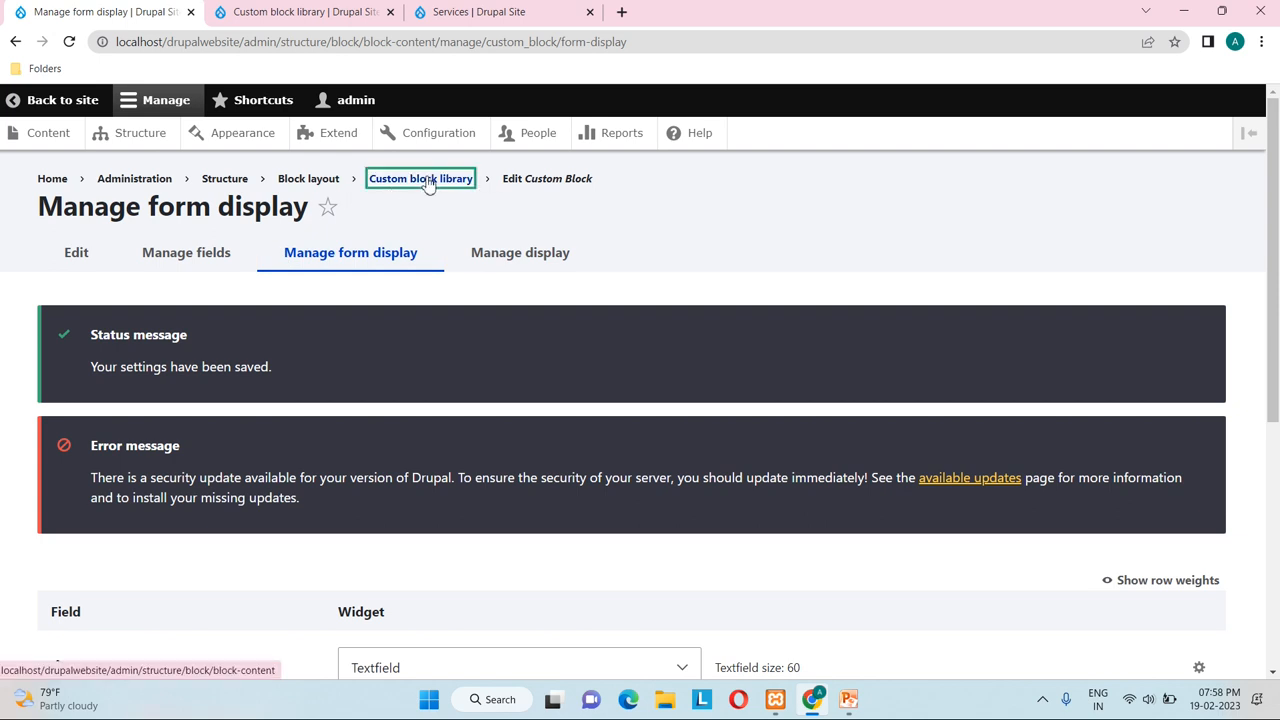
scroll(174, 430, "down", 2)
left_click(135, 372)
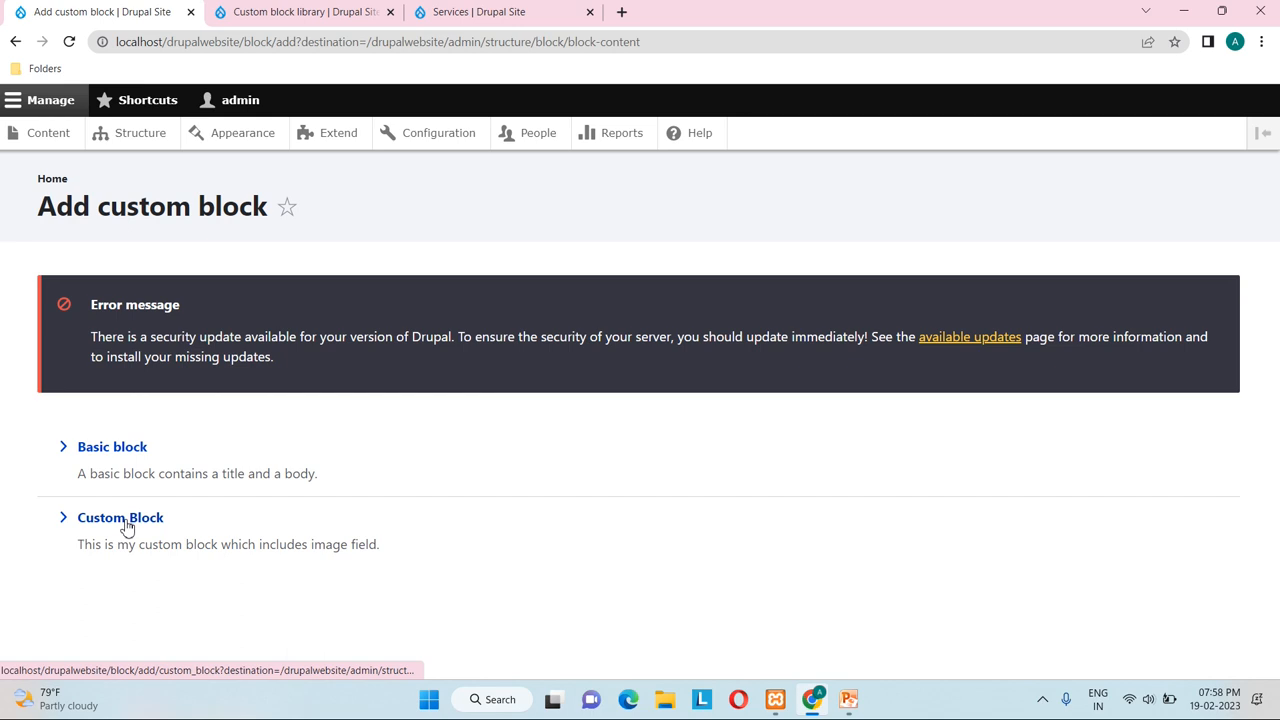
left_click(127, 527)
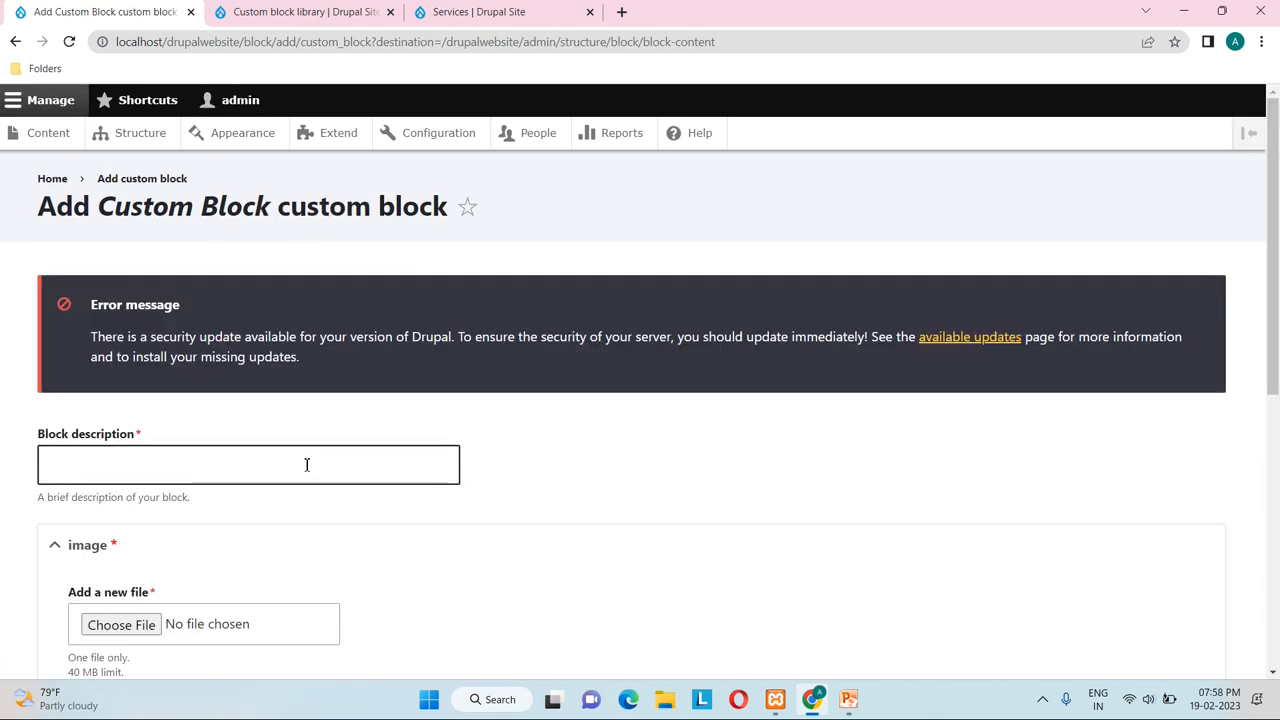
scroll(306, 466, "down", 2)
scroll(306, 469, "down", 1)
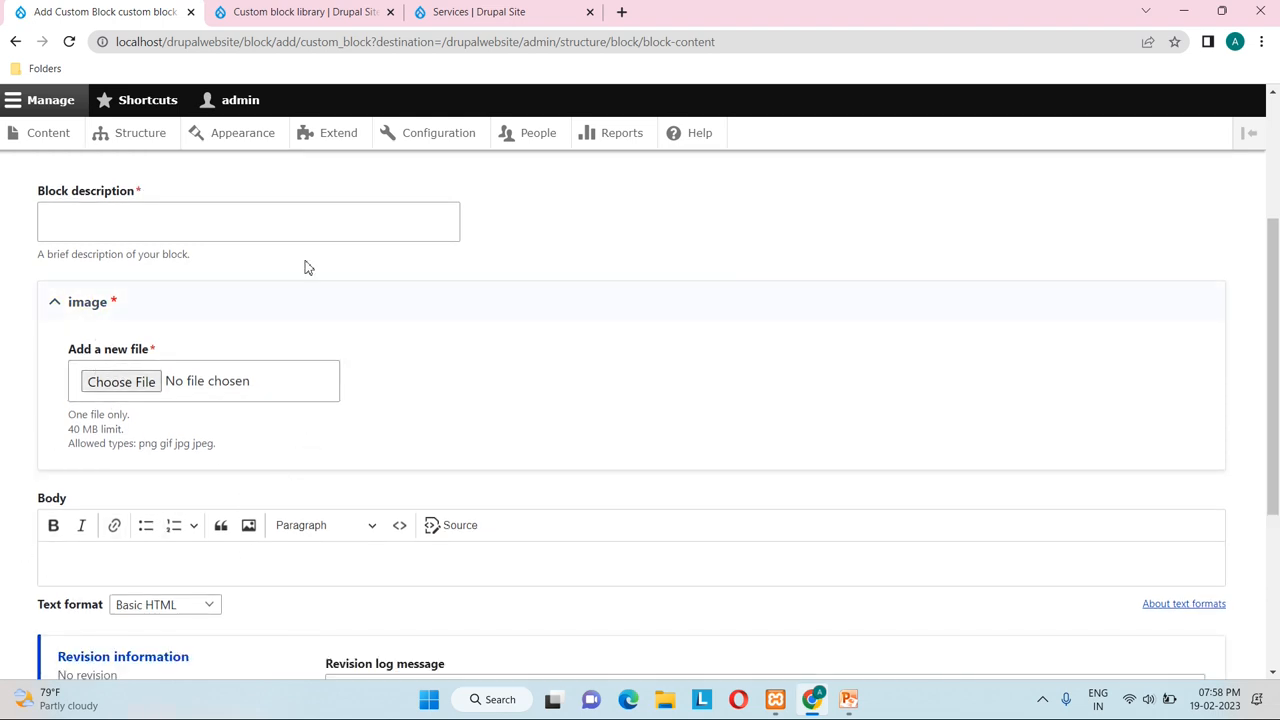
scroll(433, 449, "up", 3)
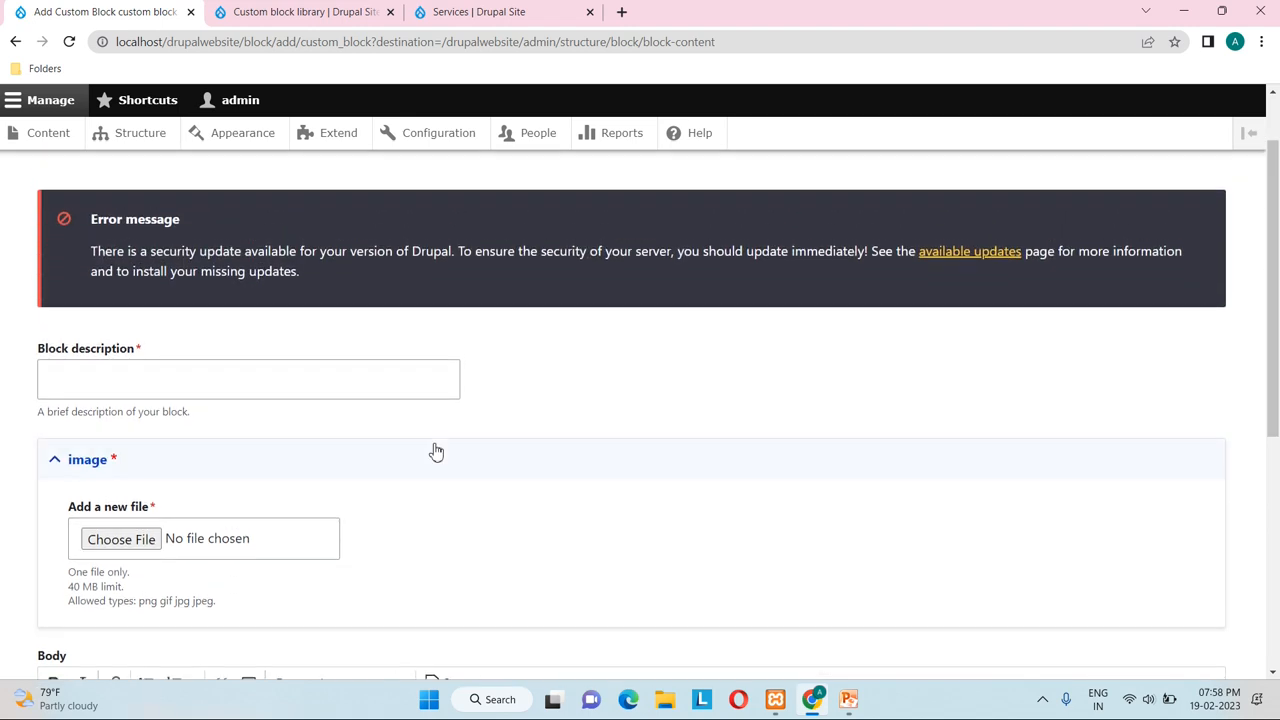
Step: Leave the new block form without saving and return to the block types list of the custom block library
left_click(15, 42)
left_click(15, 42)
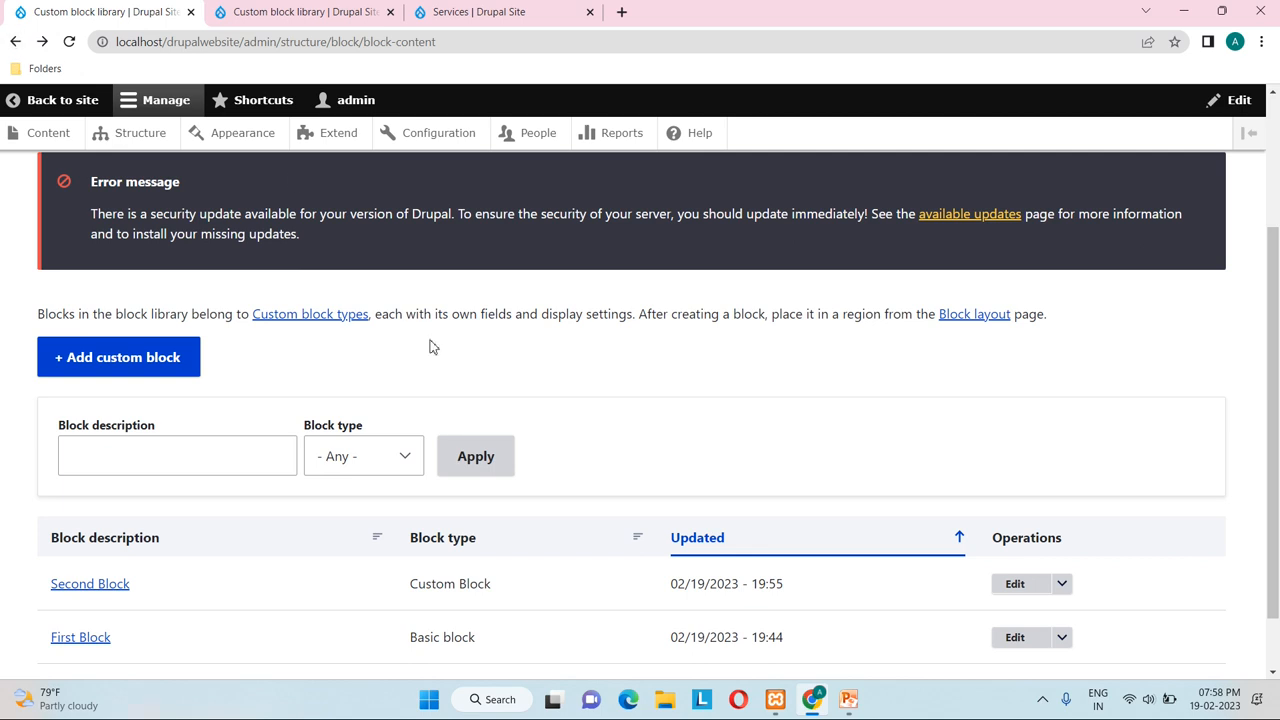
scroll(244, 190, "up", 2)
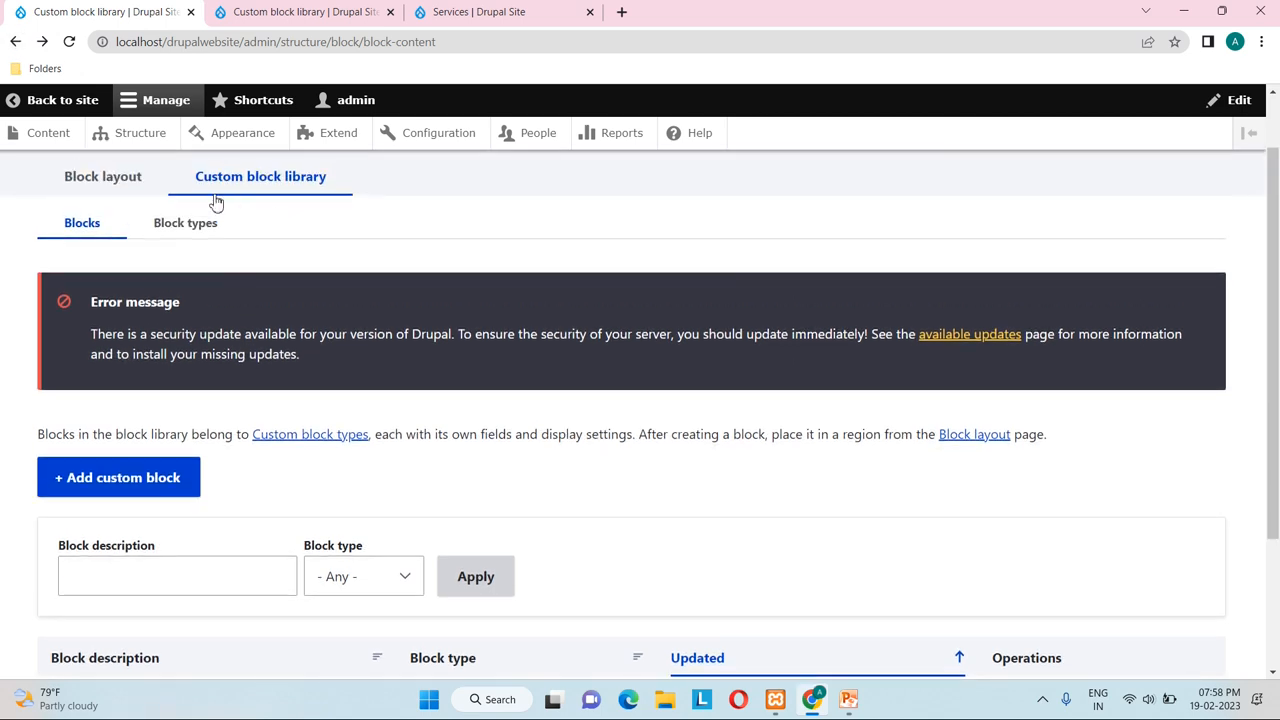
left_click(167, 225)
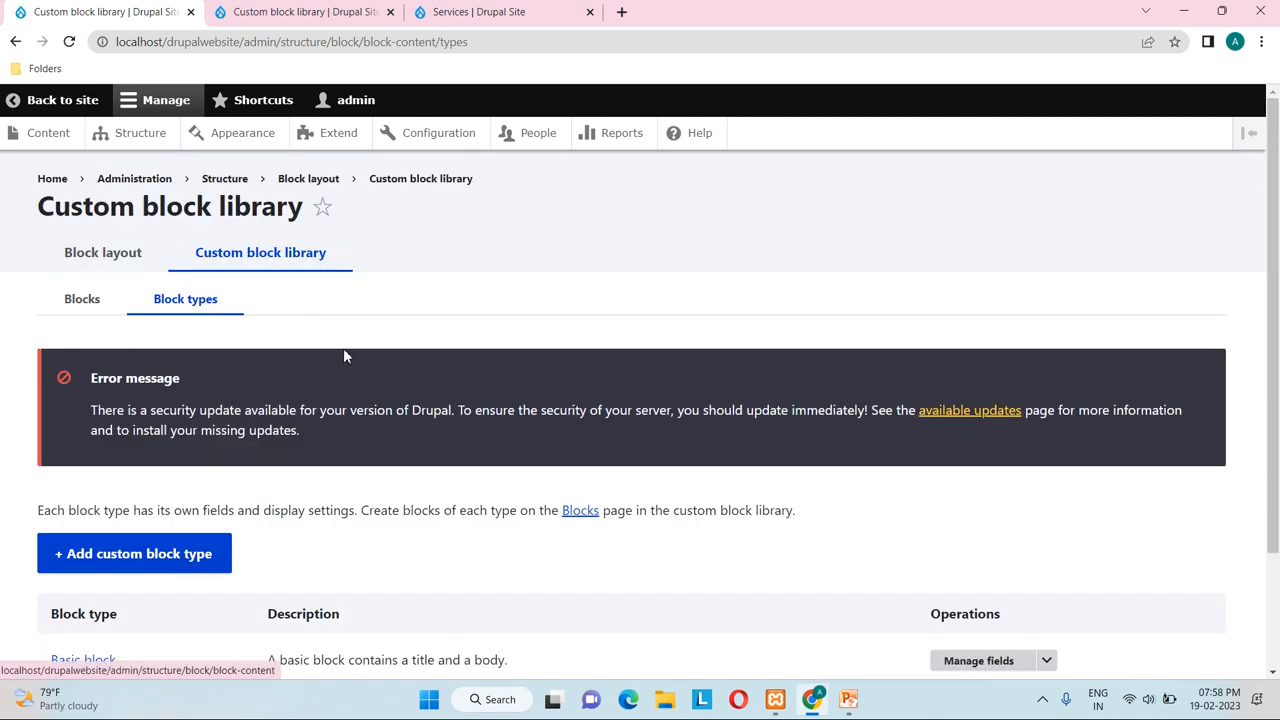
Step: Review the form display settings of the Custom Block type and open its display settings
scroll(343, 348, "down", 2)
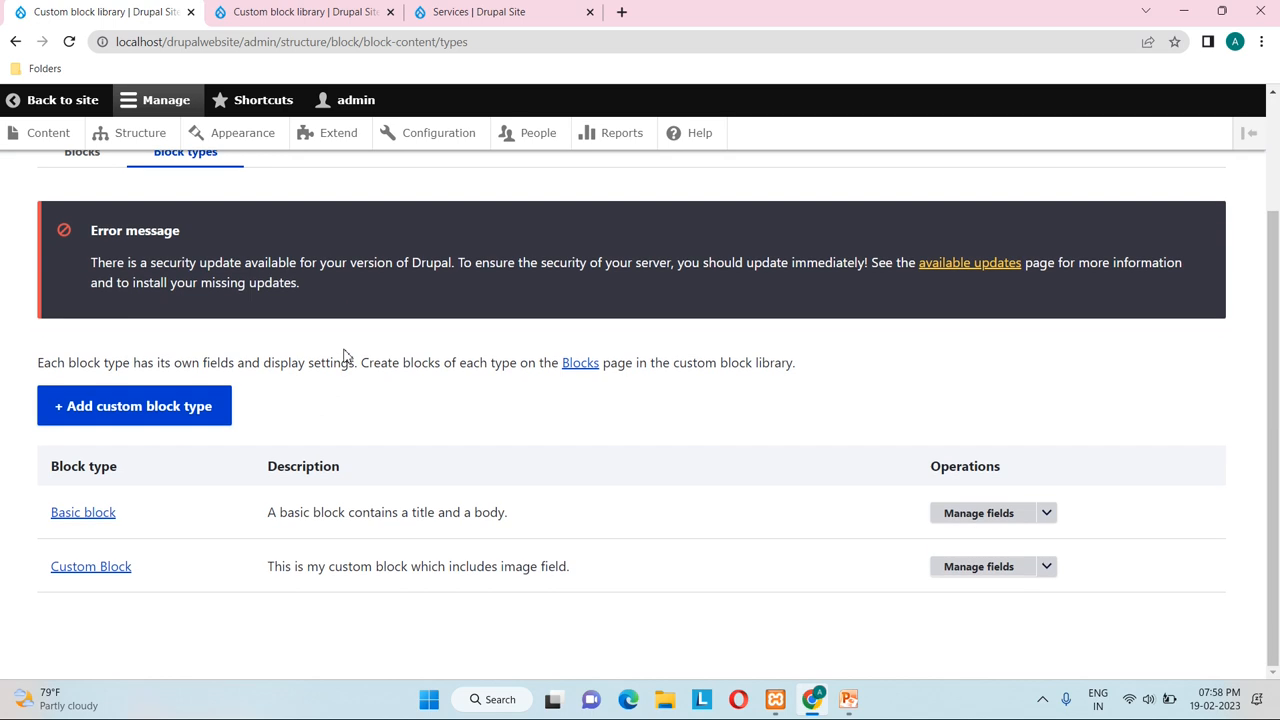
left_click(986, 566)
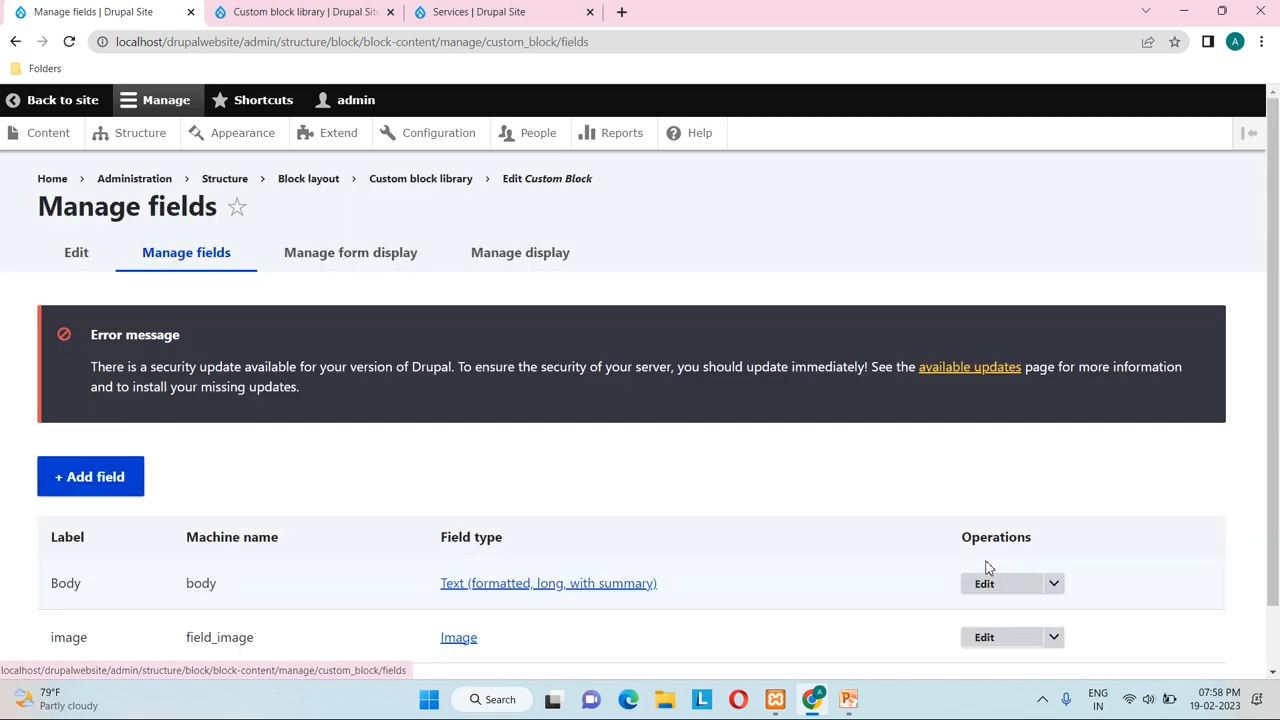
left_click(350, 252)
scroll(280, 520, "down", 2)
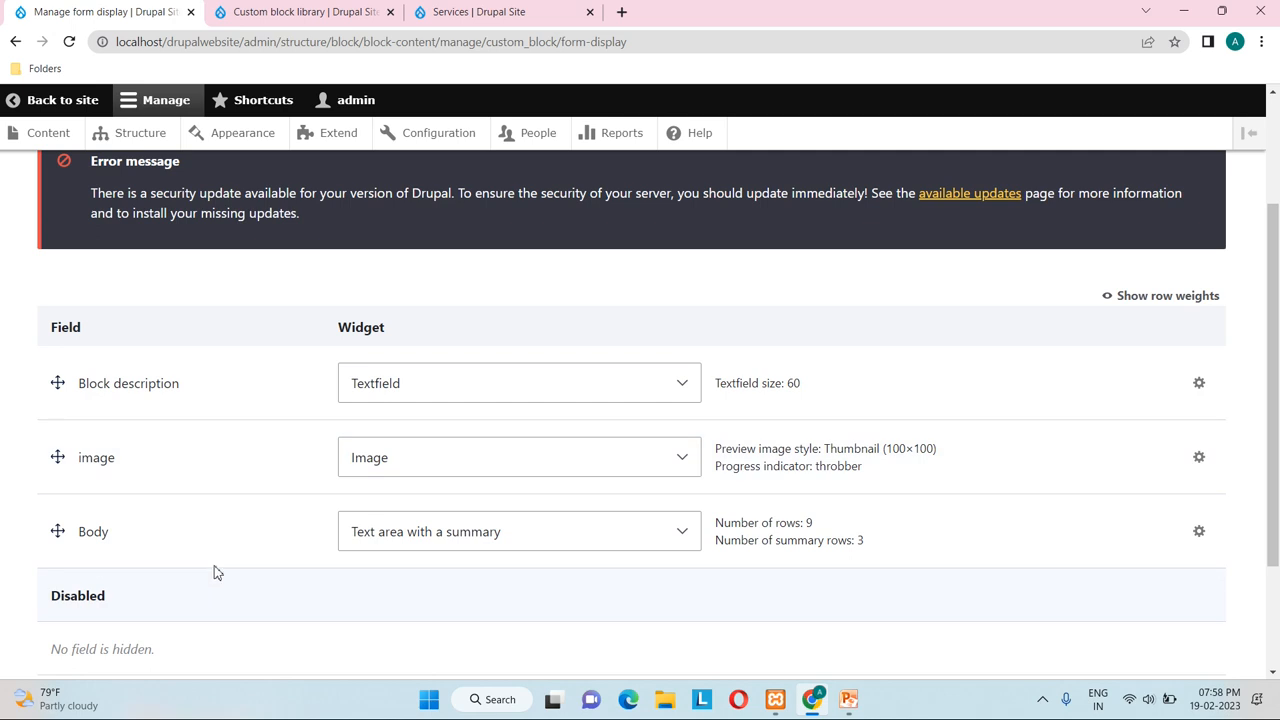
scroll(214, 572, "up", 3)
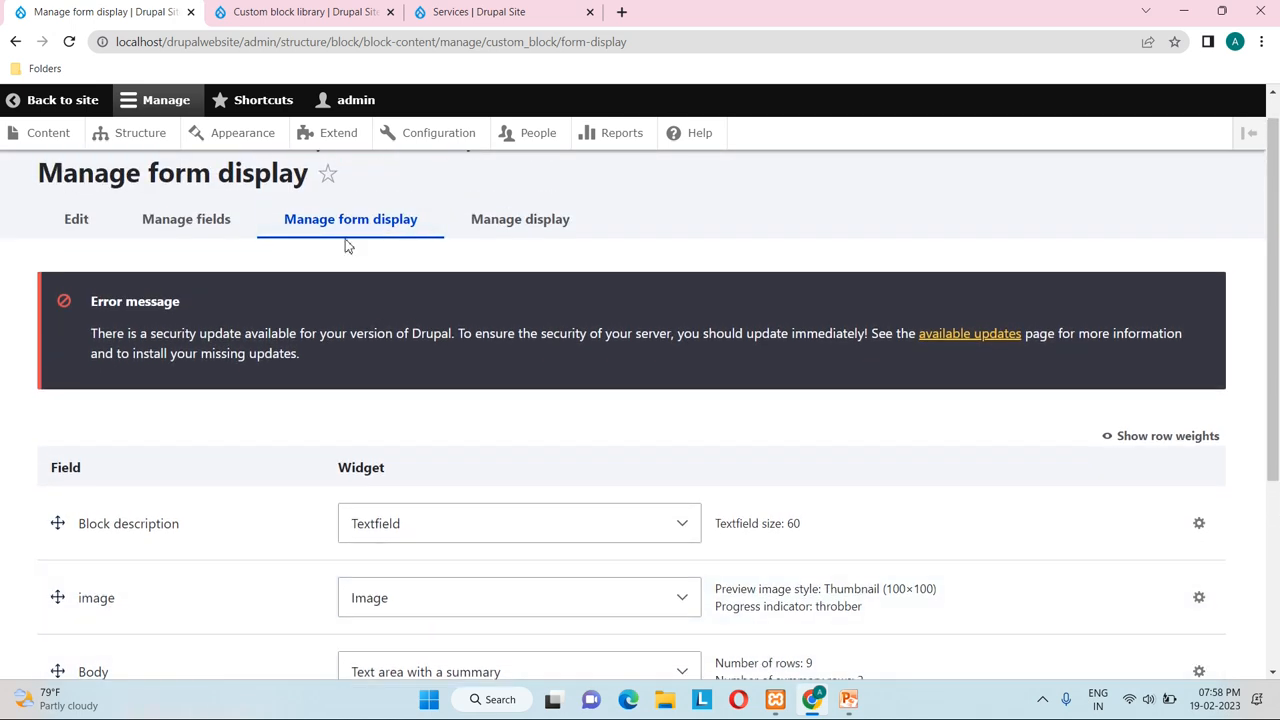
left_click(518, 220)
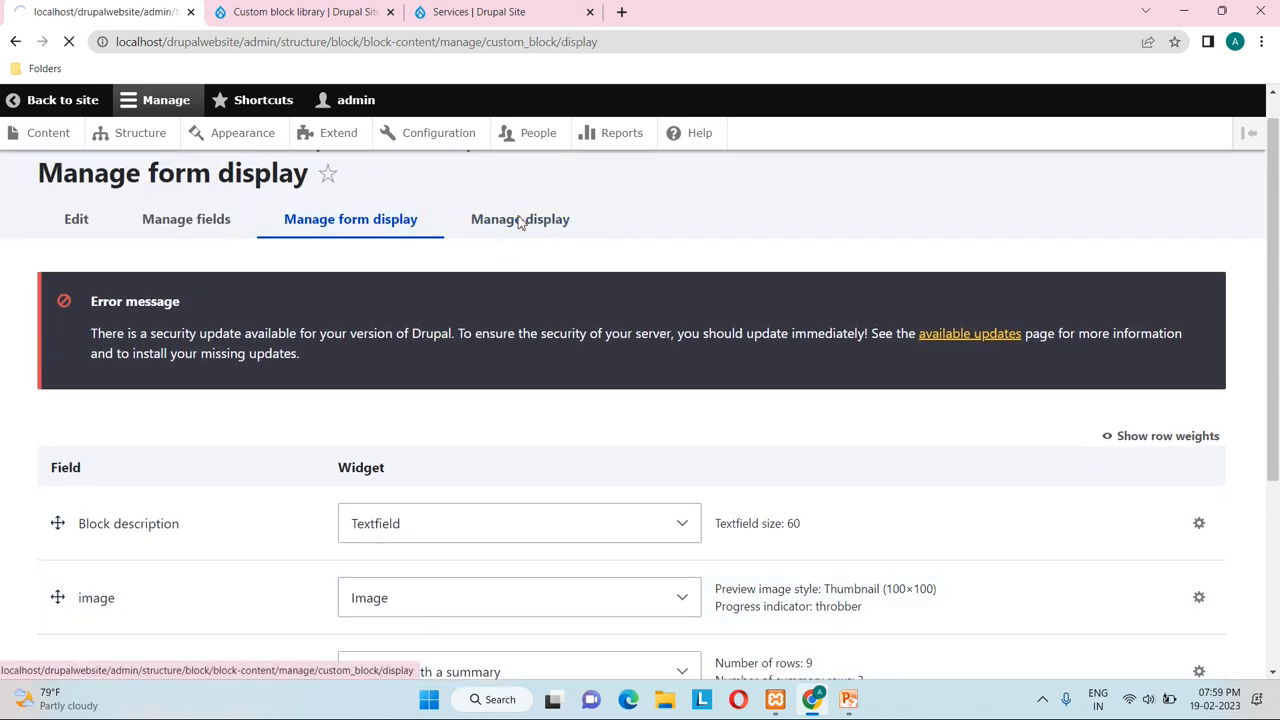
scroll(497, 368, "down", 3)
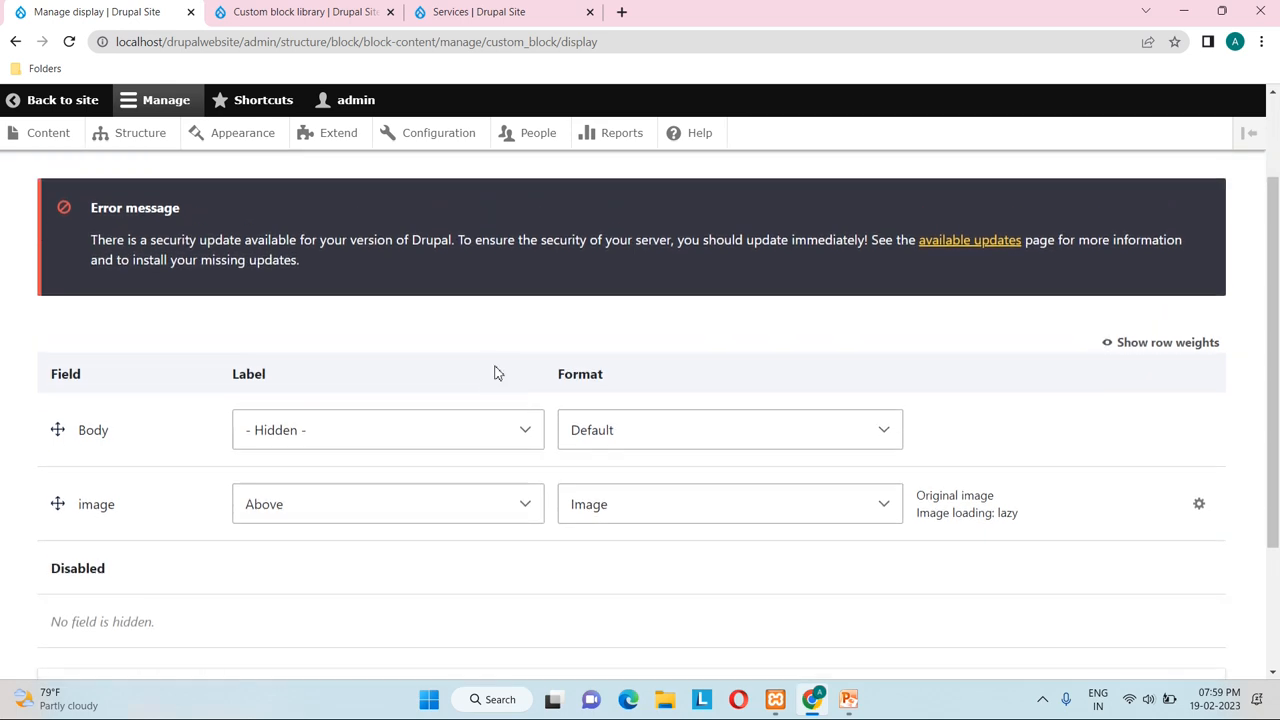
Step: Examine how the image field's label is shown in Second Block on the Services page
left_click(500, 14)
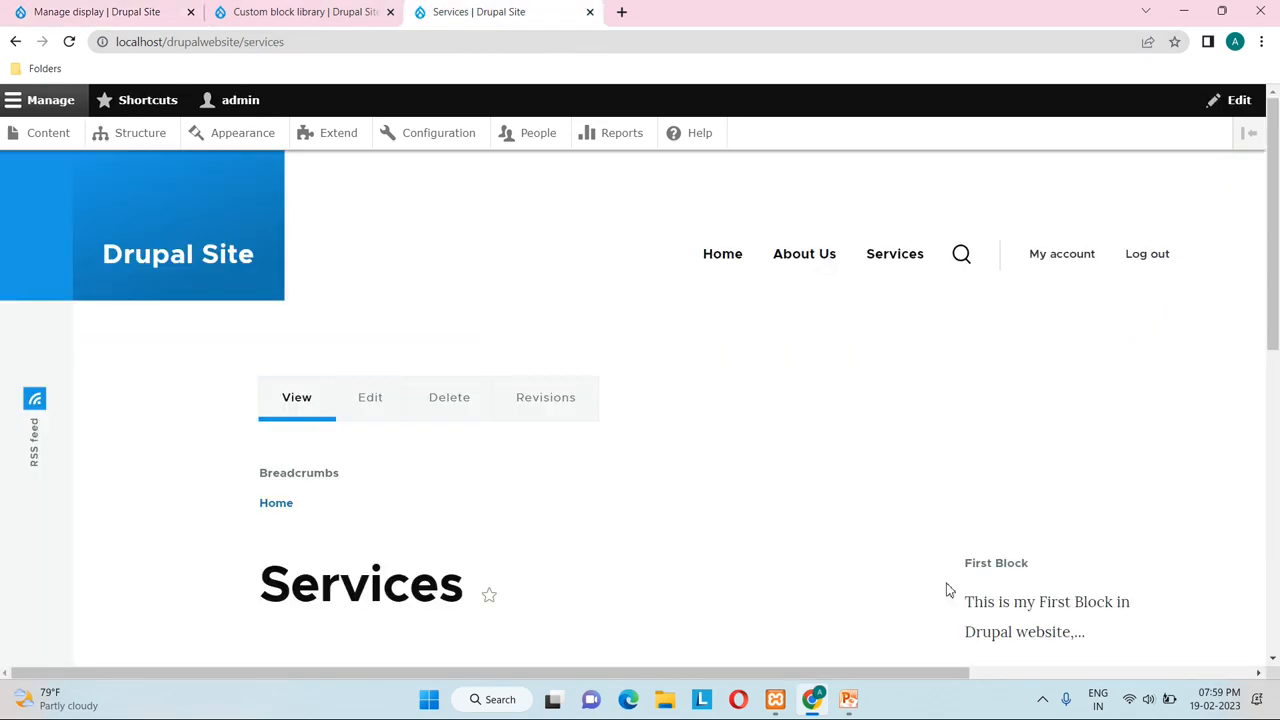
scroll(948, 590, "down", 3)
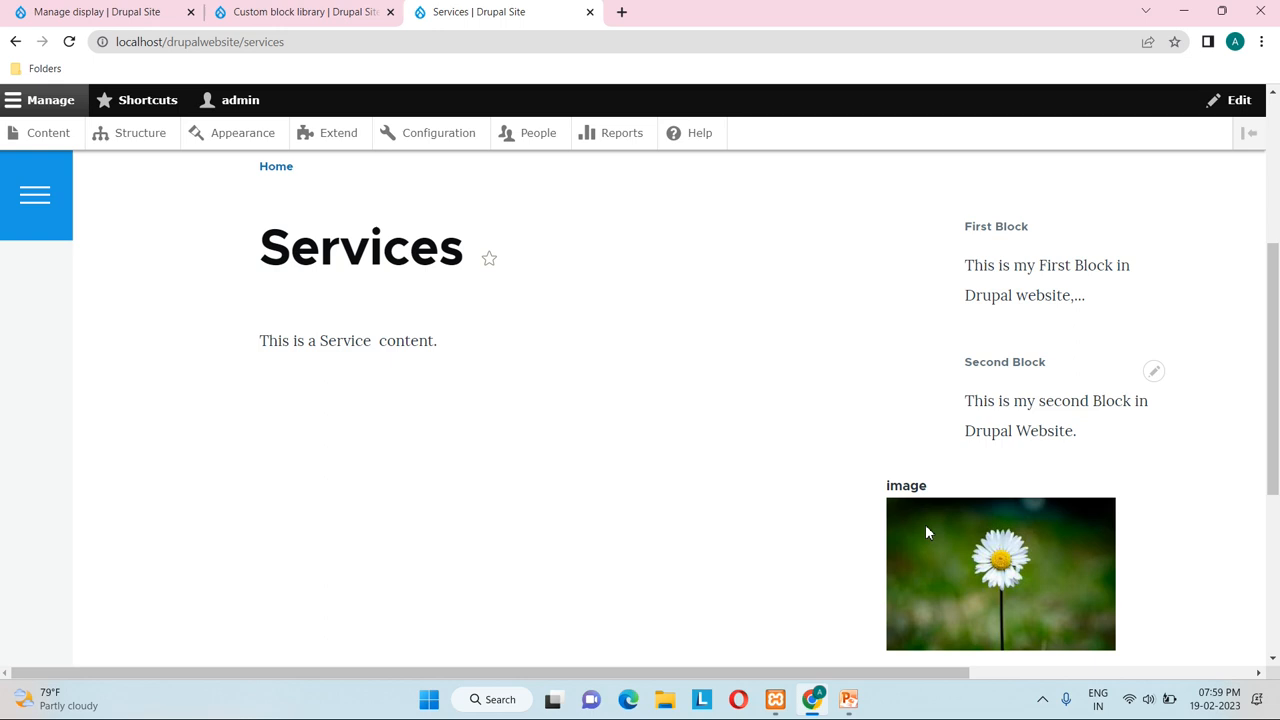
scroll(980, 542, "down", 2)
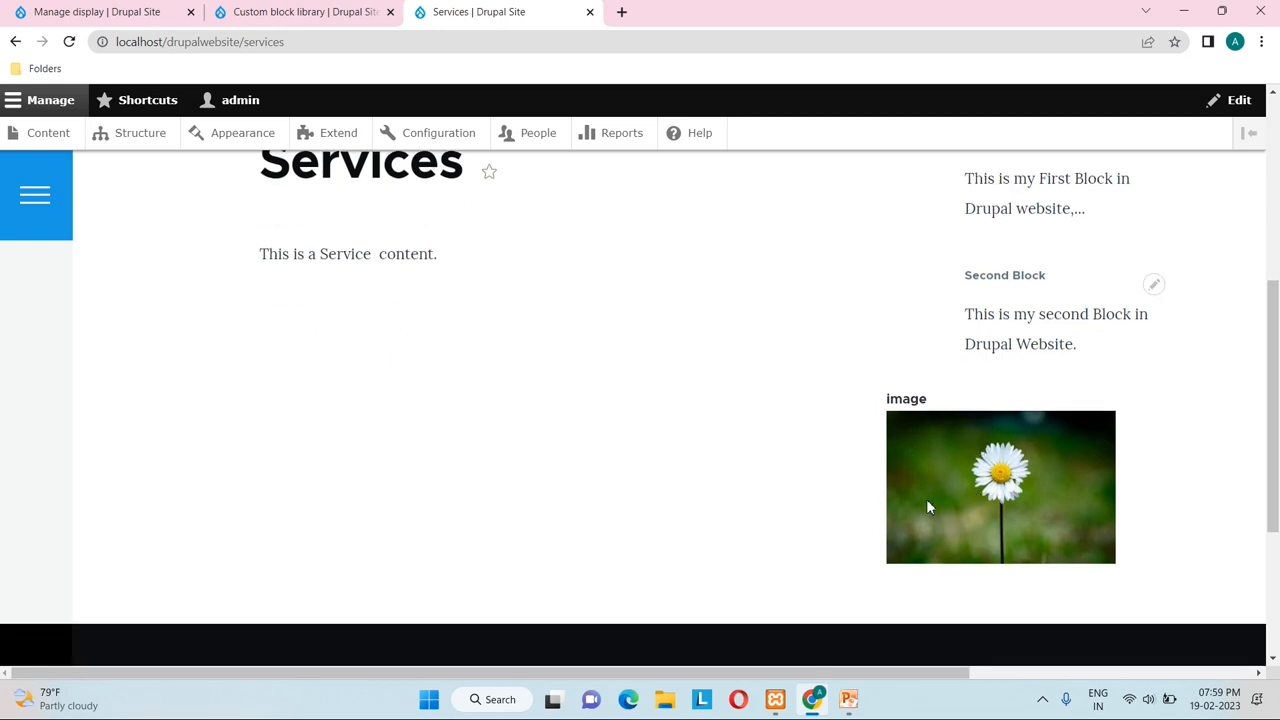
Step: Set the image field's label to Hidden in the Custom Block display settings and save
left_click(90, 12)
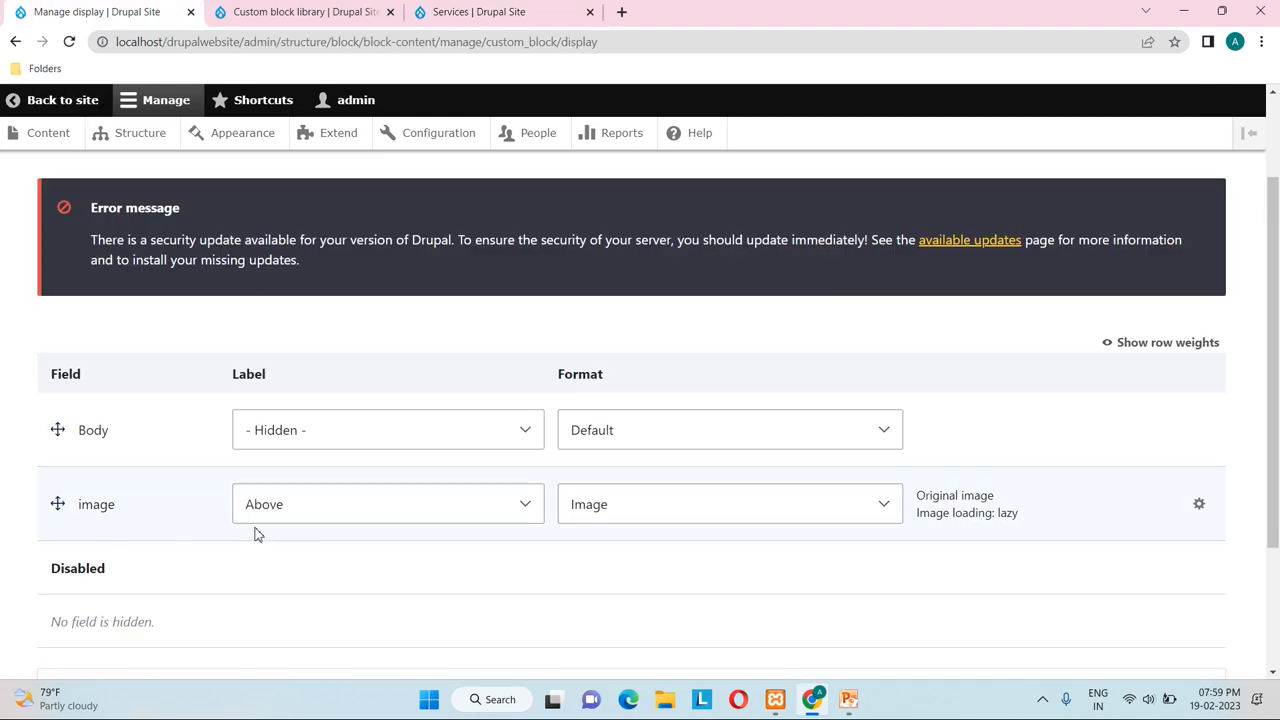
left_click(430, 514)
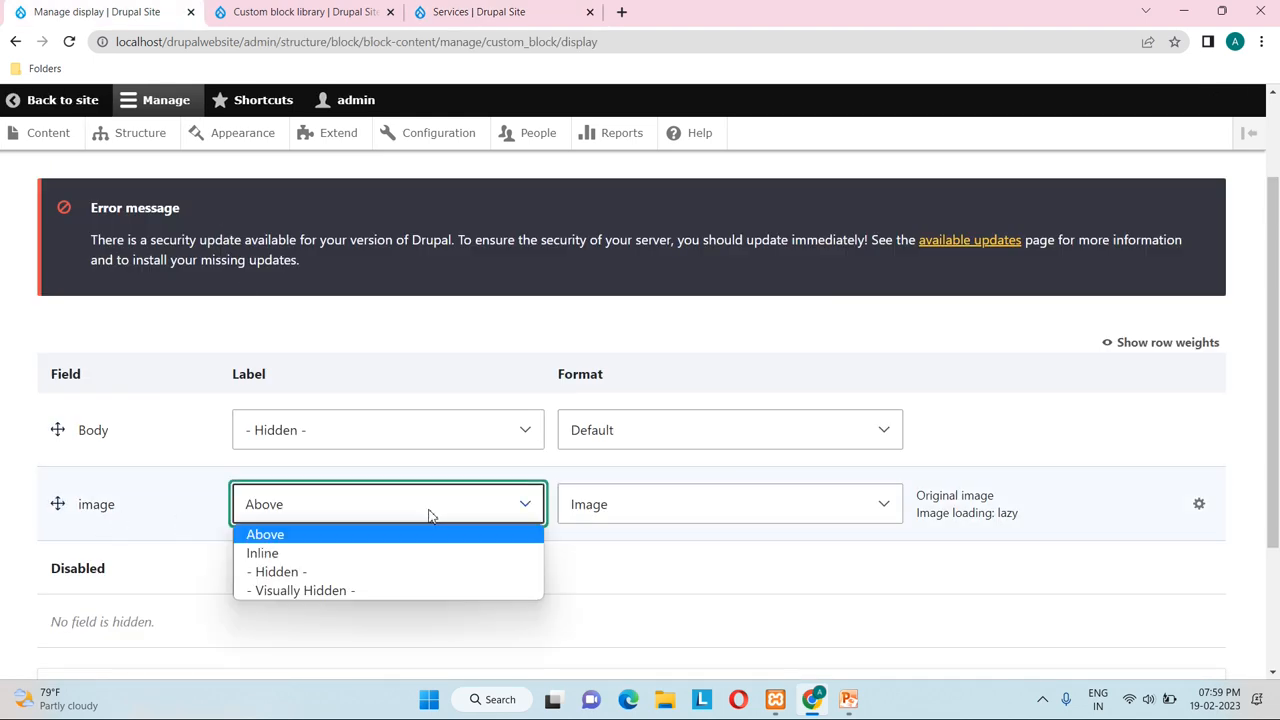
left_click(300, 572)
scroll(316, 582, "down", 2)
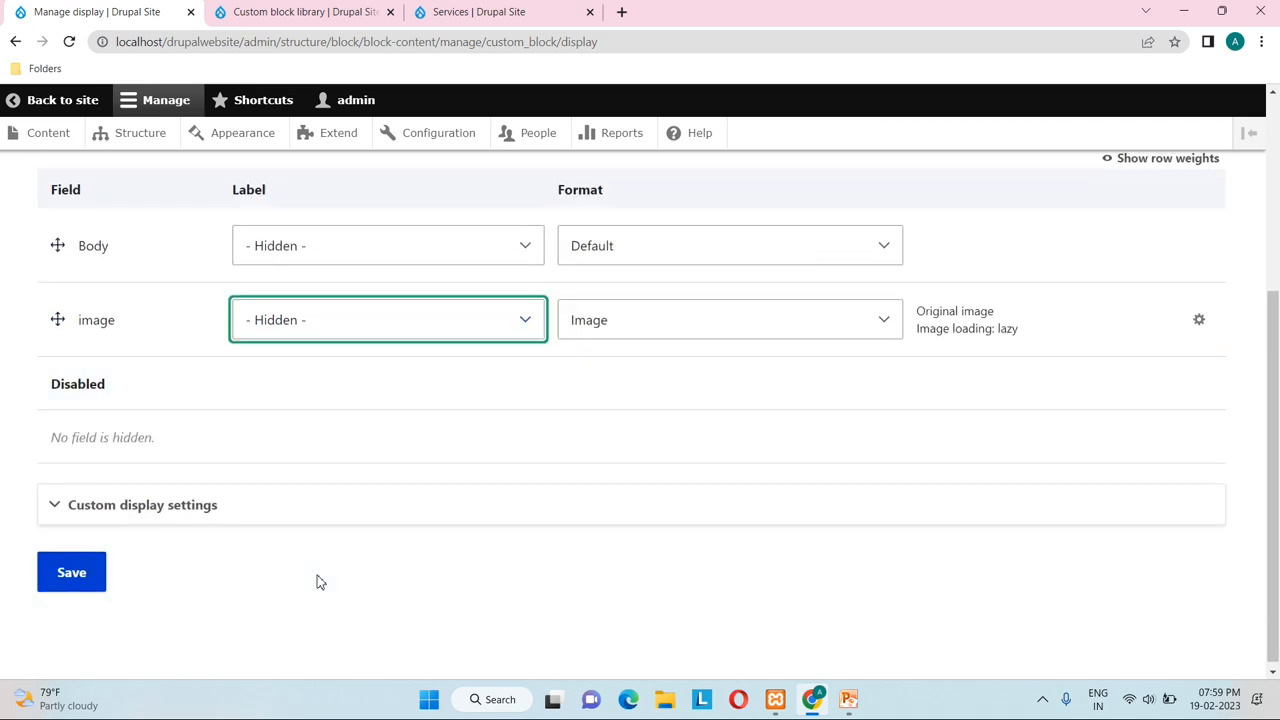
left_click(70, 574)
Step: Reload the Services page and check the image in Second Block for its label
left_click(480, 18)
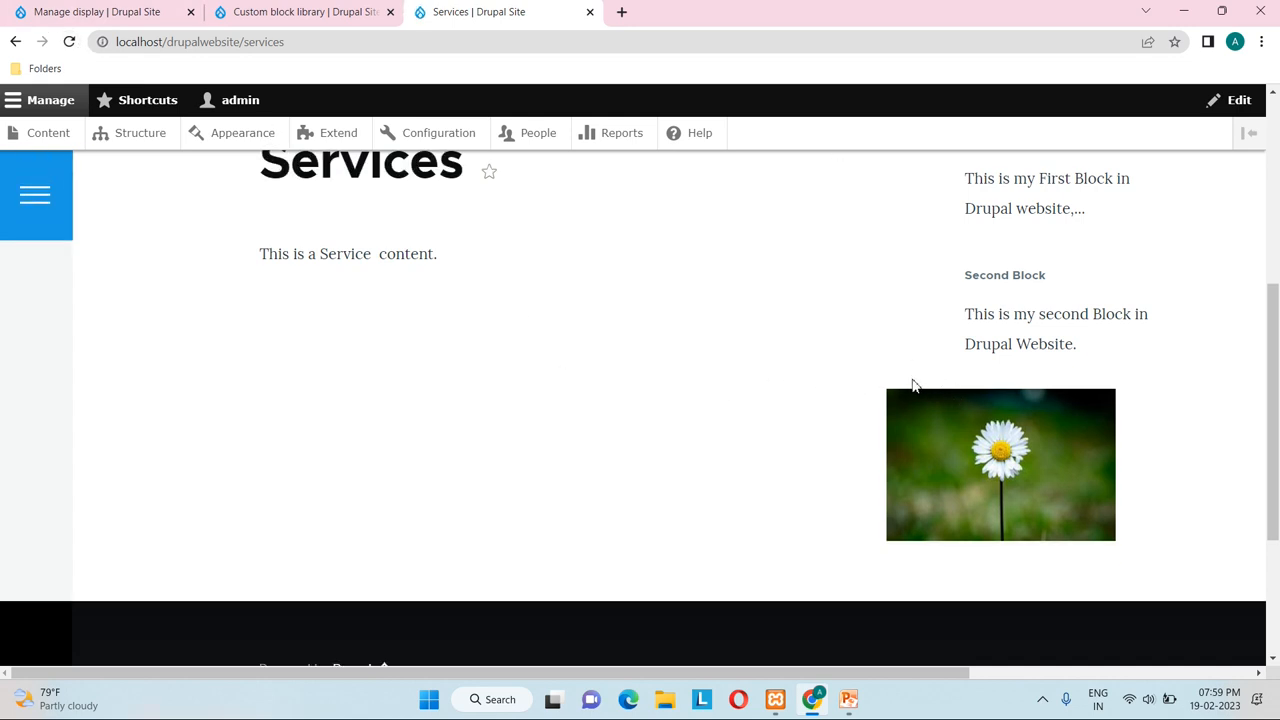
scroll(899, 386, "up", 1)
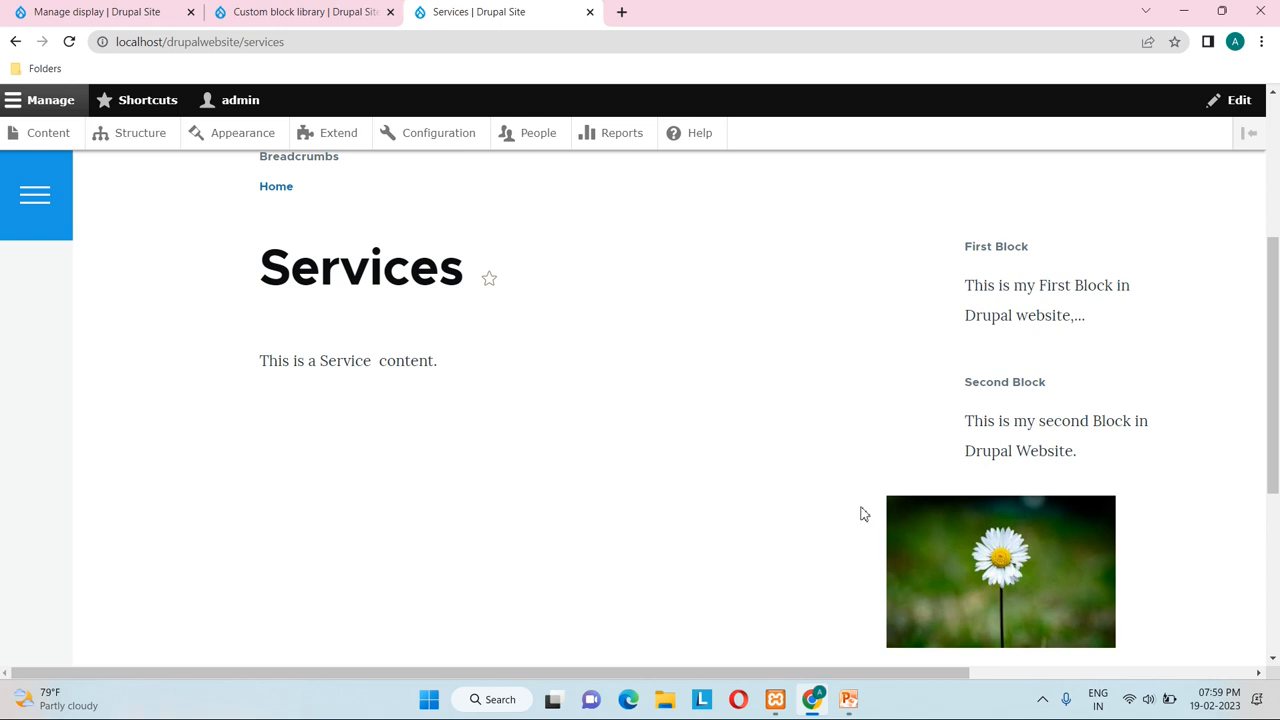
scroll(823, 473, "up", 1)
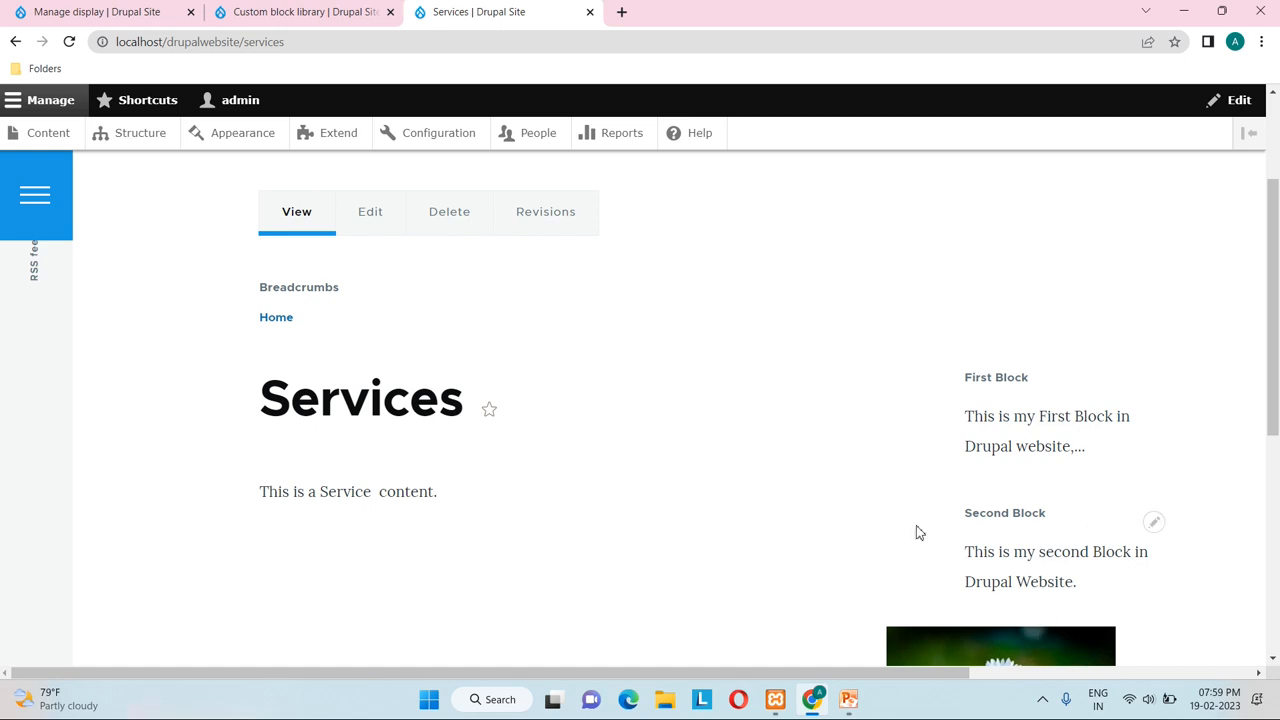
Step: Open the block layout page and compare it with the sidebar block order on the Services page
left_click(292, 12)
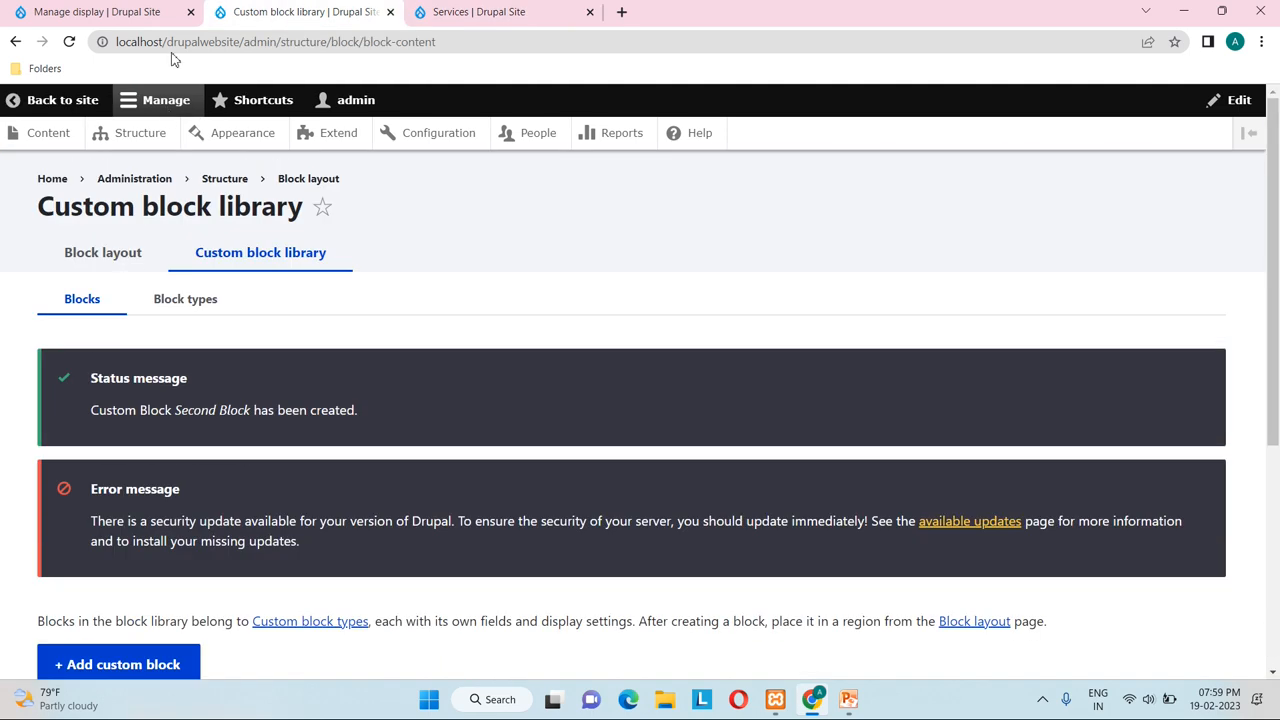
left_click(135, 140)
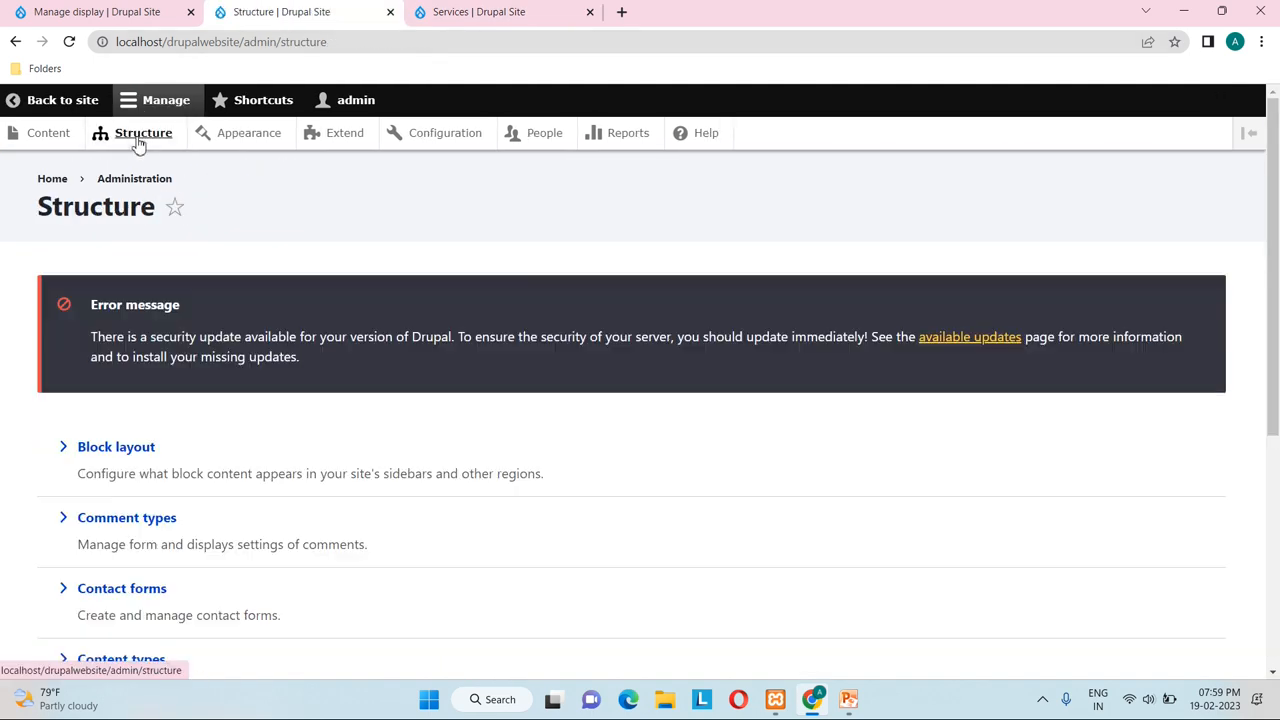
left_click(105, 450)
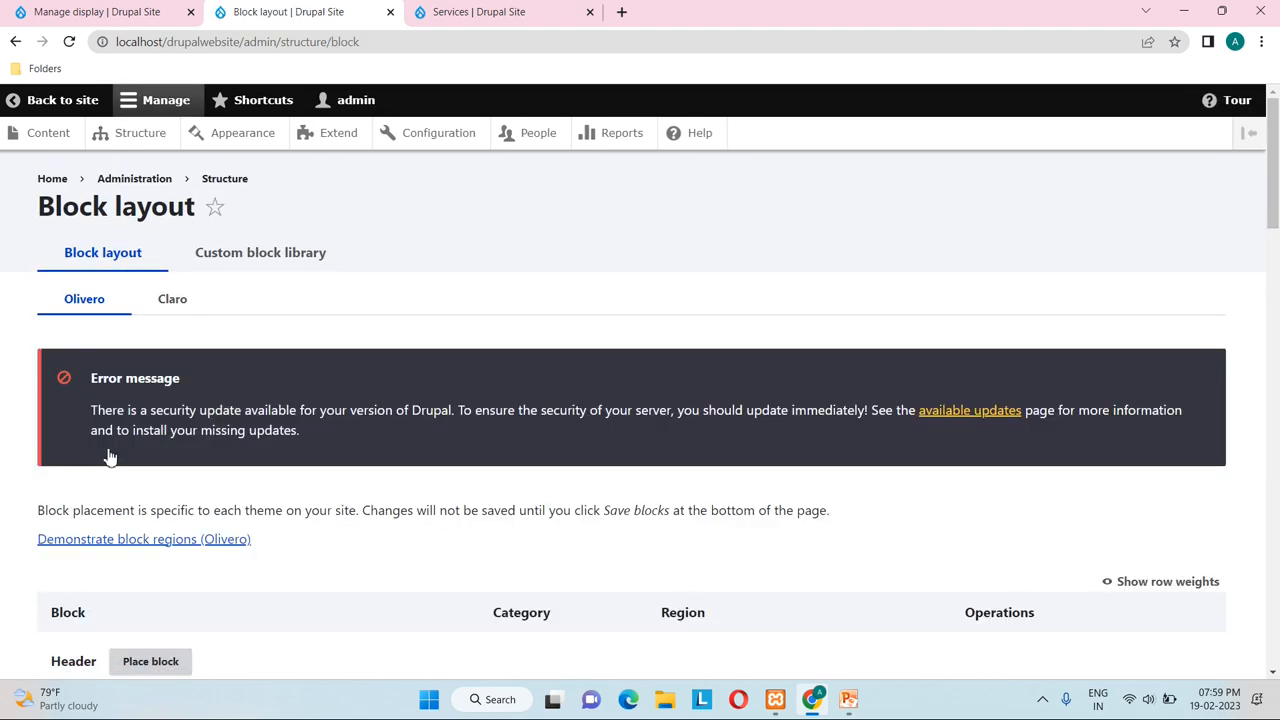
scroll(110, 455, "down", 10)
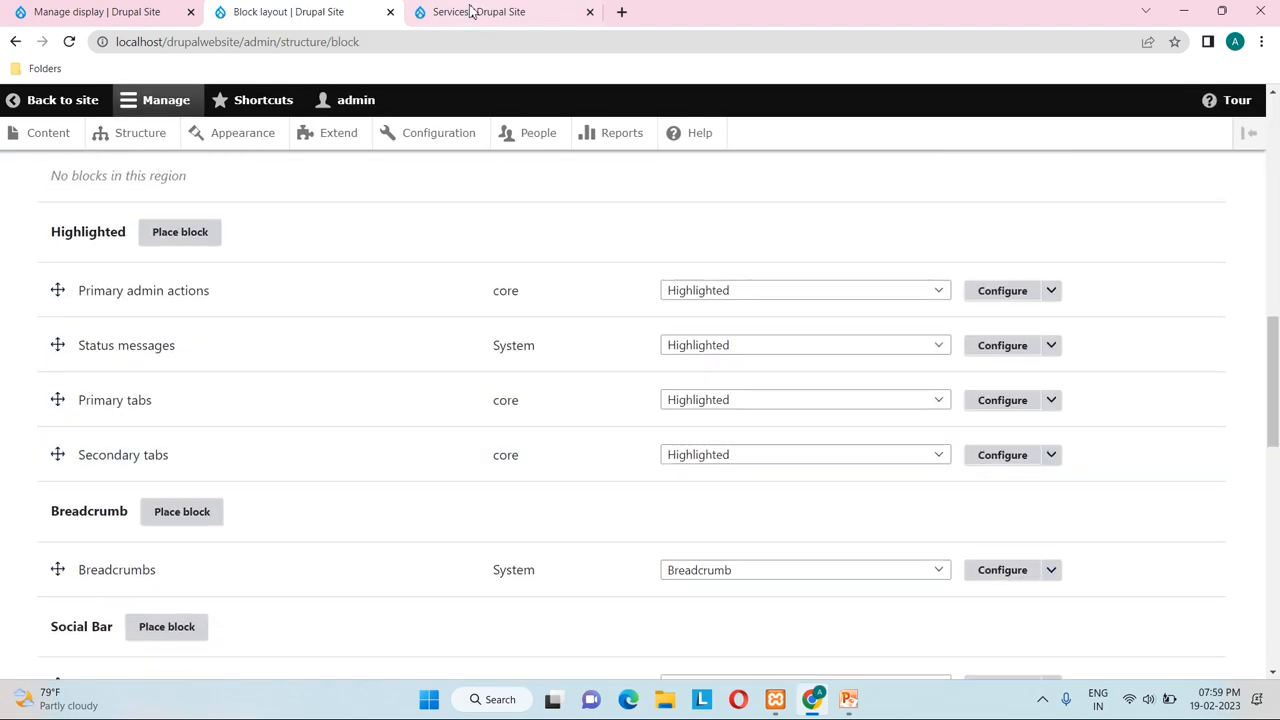
left_click(472, 11)
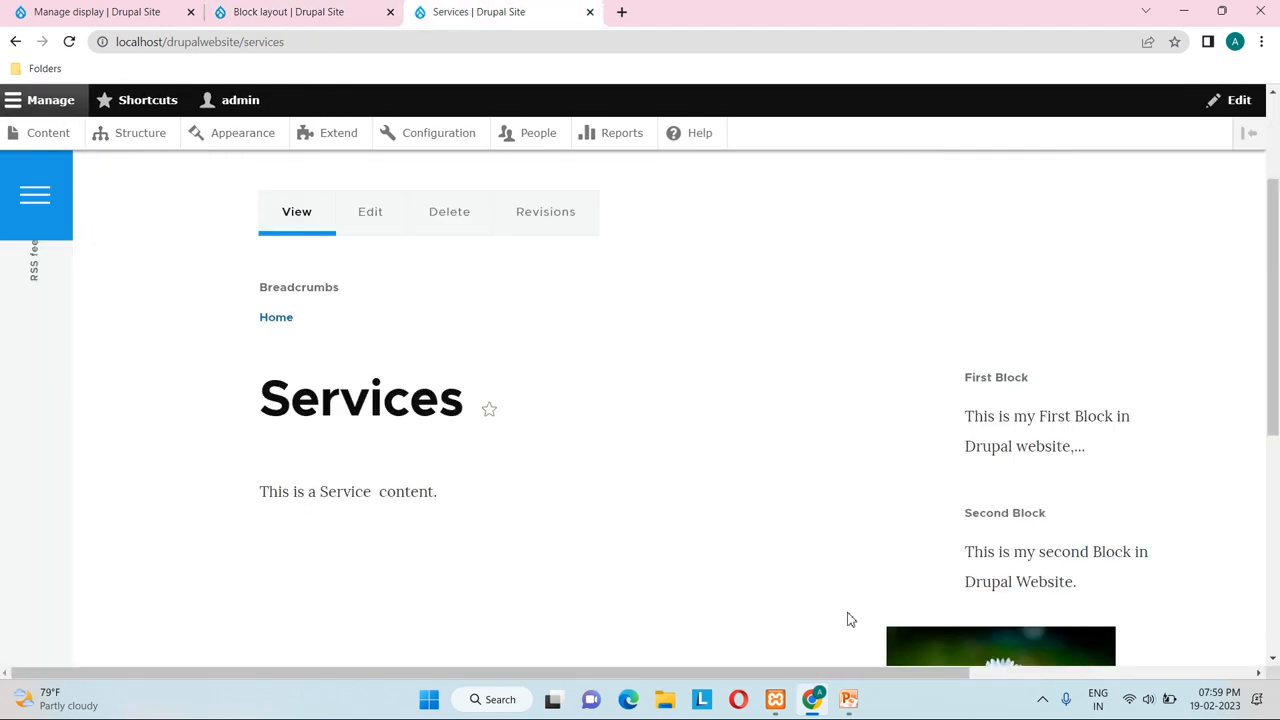
left_click(288, 11)
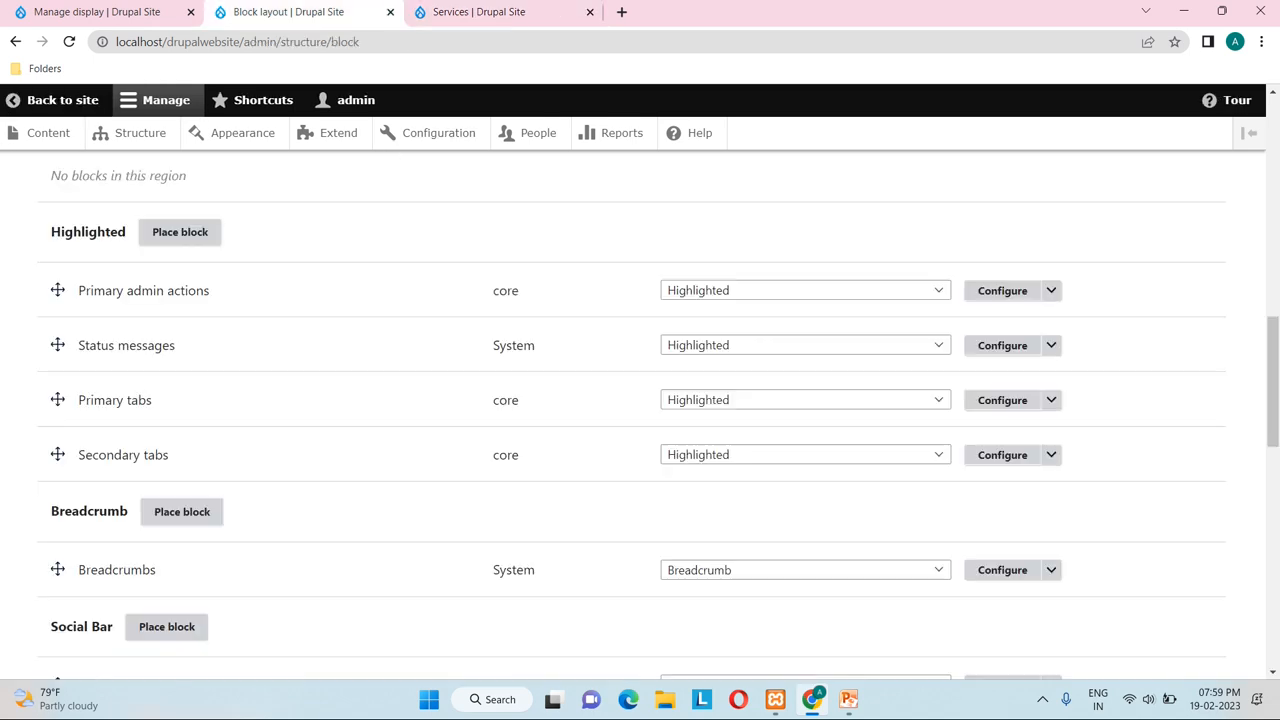
Step: Move Second Block above First Block in the Sidebar region and save the block layout
scroll(126, 486, "down", 5)
scroll(127, 487, "down", 2)
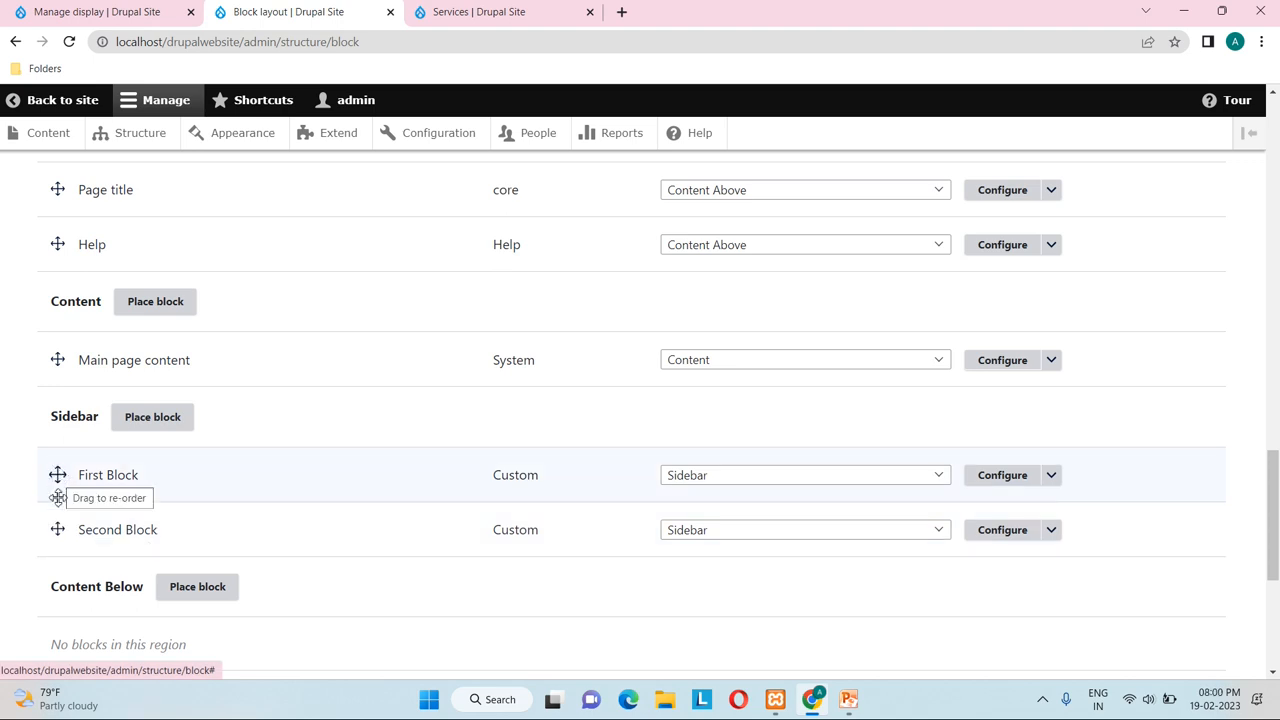
left_click_drag(59, 532, 63, 491)
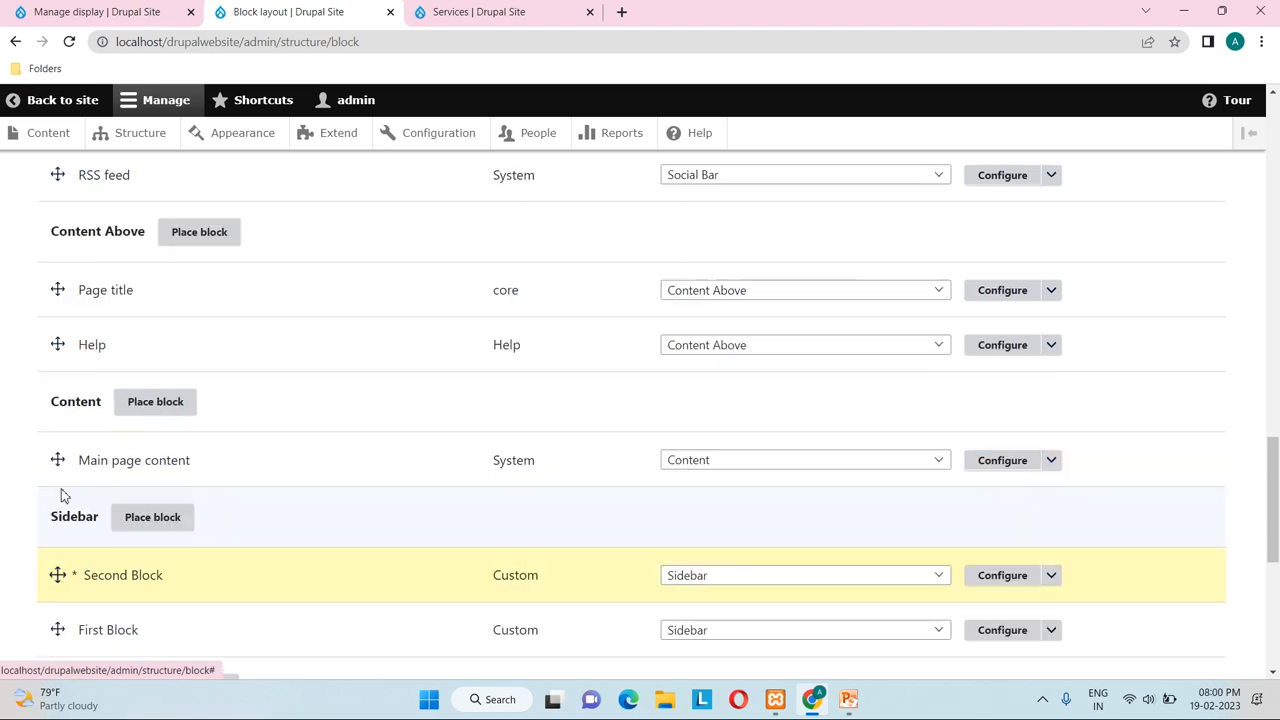
scroll(152, 595, "down", 2)
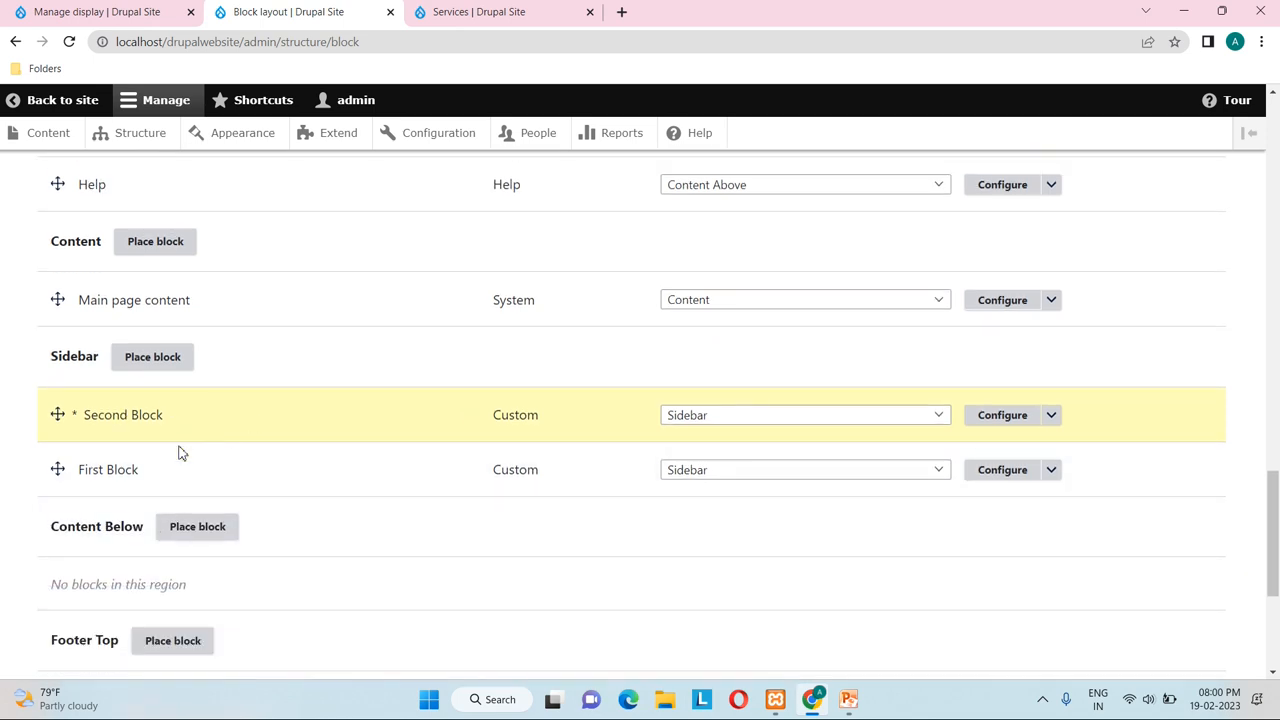
scroll(186, 479, "down", 3)
left_click(70, 575)
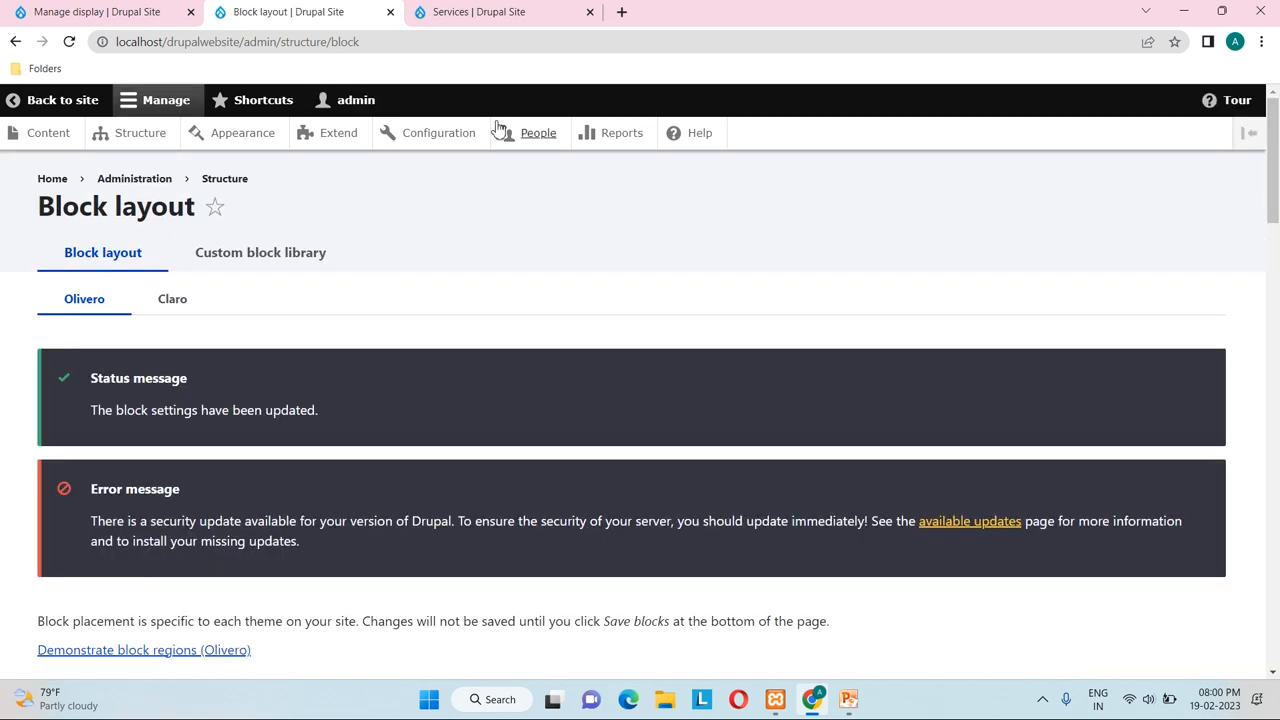
Step: Reload the Services page and examine the order of the two sidebar blocks
left_click(478, 11)
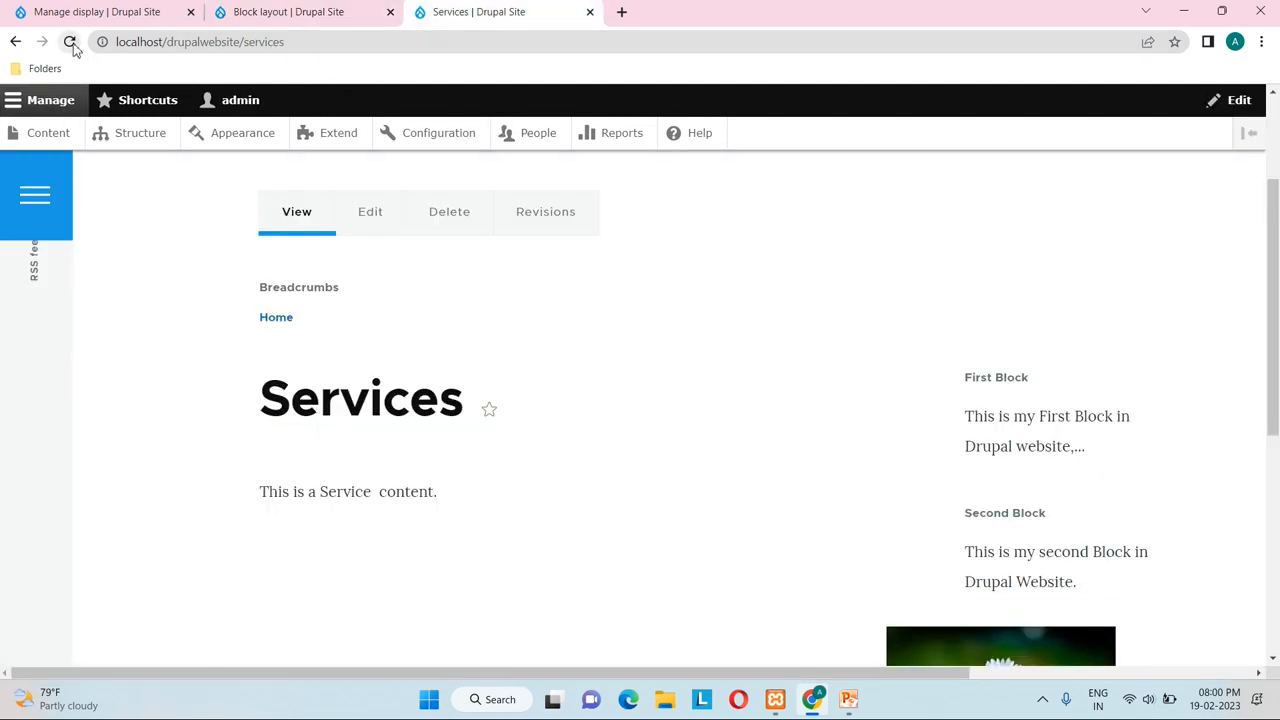
scroll(1057, 414, "down", 2)
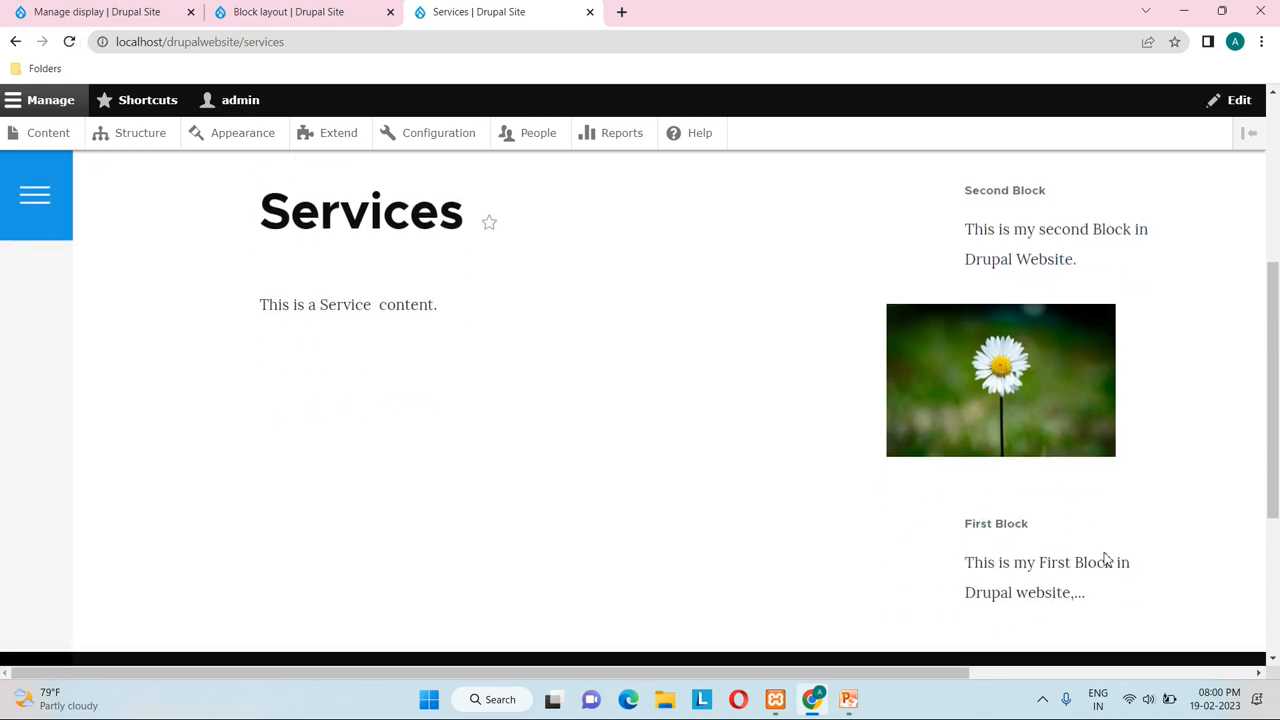
scroll(1087, 588, "up", 2)
scroll(1087, 588, "up", 2)
scroll(1087, 590, "down", 1)
scroll(1087, 590, "up", 3)
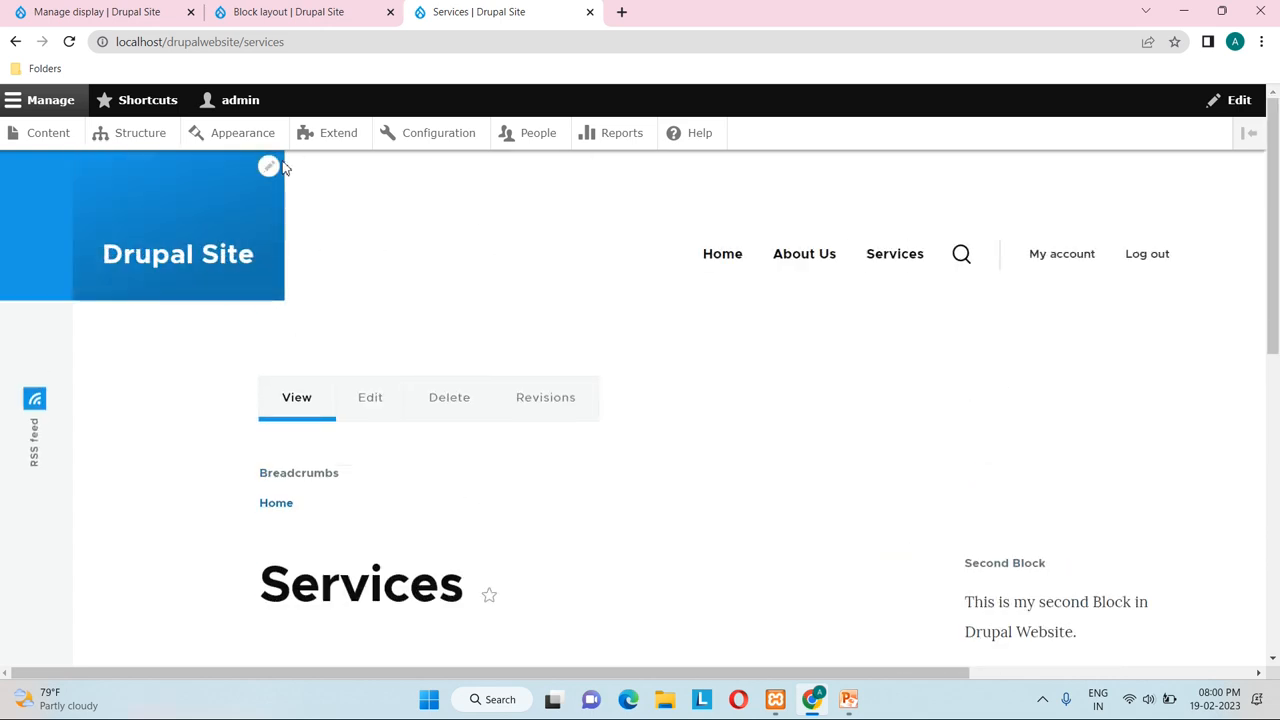
Step: Open the site's Structure page, switch to PowerPoint to review the block and region topic list, and return to the browser
left_click(150, 135)
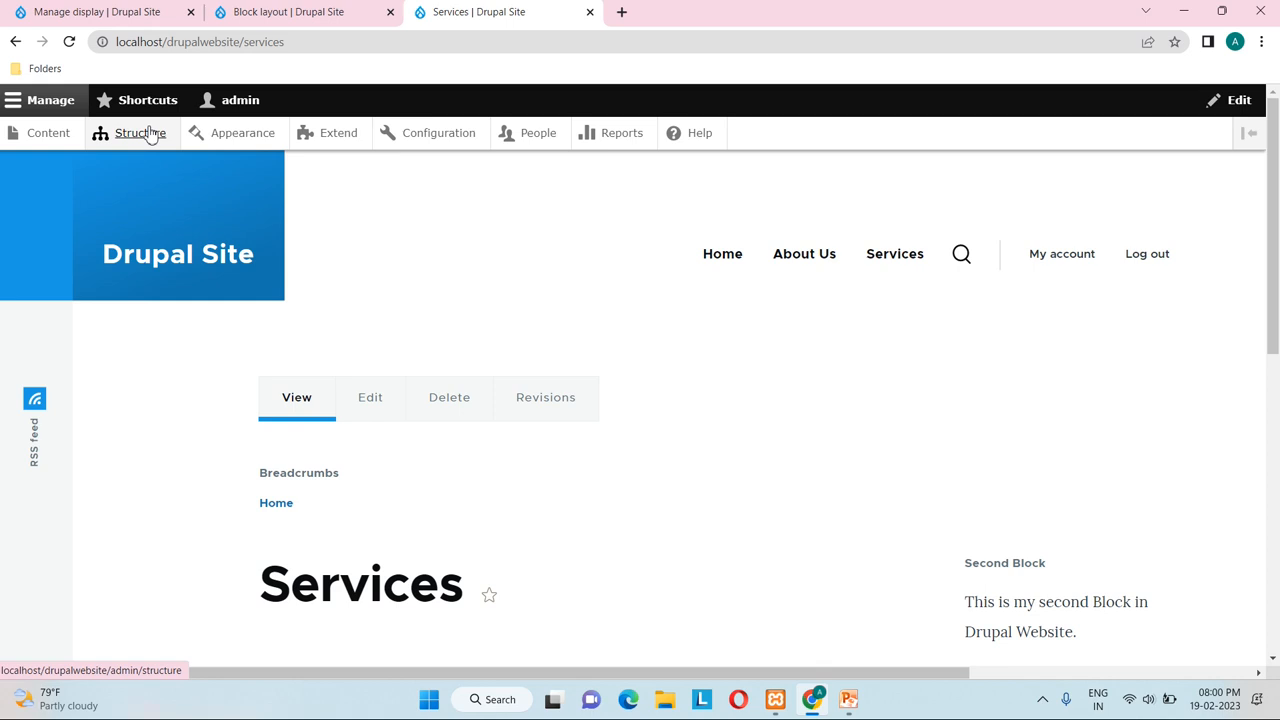
mouse_move(848, 699)
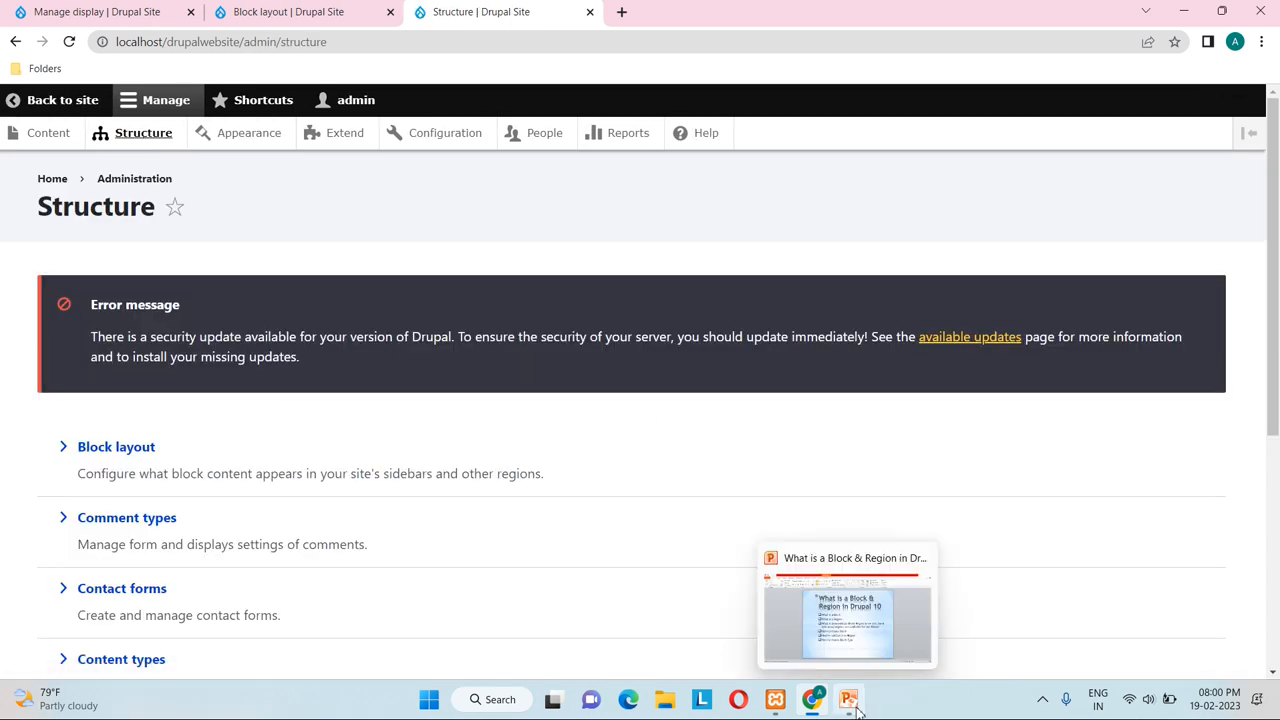
left_click(854, 630)
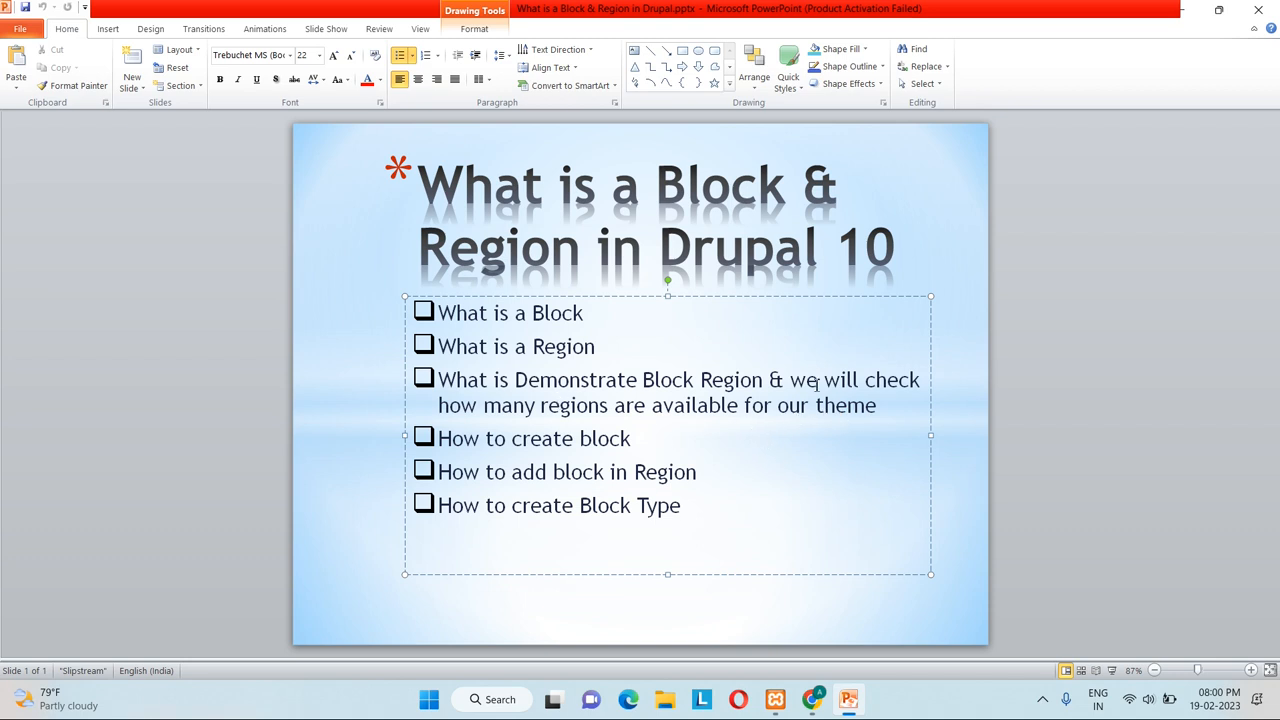
left_click(641, 472)
left_click(1180, 10)
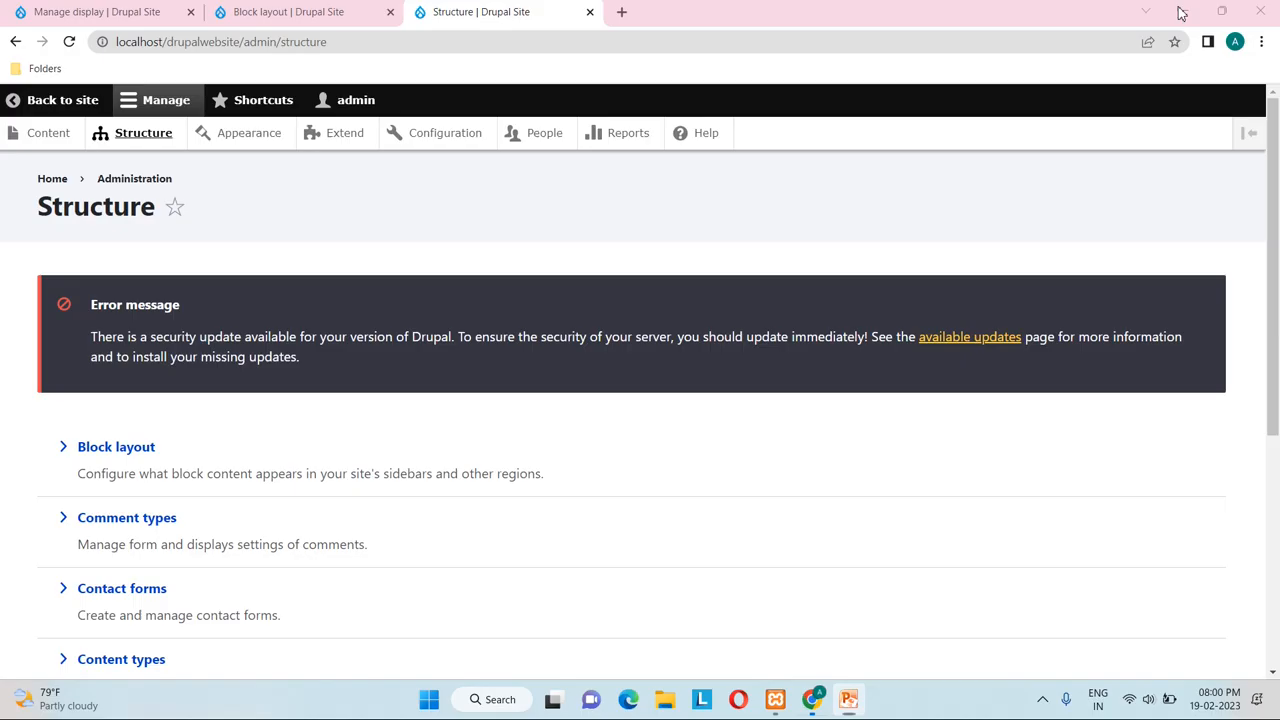
Step: Look at the block layout page again and go back from the Structure page to the Services page
left_click(322, 8)
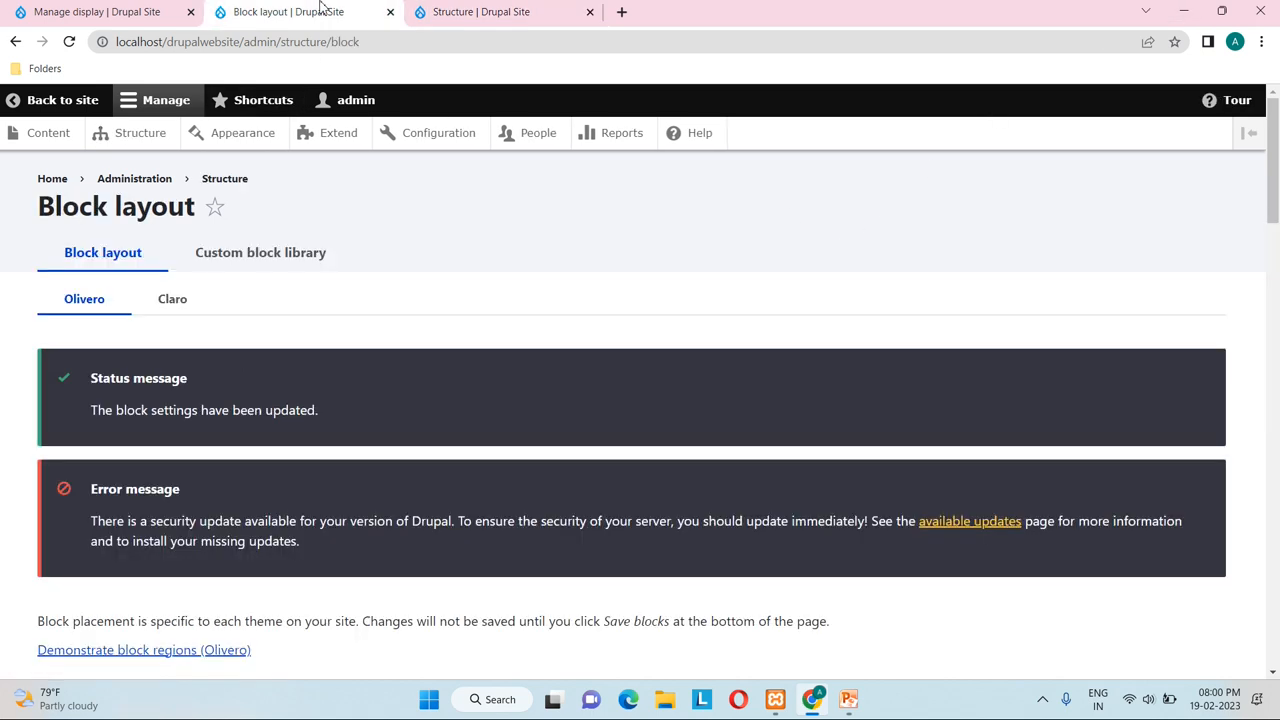
left_click(452, 13)
left_click(52, 101)
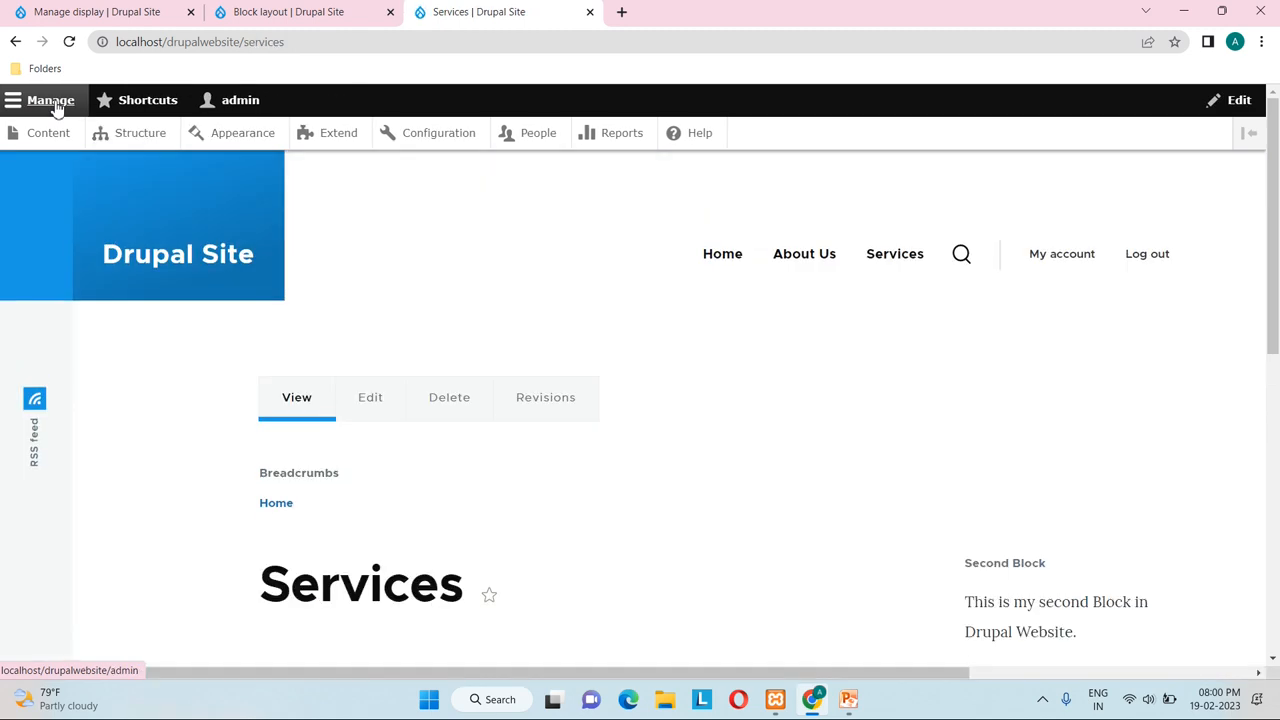